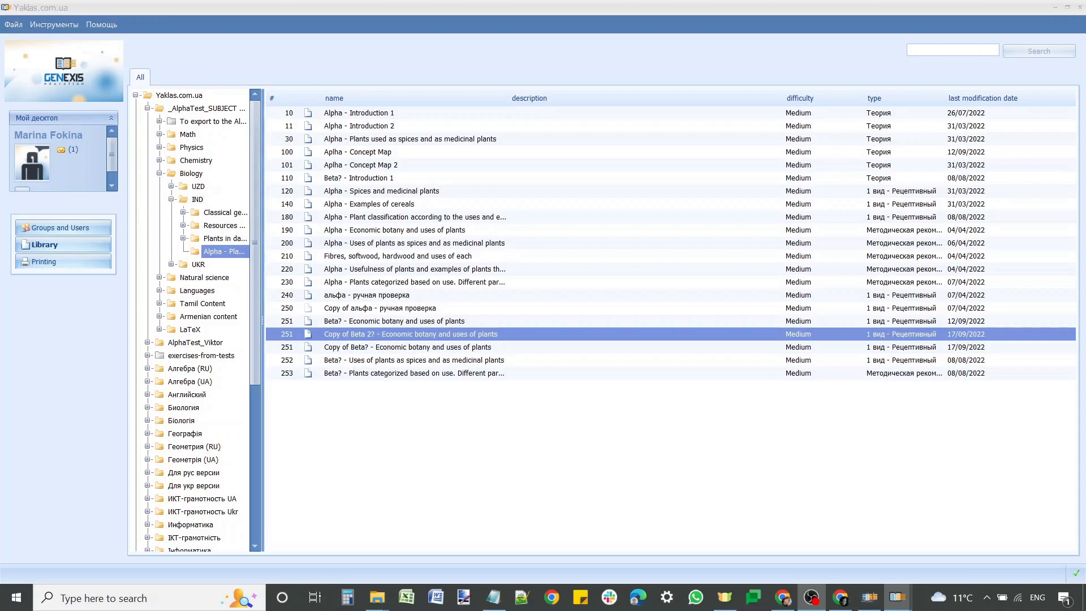
Open the exercise "Copy of Beta 2? - Economic botany and uses of plants" for editing and maximize its editor window
click(379, 334)
double_click(379, 333)
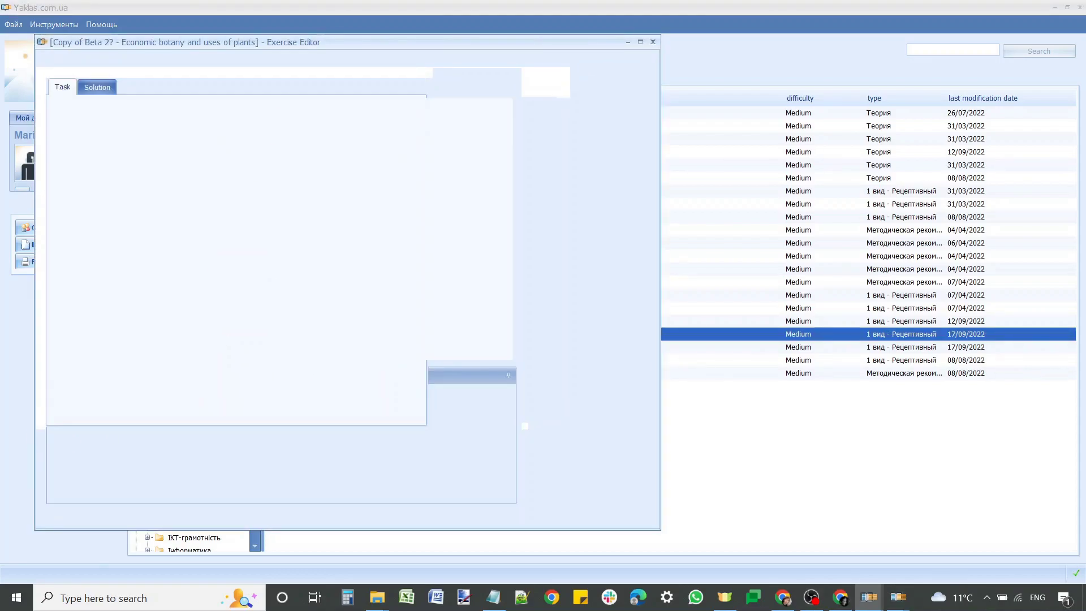
click(641, 41)
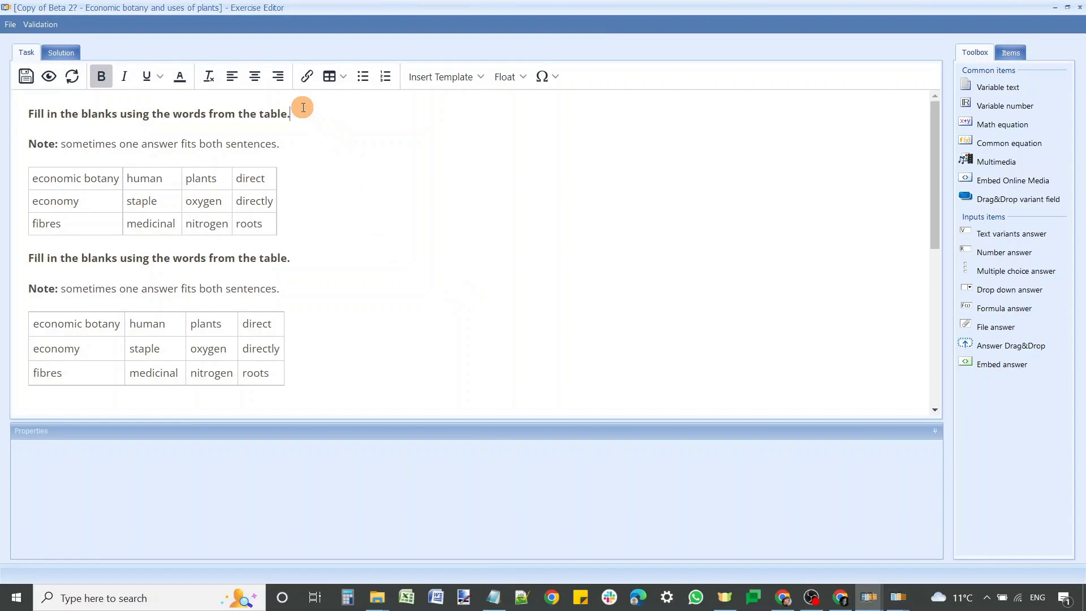
Insert a table with 4 columns and 5 rows on a new line below the first "Fill in the blanks" heading
key(Return)
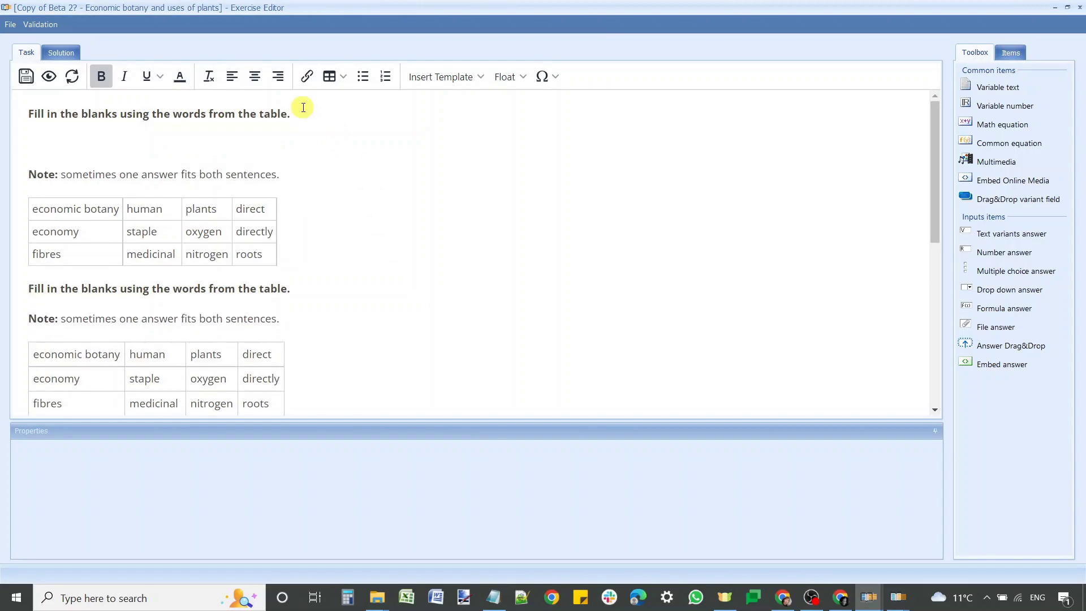
click(329, 77)
mouse_move(357, 105)
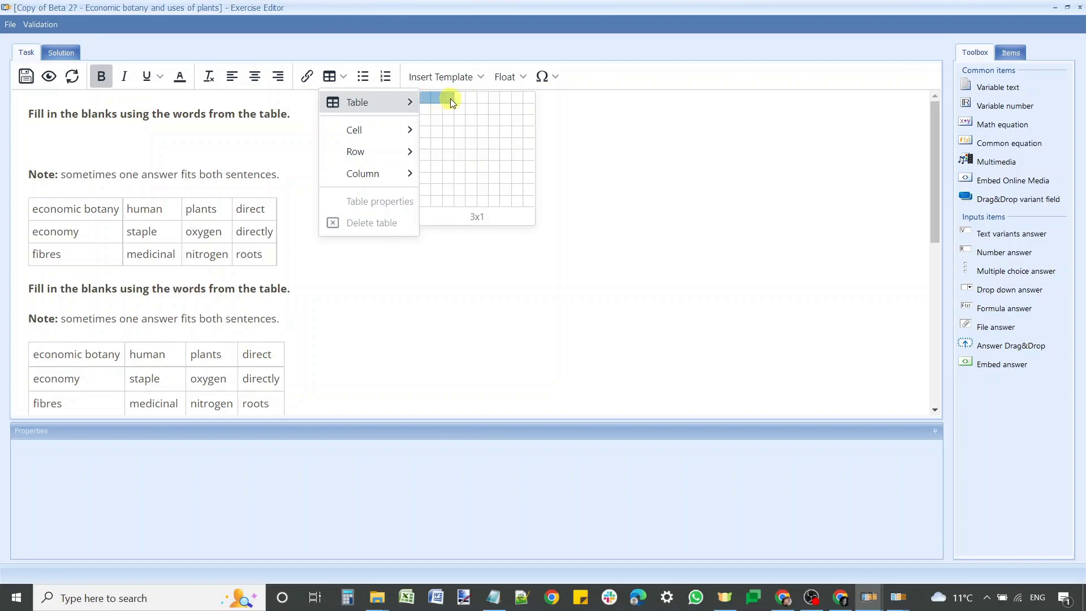
click(458, 145)
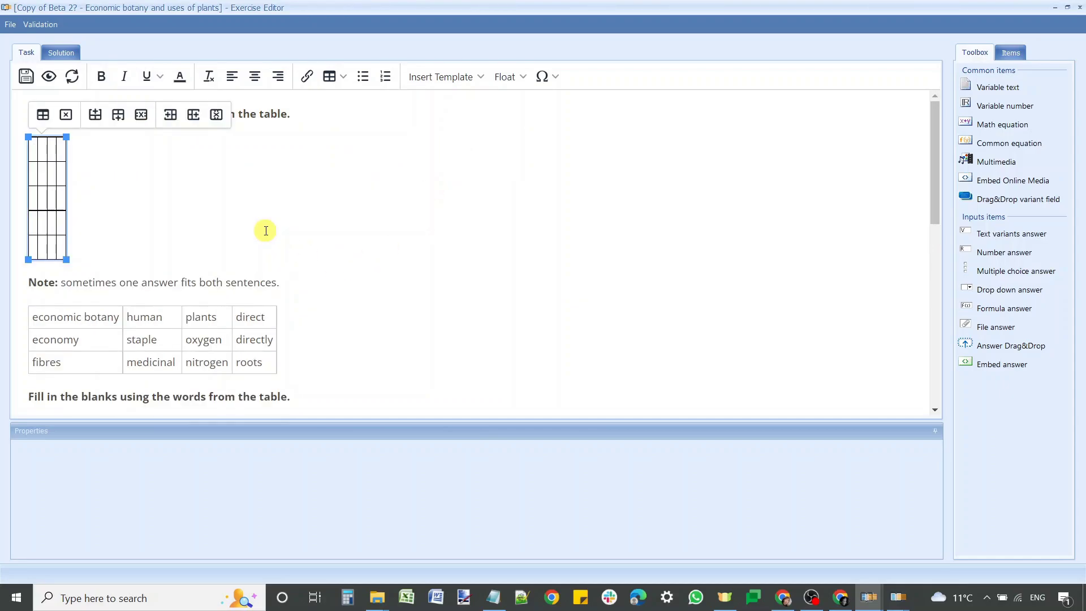
Examine the table editing options available for the "economy" cell in the first word table
scroll(315, 336, down, 3)
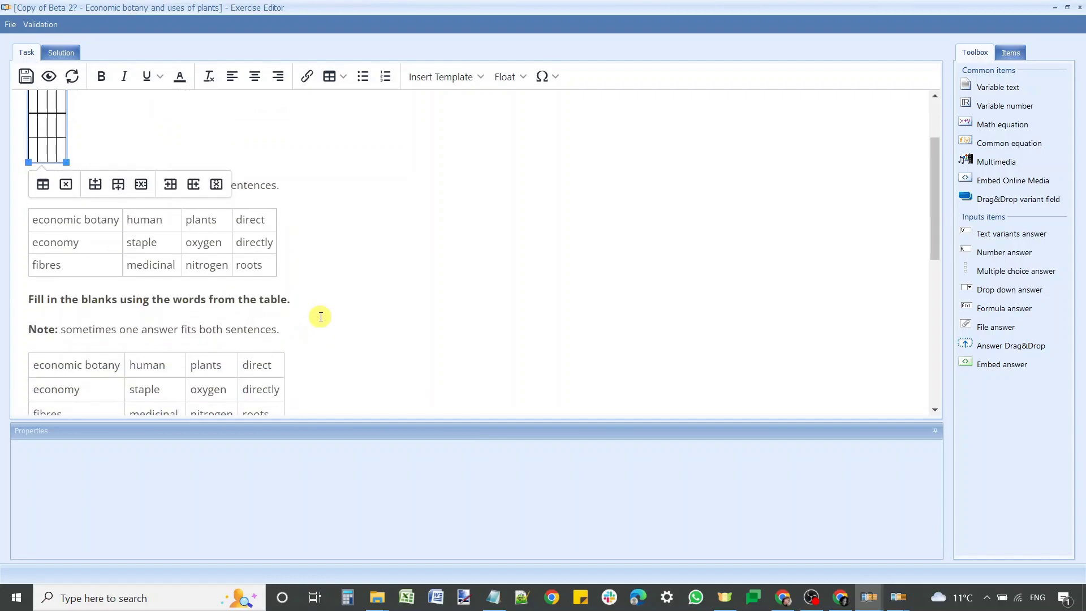
click(263, 243)
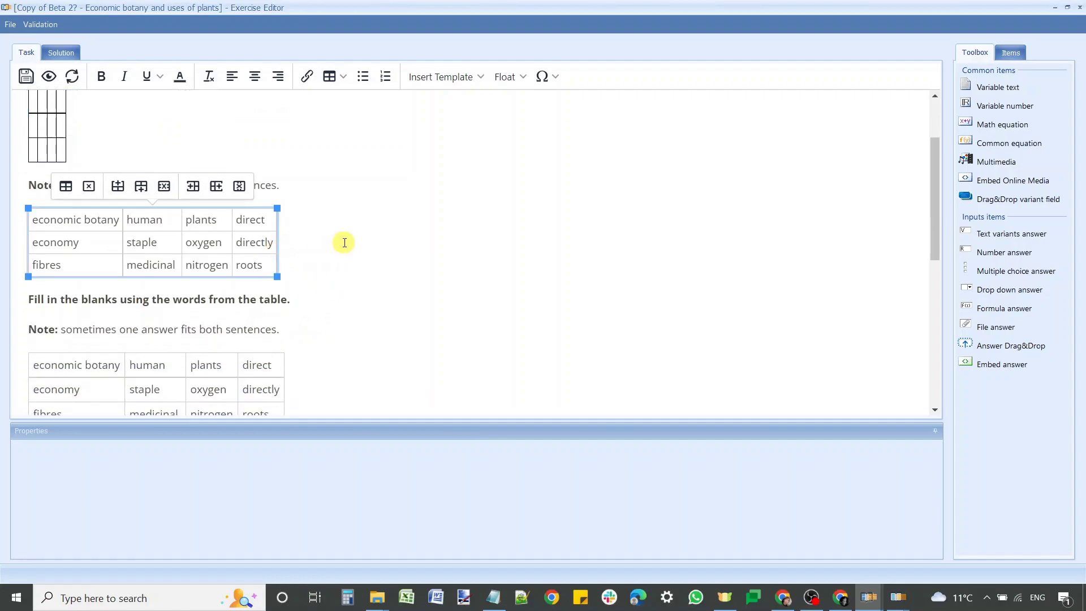
click(68, 245)
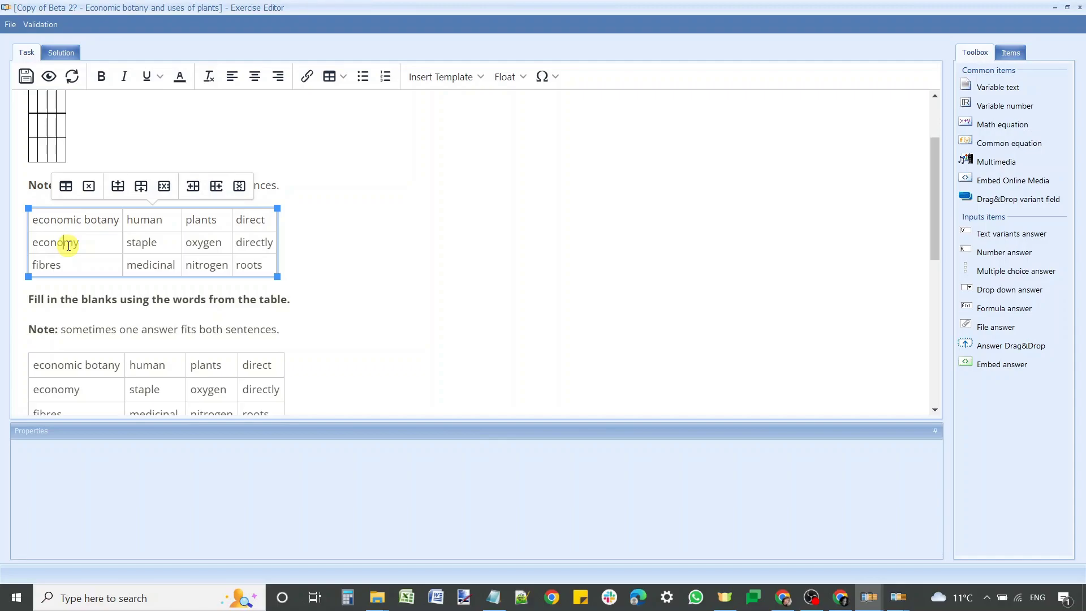
click(336, 80)
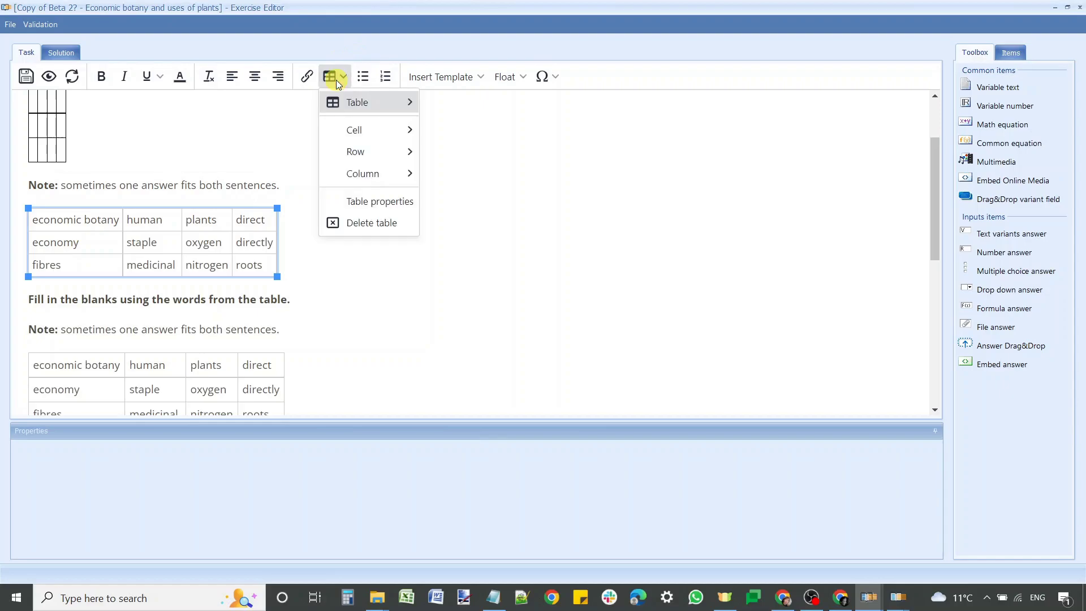
click(107, 242)
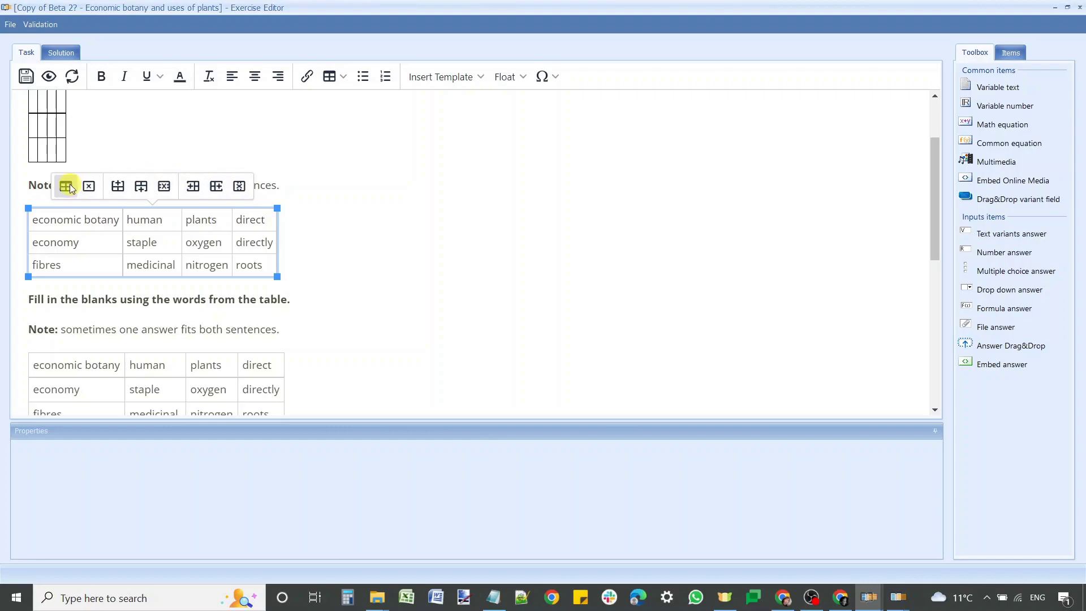
click(92, 243)
right_click(93, 244)
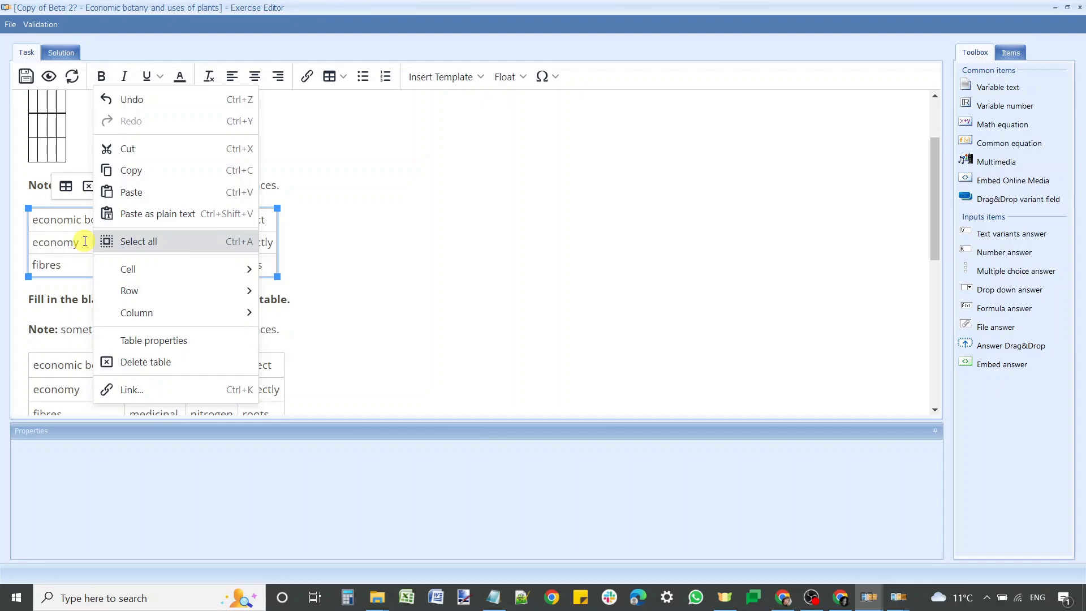
mouse_move(147, 276)
click(332, 250)
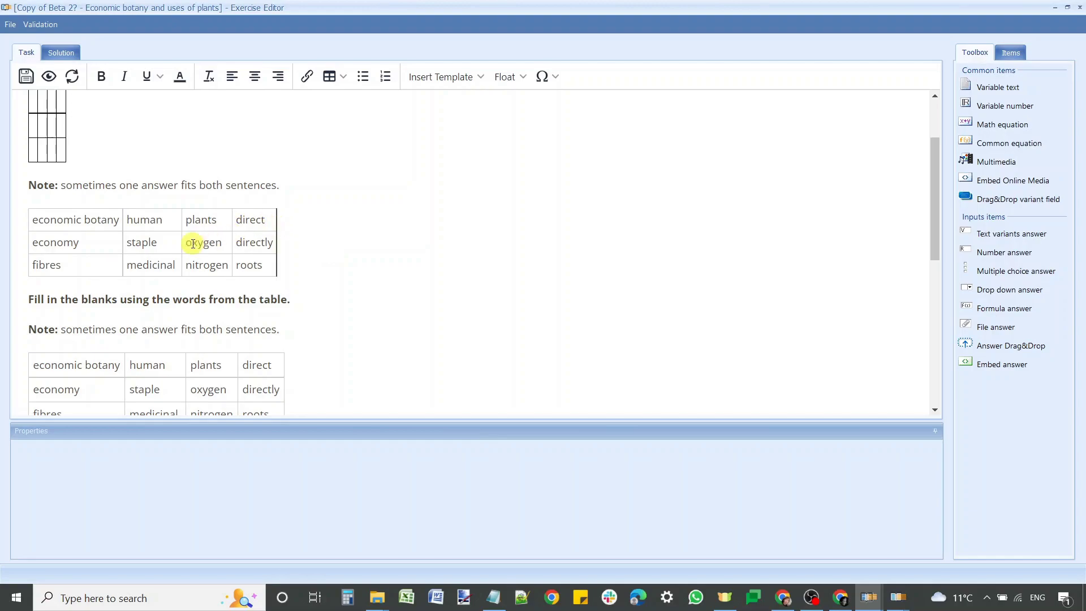
Open the cell properties of the "economy" cell and review the available cell types and scopes
click(77, 244)
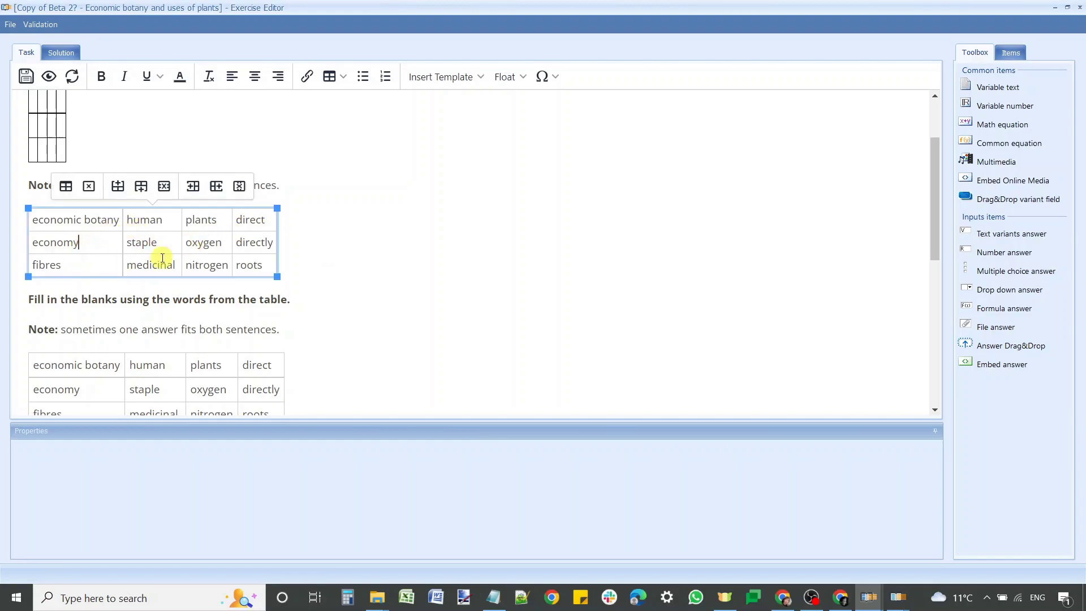
click(332, 83)
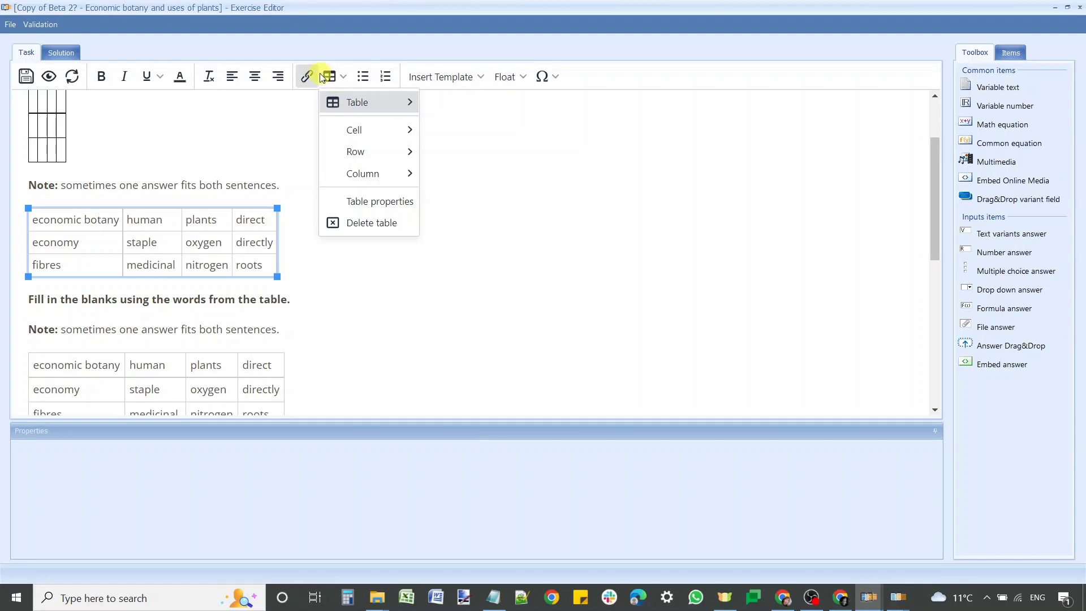
mouse_move(365, 139)
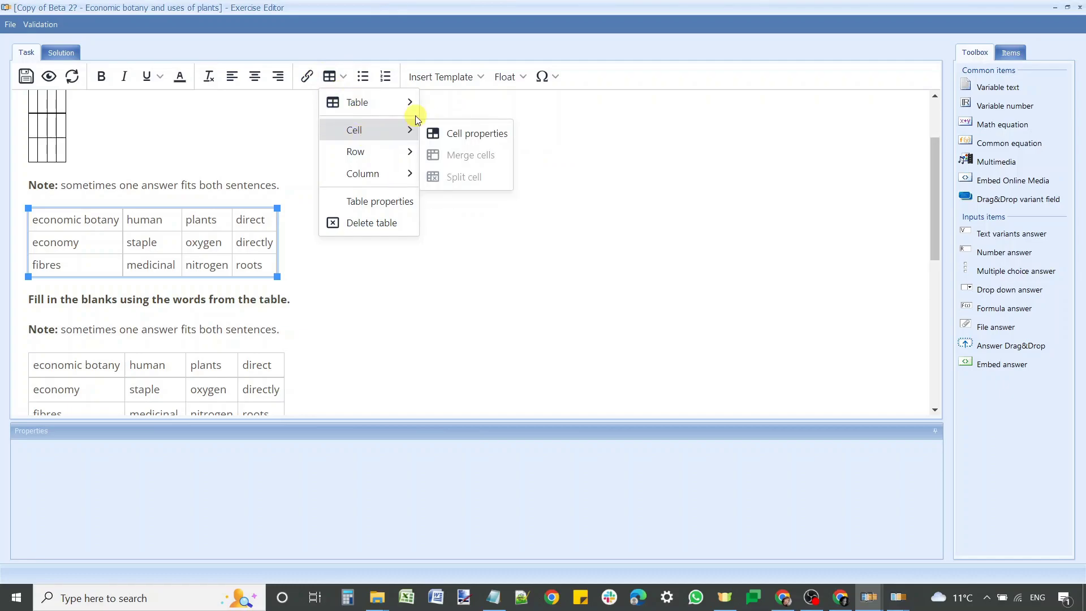
click(441, 126)
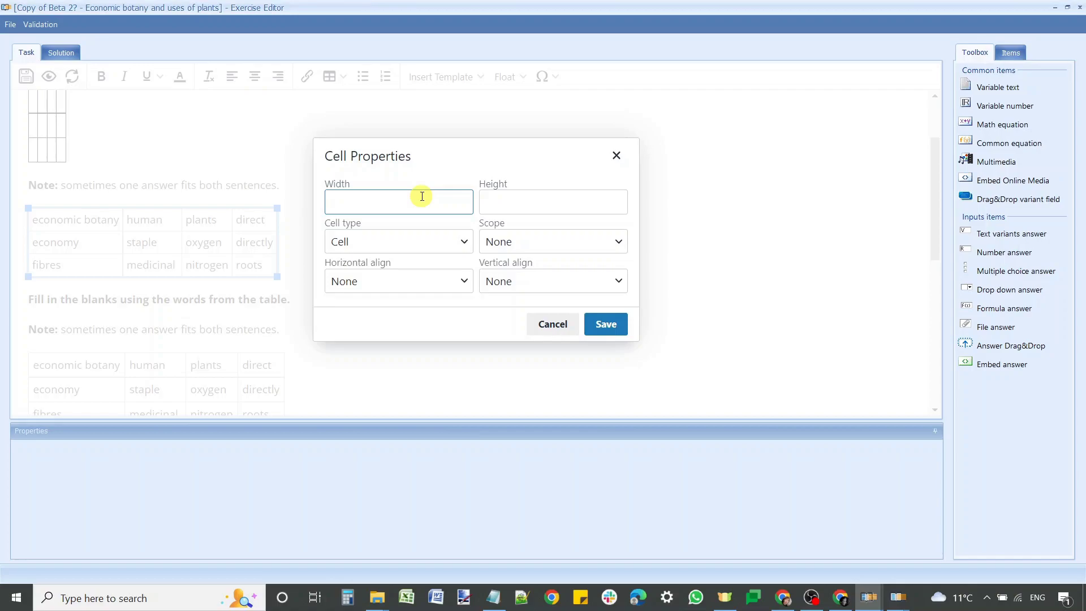
click(374, 241)
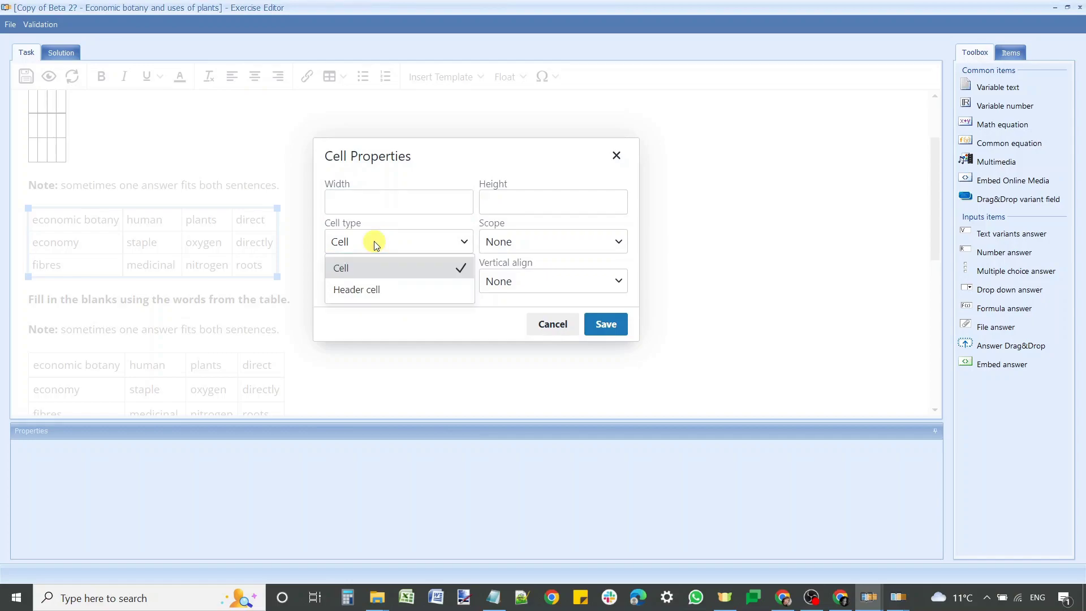
click(374, 242)
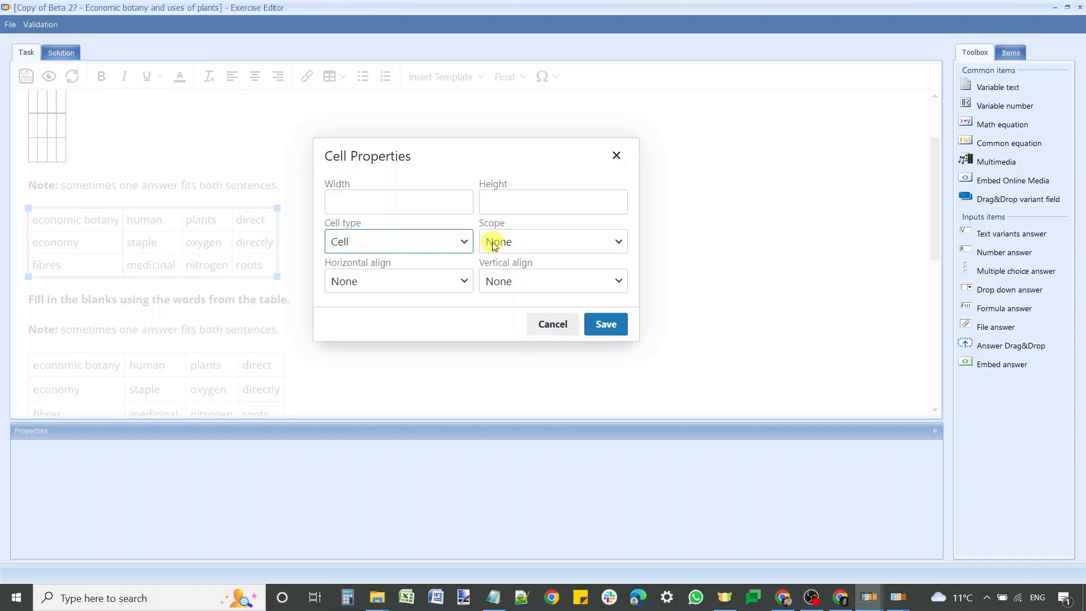
click(553, 243)
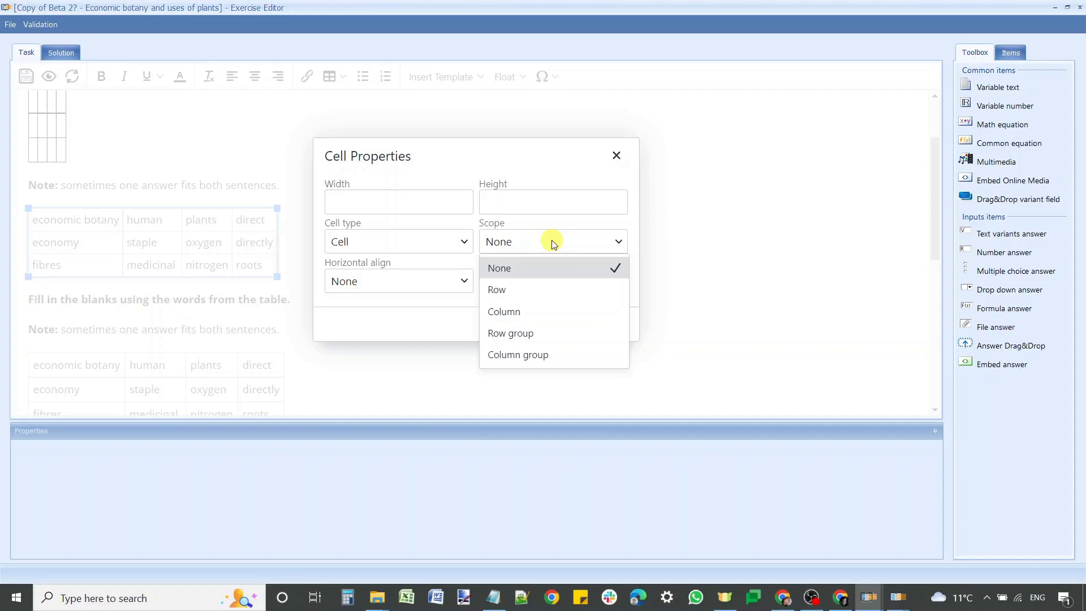
click(554, 243)
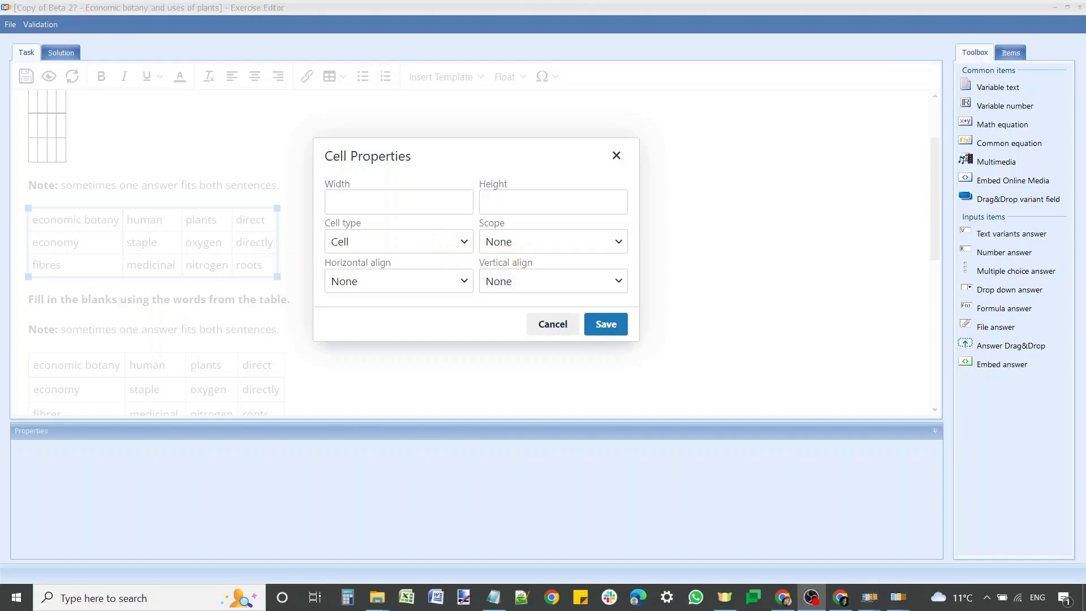
Set the horizontal alignment of the "economy" cell to Center and save the cell properties
click(344, 283)
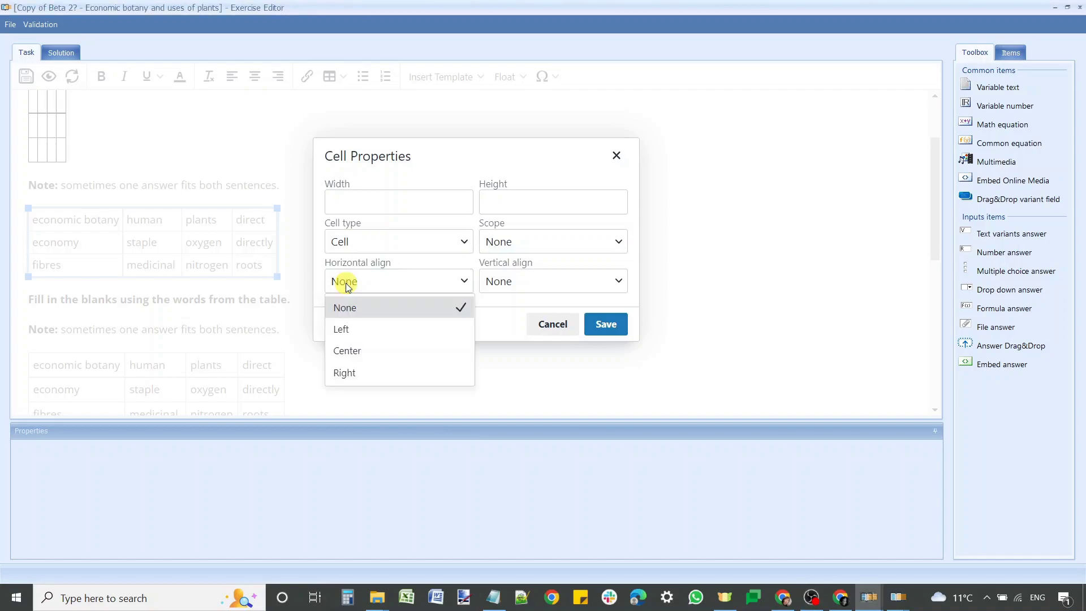
click(341, 351)
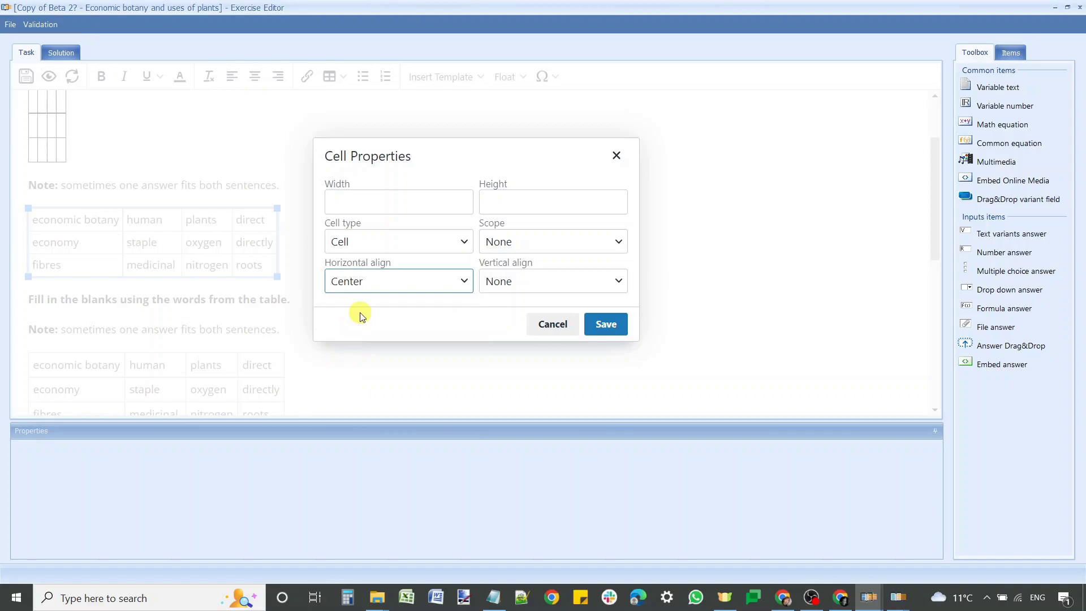
click(591, 323)
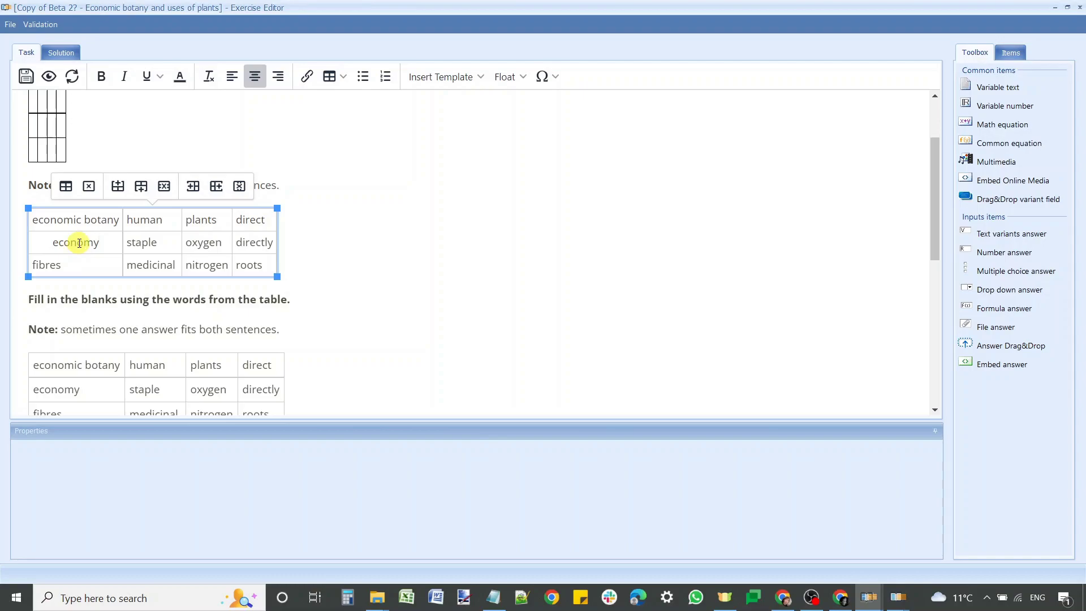
Reset the horizontal alignment of the "economy" cell to None and save the cell properties
click(79, 243)
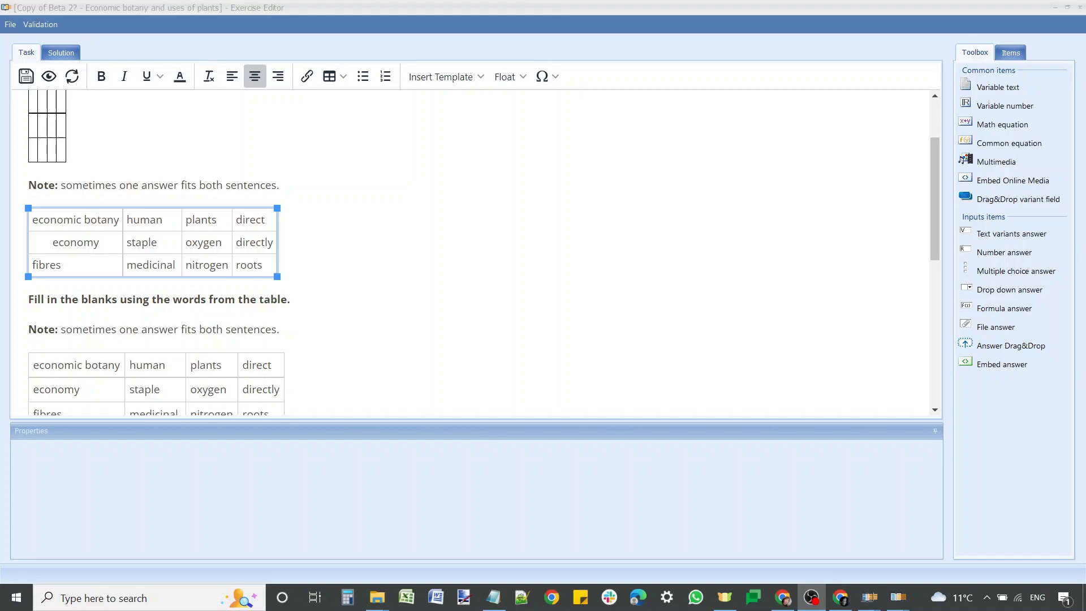
click(59, 243)
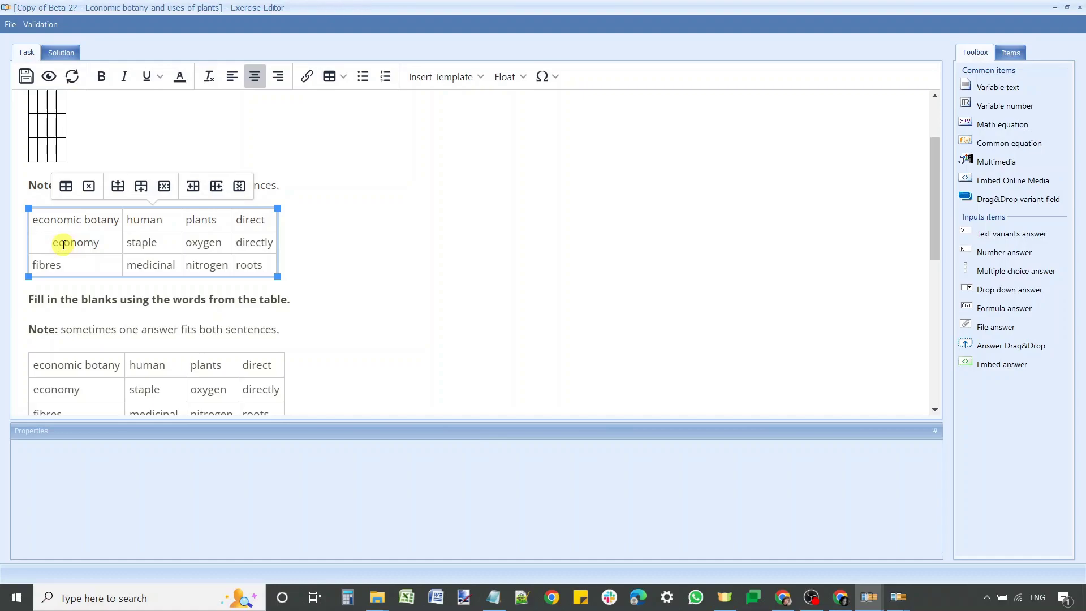
double_click(63, 244)
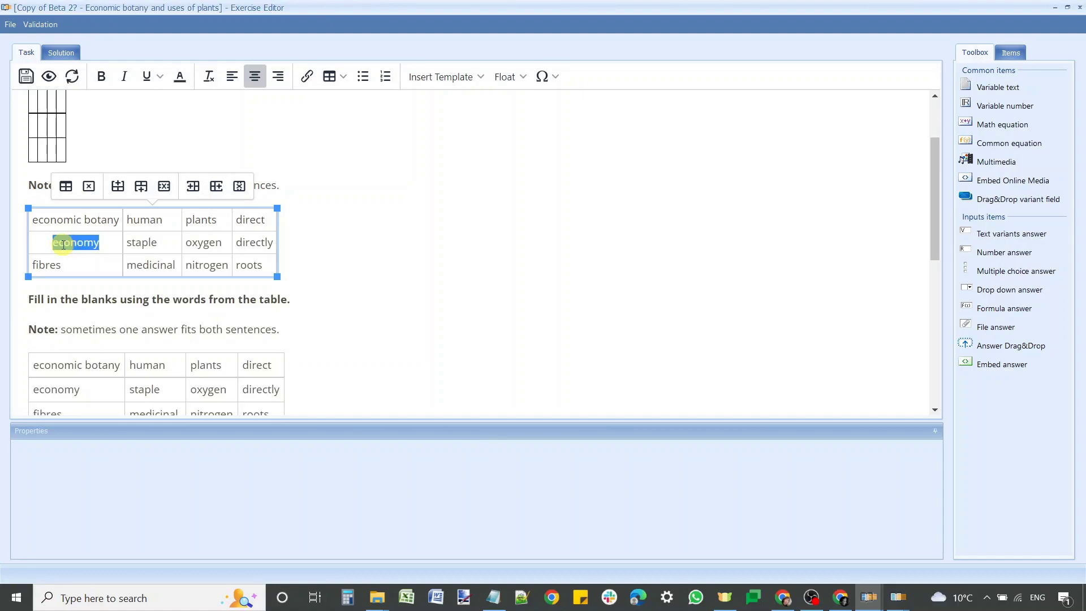
click(333, 80)
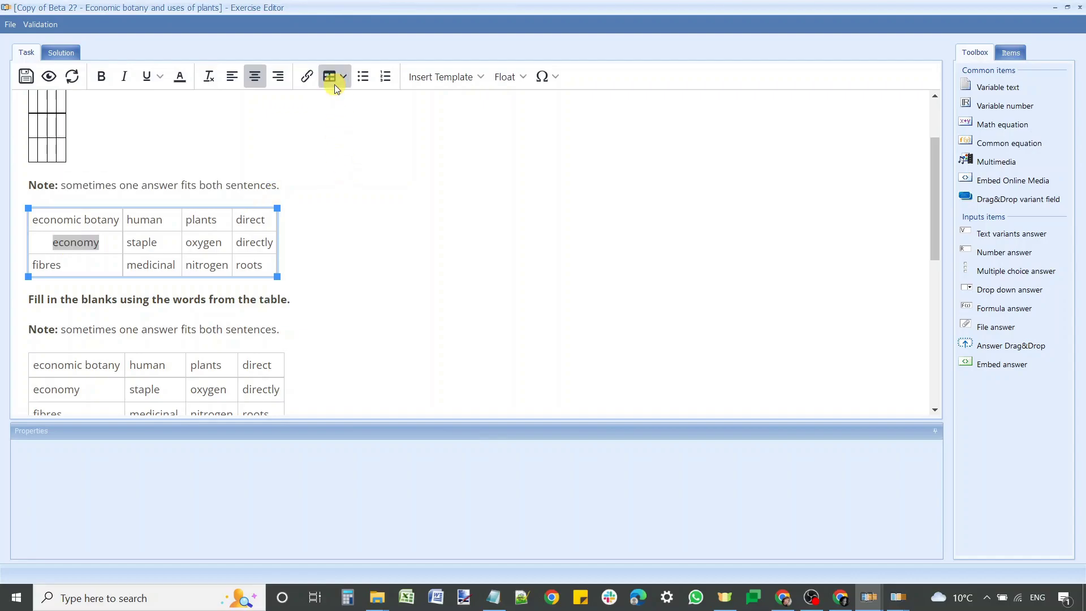
mouse_move(399, 131)
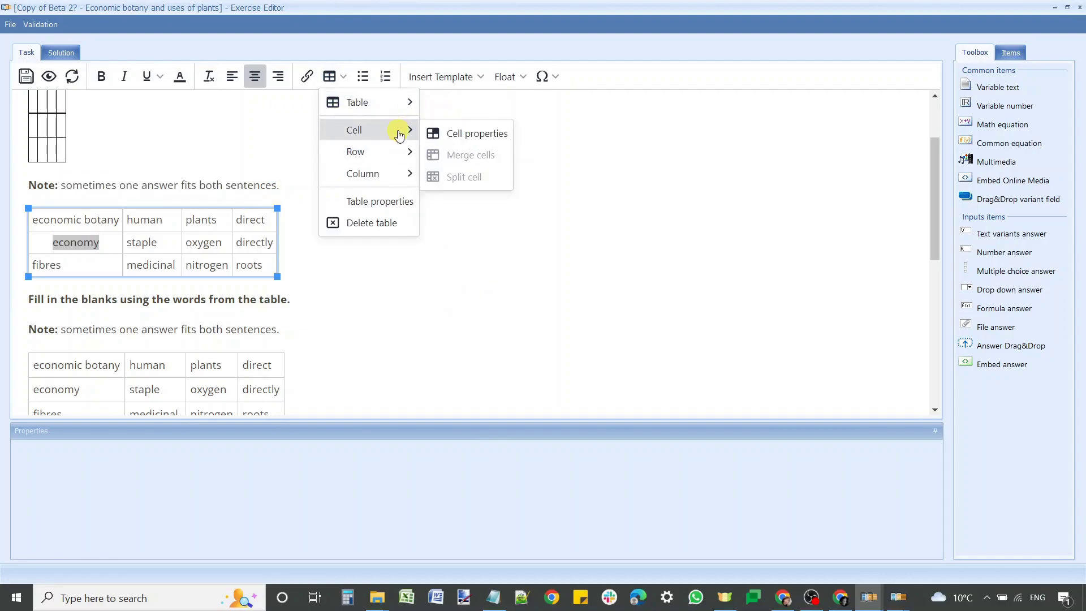
click(446, 134)
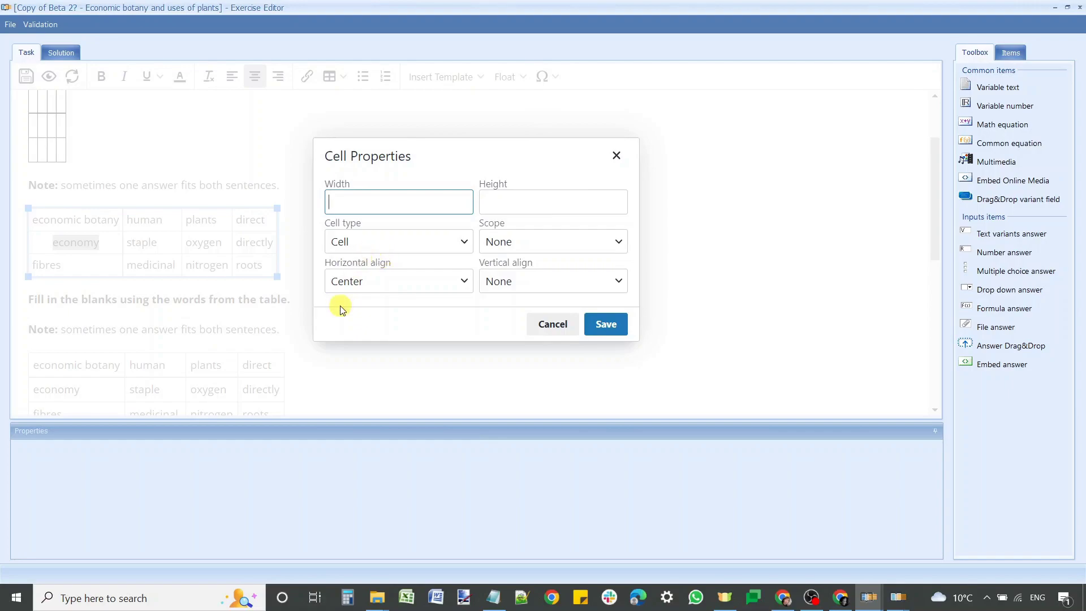
click(349, 283)
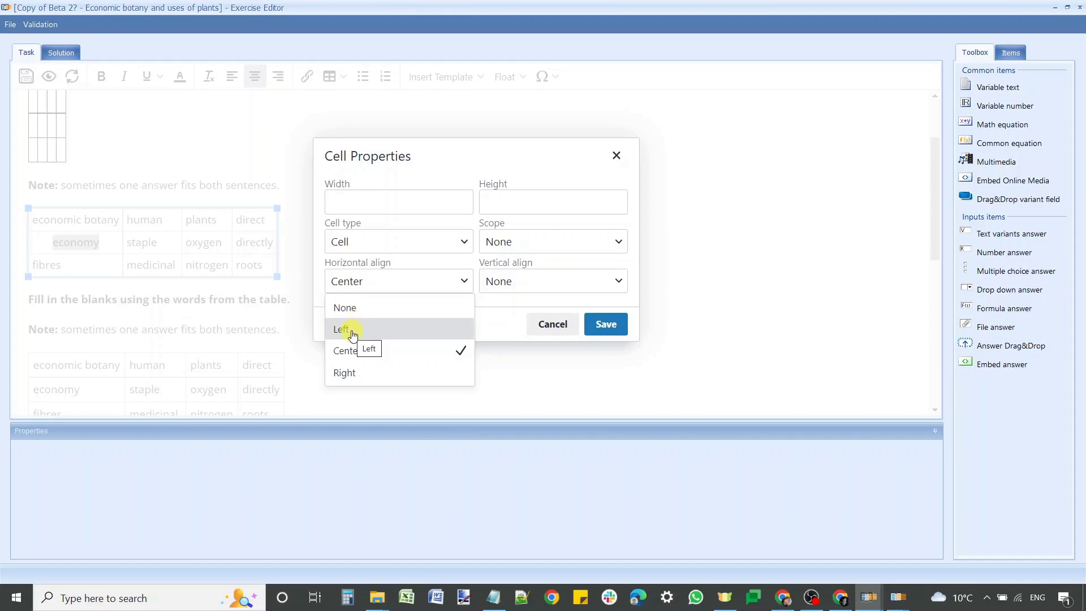
click(345, 308)
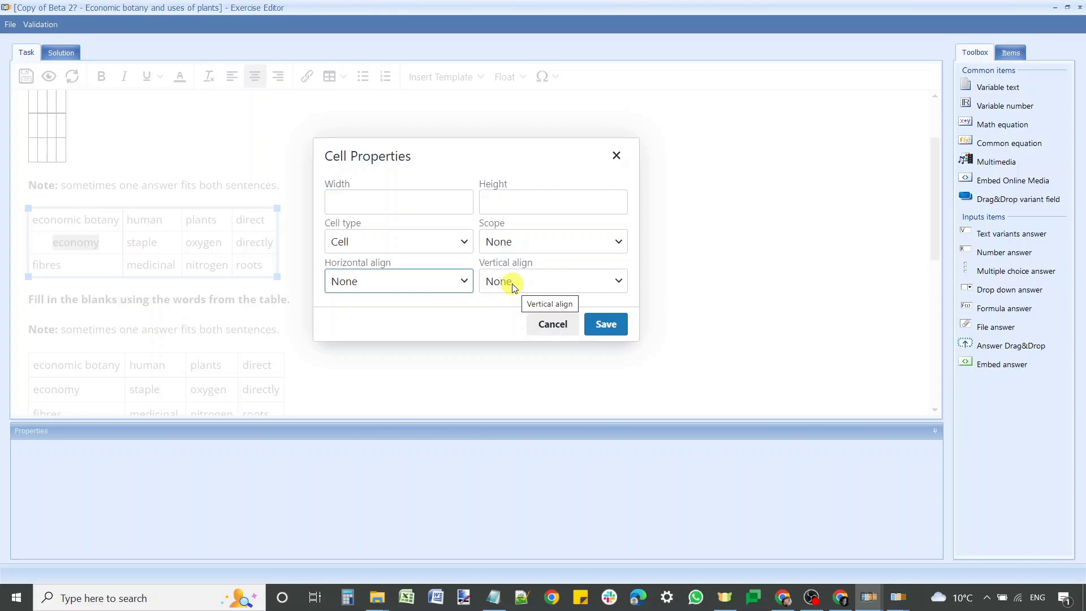
click(605, 325)
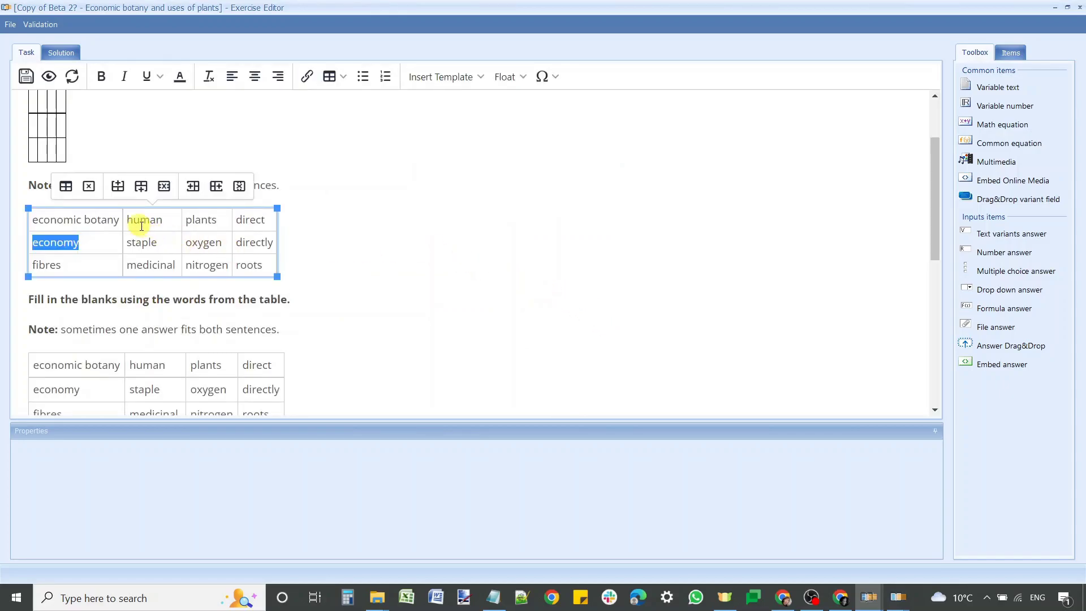
Merge the four cells in the top row of the first word table into one cell
click(83, 226)
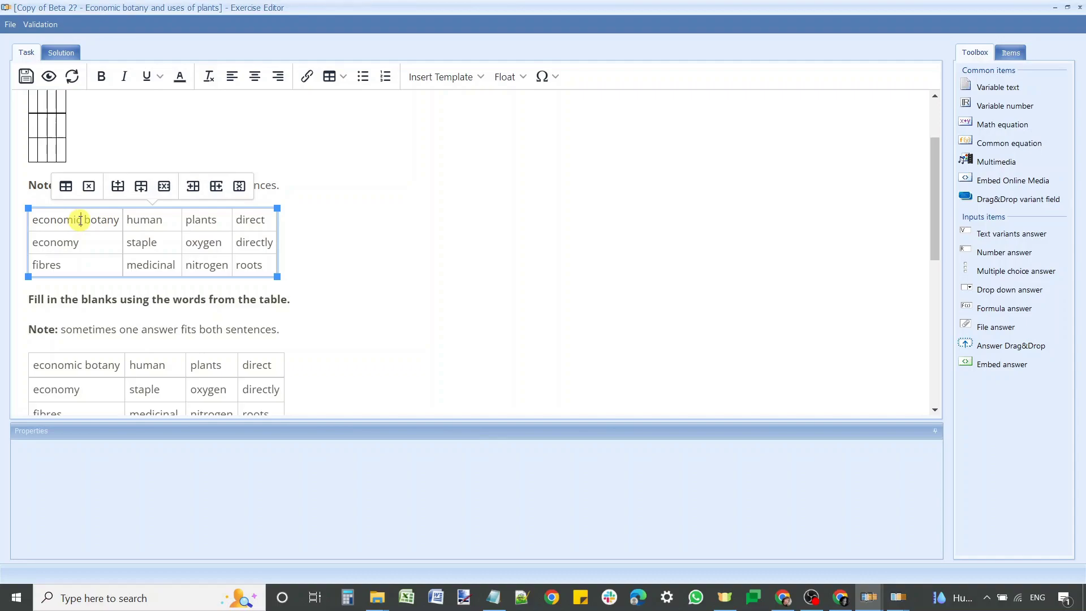
drag(81, 221, 257, 221)
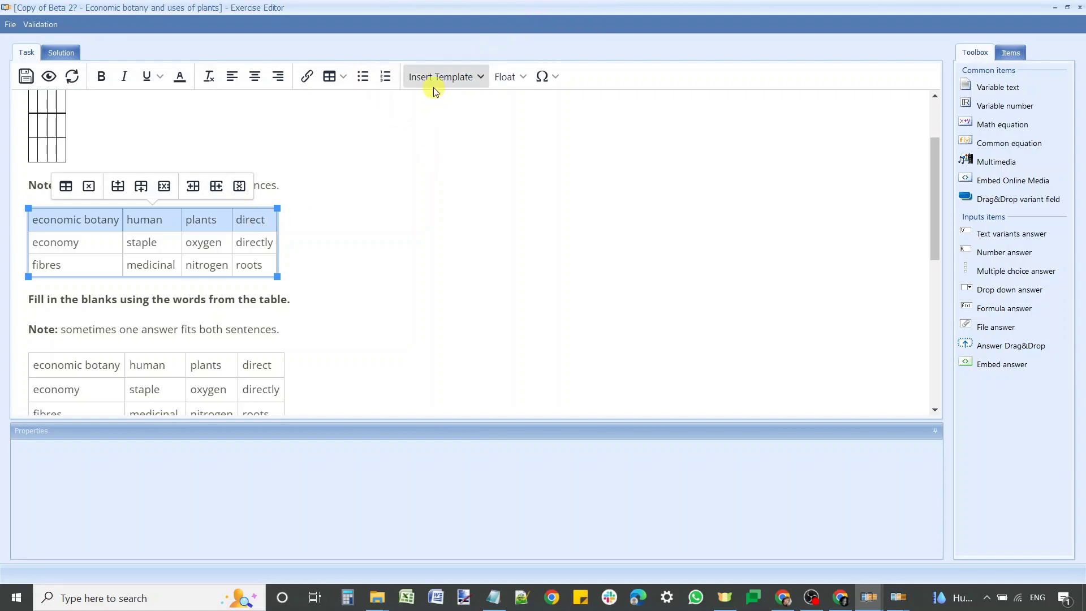
click(334, 73)
mouse_move(364, 101)
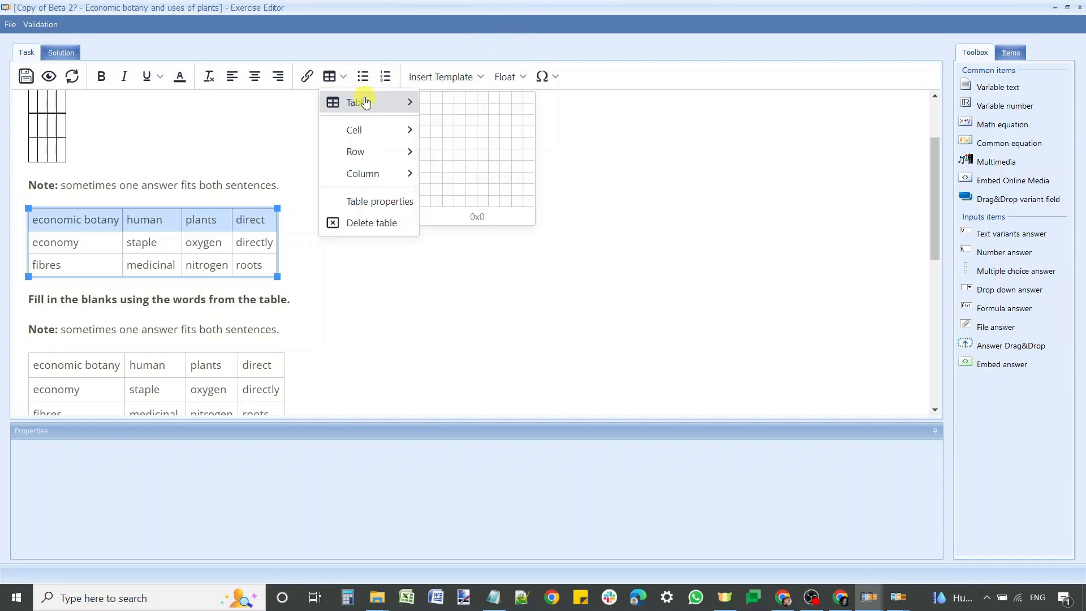
mouse_move(360, 129)
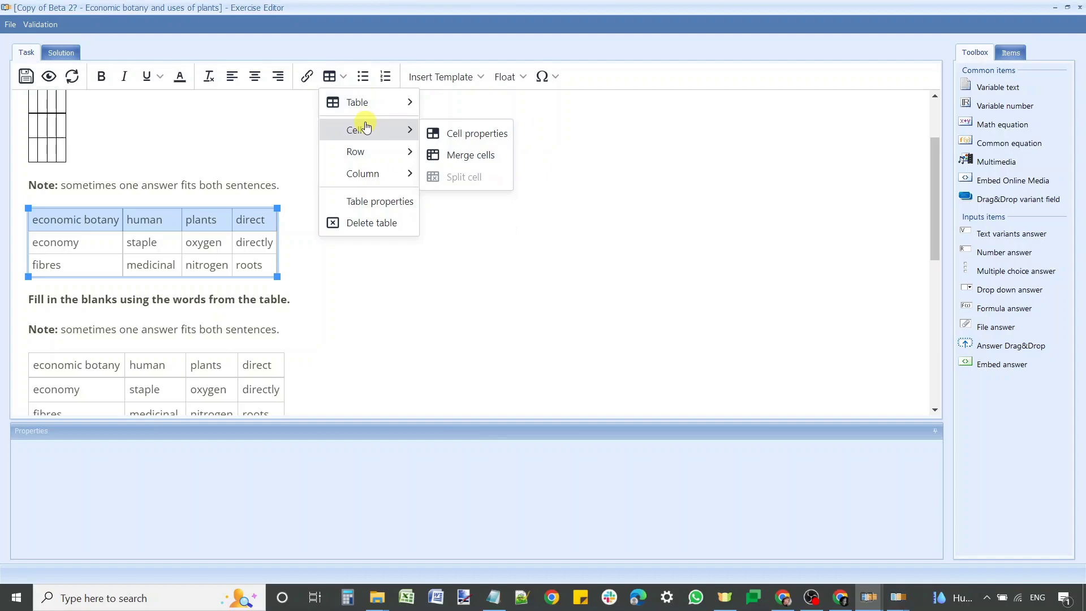
click(463, 155)
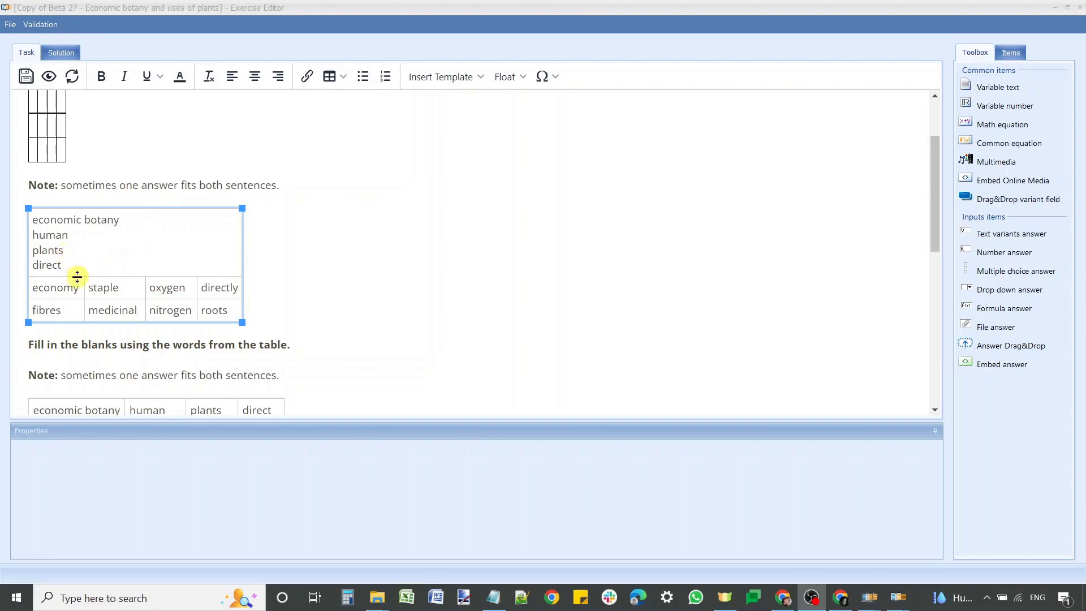
Delete "human", "plants" and "direct" from the merged top cell, leaving only "economic botany" without an empty line
drag(62, 265, 34, 233)
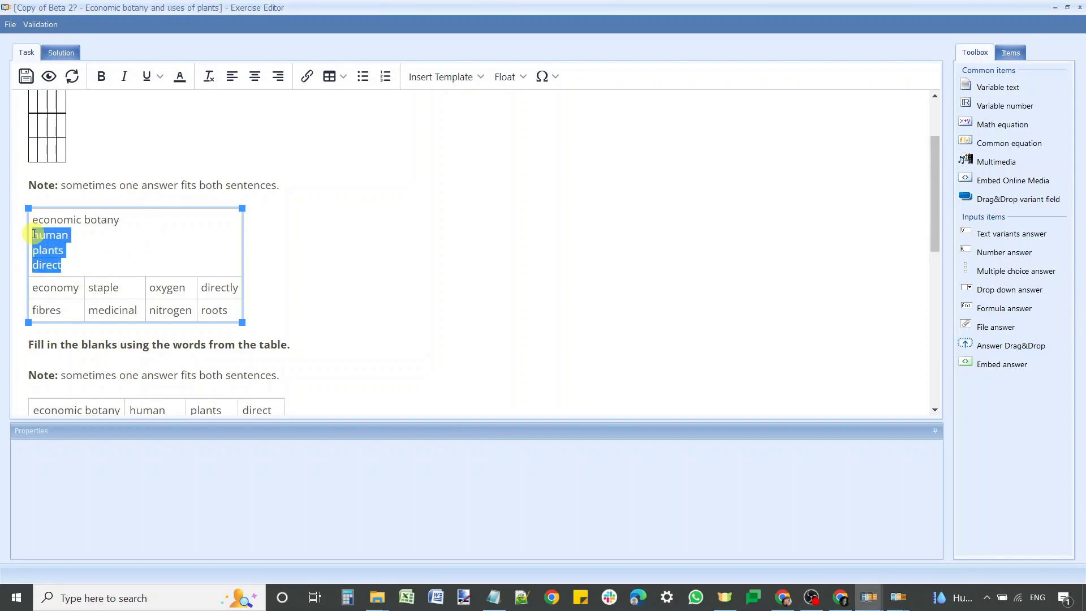
key(Delete)
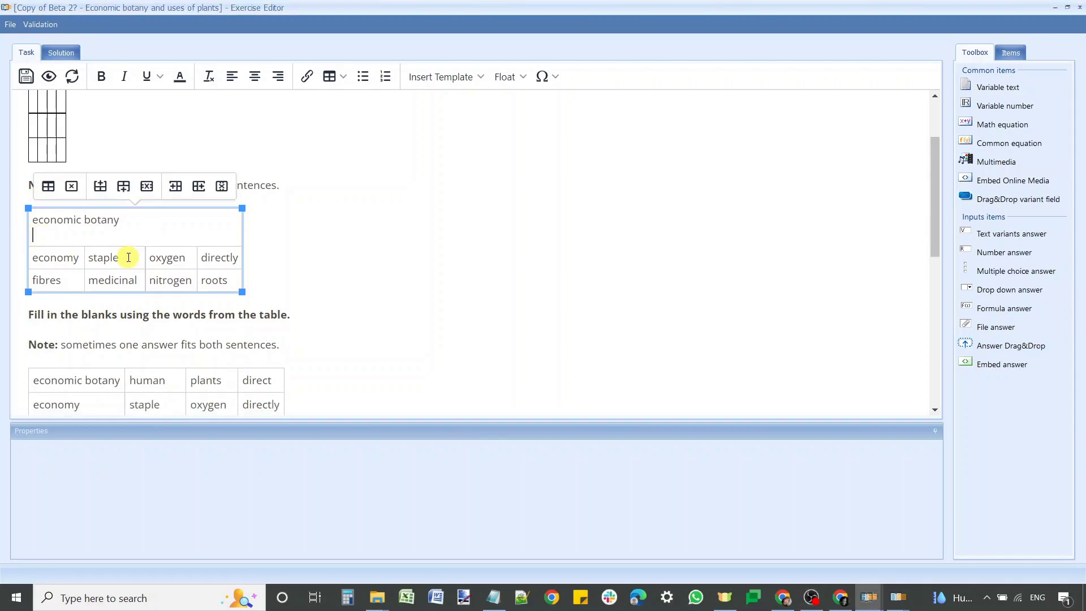
key(BackSpace)
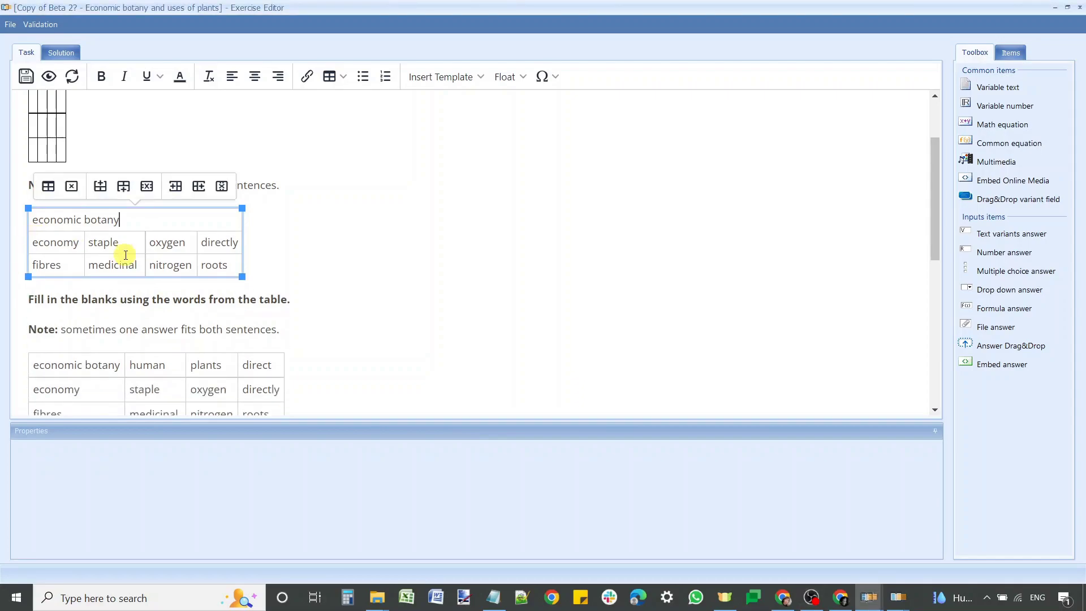
Try centering the "economic botany" text in the merged top cell and return it to left alignment
triple_click(73, 220)
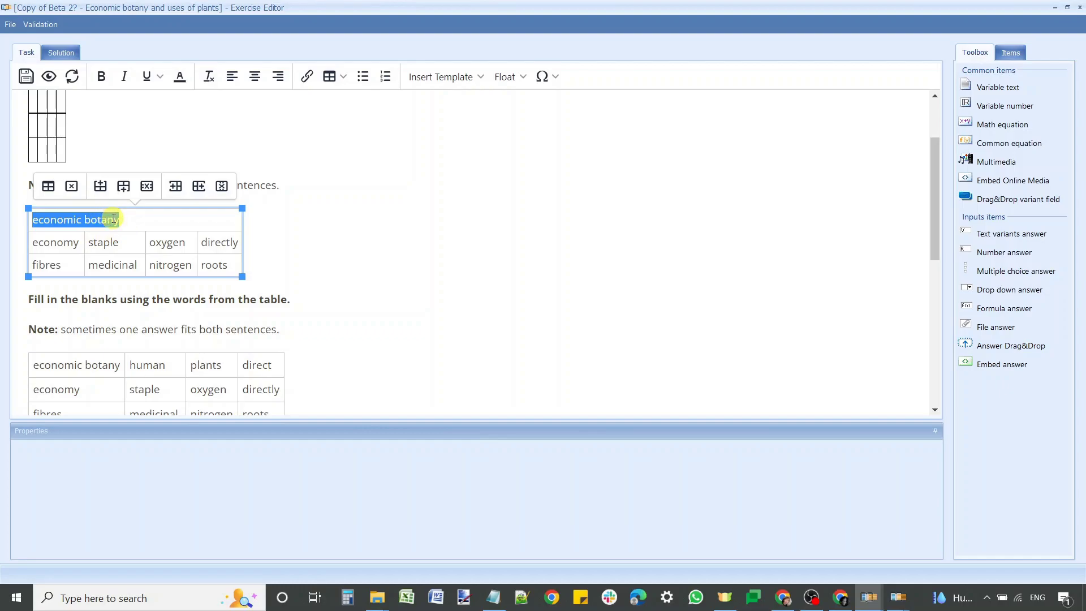
click(253, 75)
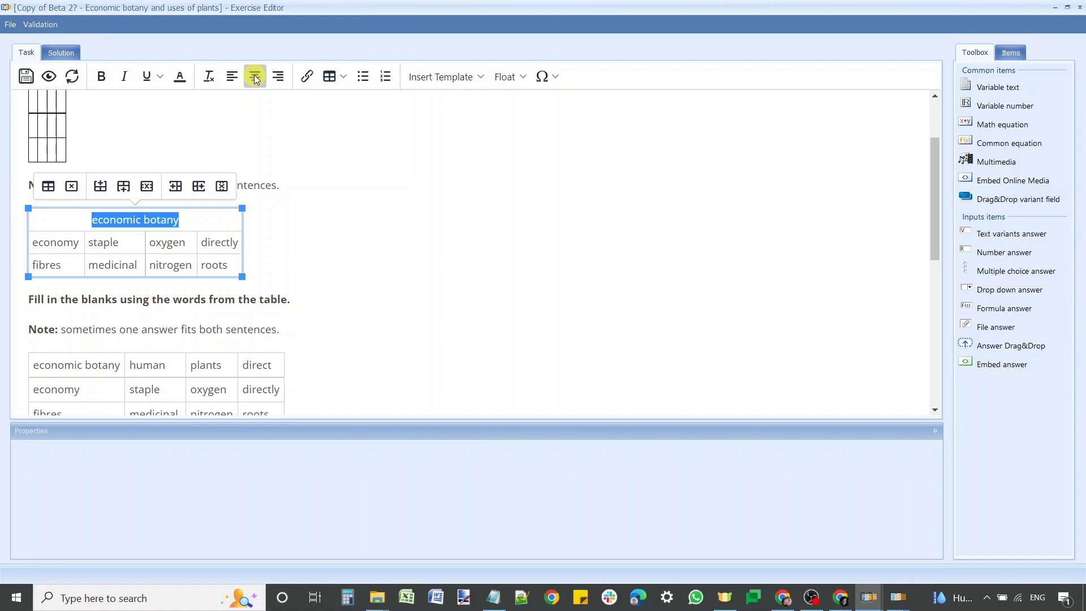
click(232, 76)
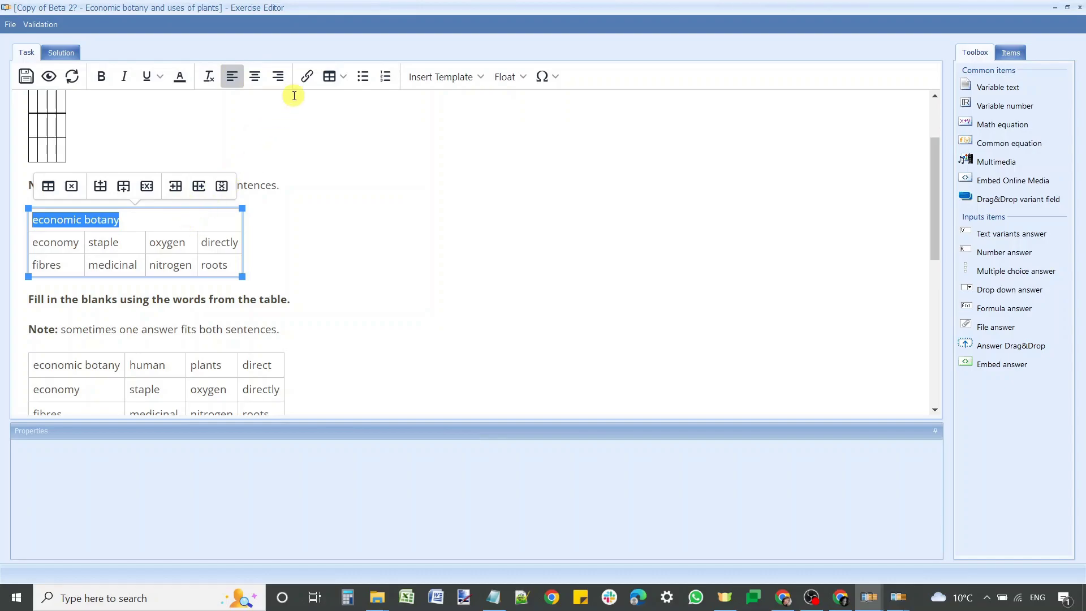
Set the "economic botany" cell's horizontal alignment to Center and vertical alignment to Middle, and make its text bold
click(331, 77)
mouse_move(355, 130)
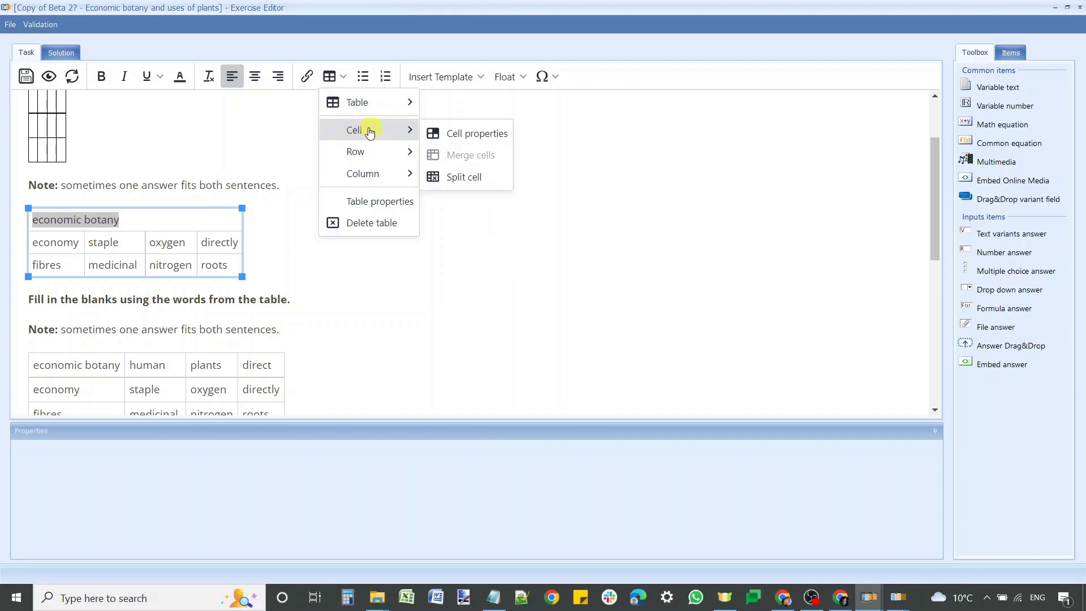
click(450, 132)
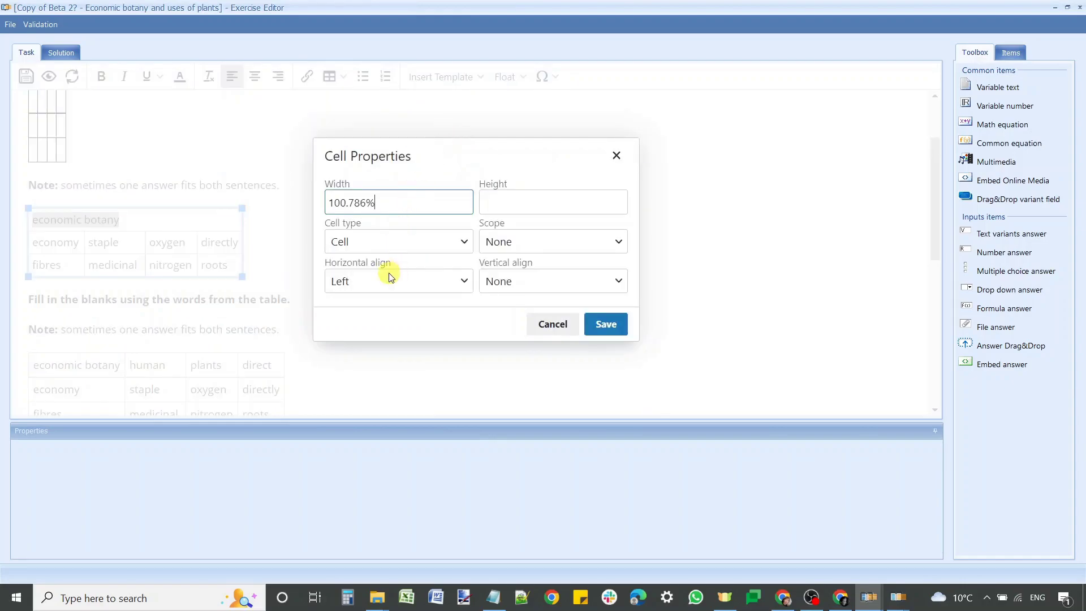
click(375, 288)
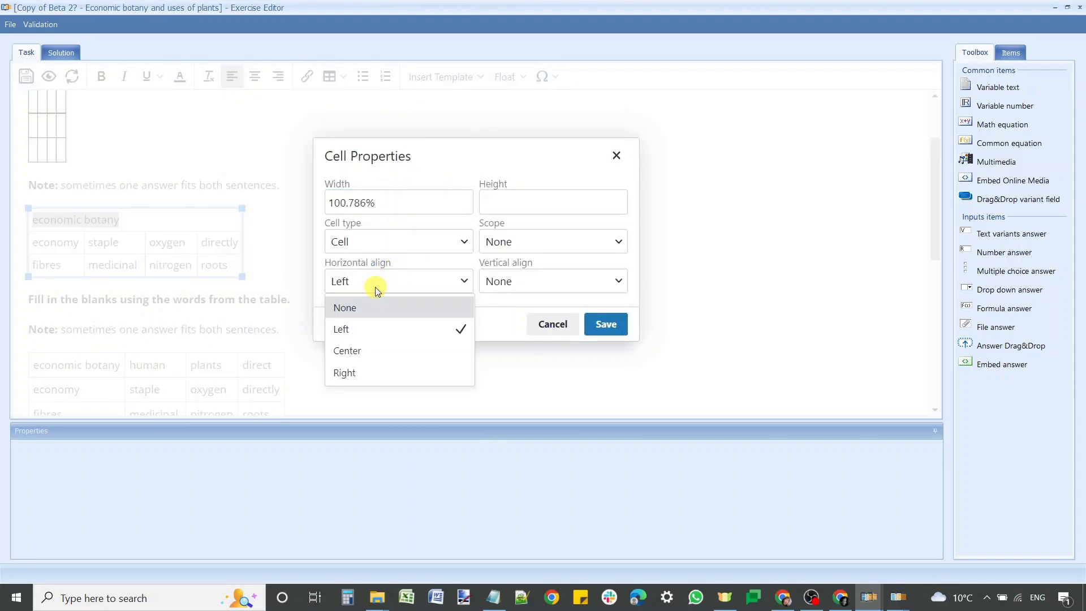
click(371, 350)
click(500, 279)
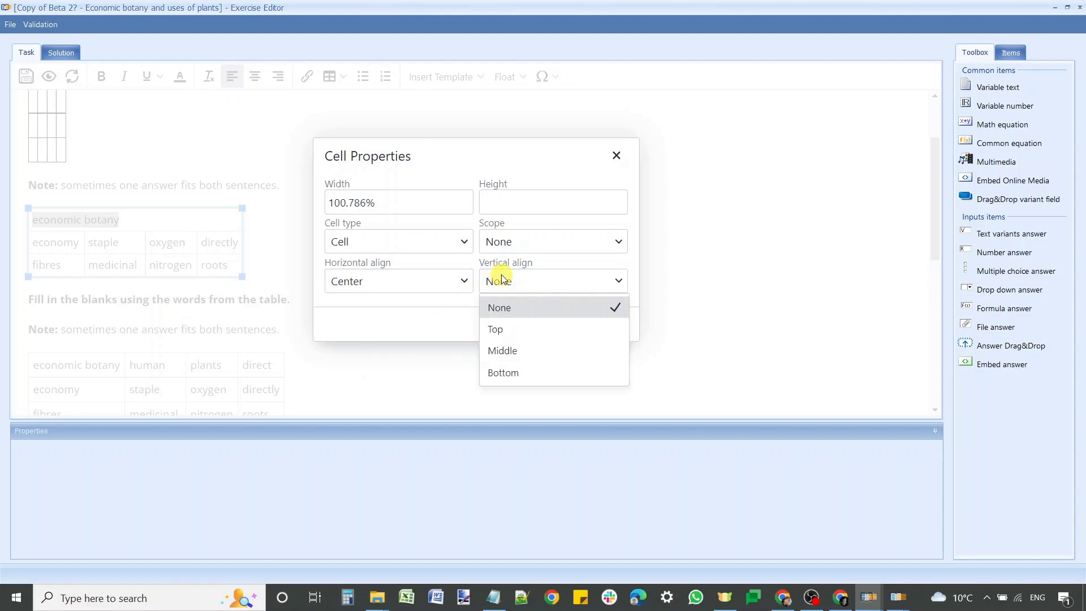
click(505, 350)
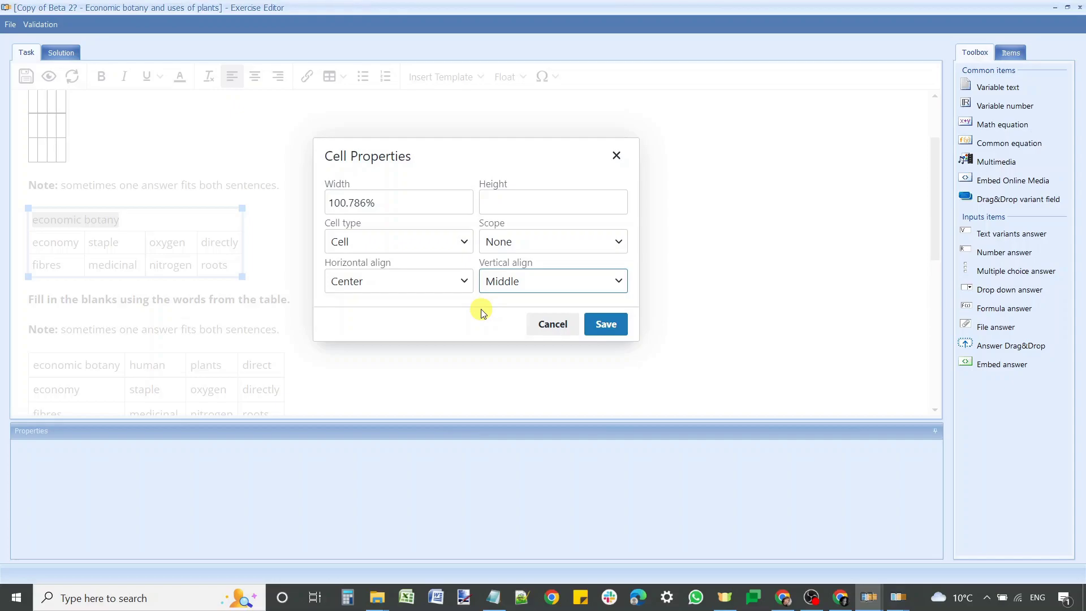
click(606, 323)
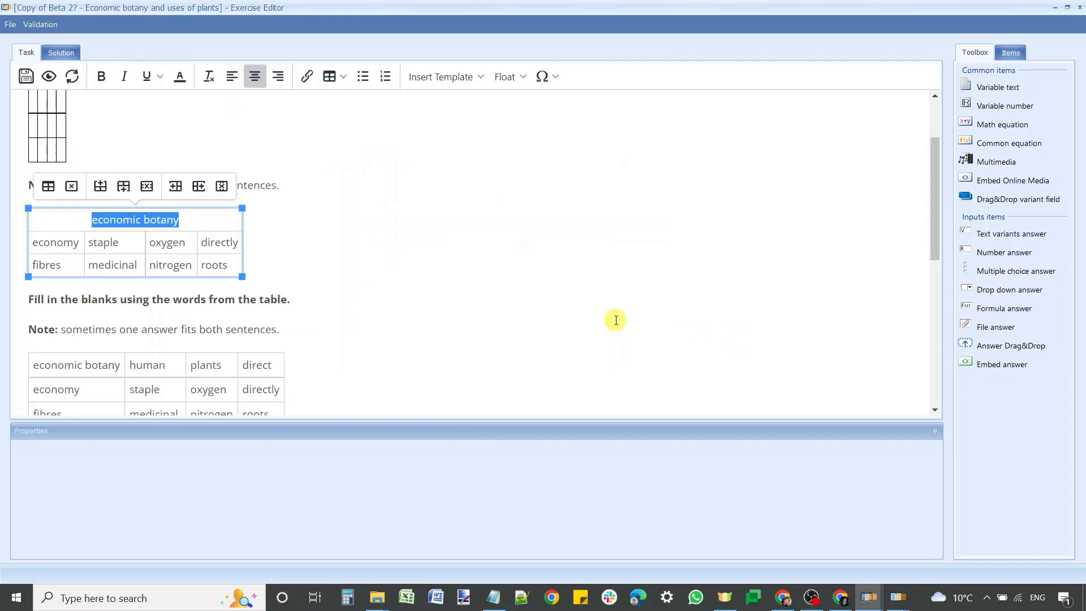
click(101, 77)
click(166, 128)
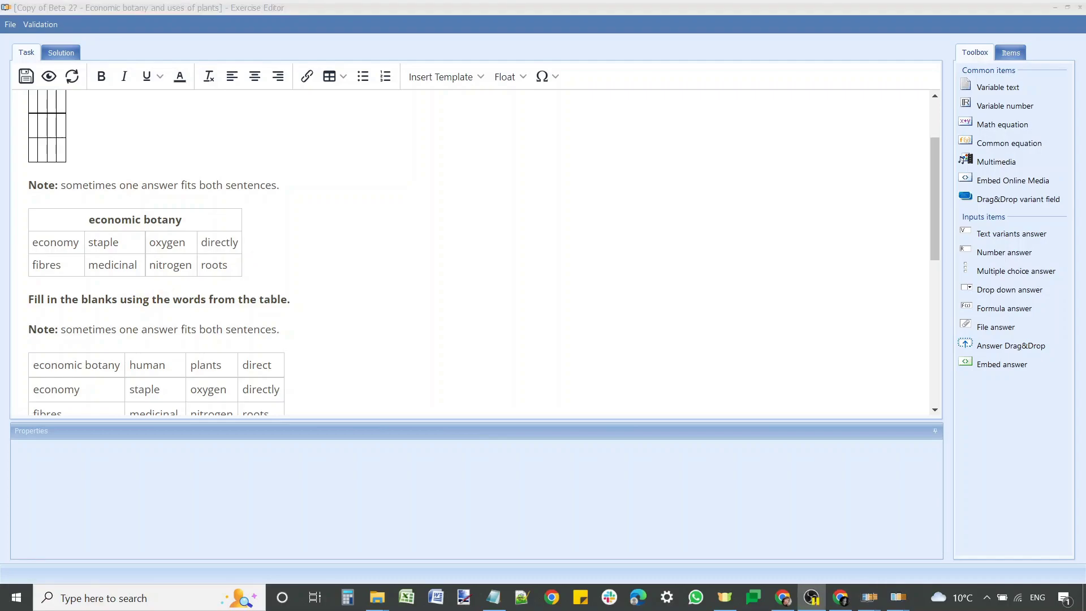
Merge the "economy", "staple", "fibres" and "medicinal" cells of the first word table into one cell
drag(54, 243, 121, 264)
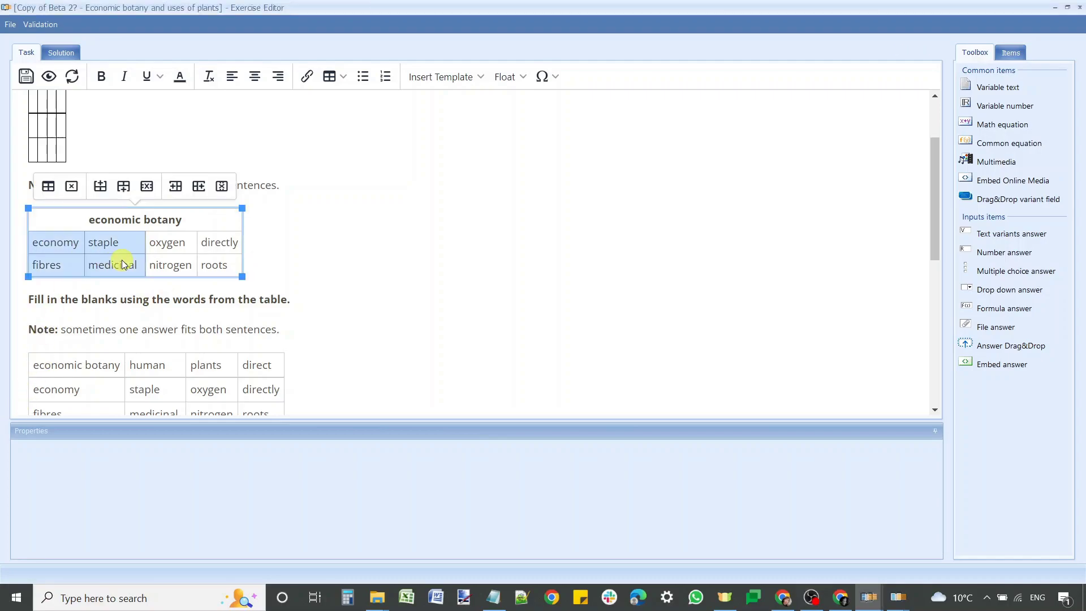
click(337, 72)
mouse_move(396, 152)
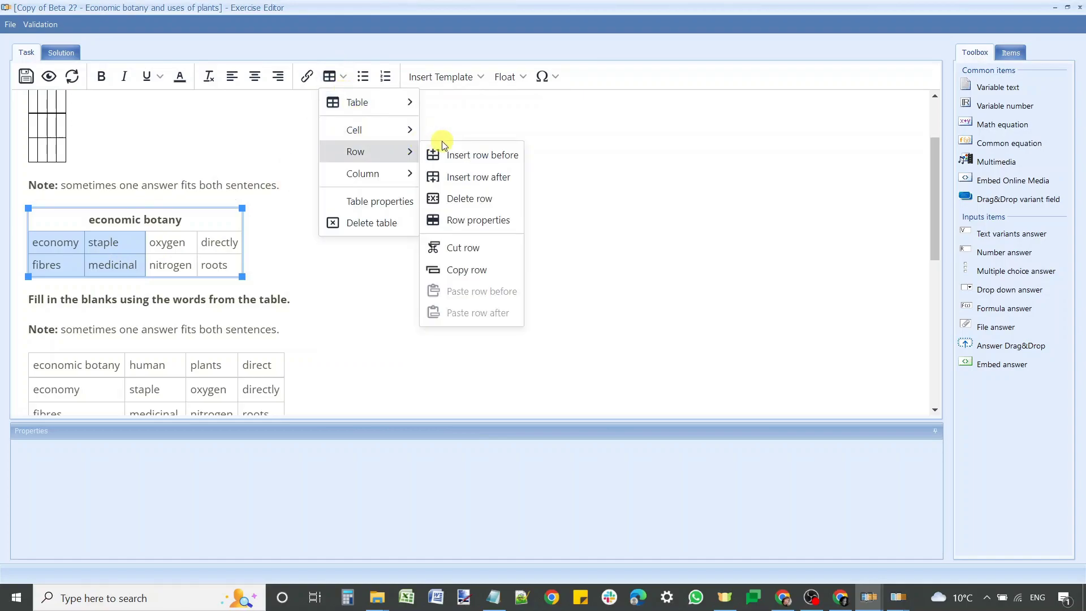
mouse_move(407, 129)
click(475, 151)
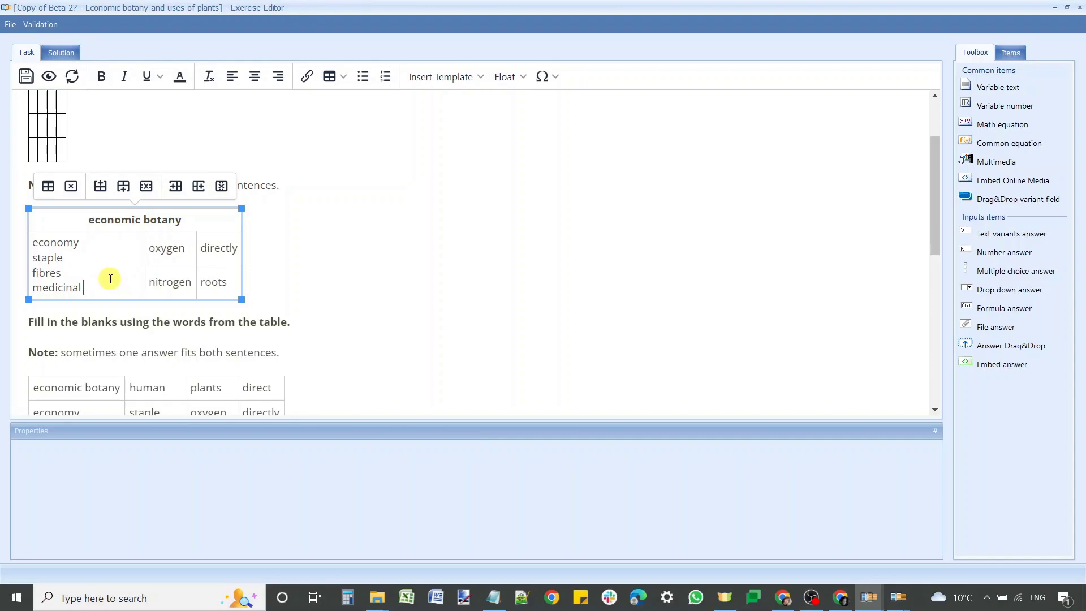
Split the merged cell containing "economy", "staple", "fibres" and "medicinal" back into separate cells
click(345, 83)
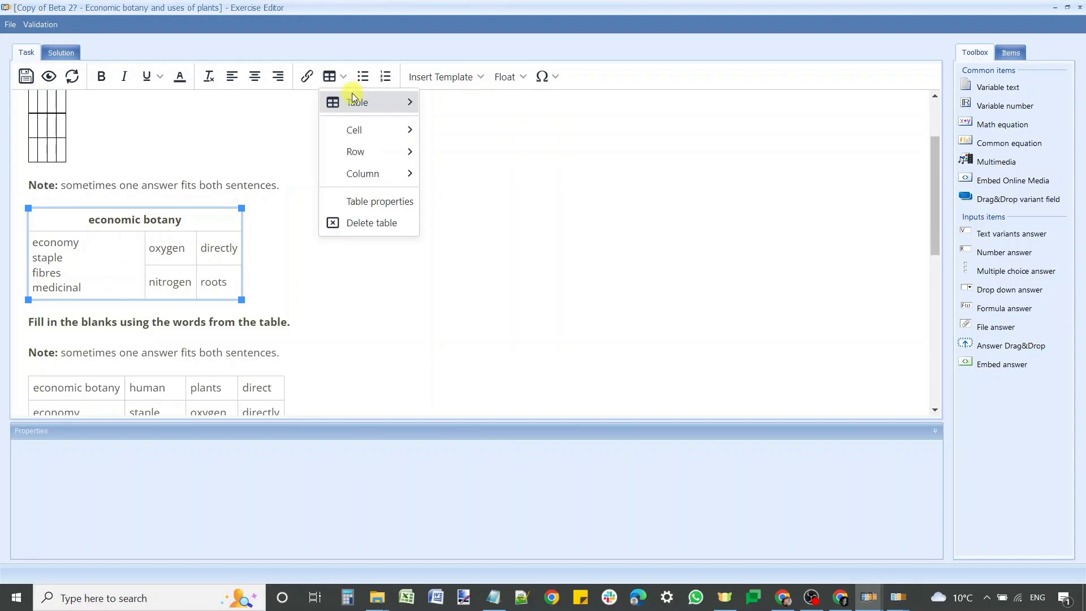
mouse_move(360, 131)
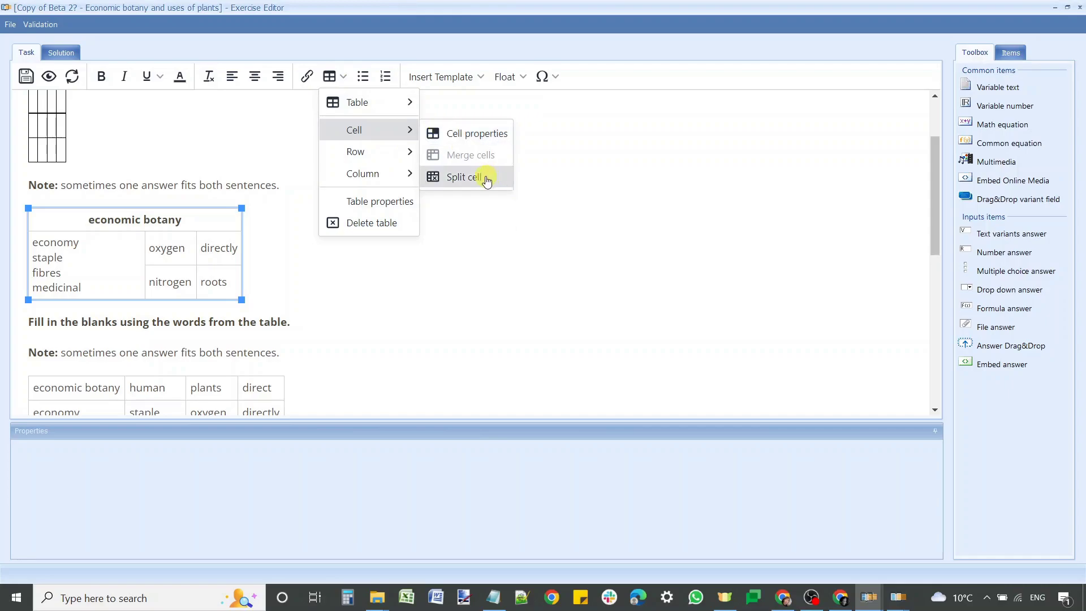
click(463, 176)
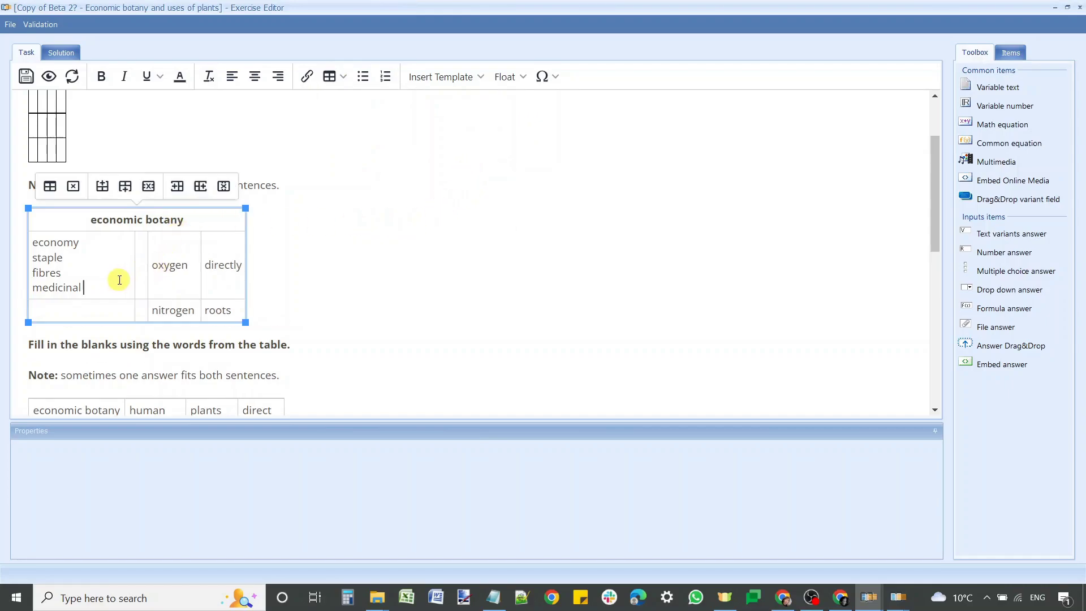
Move "staple" into the empty cell beside "economy" and "fibres" into the empty cell beneath "staple"
double_click(41, 258)
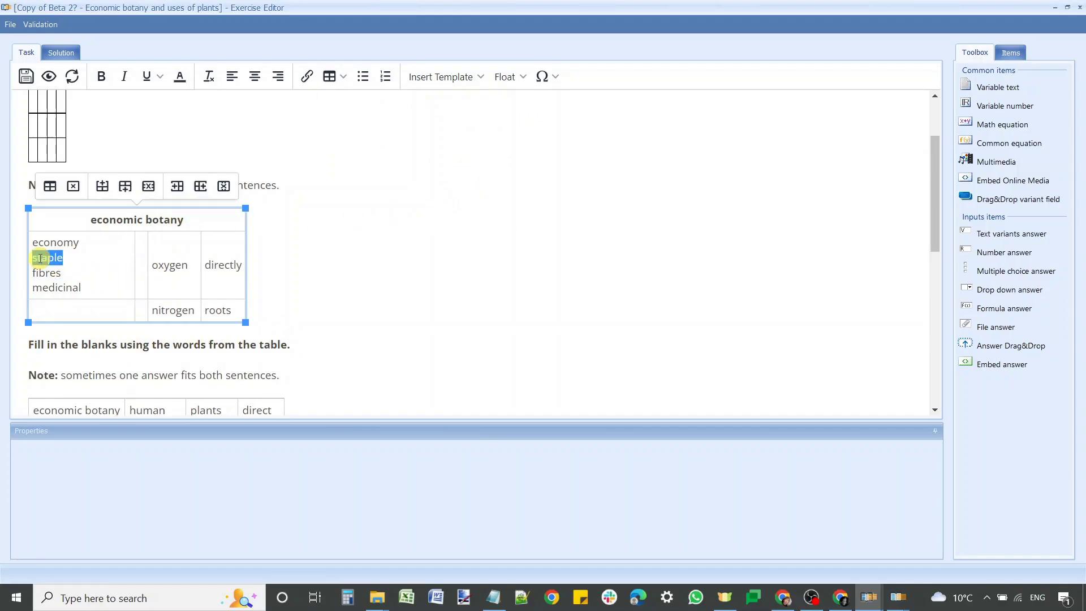
key(ctrl+x)
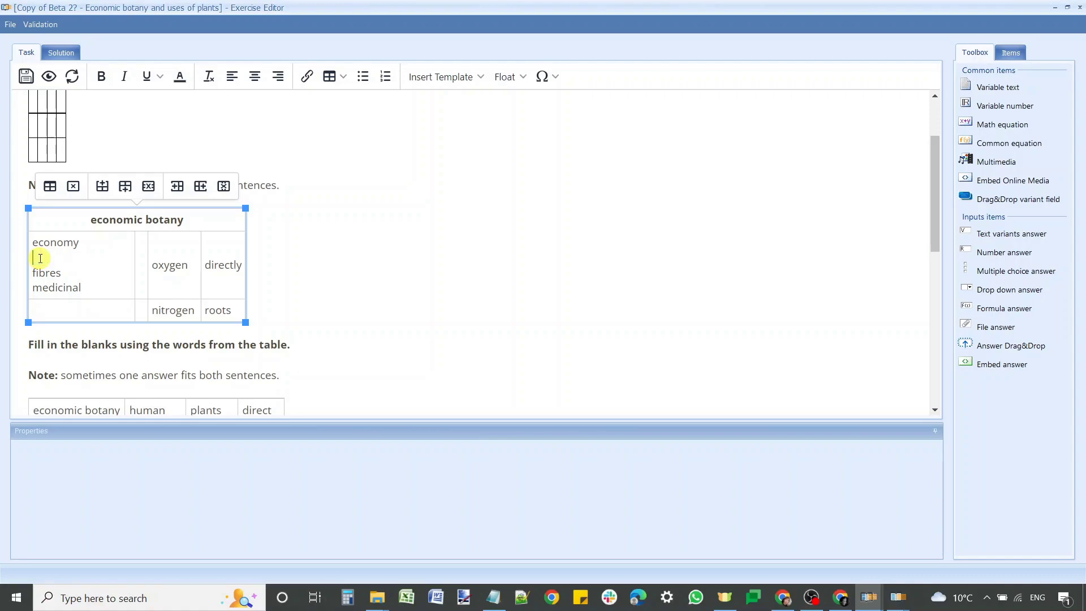
click(139, 268)
key(ctrl+v)
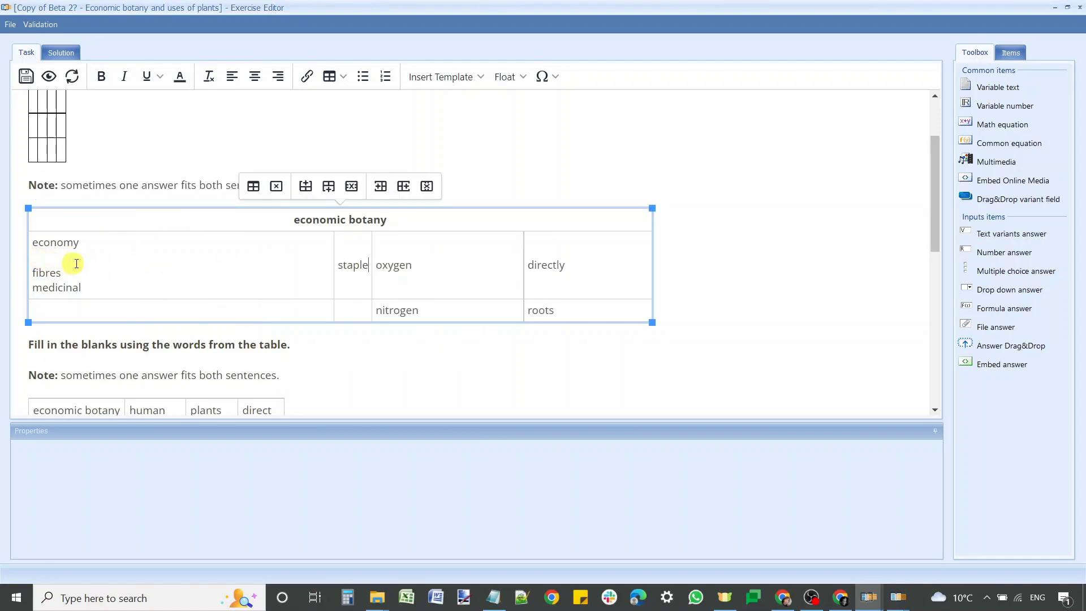
double_click(47, 275)
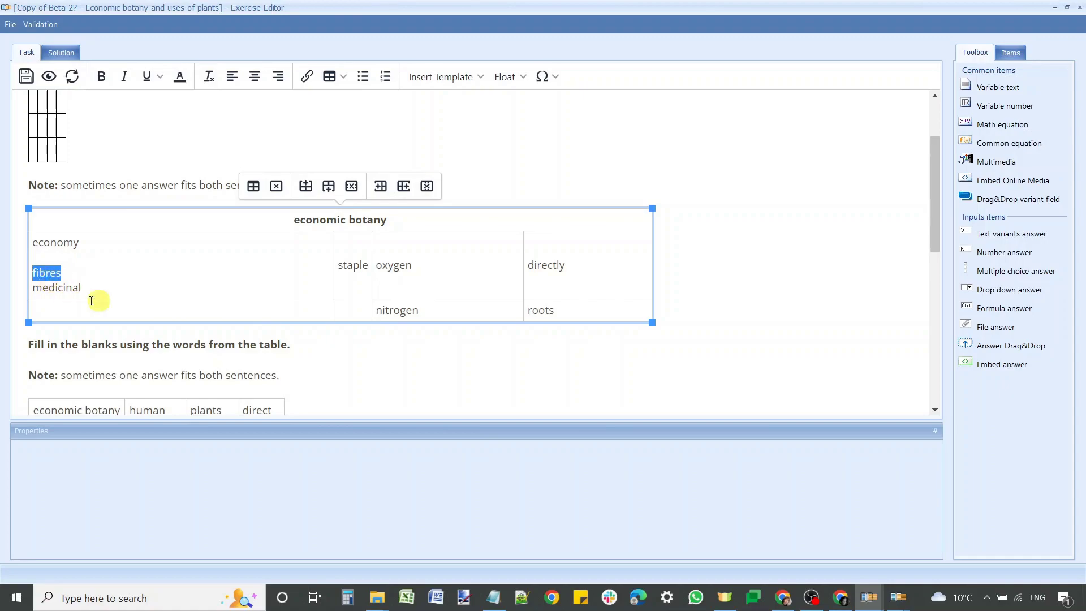
drag(287, 311, 356, 310)
Move "medicinal" into the empty cell beneath "economy" and remove the leftover blank lines from the "economy" cell
click(181, 303)
click(76, 287)
double_click(76, 288)
key(ctrl+x)
click(72, 313)
key(ctrl+v)
click(49, 286)
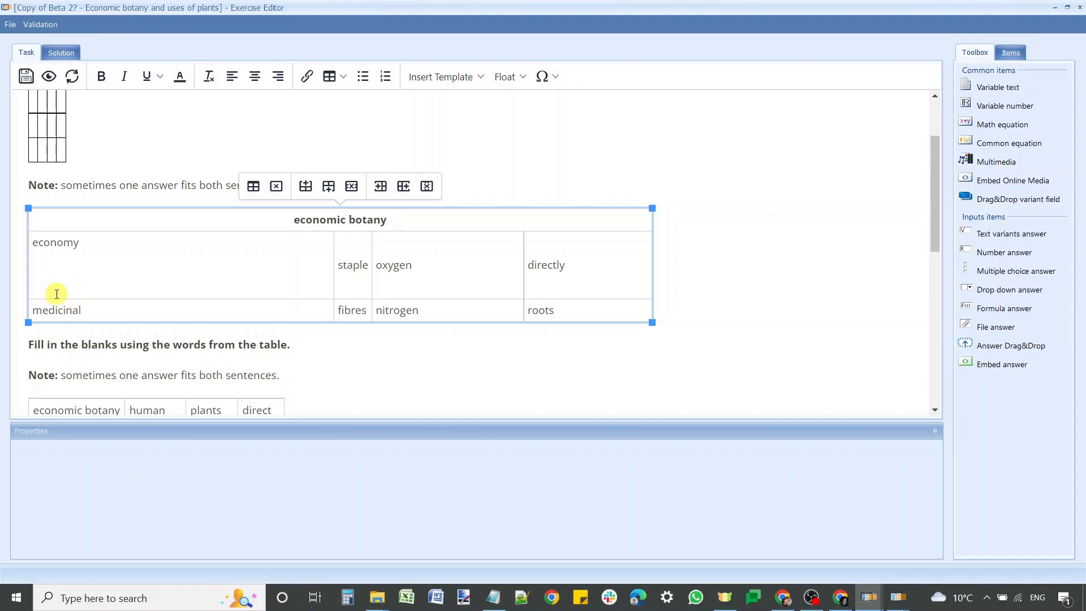
key(BackSpace)
key(BackSpace)
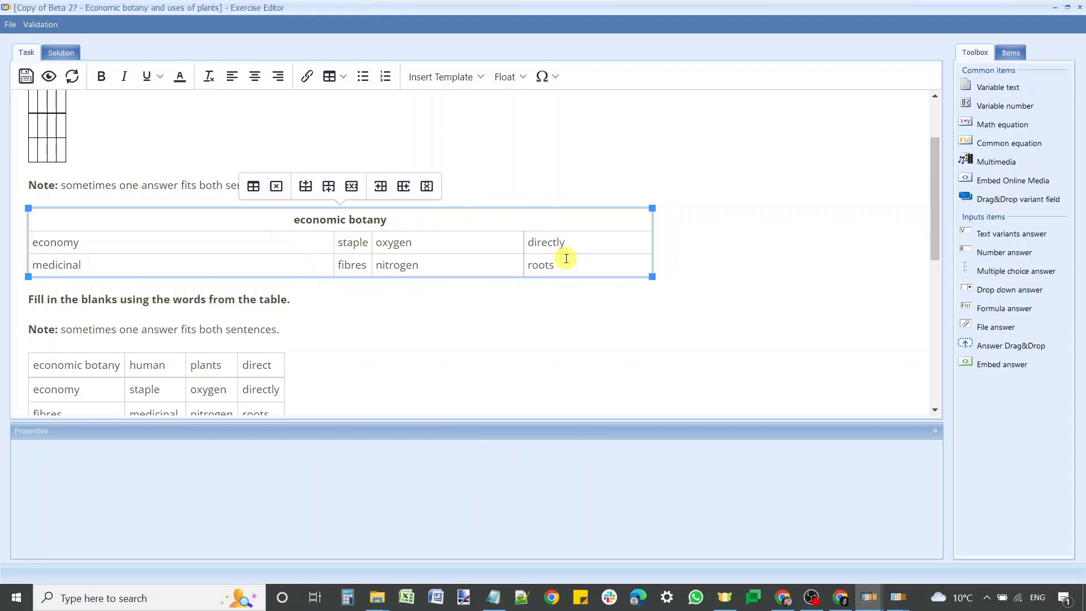
Select all cells of the first word table and clear their formatting
click(451, 304)
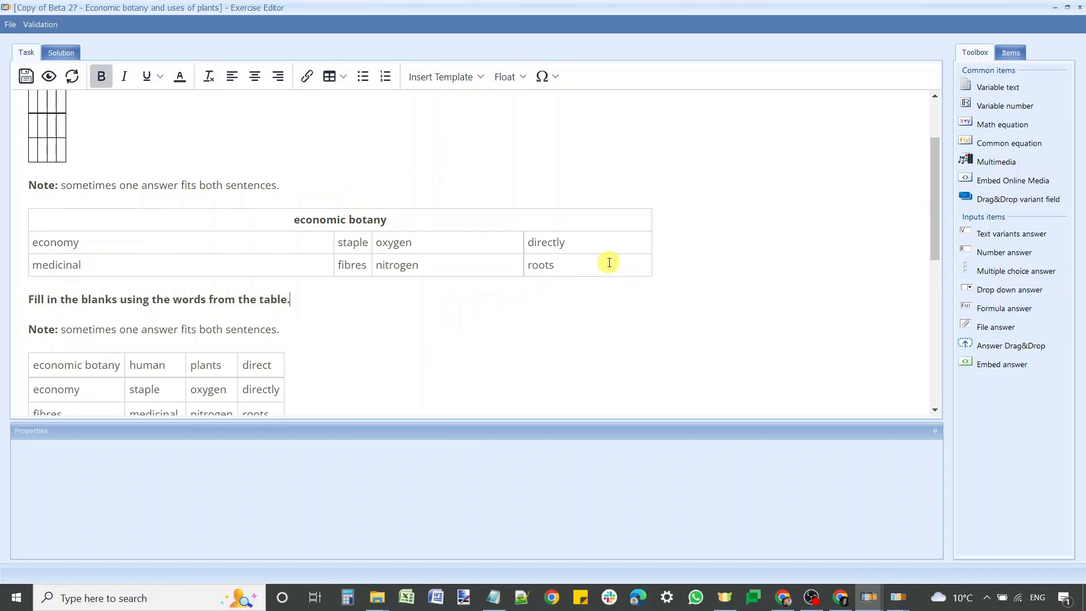
click(605, 262)
drag(606, 261, 257, 226)
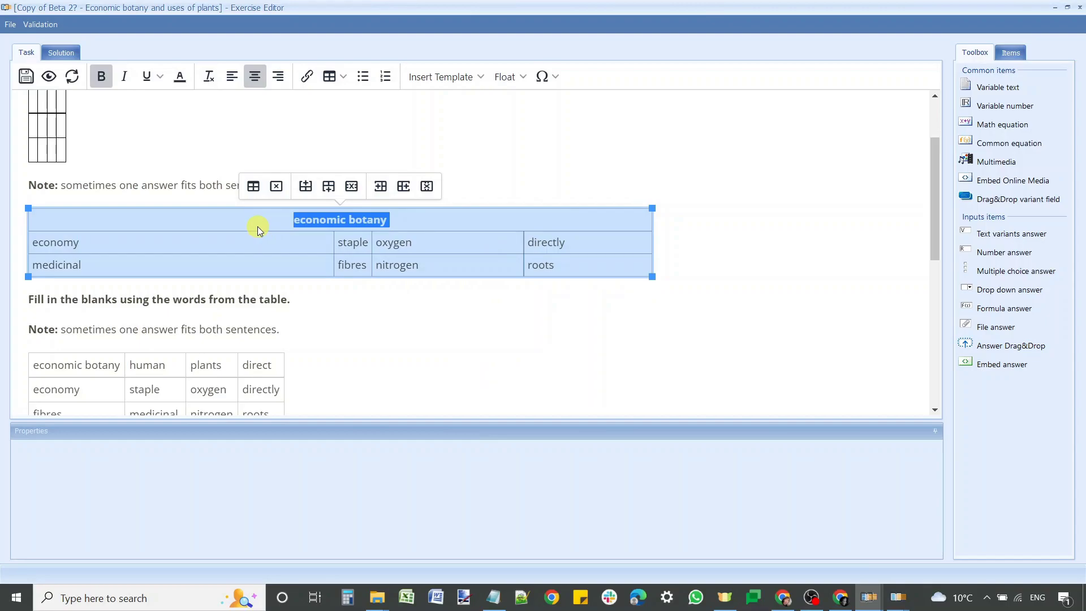
click(207, 75)
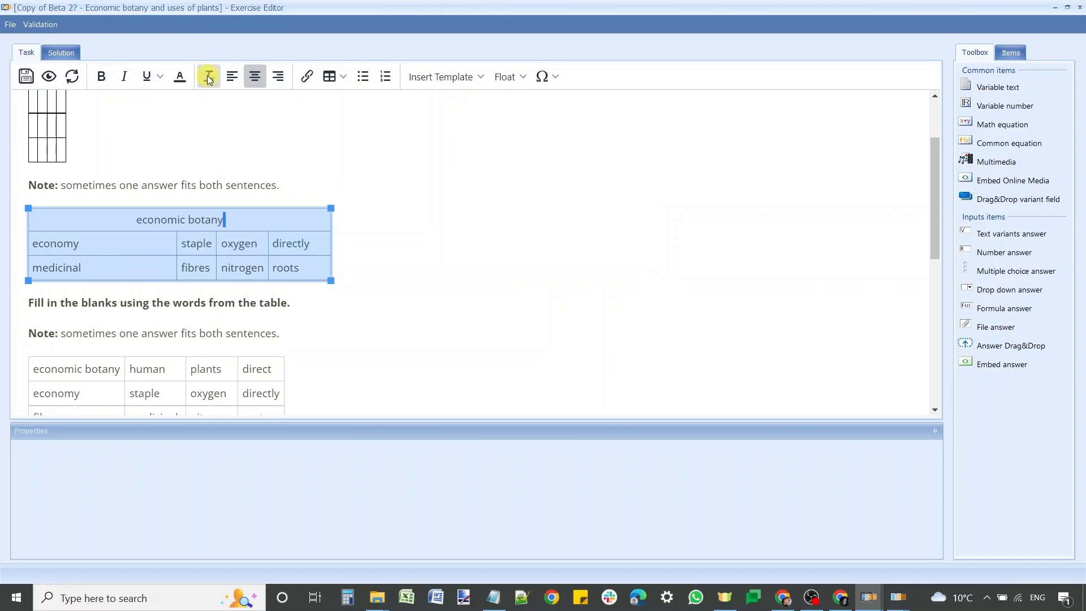
click(143, 242)
drag(143, 242, 146, 260)
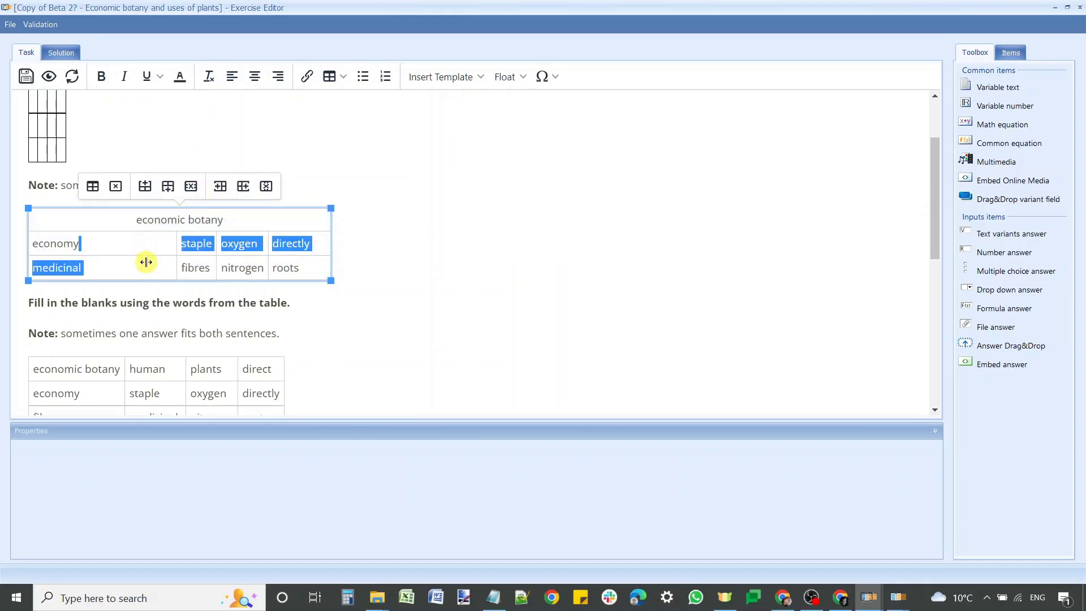
click(121, 262)
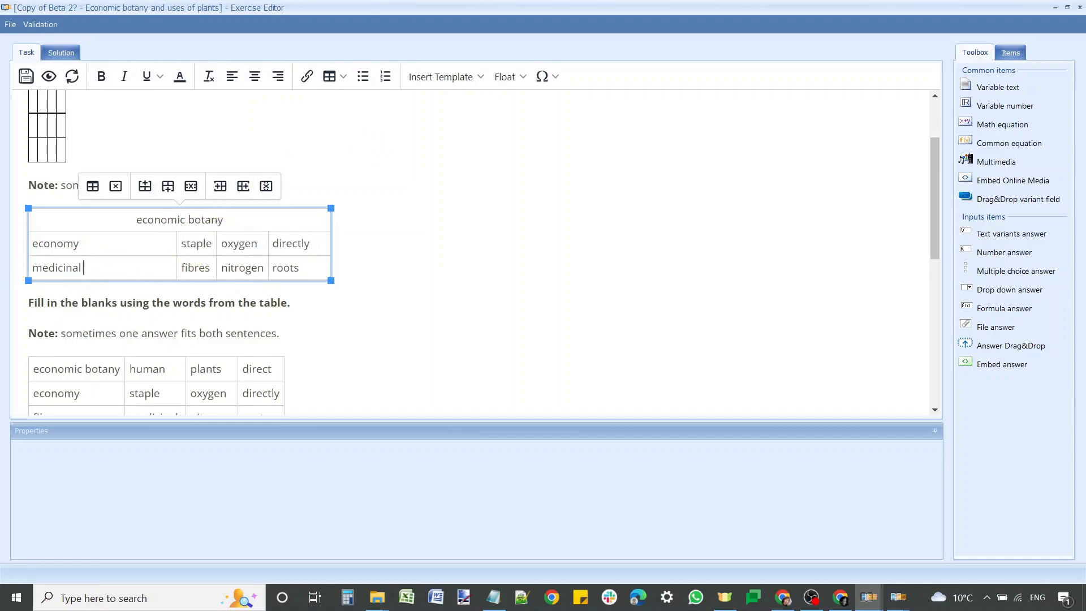
Clear the cell width of the "economy" and "medicinal" cells in the first word table
click(107, 243)
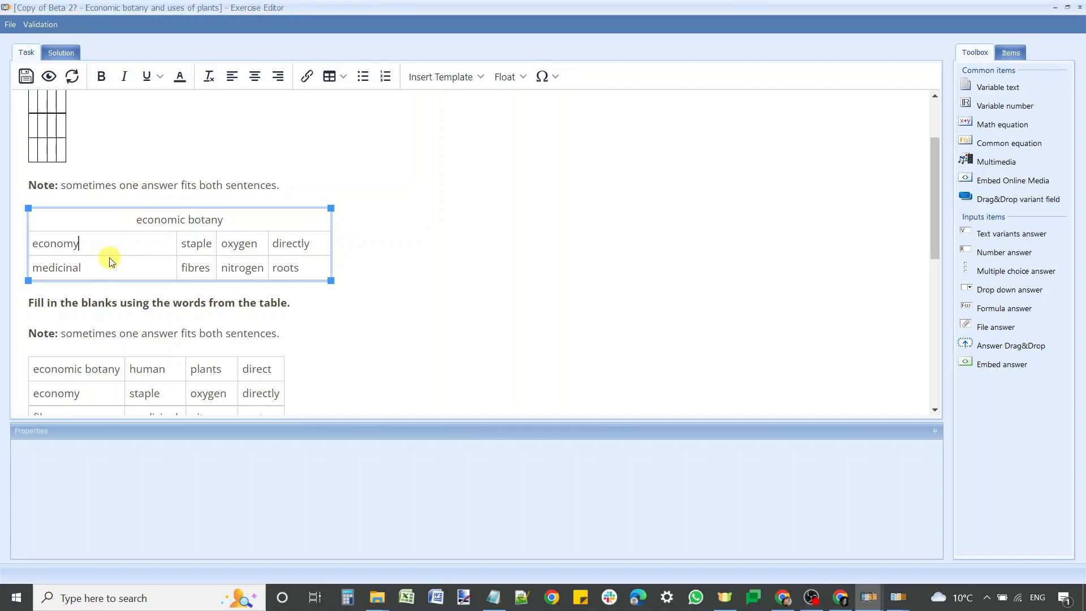
drag(110, 257, 110, 259)
click(109, 261)
click(104, 272)
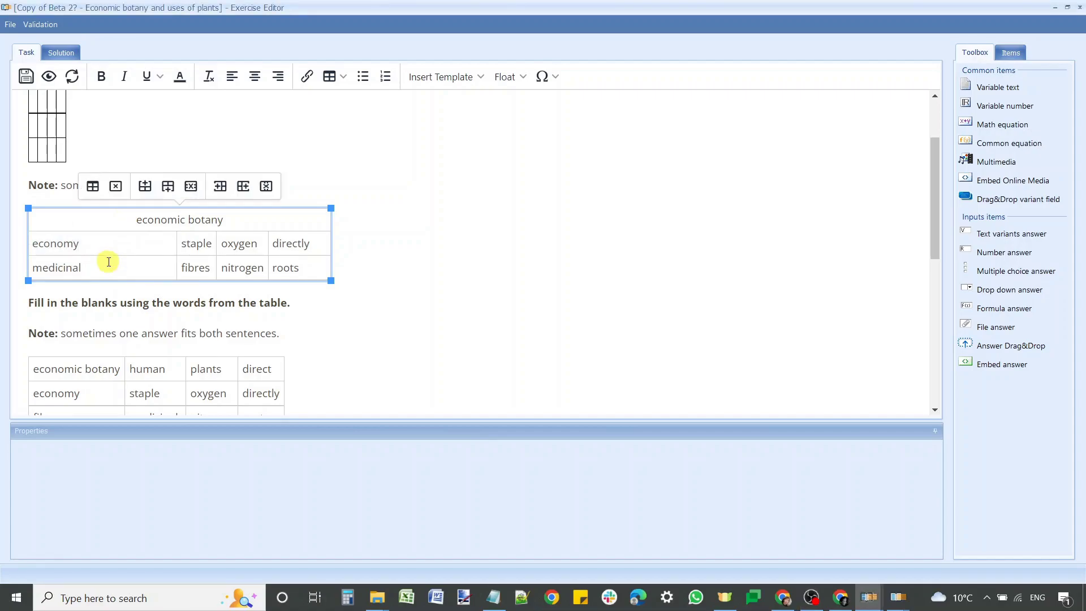
drag(106, 243, 111, 270)
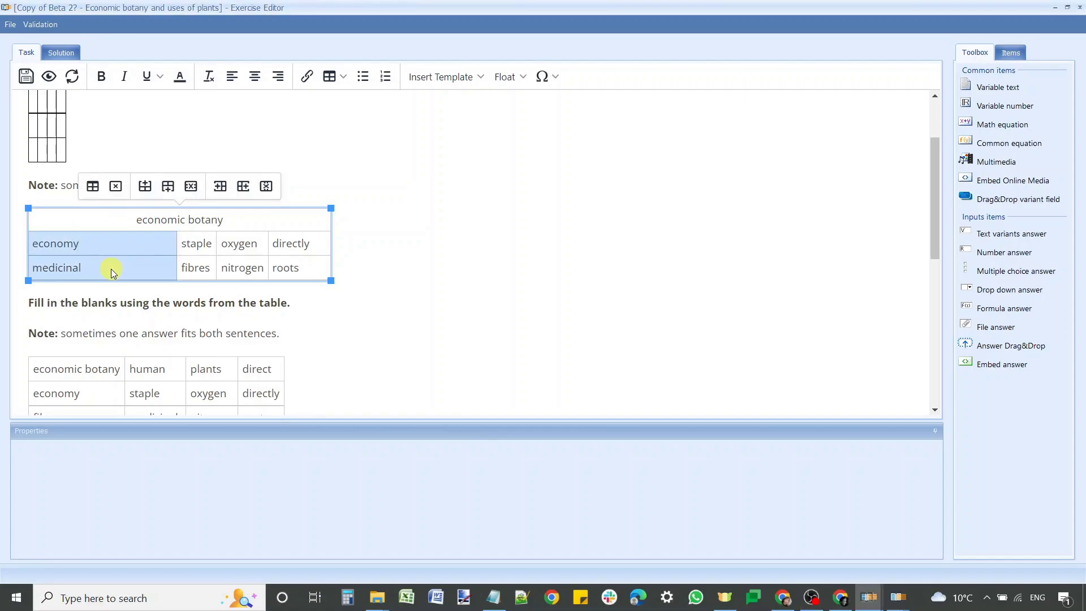
click(331, 73)
mouse_move(389, 136)
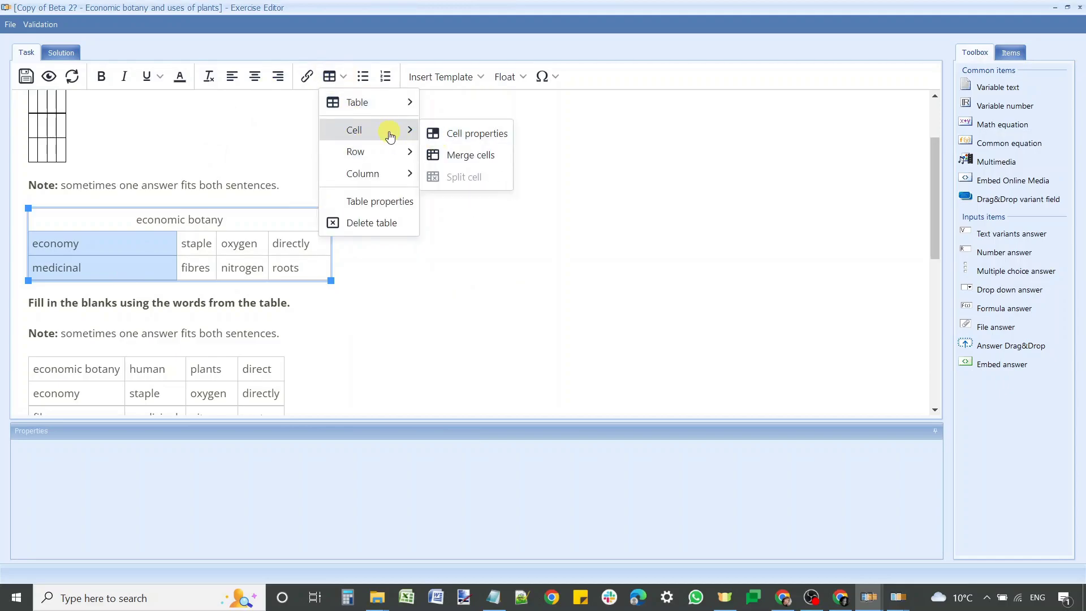
click(433, 133)
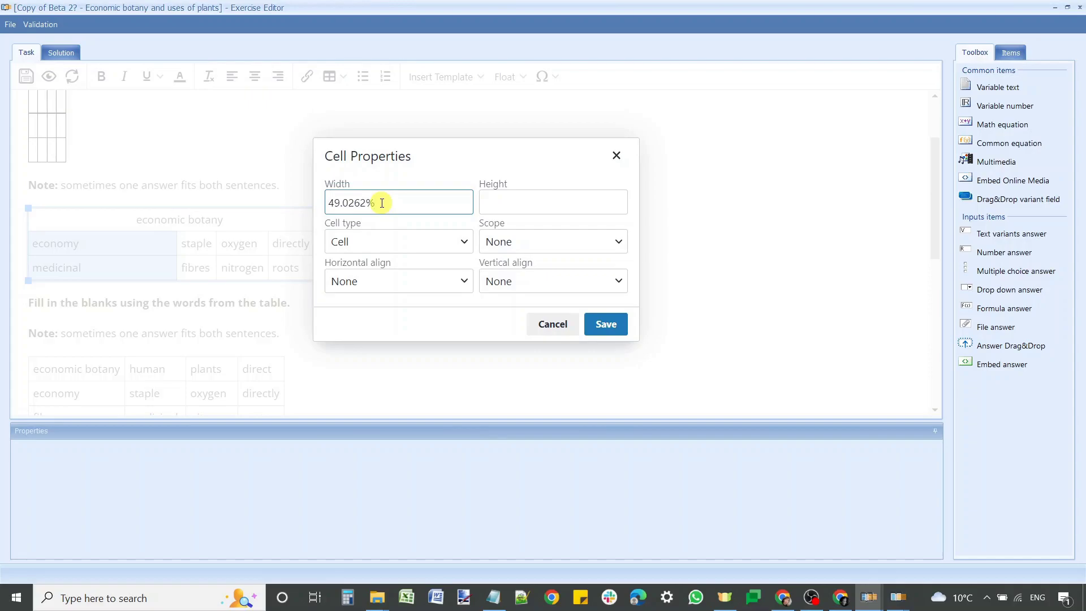
key(BackSpace)
key(BackSpace)
key(BackSpace)
key(BackSpace)
key(BackSpace)
key(BackSpace)
key(BackSpace)
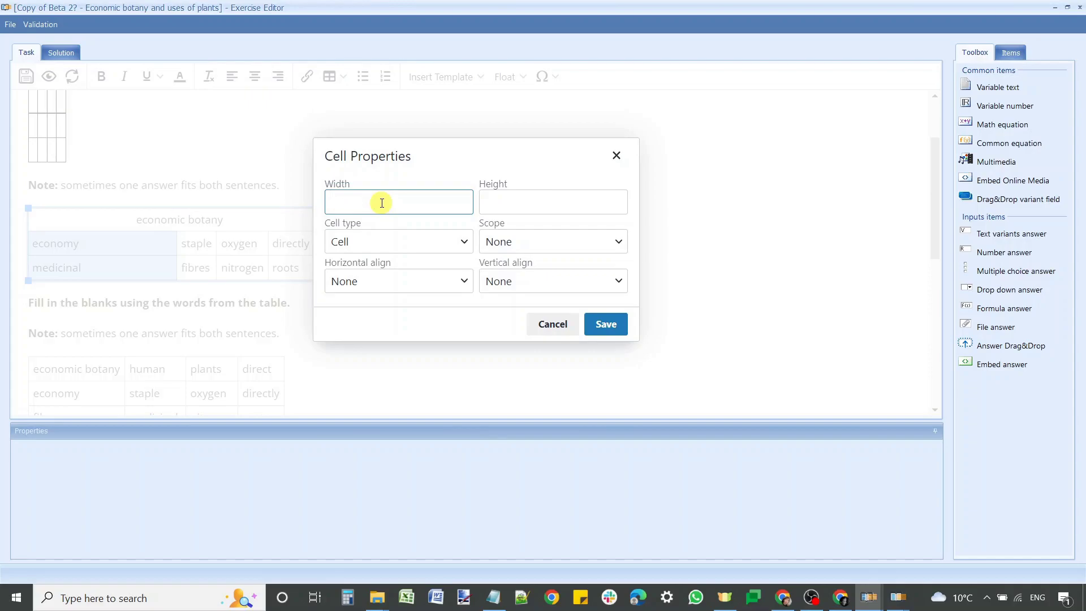
click(603, 324)
Clear the formatting of every cell in the word table headed "economic botany"
click(134, 238)
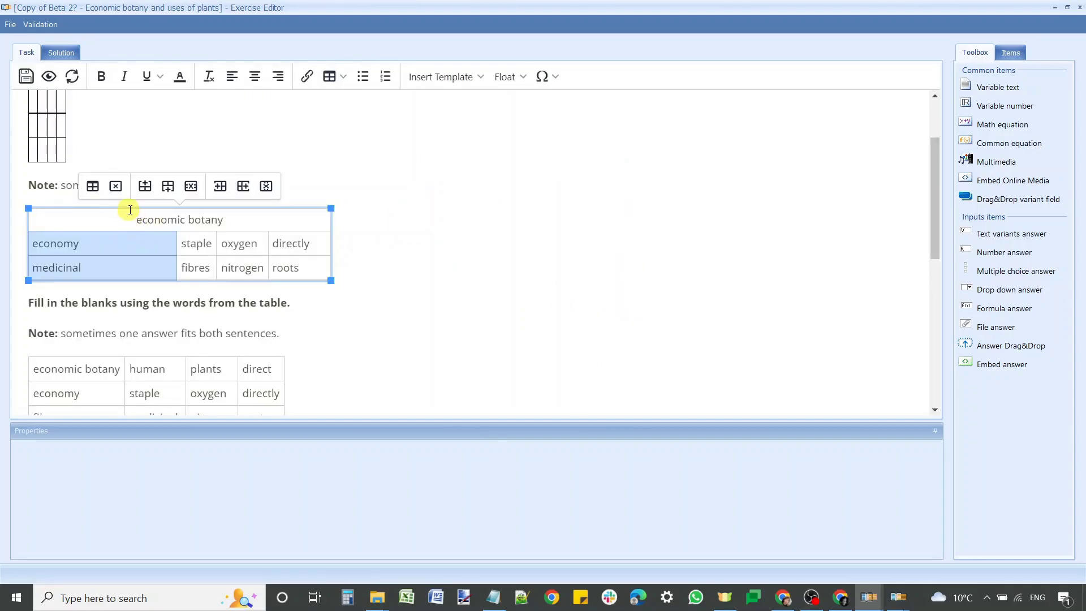
drag(123, 212, 296, 264)
click(209, 80)
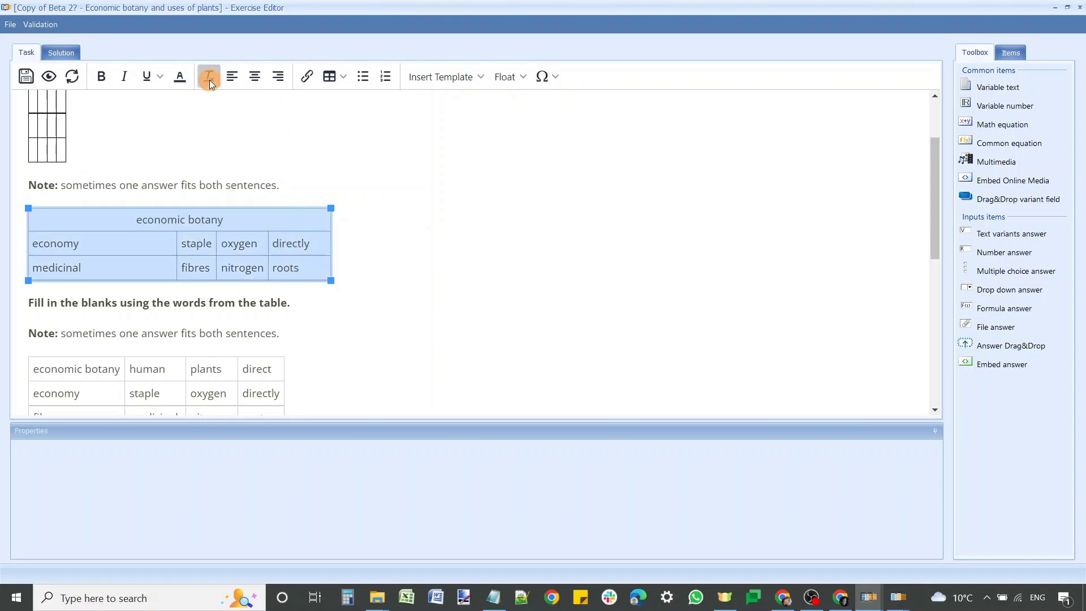
click(335, 78)
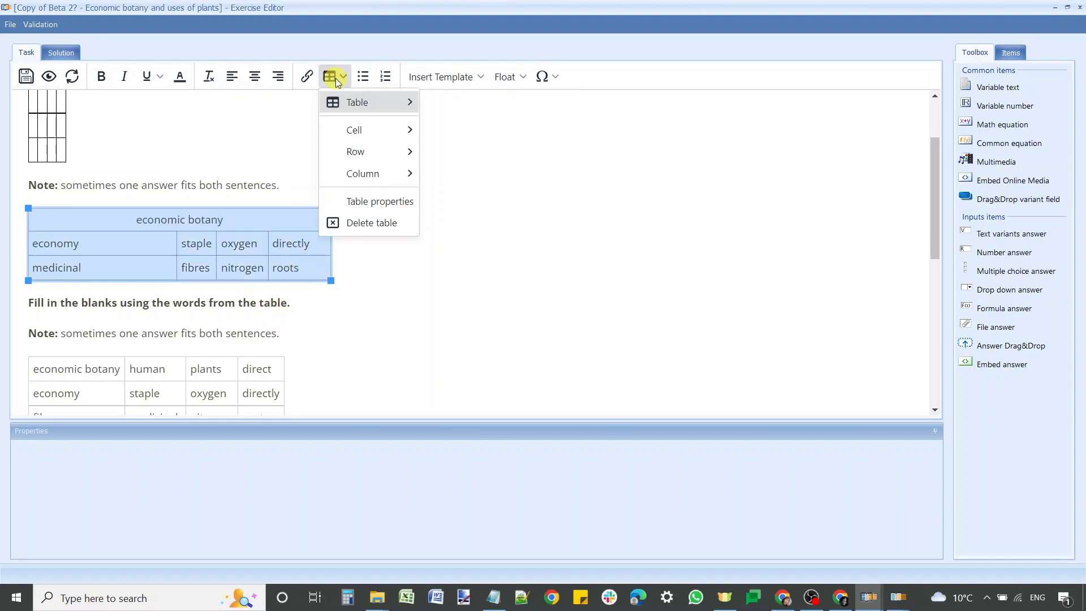
click(378, 202)
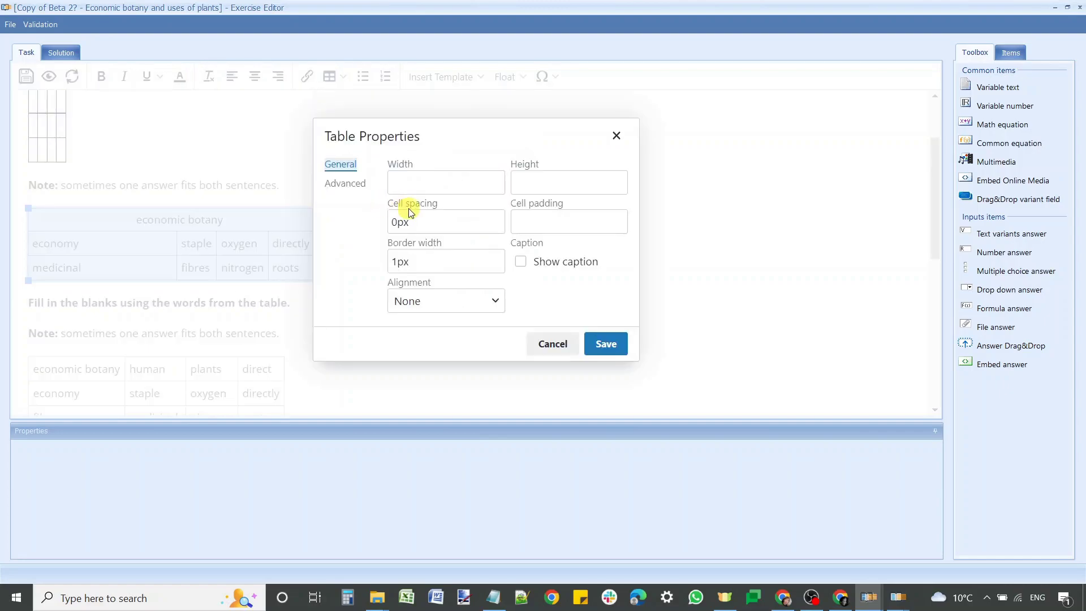
click(554, 342)
Set the cell width to auto for all selected cells of the "economic botany" table
click(329, 77)
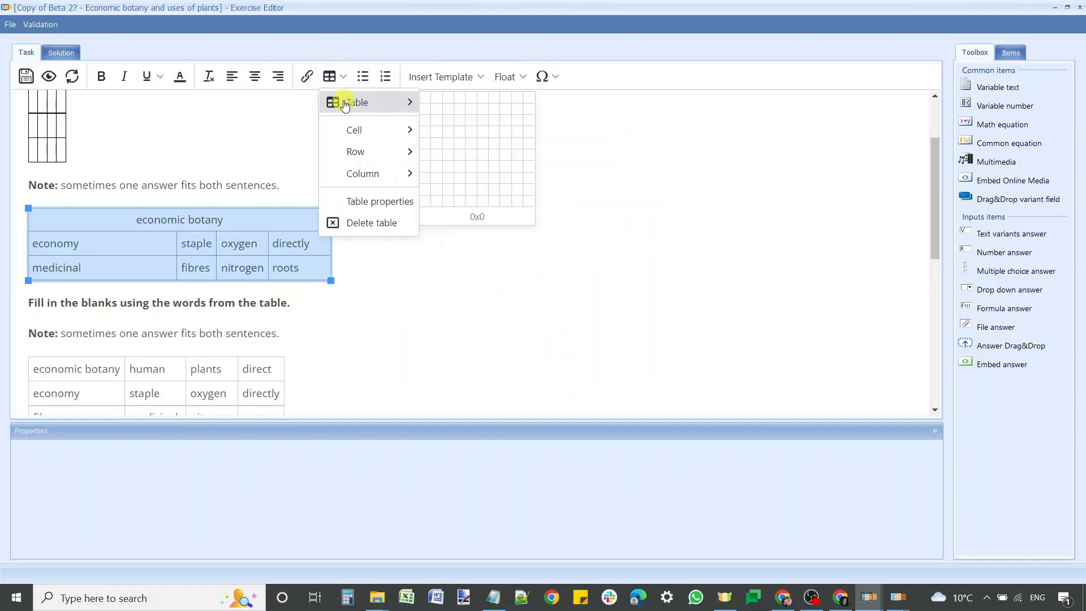
mouse_move(339, 132)
click(441, 135)
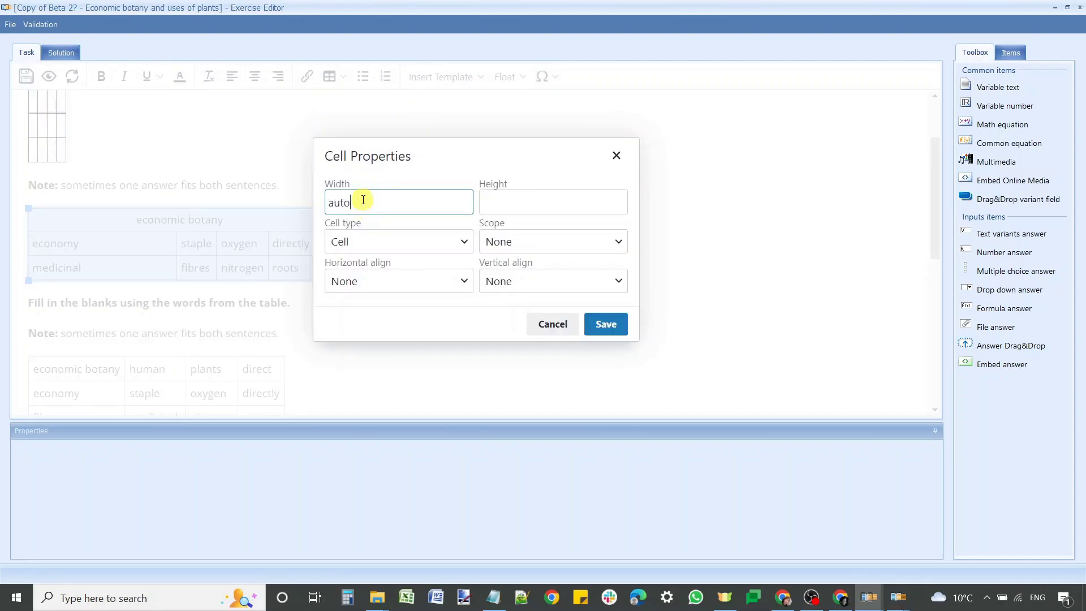
key(Return)
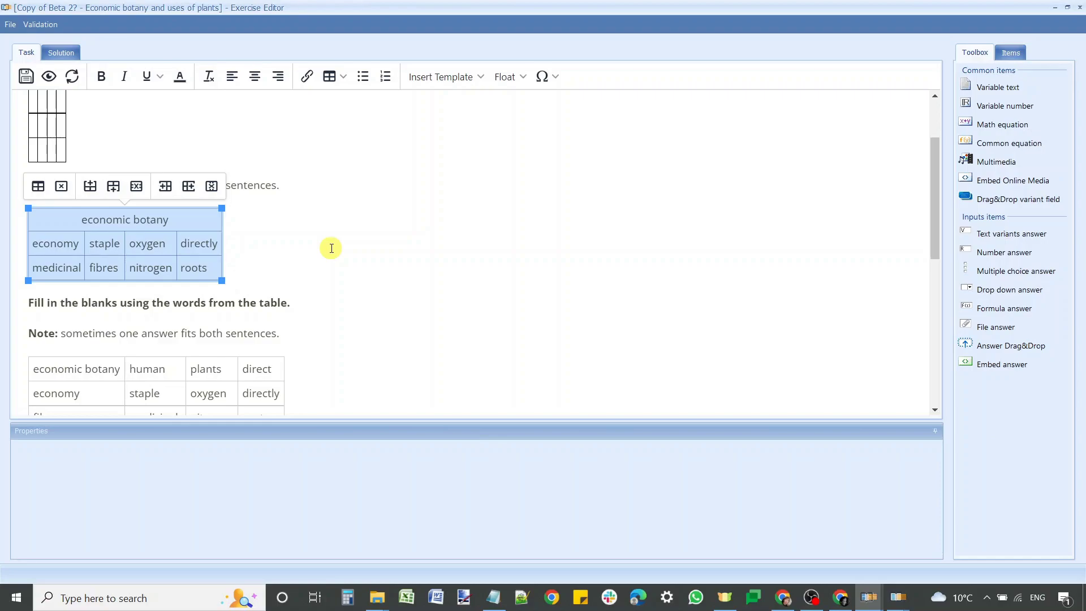
click(311, 247)
Make the heading text "economic botany" in the table's merged first row bold
drag(112, 219, 122, 218)
triple_click(123, 218)
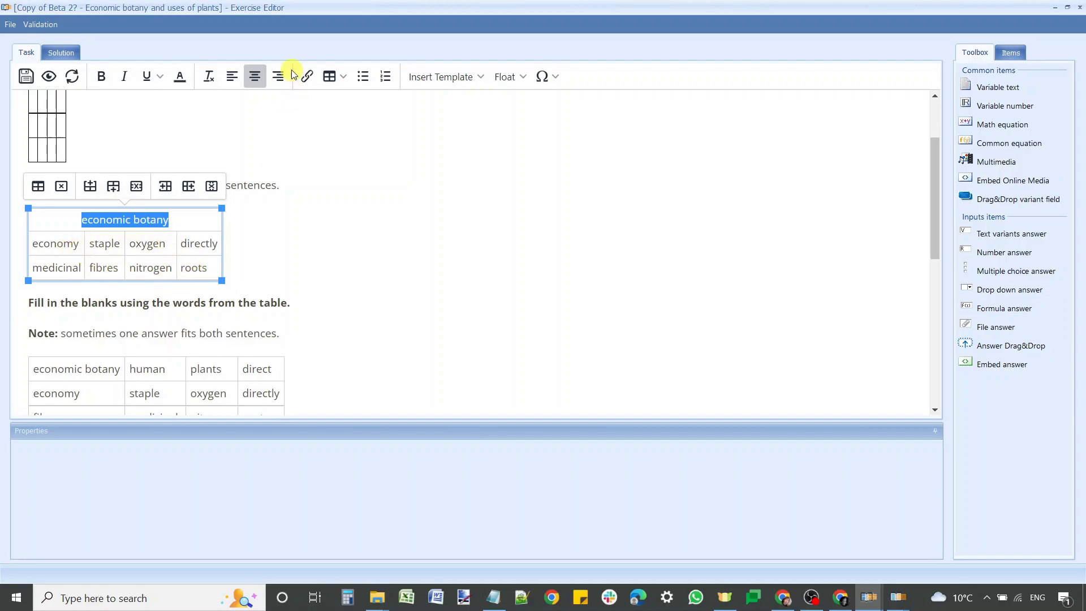
click(102, 77)
click(324, 251)
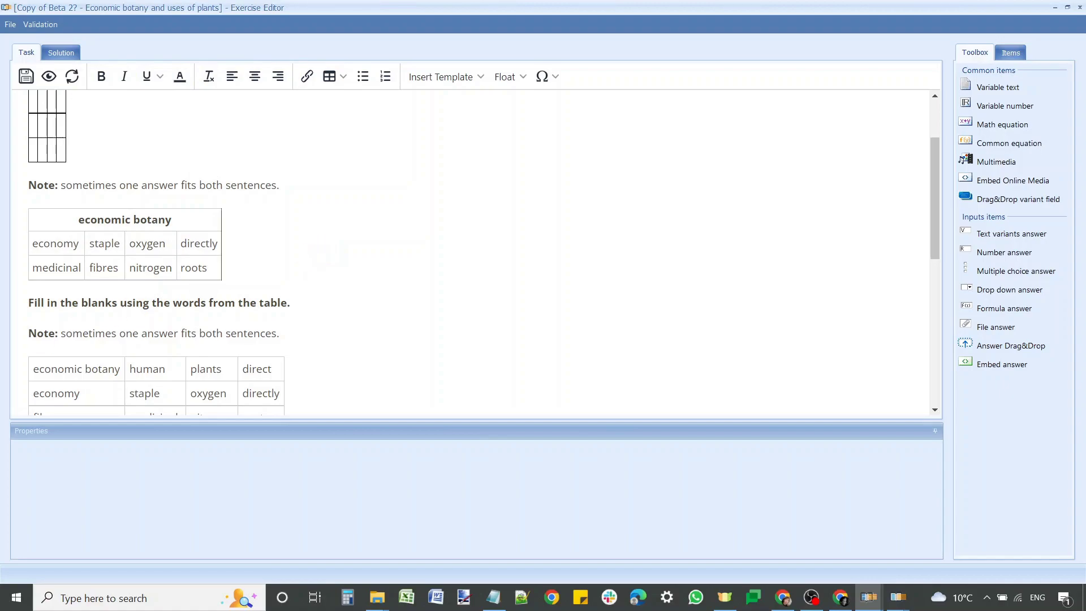
Insert an empty row before the "economy" row in the "economic botany" table
click(67, 246)
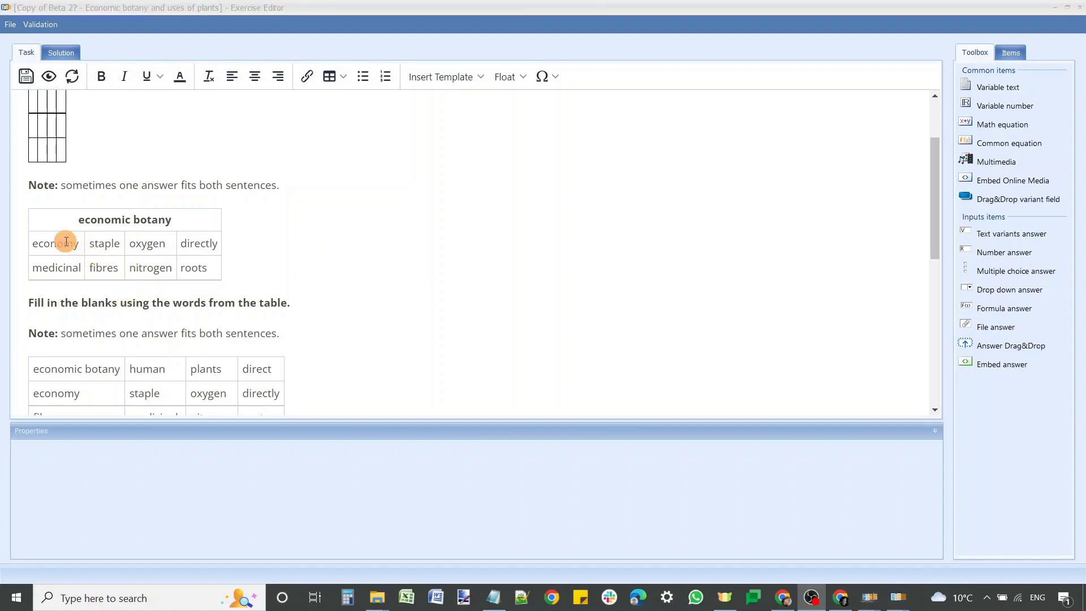
click(337, 76)
mouse_move(355, 151)
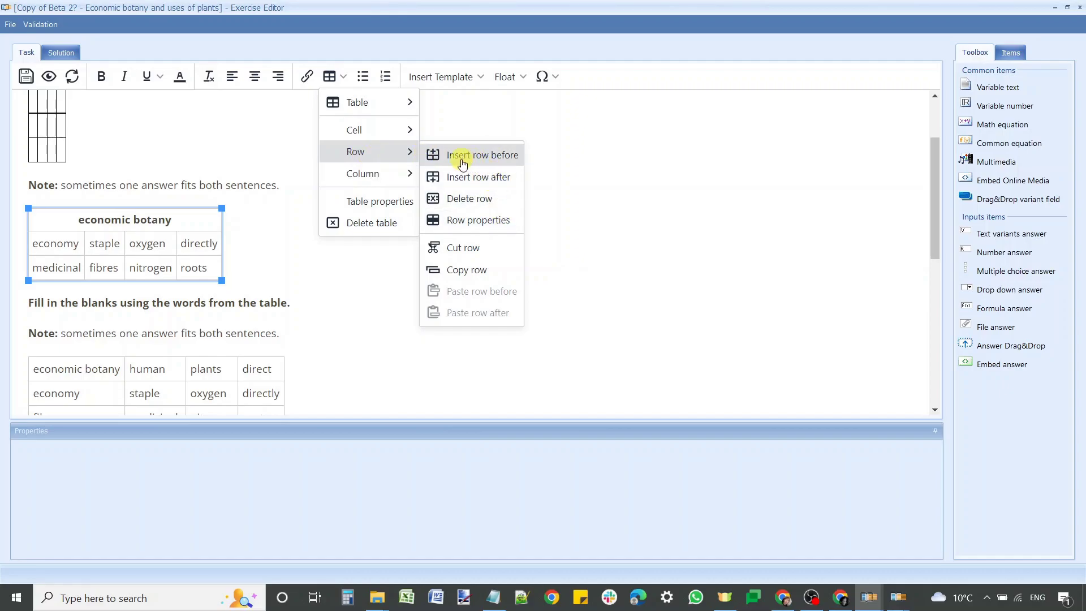
click(38, 248)
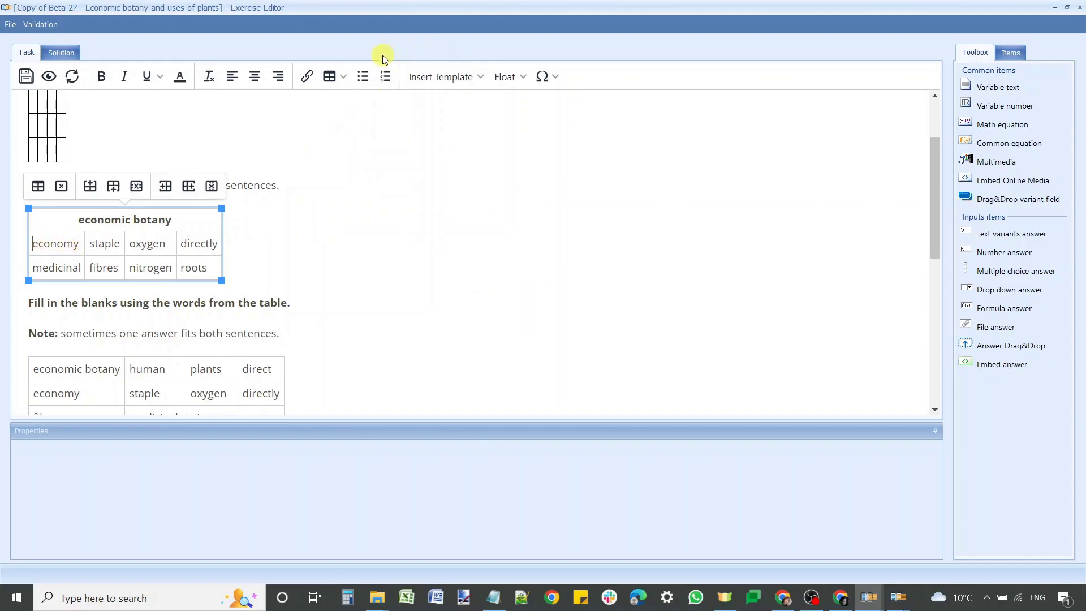
click(330, 77)
mouse_move(387, 139)
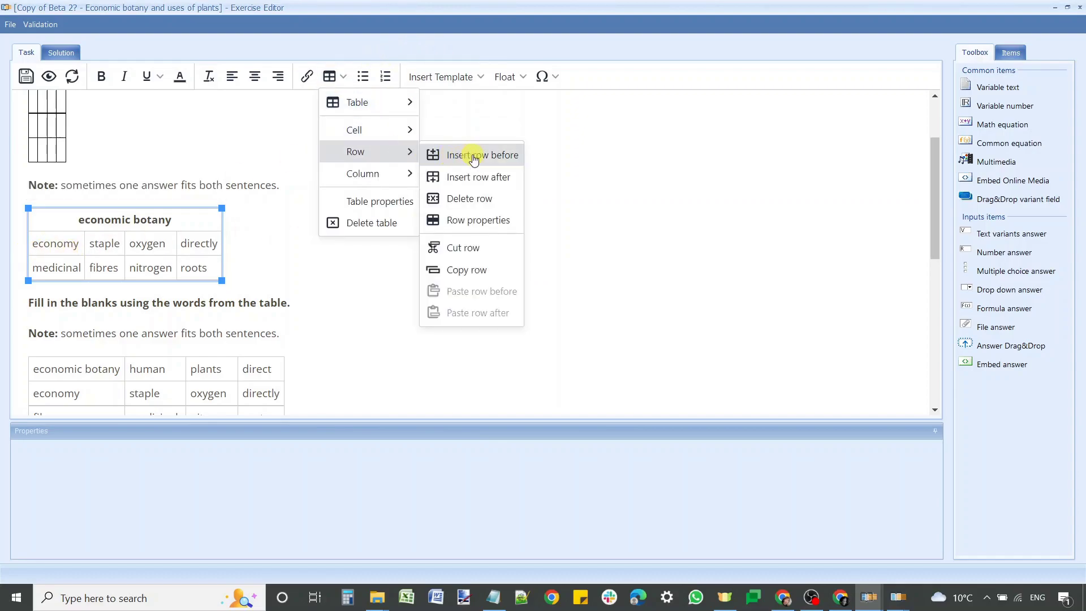
click(474, 156)
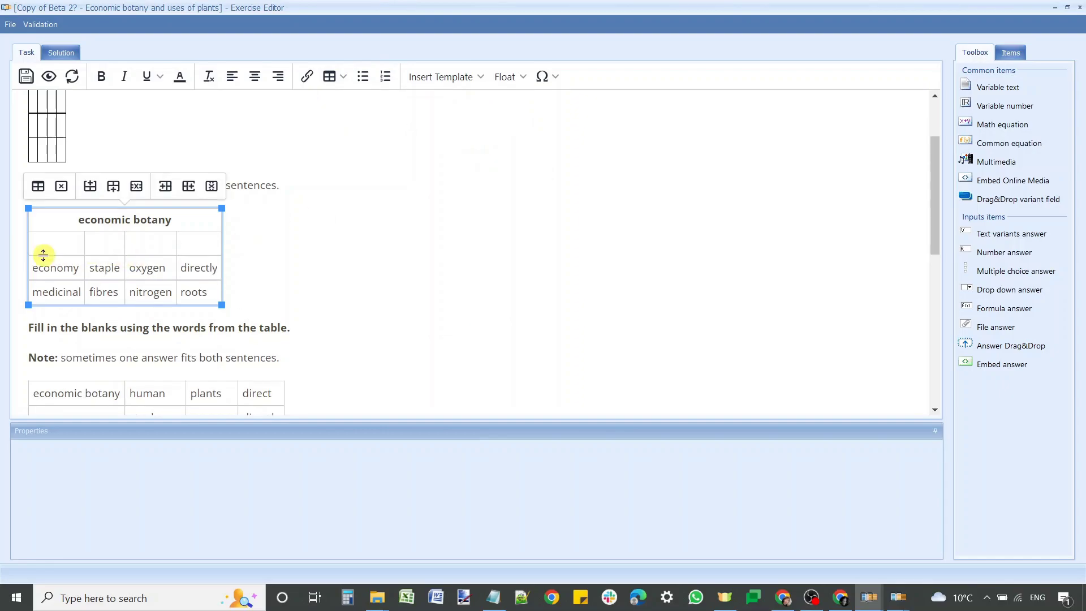
Delete the empty row between the "economic botany" heading and the "economy" row
click(330, 77)
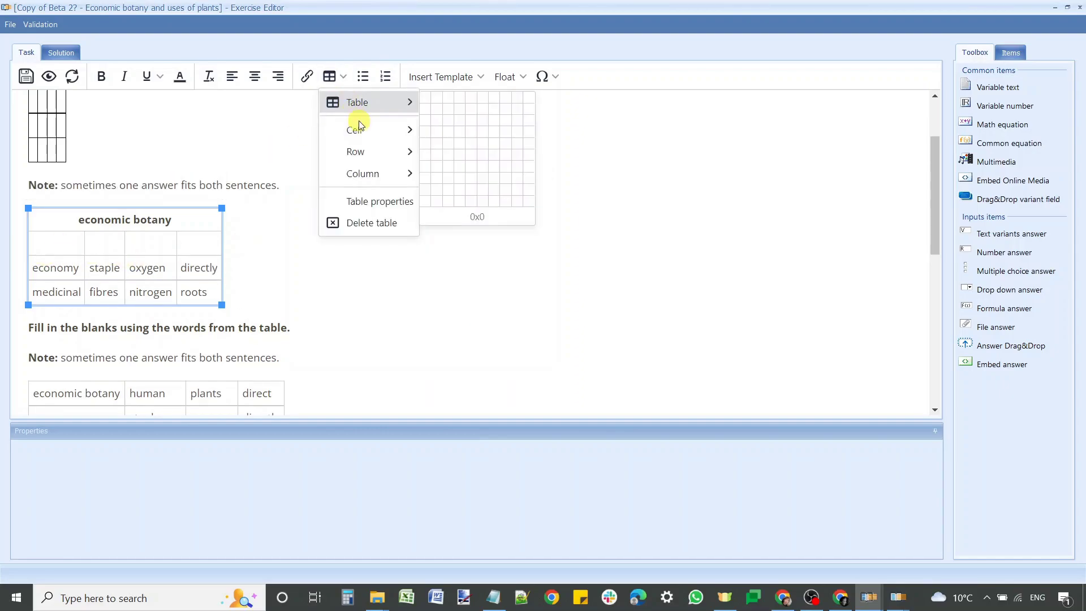
mouse_move(396, 153)
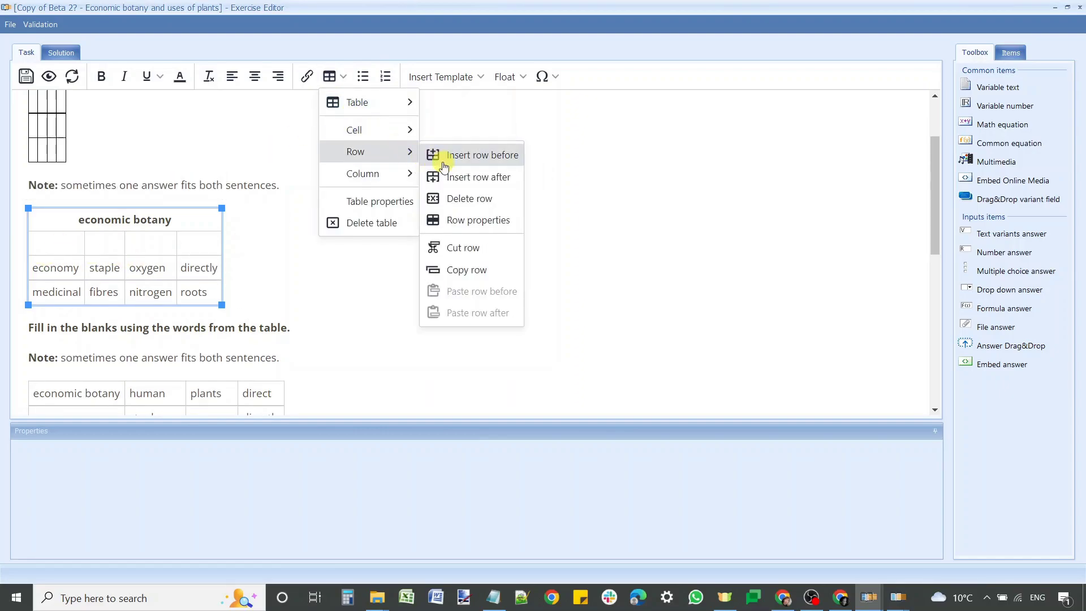
click(468, 198)
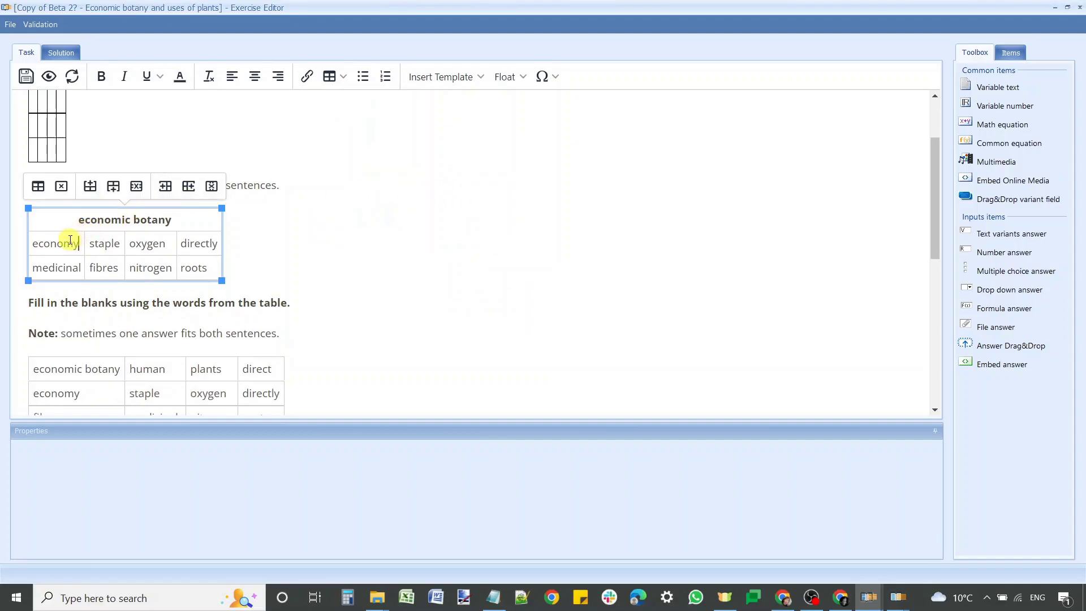
Examine the row type, alignment and height options in the "economy" row's properties and save them without changes
click(331, 76)
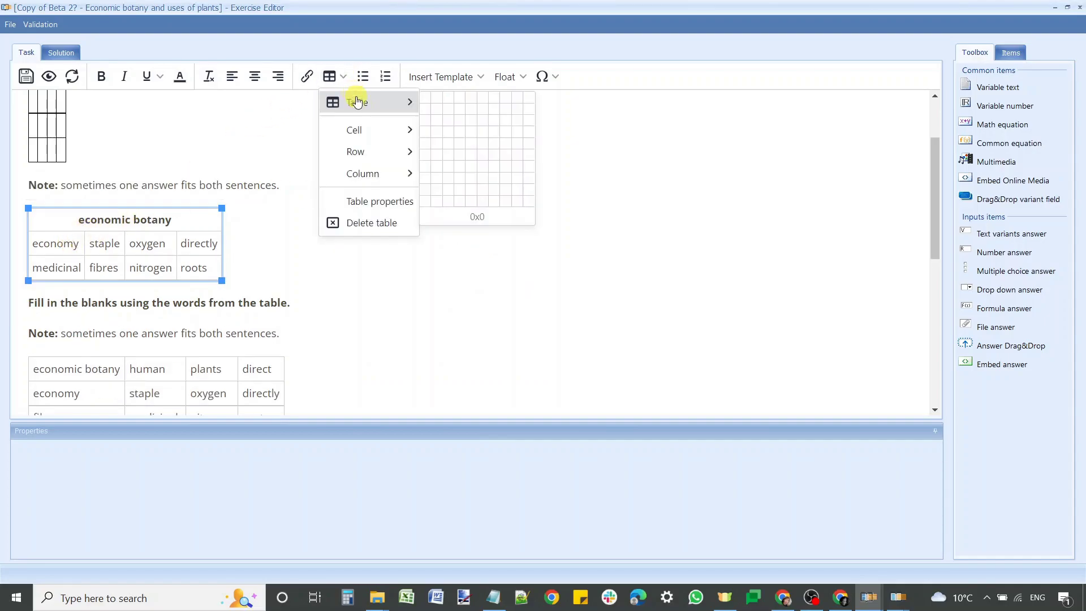
mouse_move(396, 153)
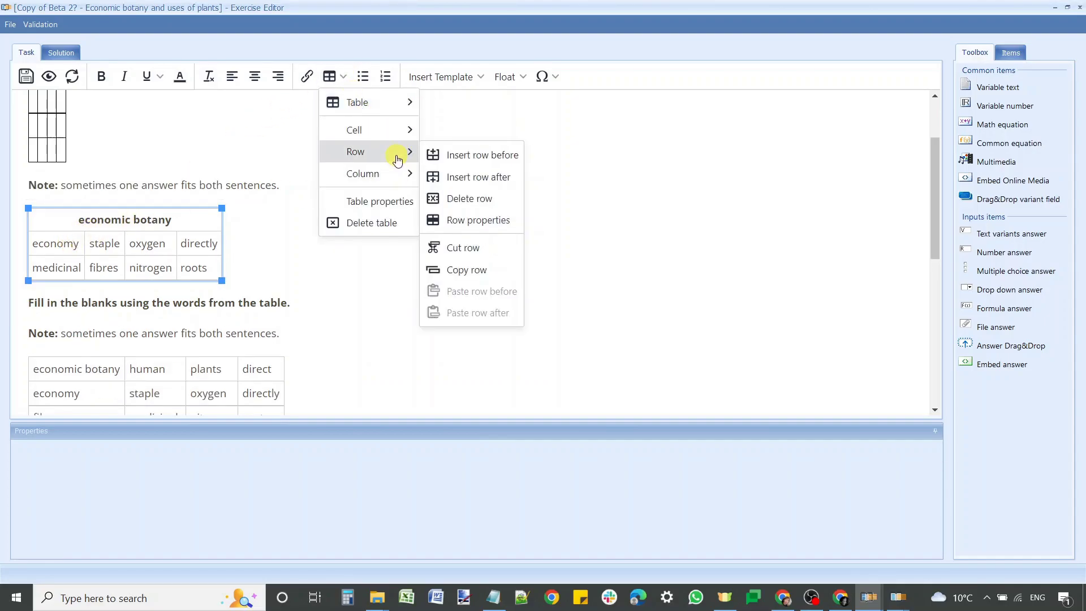
click(478, 219)
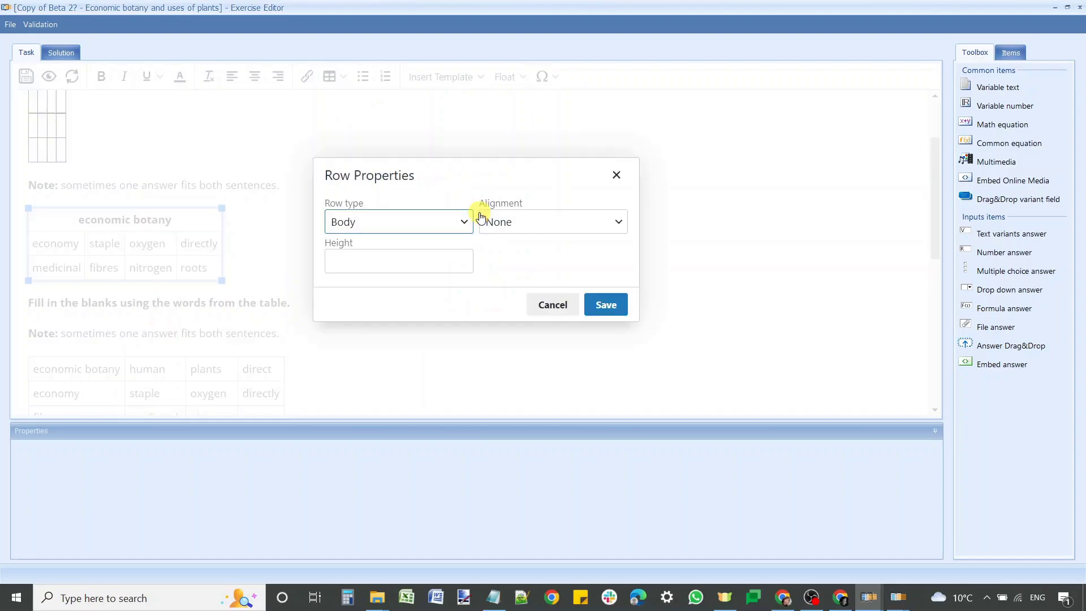
click(373, 225)
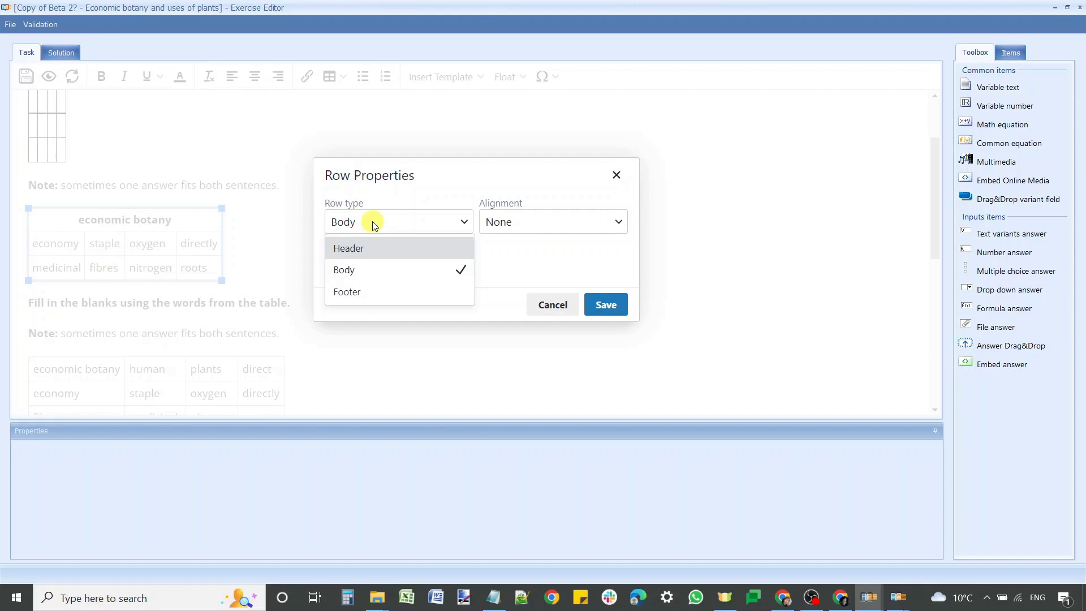
click(373, 225)
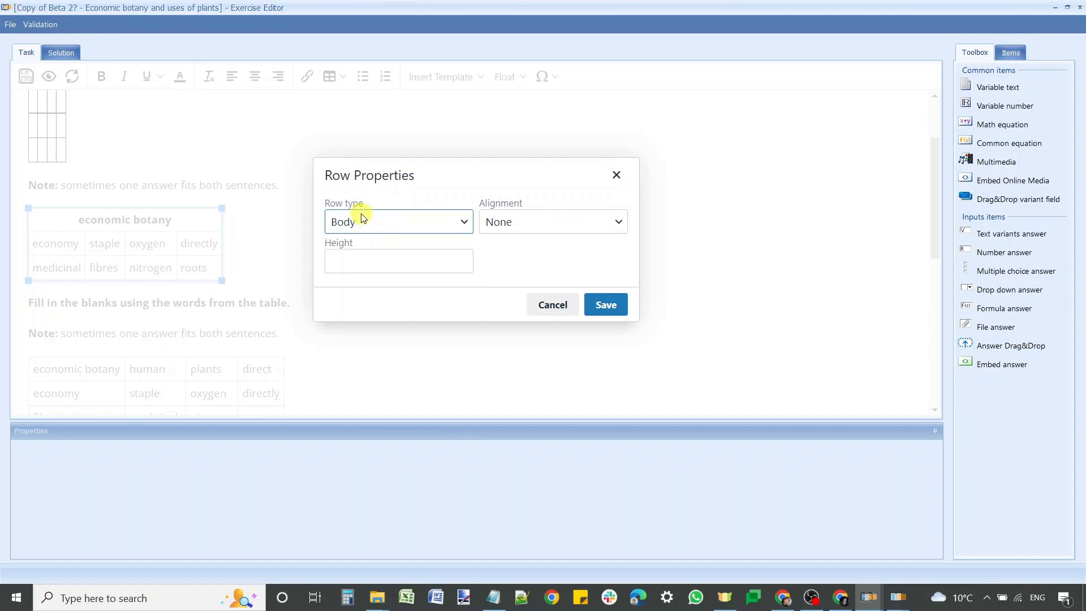
click(503, 224)
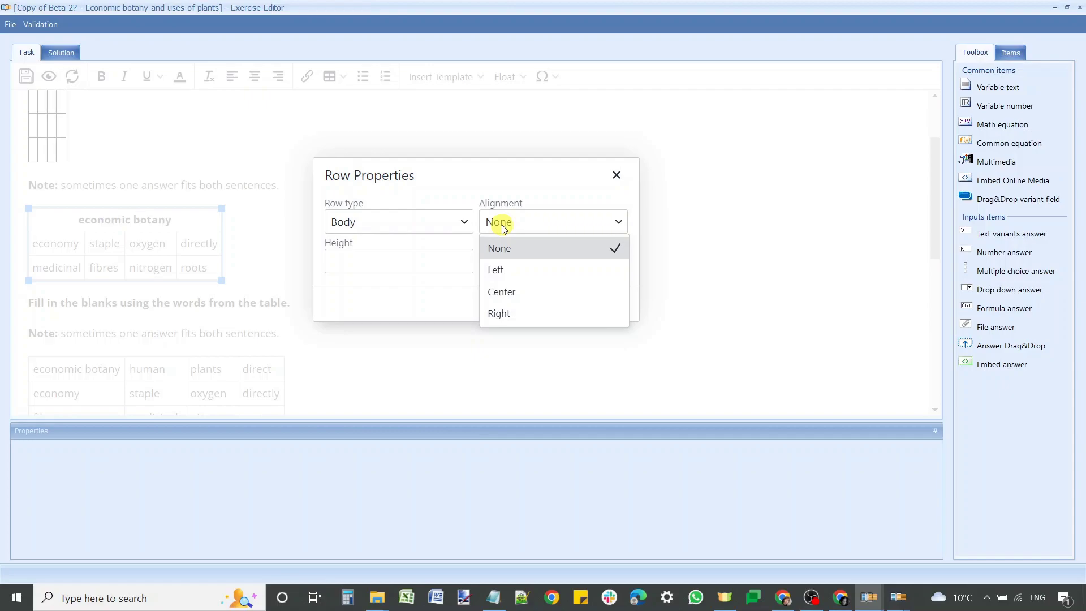
click(501, 225)
click(404, 259)
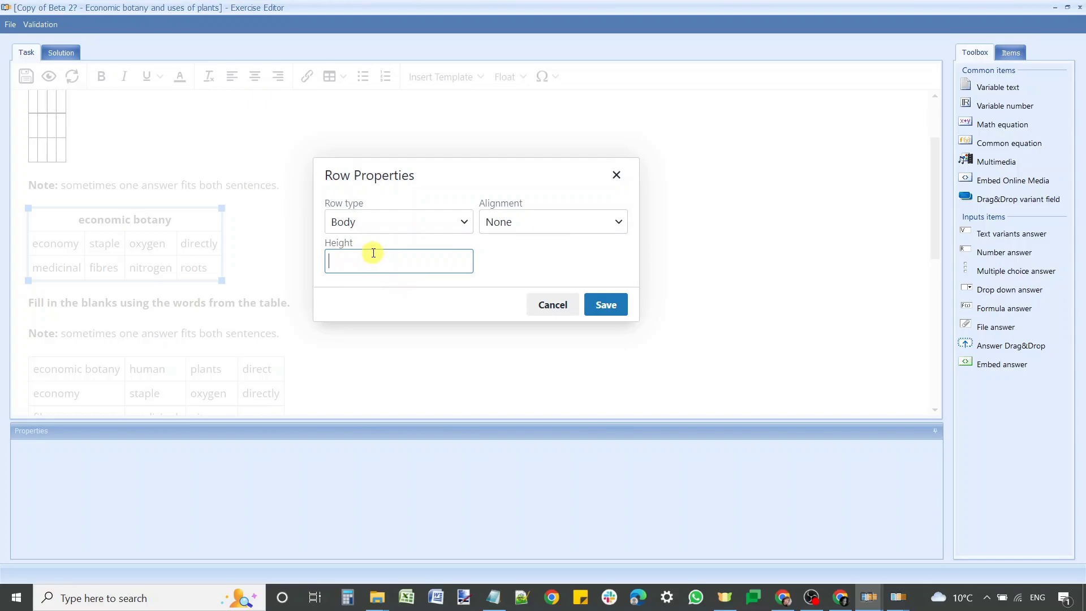
click(606, 305)
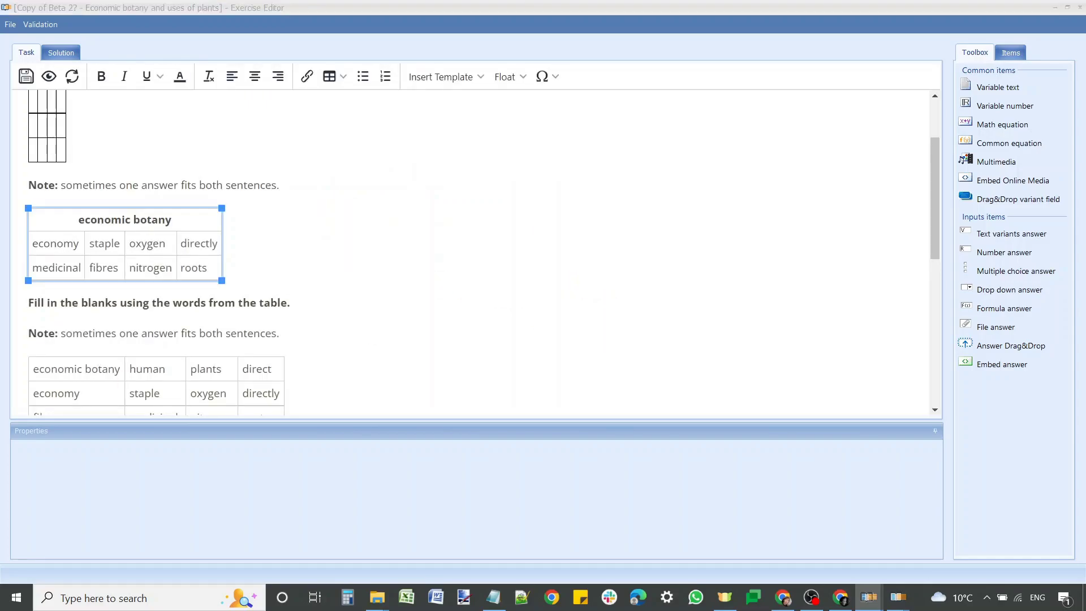
click(56, 241)
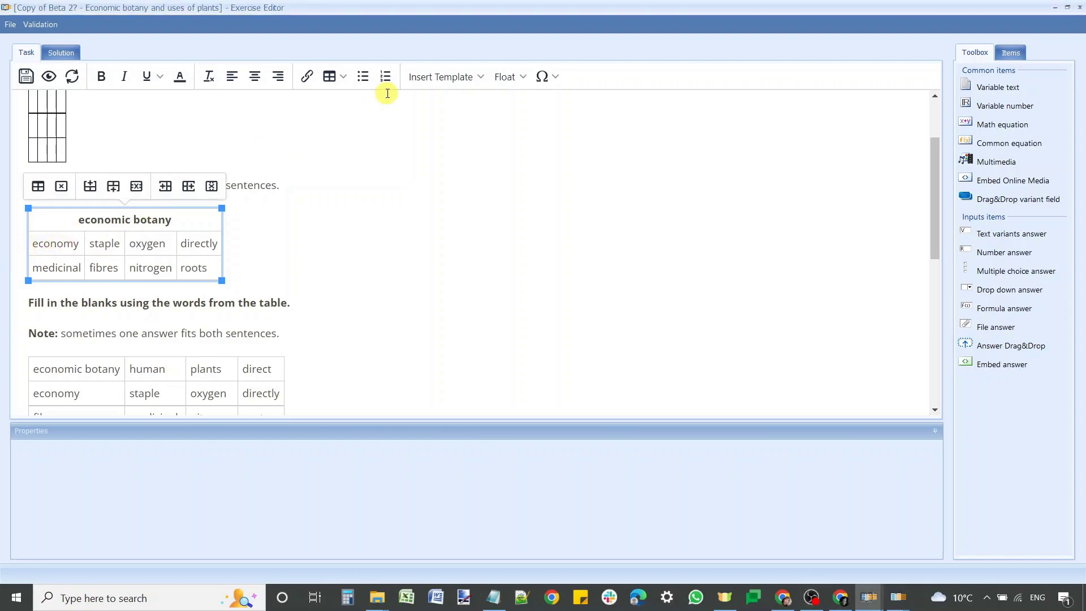
click(334, 75)
mouse_move(370, 142)
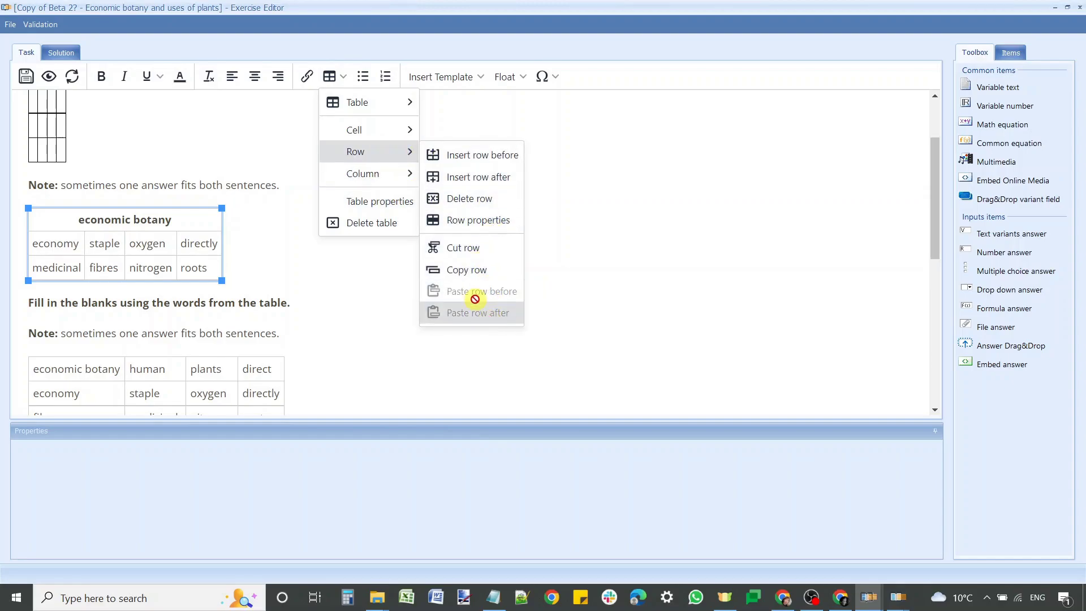
Cut the merged "economic botany" row and paste it before the "medicinal" row
click(88, 218)
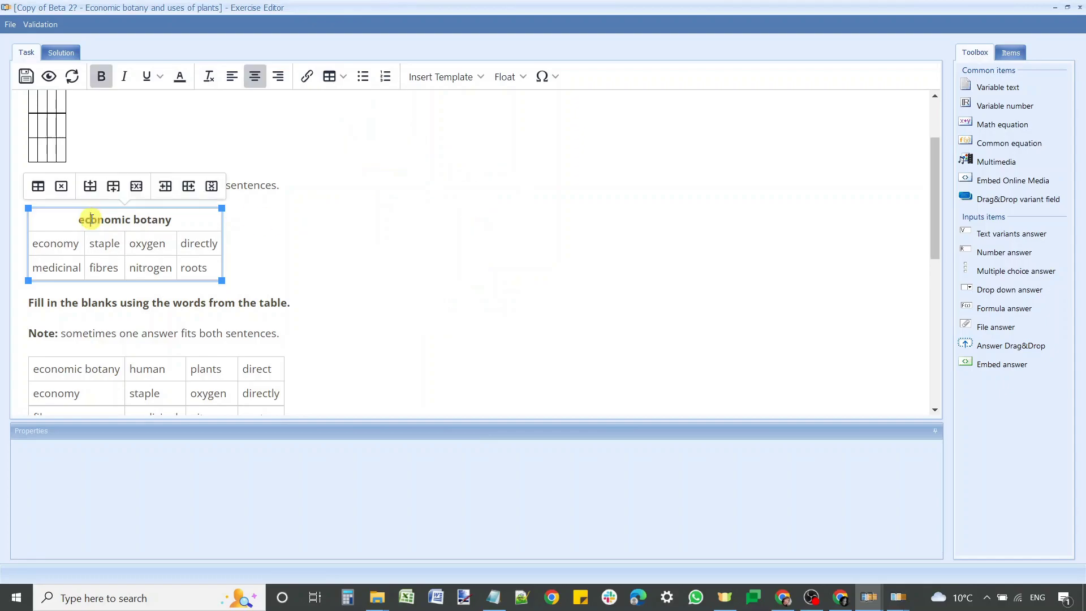
click(328, 79)
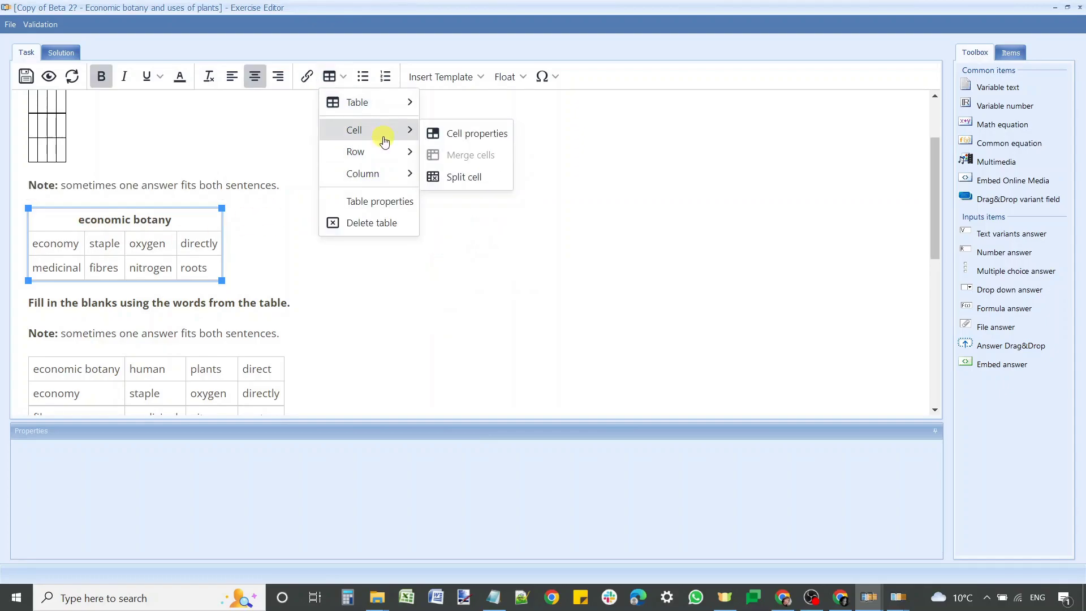
click(472, 248)
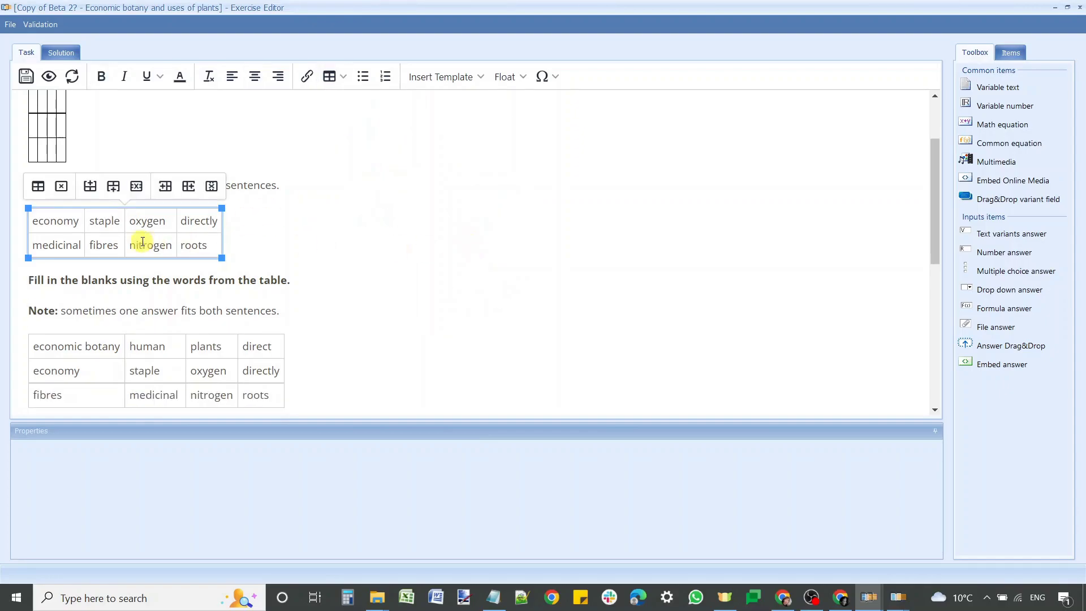
click(343, 76)
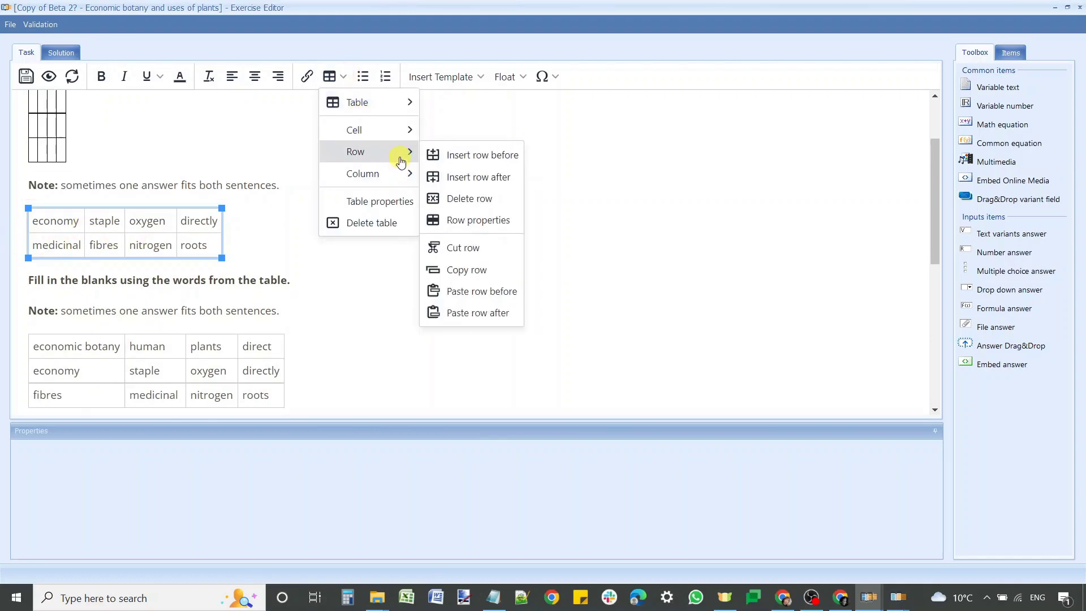
click(481, 289)
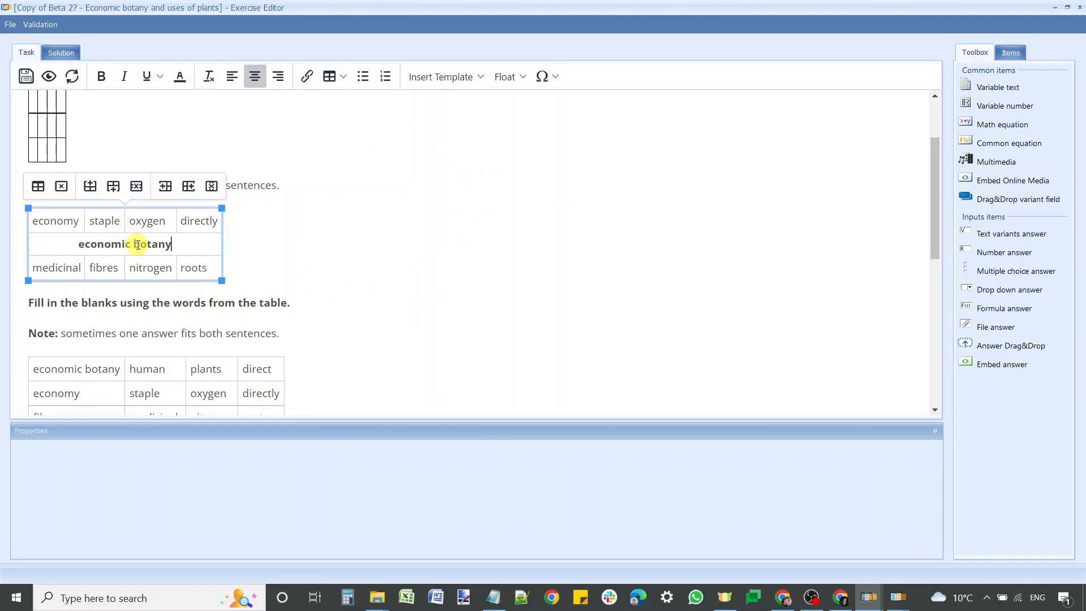
Copy the first "economy" row and paste it before the "medicinal" row
click(53, 218)
click(335, 76)
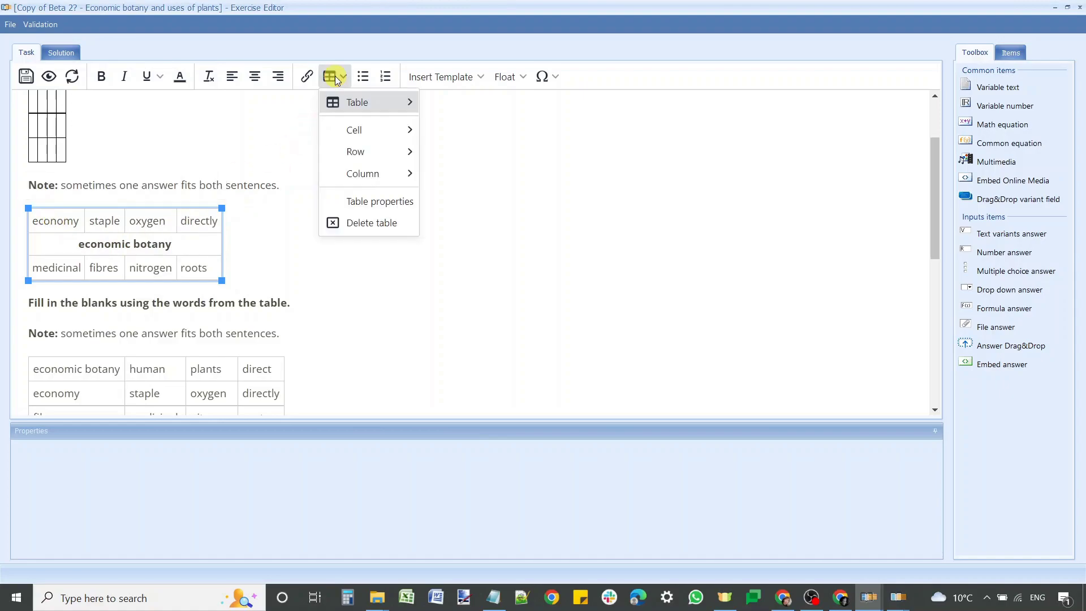
mouse_move(356, 151)
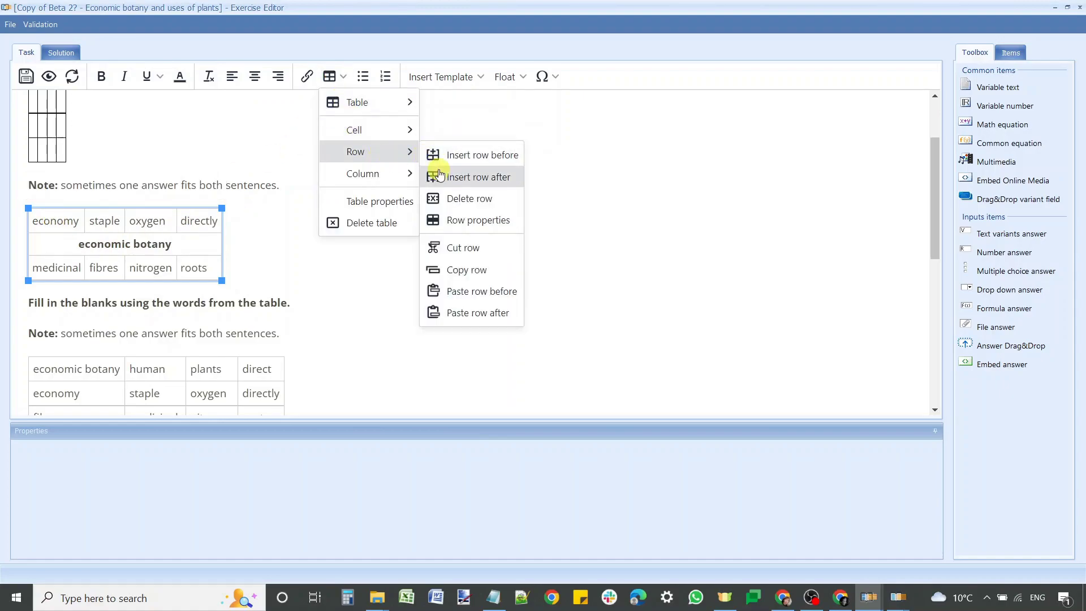
click(466, 270)
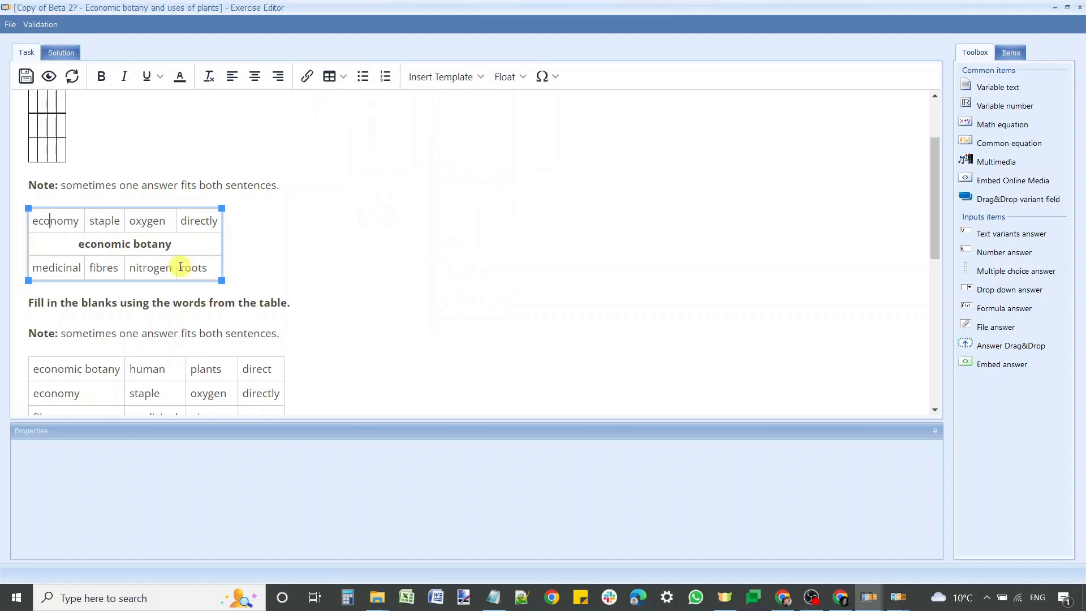
click(57, 267)
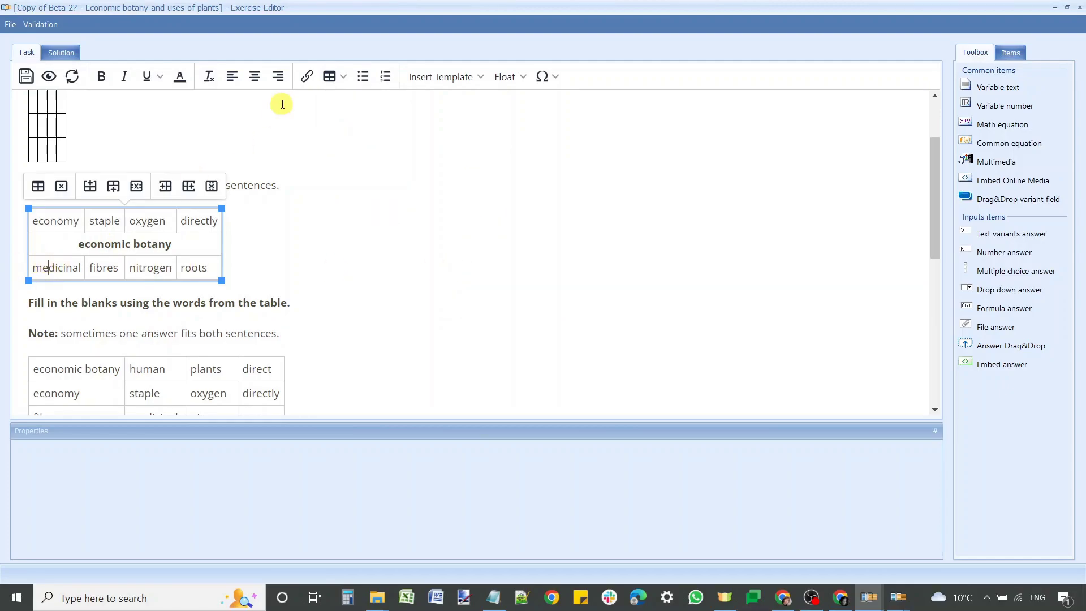
click(335, 75)
mouse_move(375, 152)
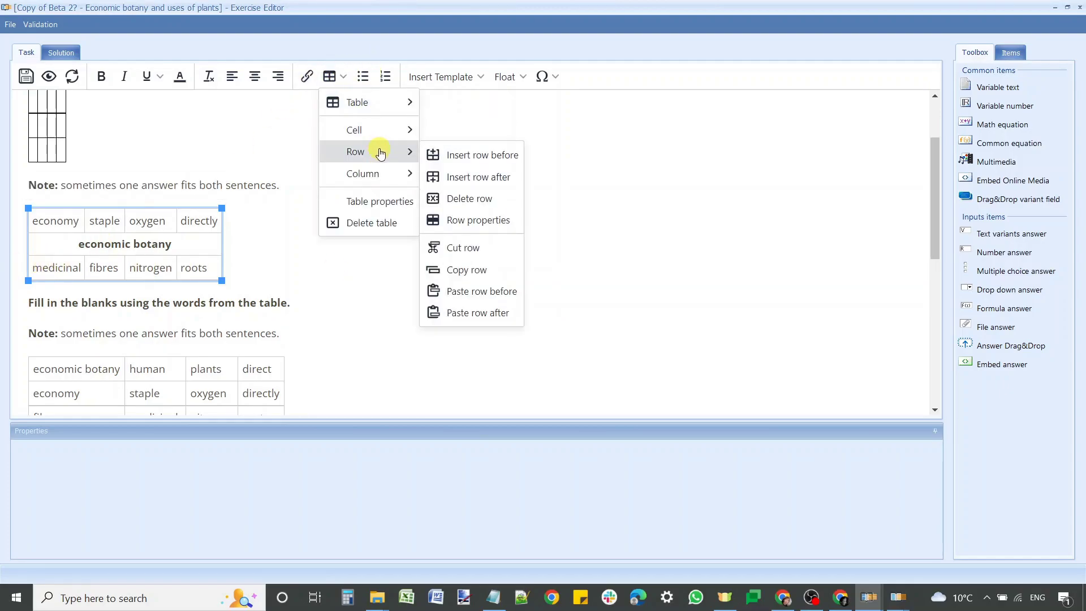
click(486, 291)
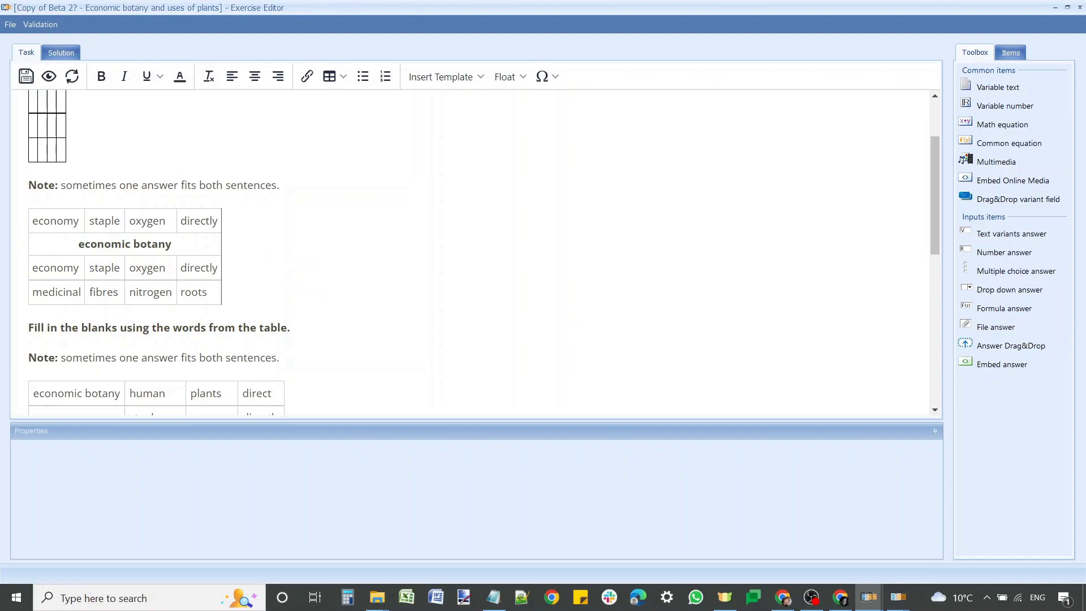
click(341, 74)
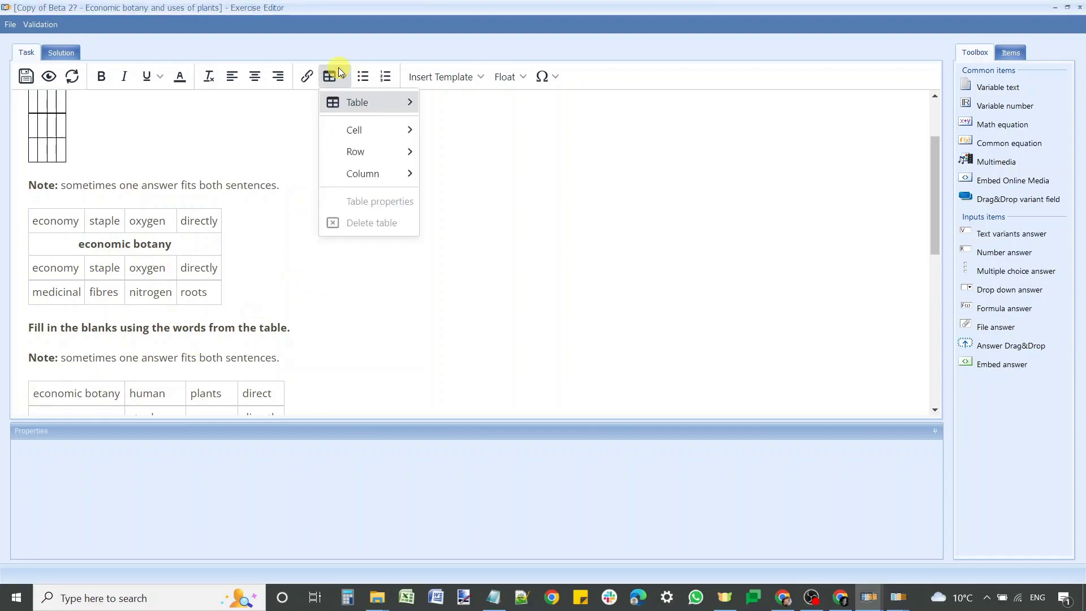
mouse_move(363, 174)
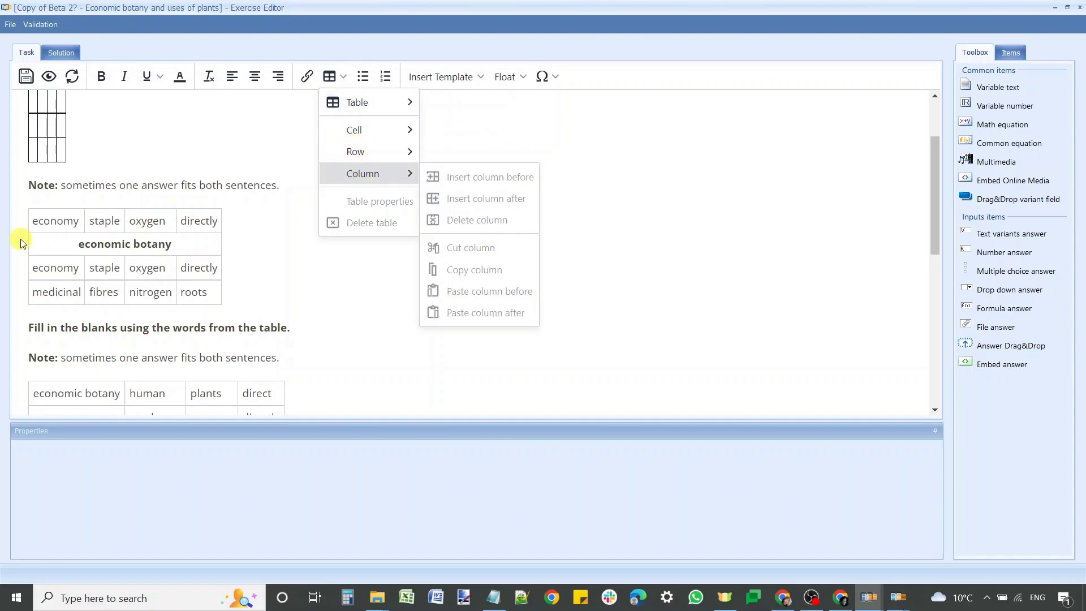
click(55, 226)
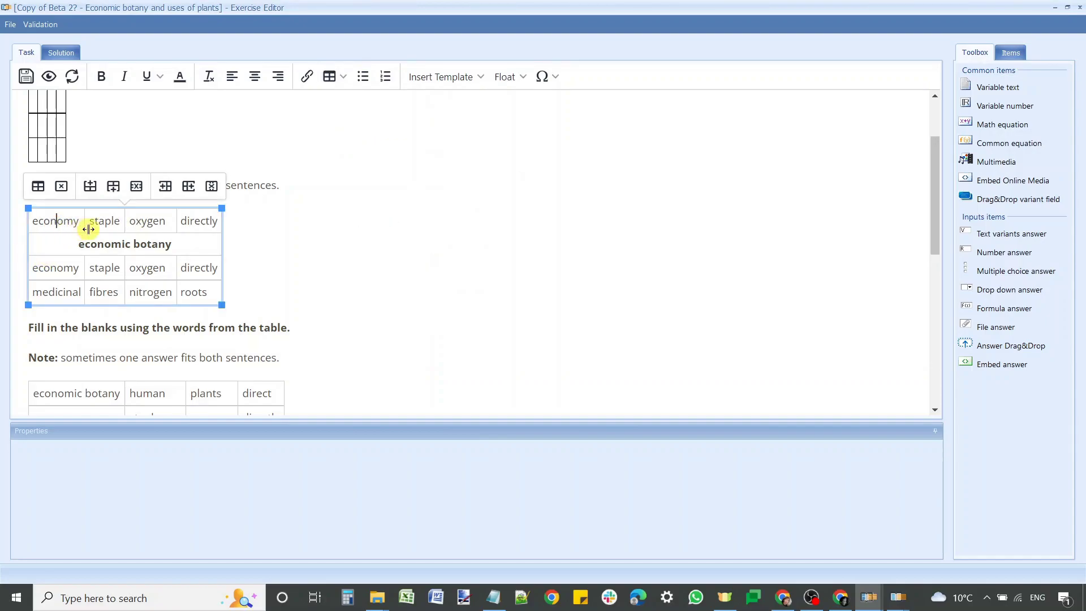
click(336, 76)
mouse_move(367, 174)
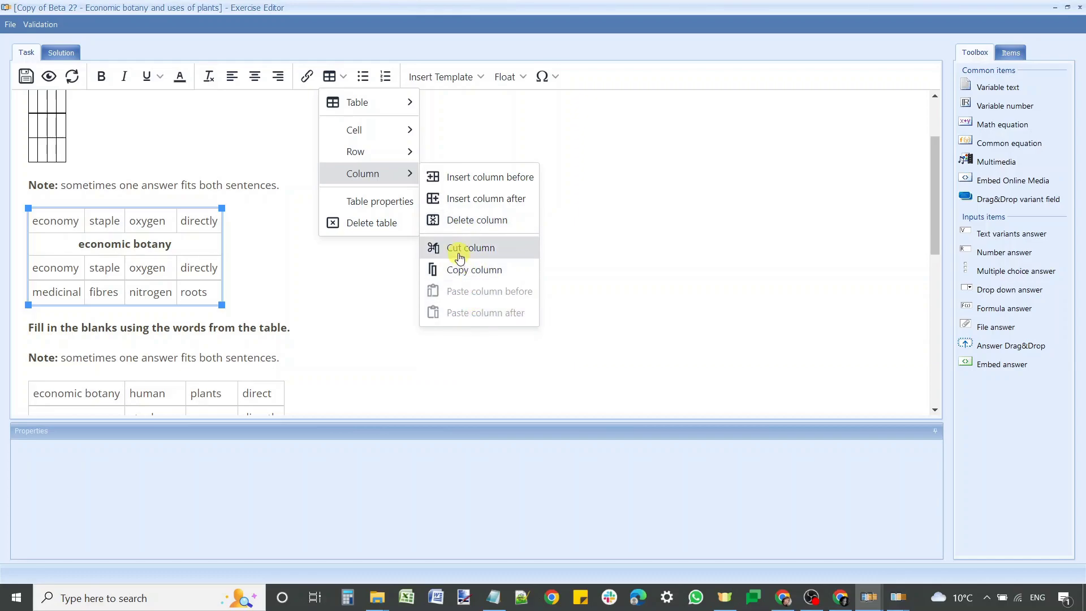
Delete the merged "economic botany" row between the two "economy" rows
click(98, 244)
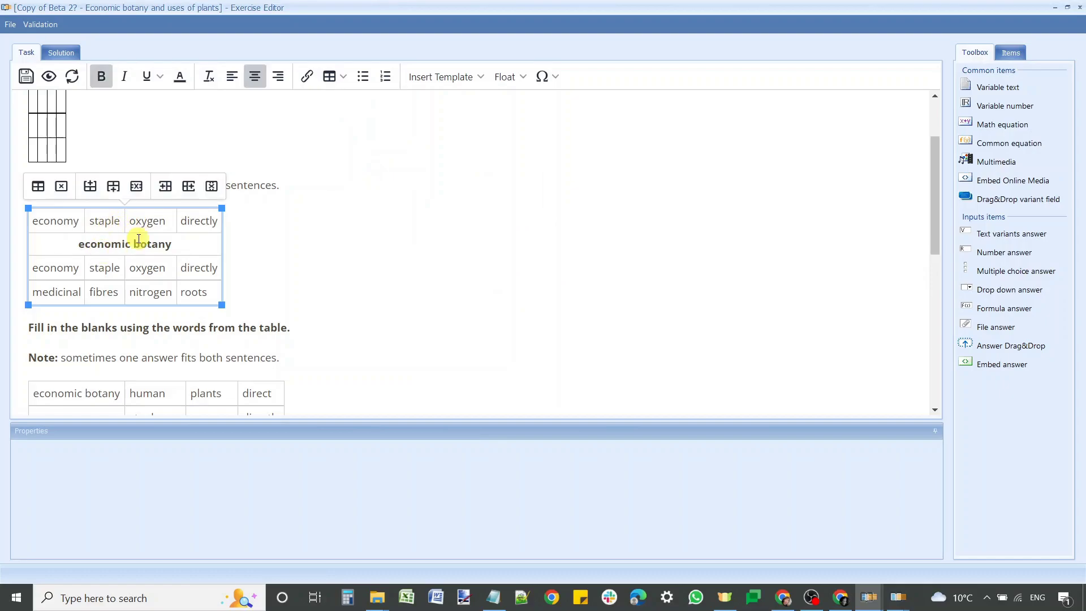
click(326, 78)
mouse_move(356, 152)
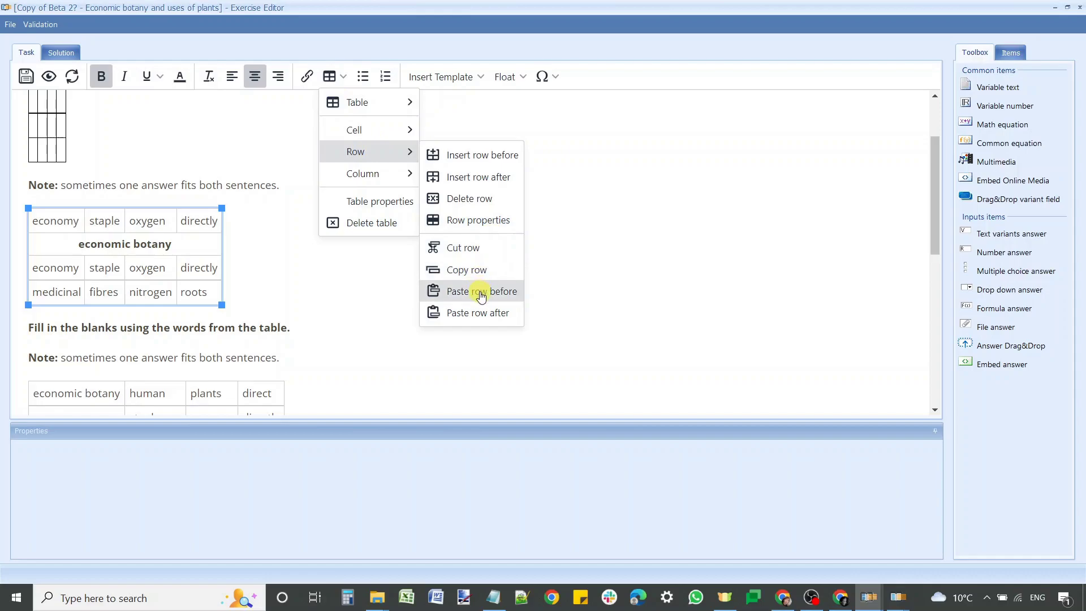
click(469, 199)
Copy the "staple" column and paste it before the "directly" column
click(71, 218)
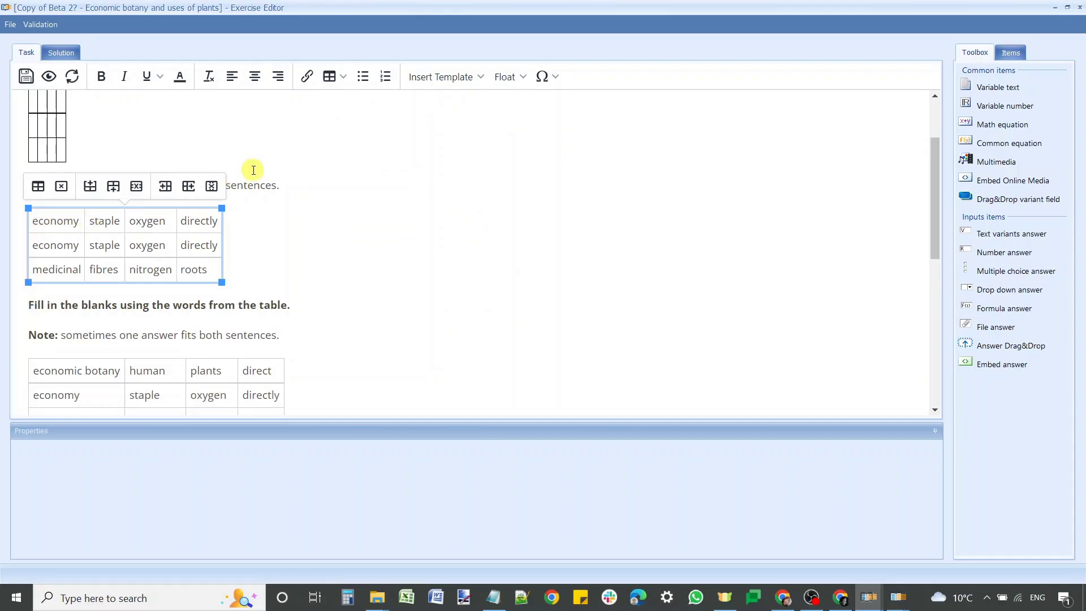
click(334, 79)
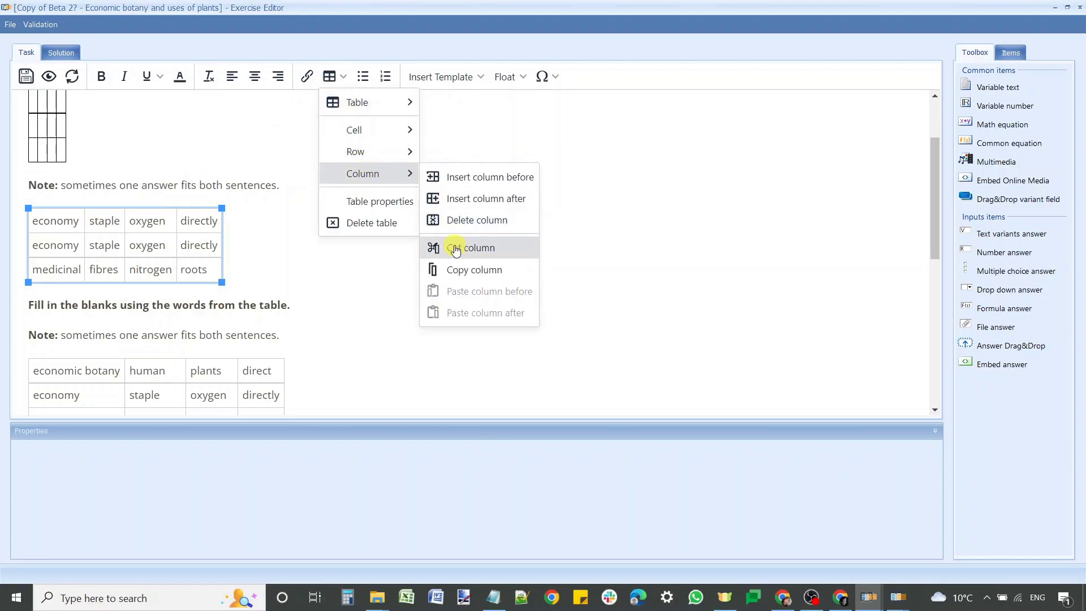
click(460, 269)
click(190, 221)
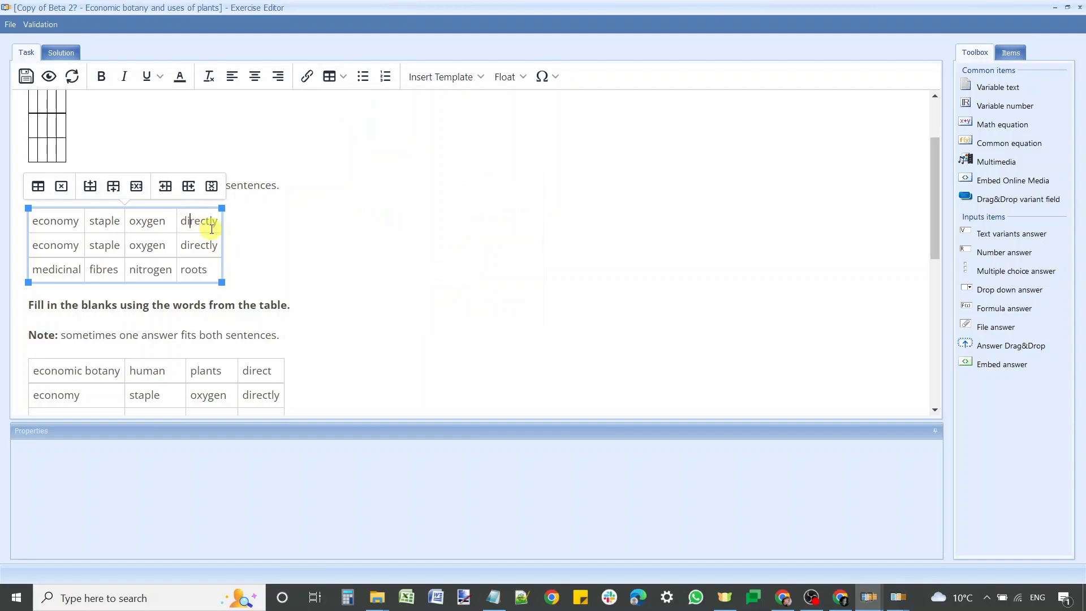
click(339, 77)
mouse_move(388, 165)
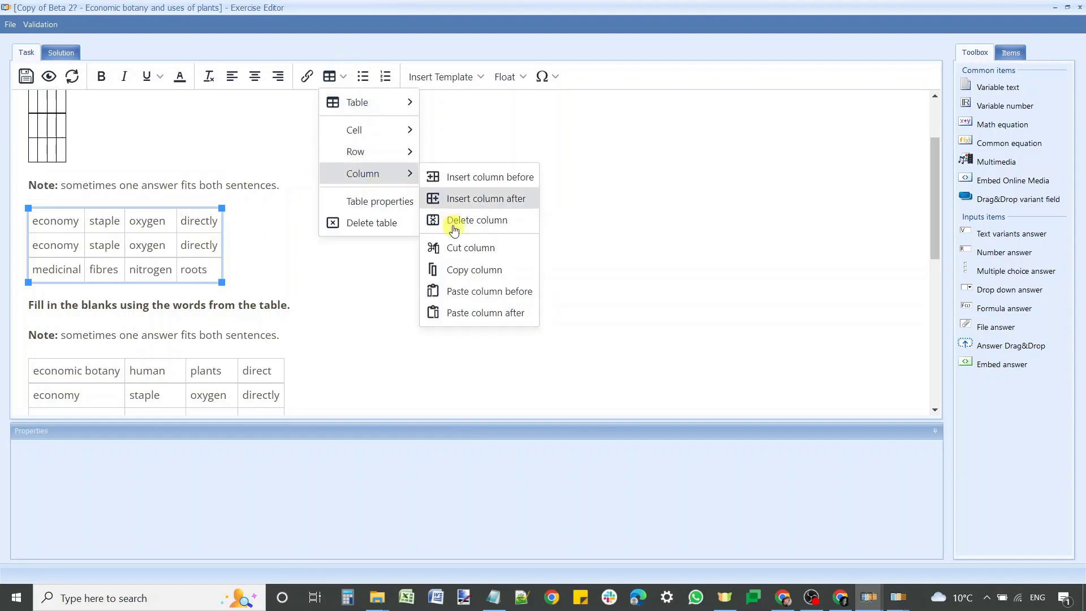
click(461, 291)
click(370, 276)
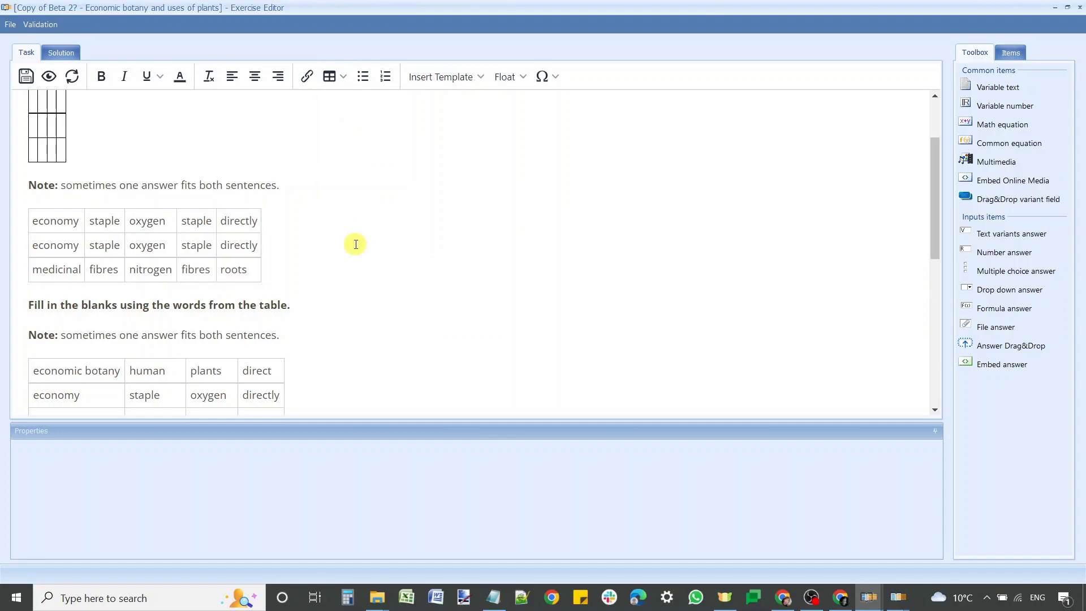
Open the properties of the five-column table and examine the general options, especially width and height
click(332, 79)
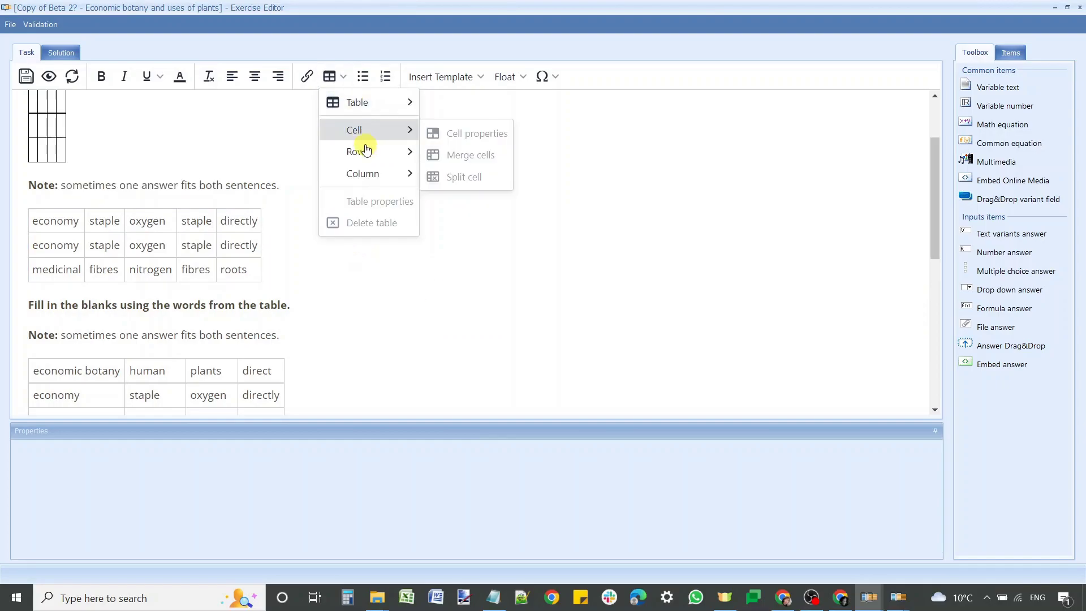
mouse_move(369, 174)
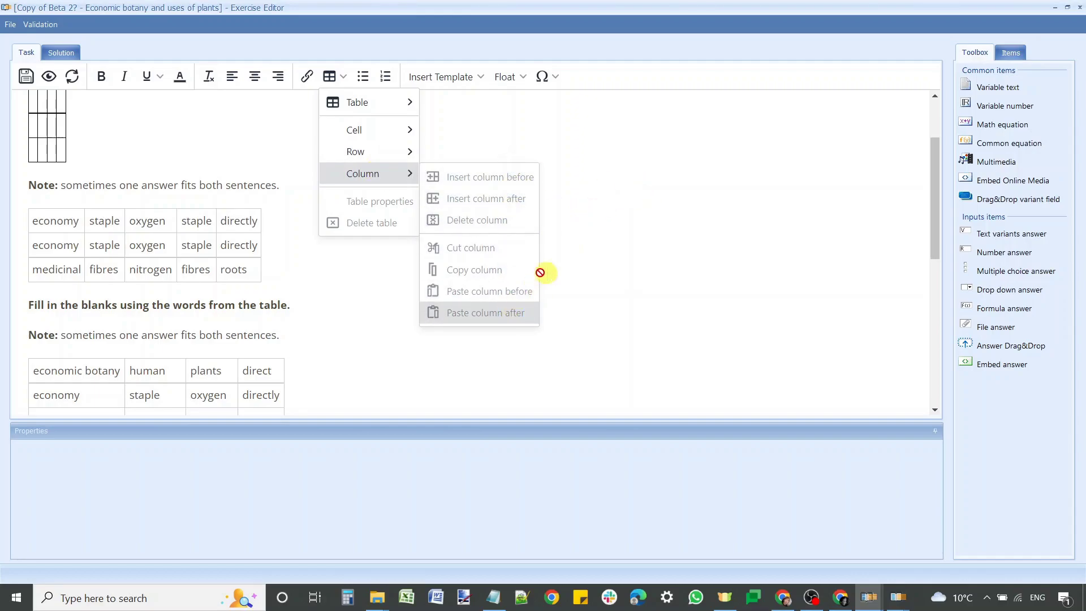
click(77, 221)
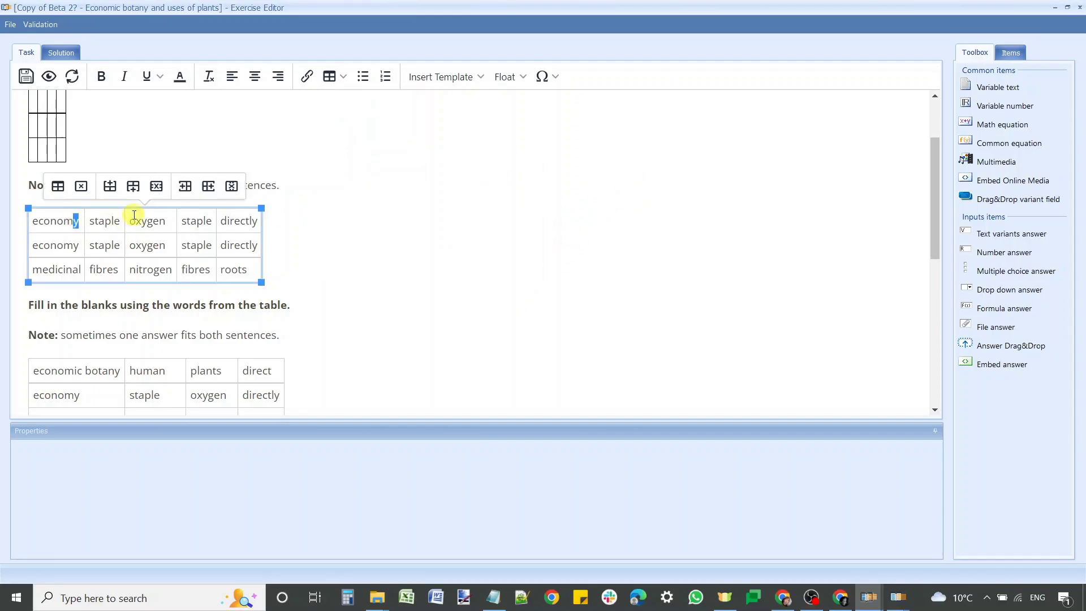
click(332, 80)
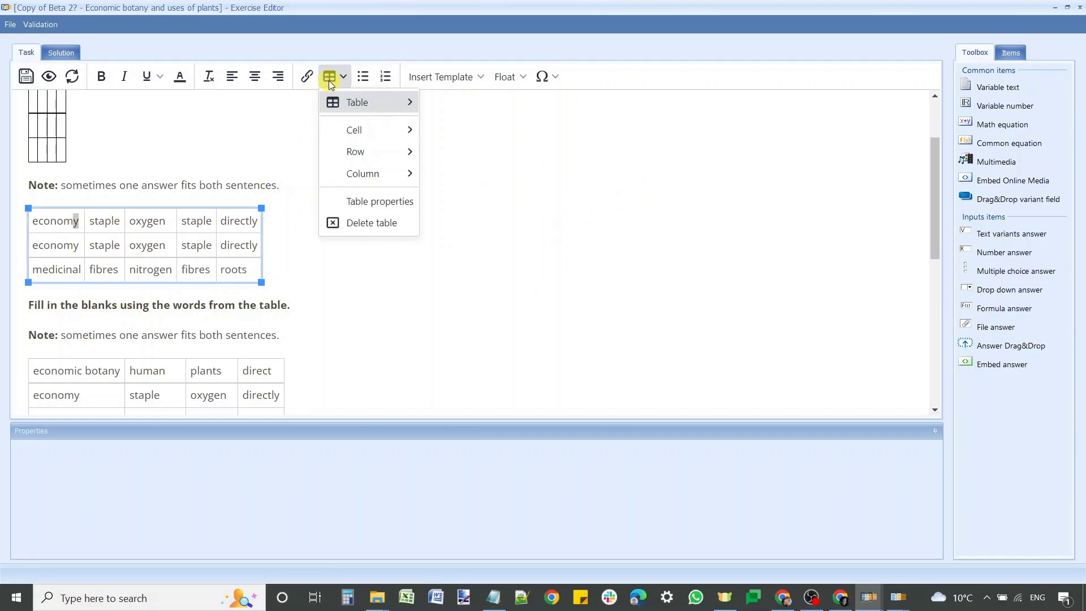
click(366, 203)
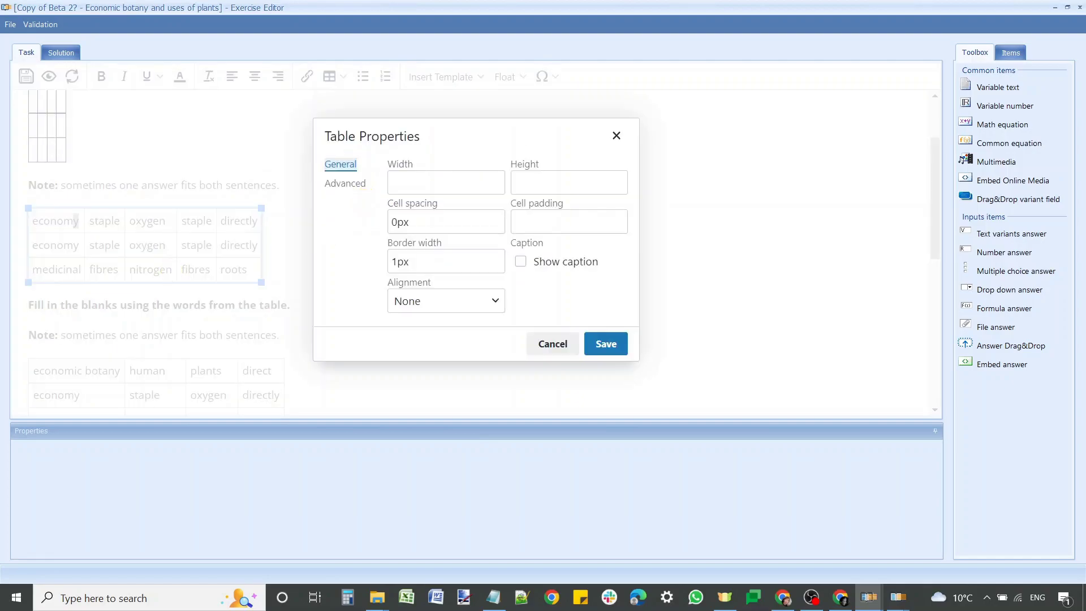
click(811, 597)
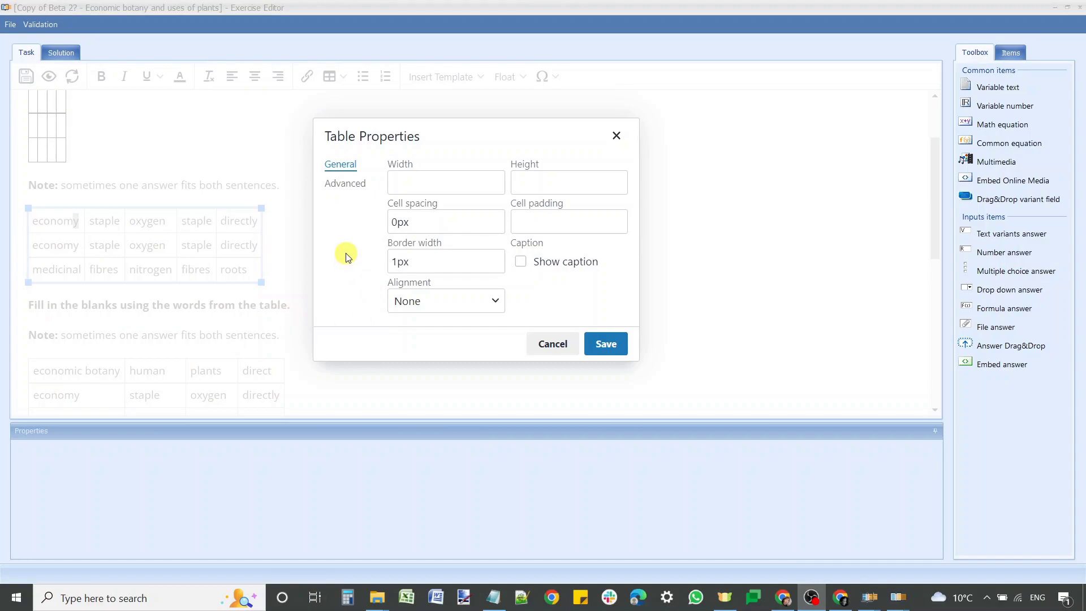
click(399, 182)
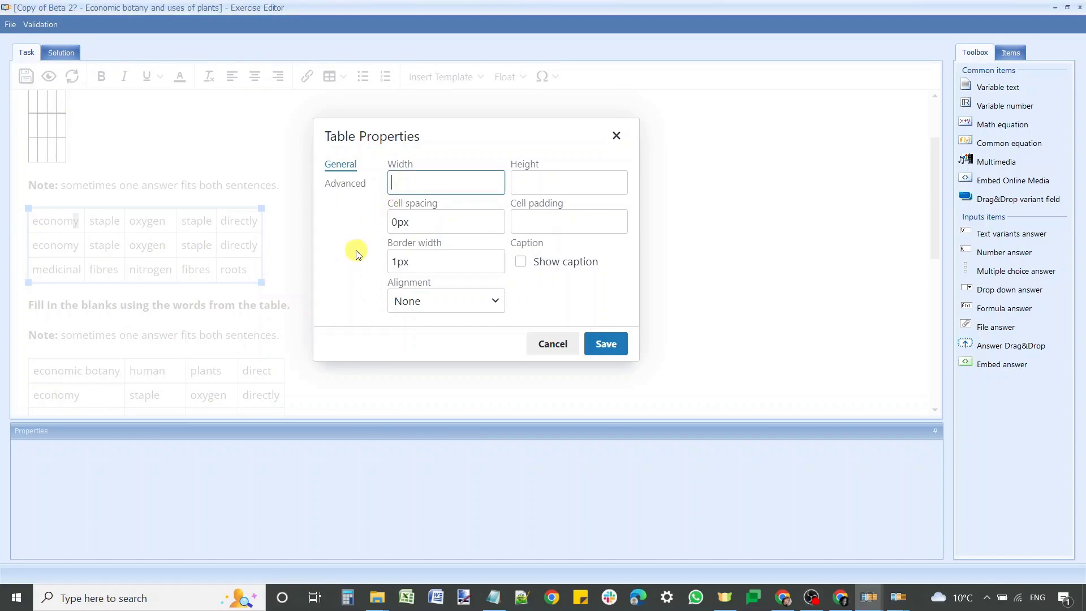
click(527, 183)
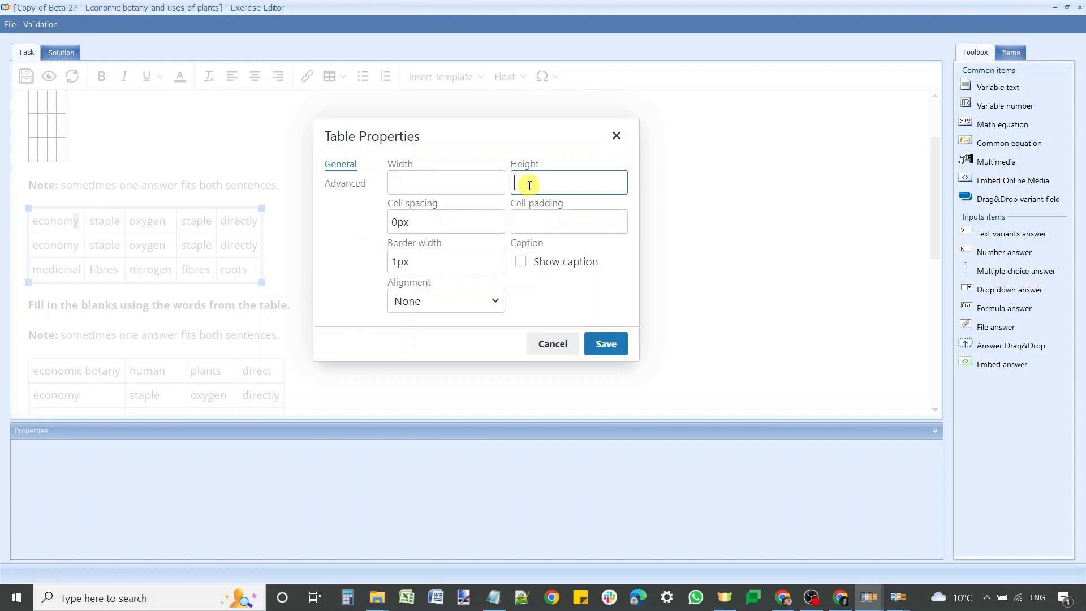
click(469, 184)
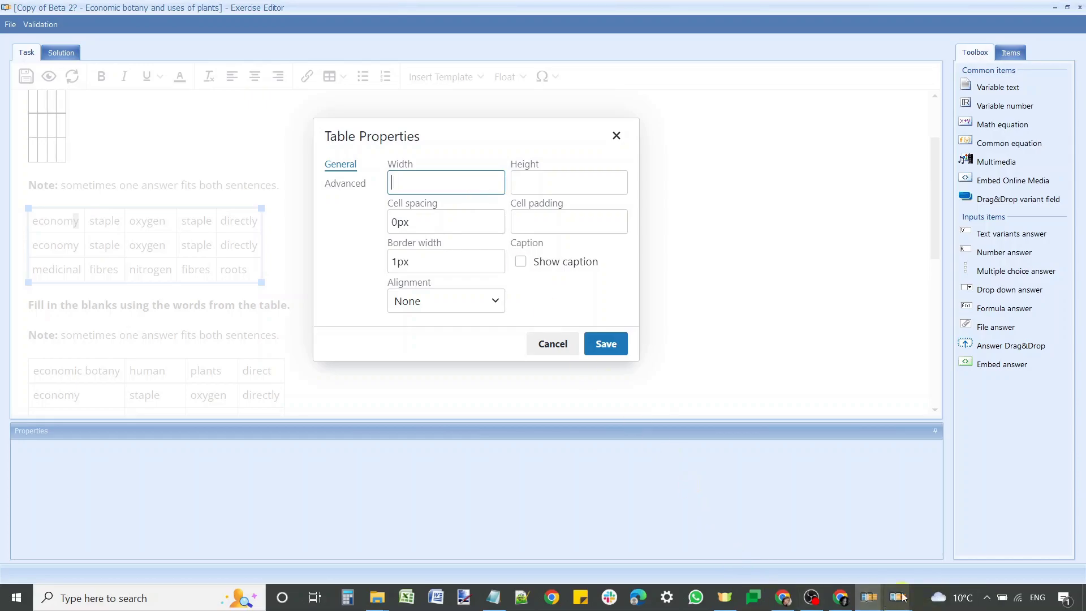
Switch to the original "Economic botany and uses of plants" exercise and maximize its editor window
mouse_move(907, 594)
click(912, 551)
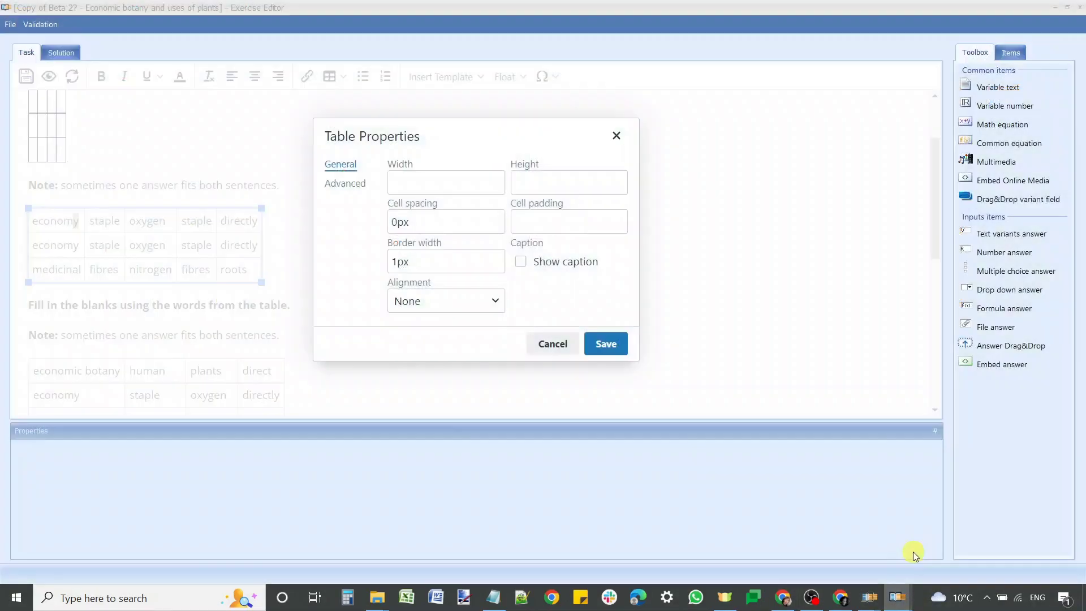
drag(0, 160, 448, 80)
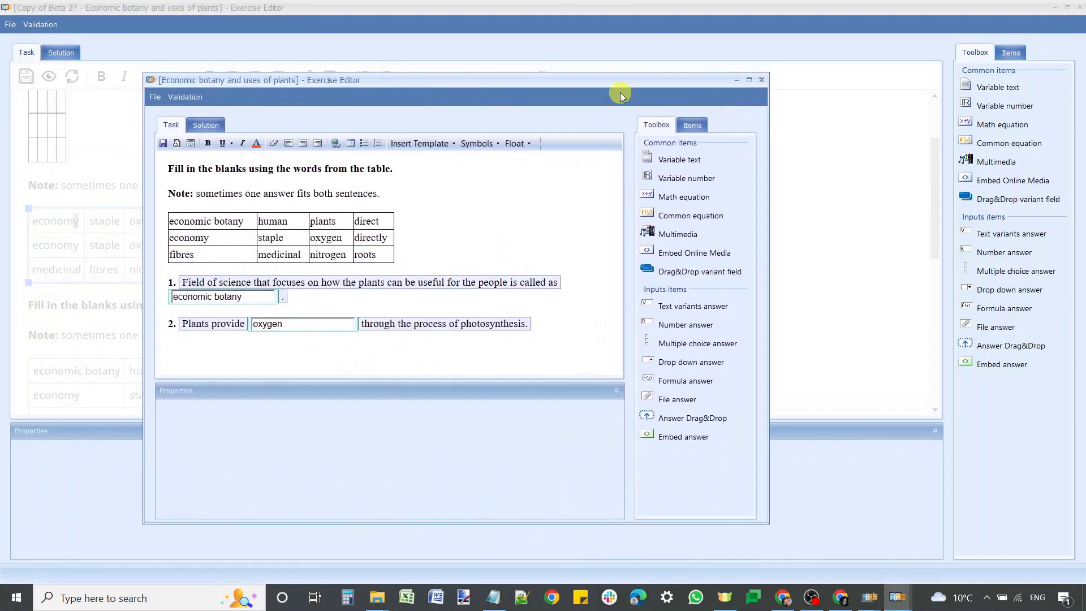
click(751, 81)
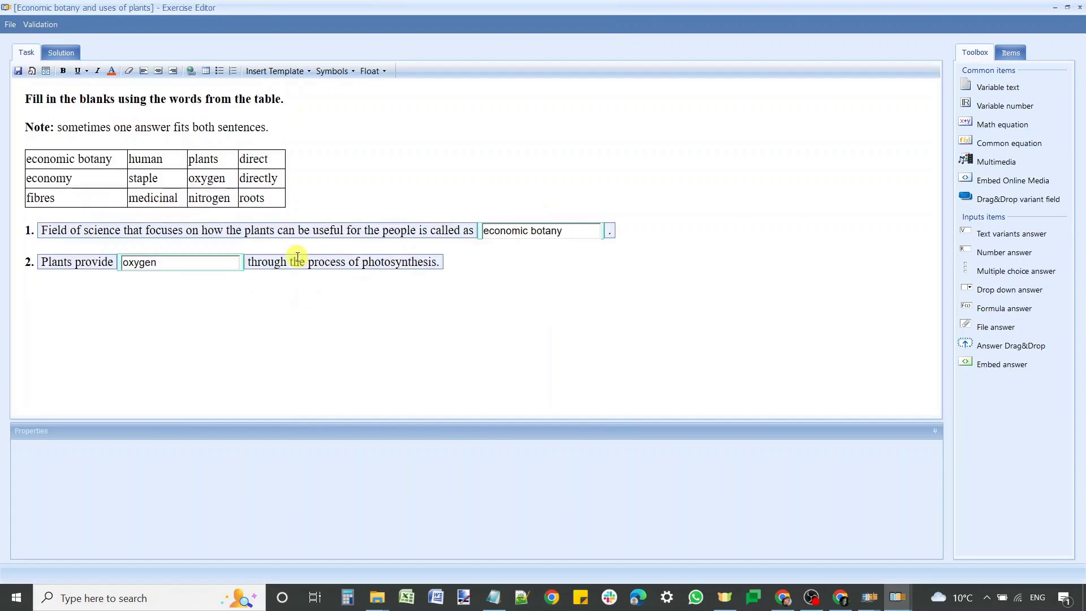
Set the width of the "economic botany" word table in the original exercise to 100%
right_click(153, 181)
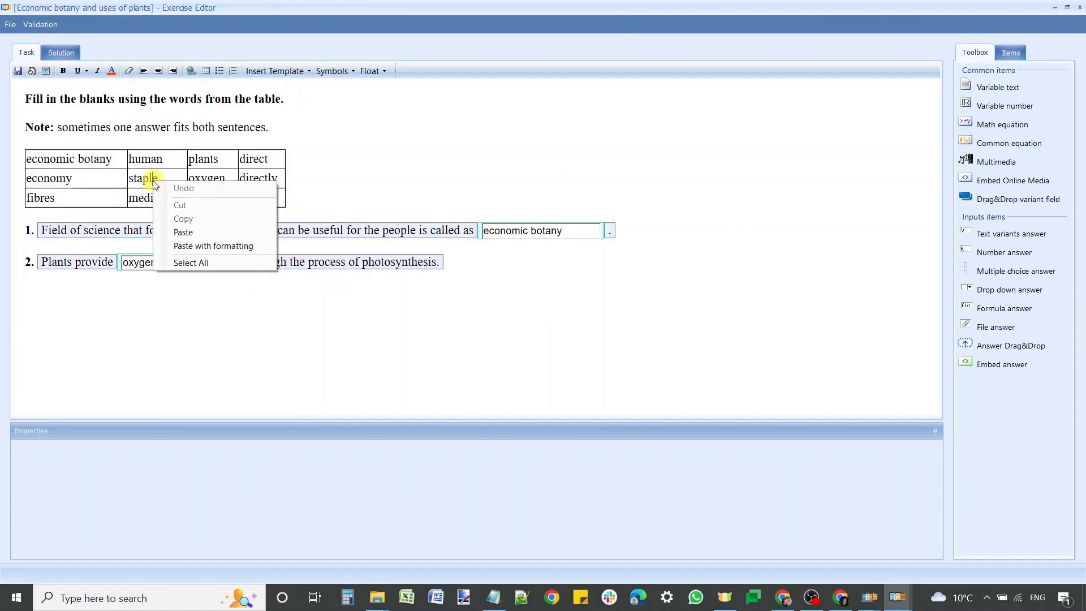
click(73, 164)
right_click(56, 162)
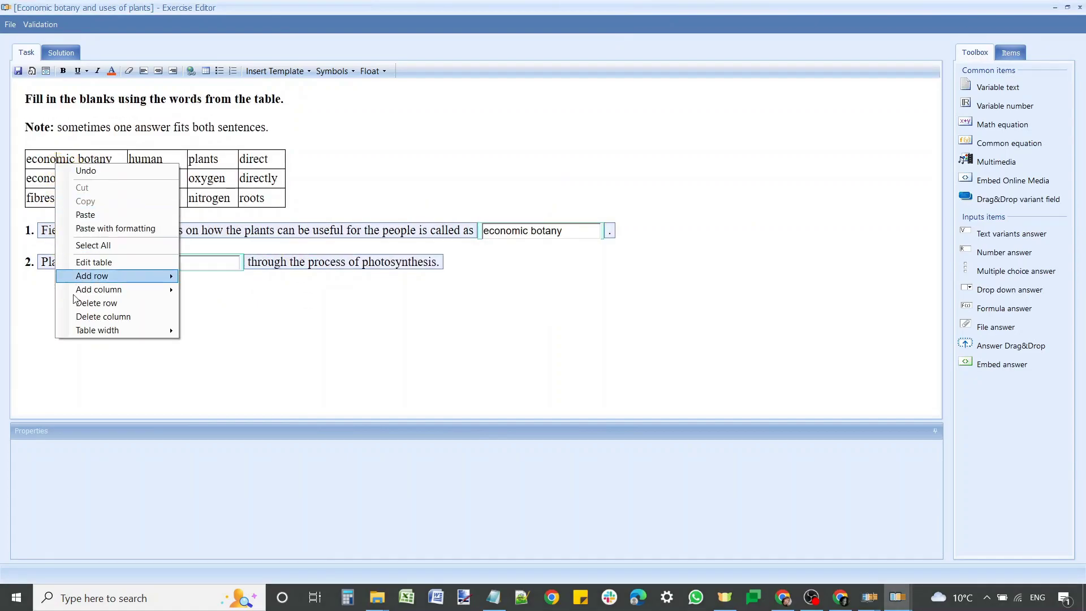
mouse_move(114, 327)
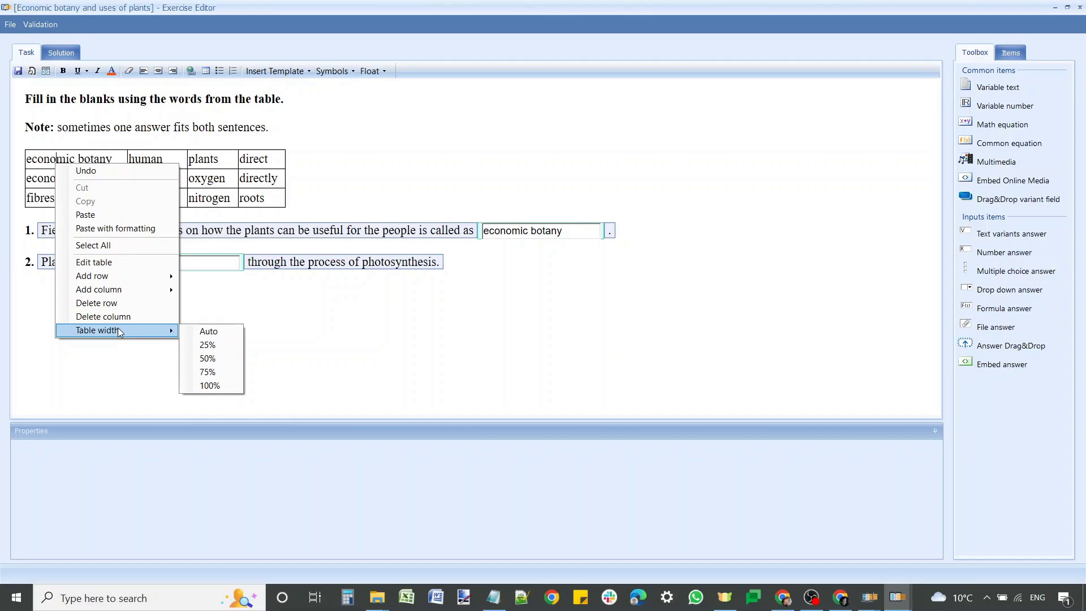
click(218, 385)
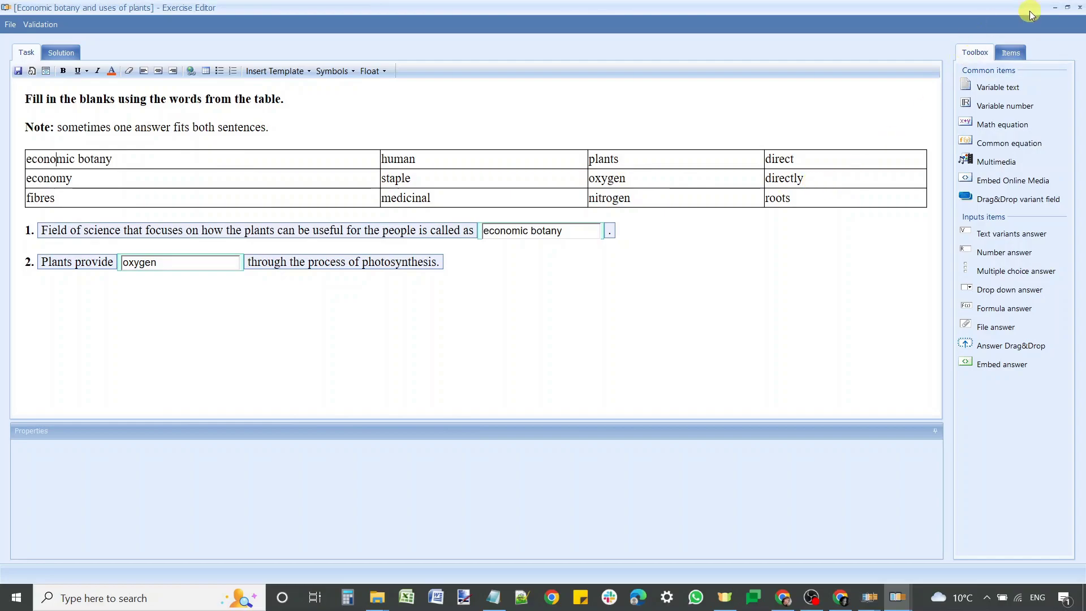
Minimize the original exercise and save a width of 100% for the five-column table in the copy
click(1055, 10)
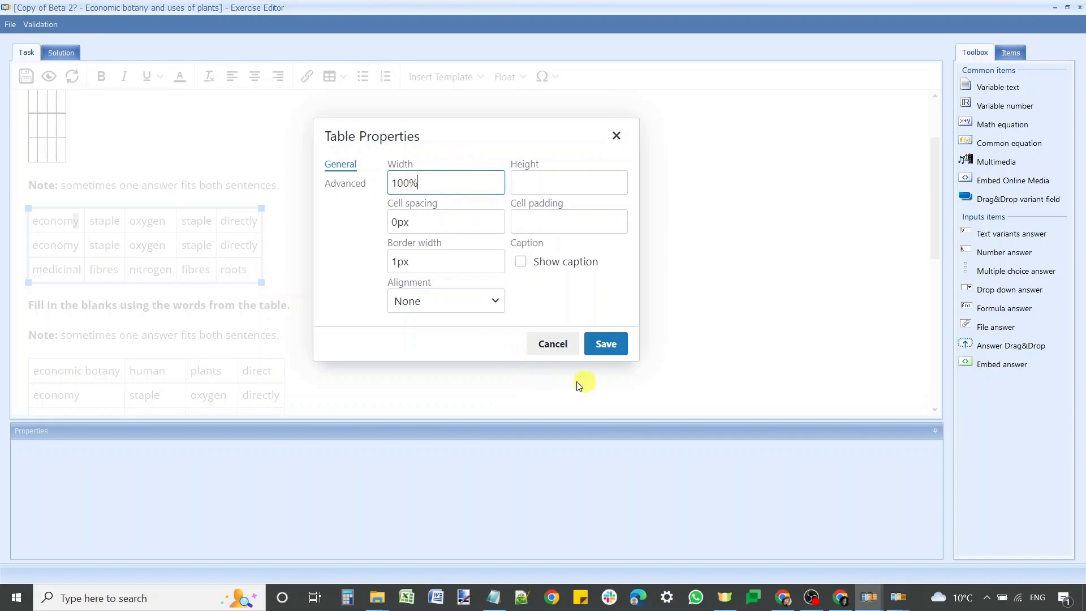
click(604, 349)
click(175, 249)
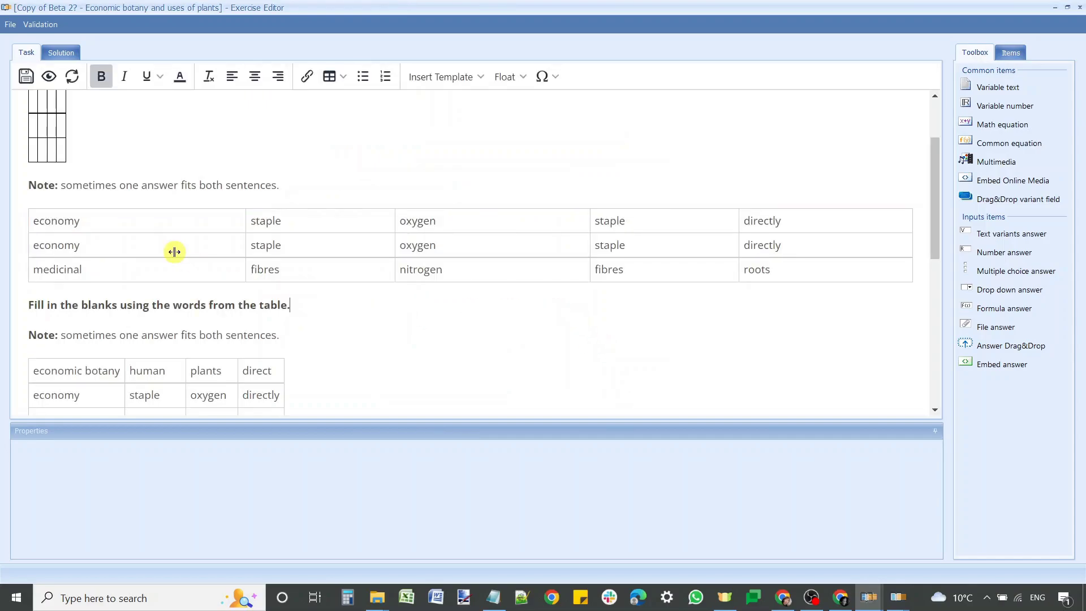
Preview the copied exercise in Desktop view and examine the width of the five-column table
click(49, 75)
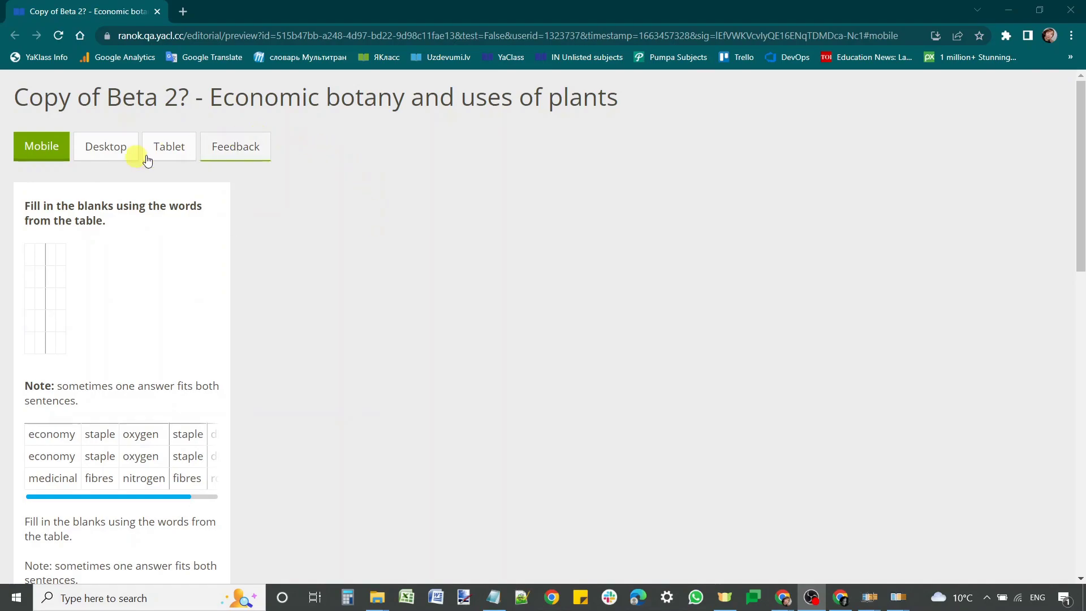
click(96, 143)
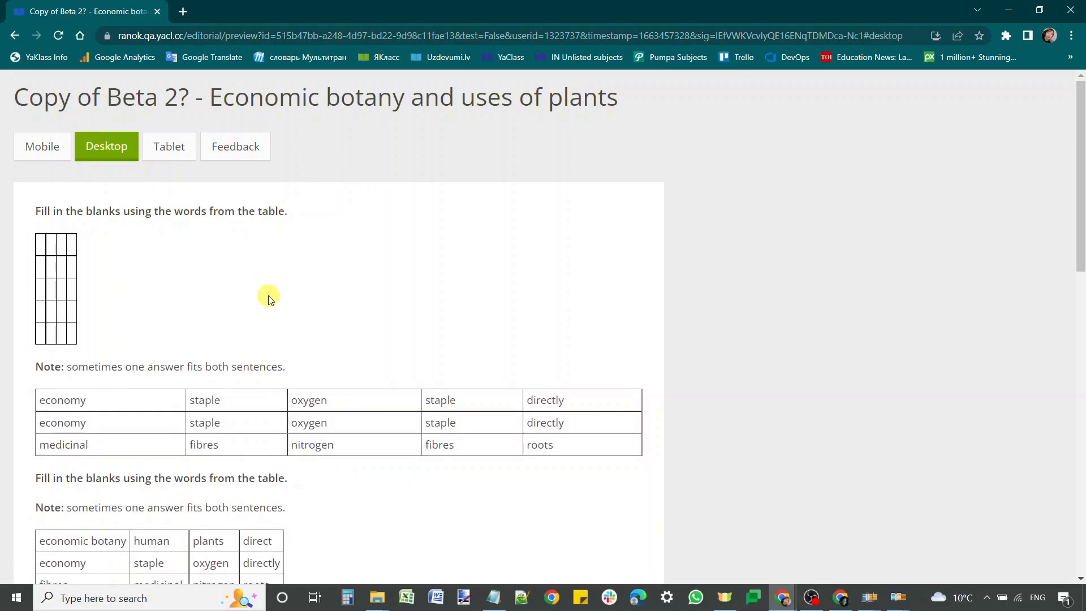
scroll(382, 506, down, 1)
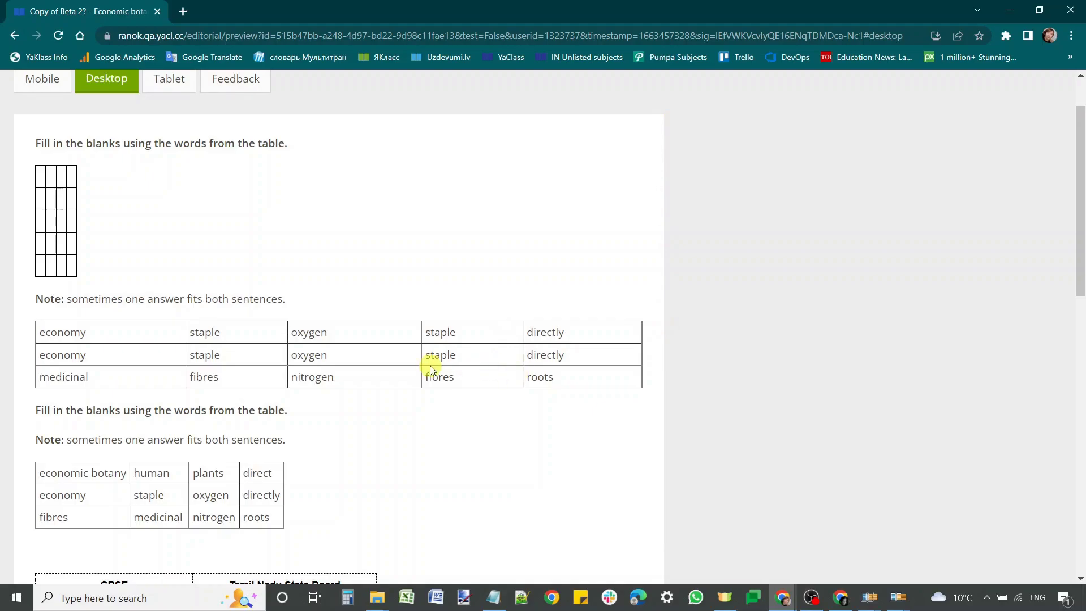
Switch back to the original exercise and close it without saving the changes
click(892, 605)
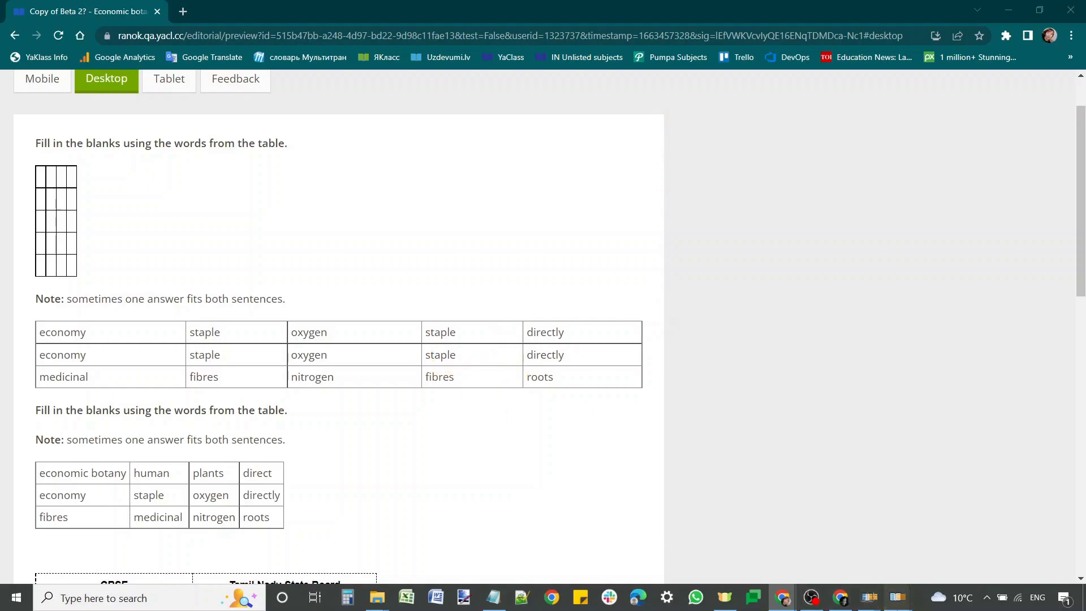
click(901, 544)
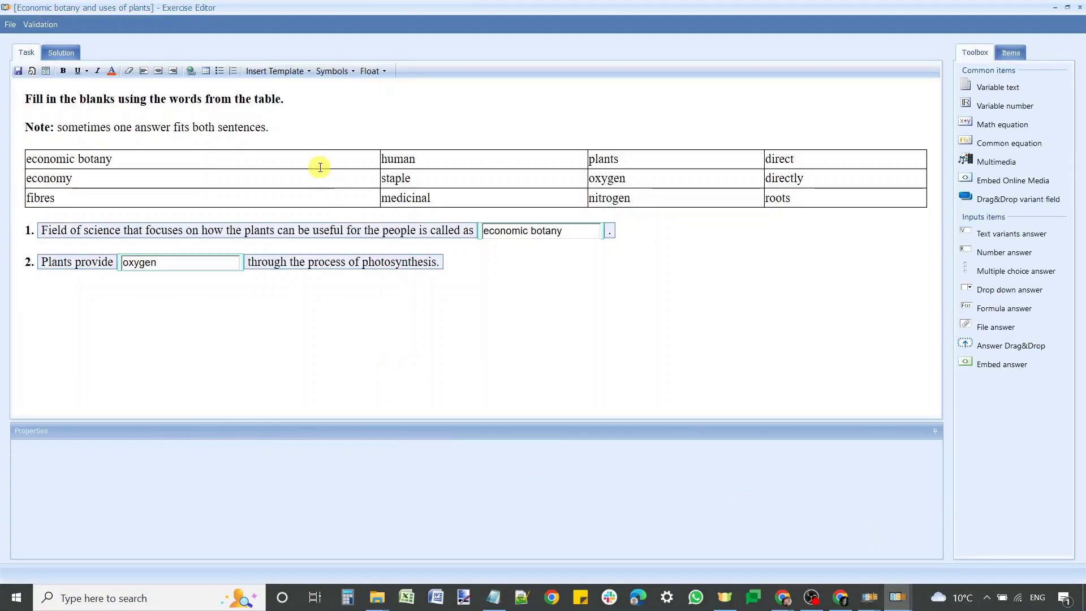
right_click(315, 164)
click(288, 172)
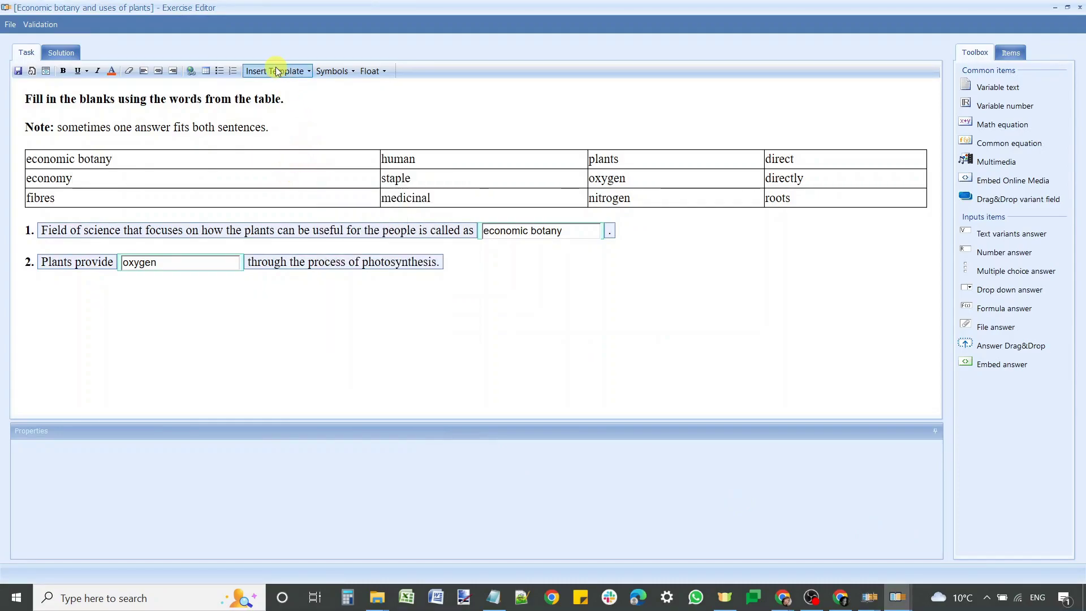
click(1080, 8)
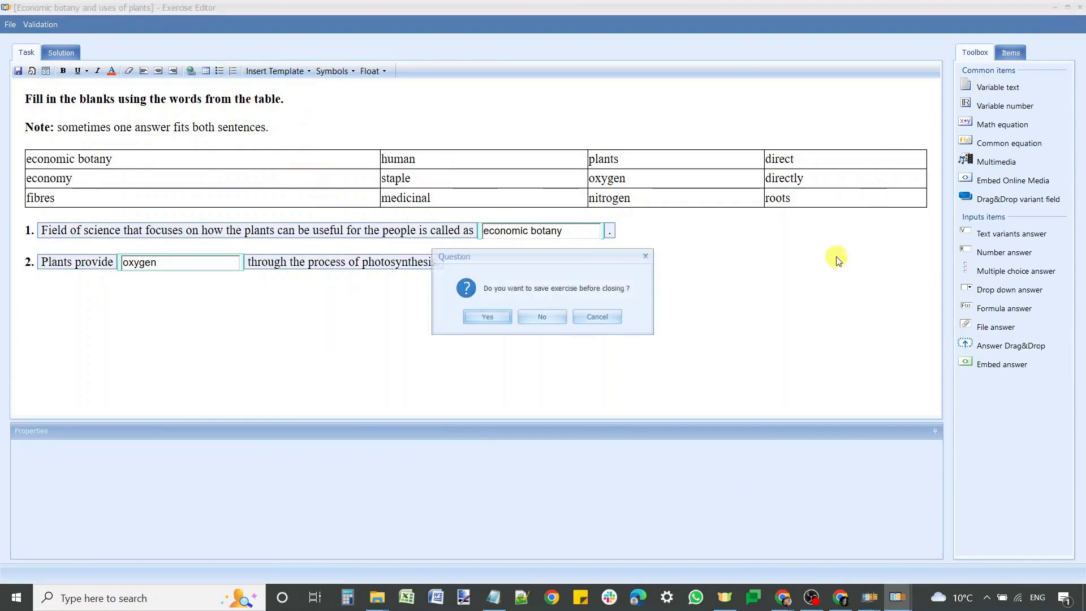
click(550, 318)
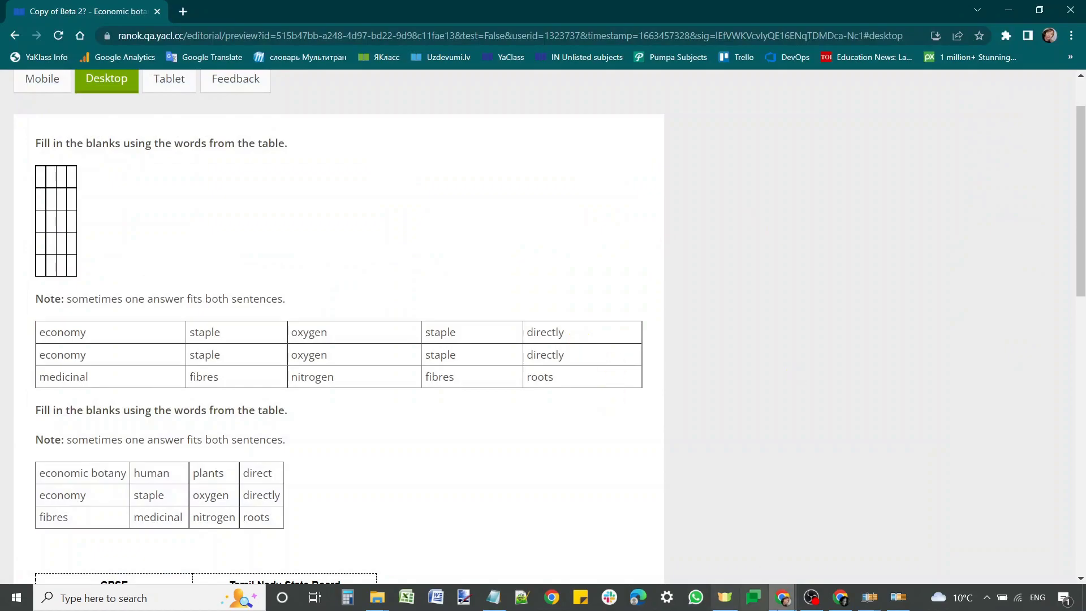
Return to the copied exercise and set the width of the five-column table to 50%
click(870, 597)
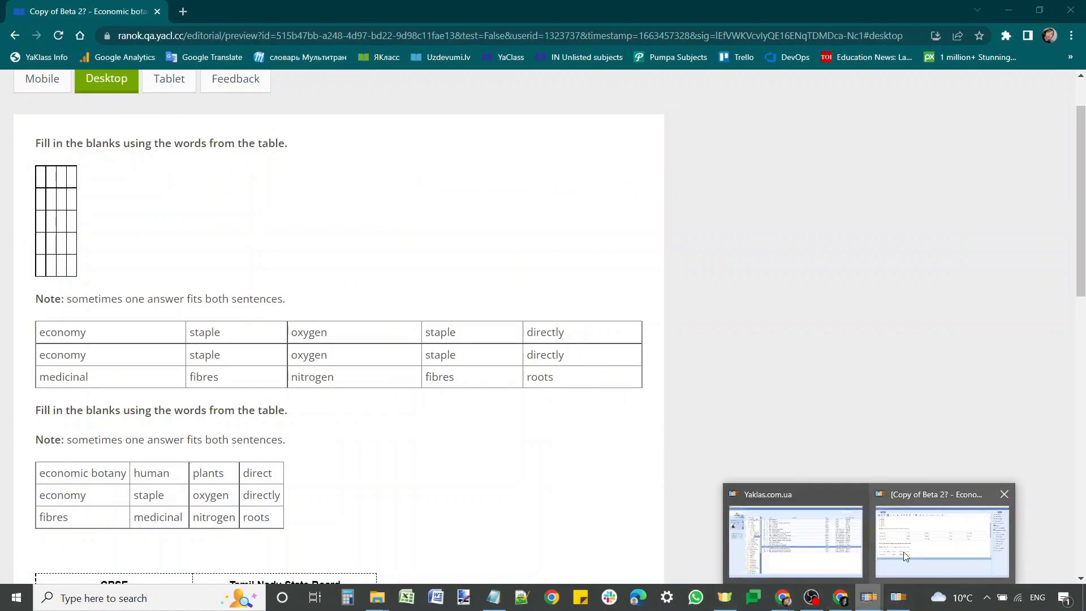
click(892, 555)
click(252, 225)
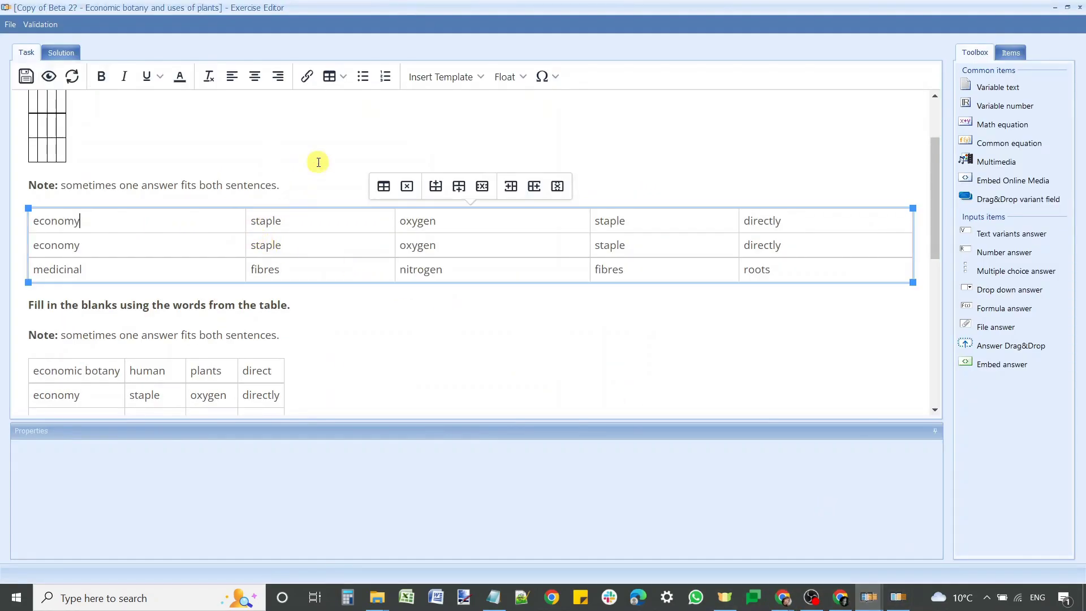
click(332, 76)
mouse_move(358, 116)
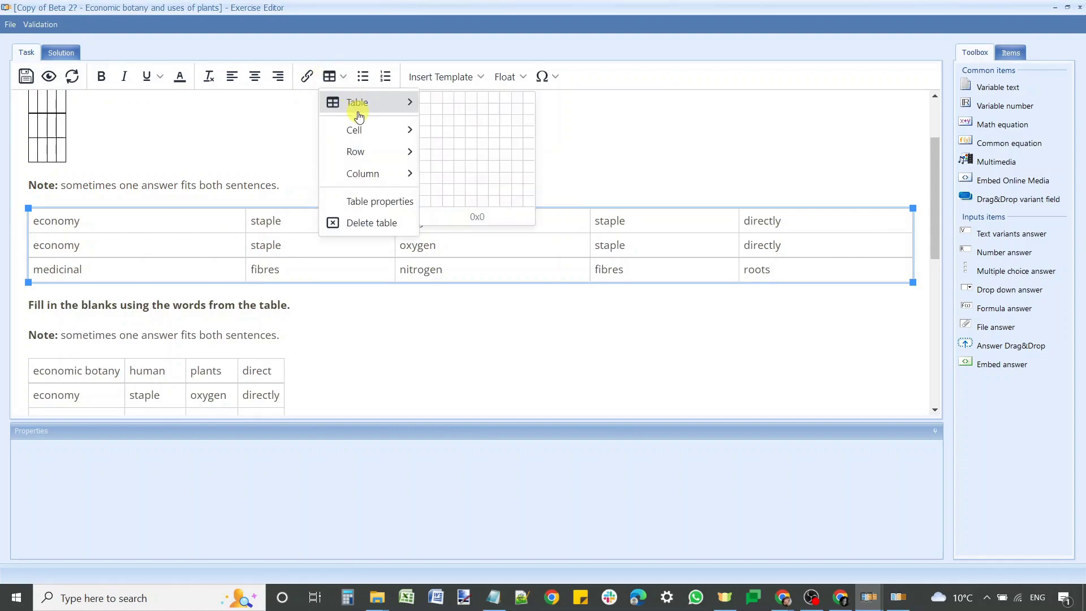
click(380, 202)
drag(410, 182, 372, 195)
text(50)
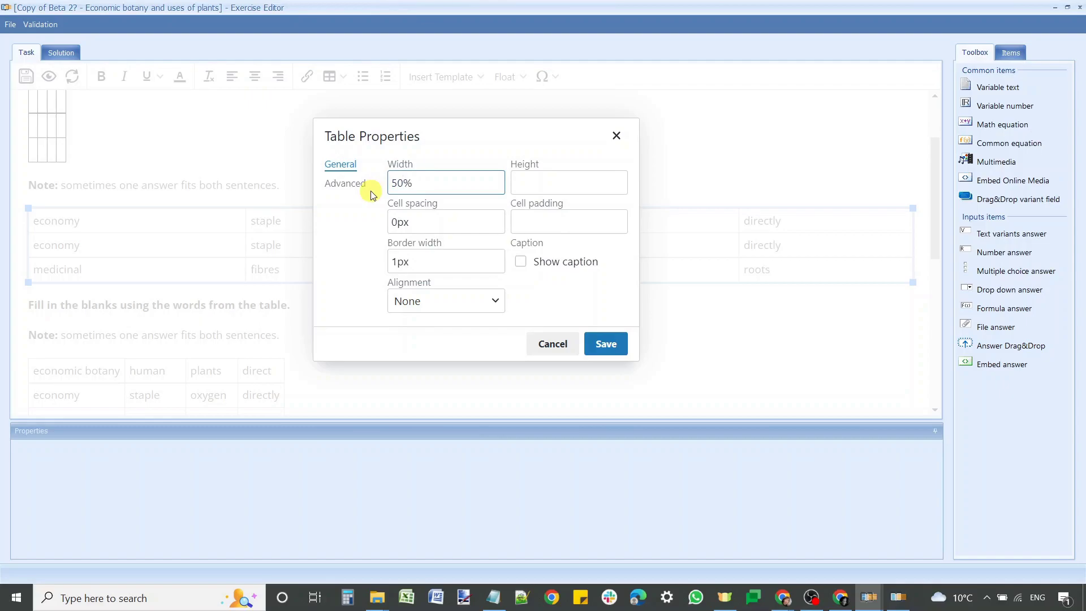
click(605, 343)
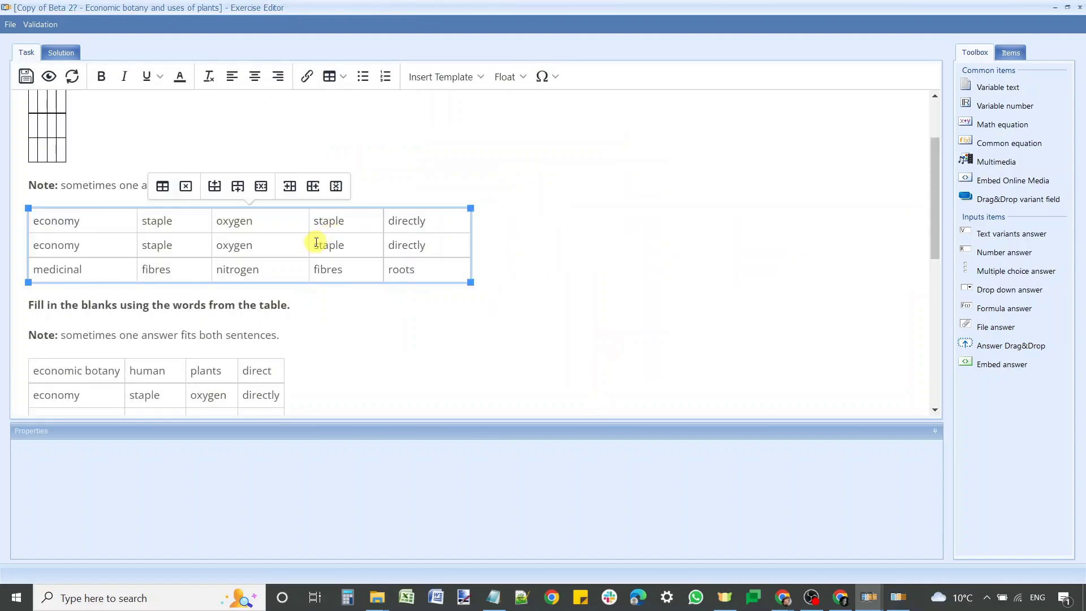
Preview the resized five-column table in Desktop view and compare it with the page width
click(48, 76)
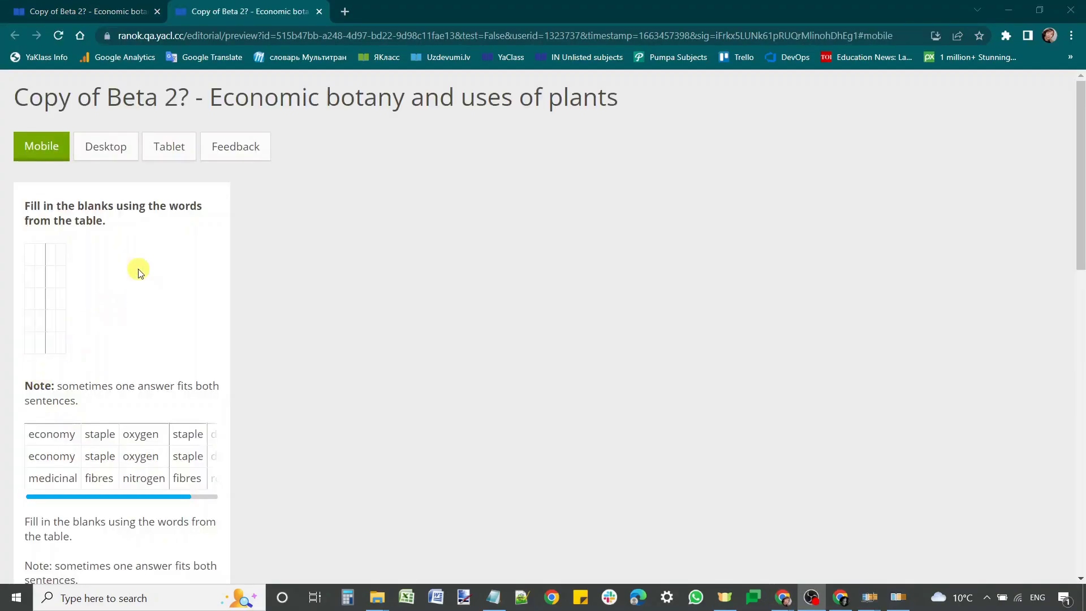
click(129, 149)
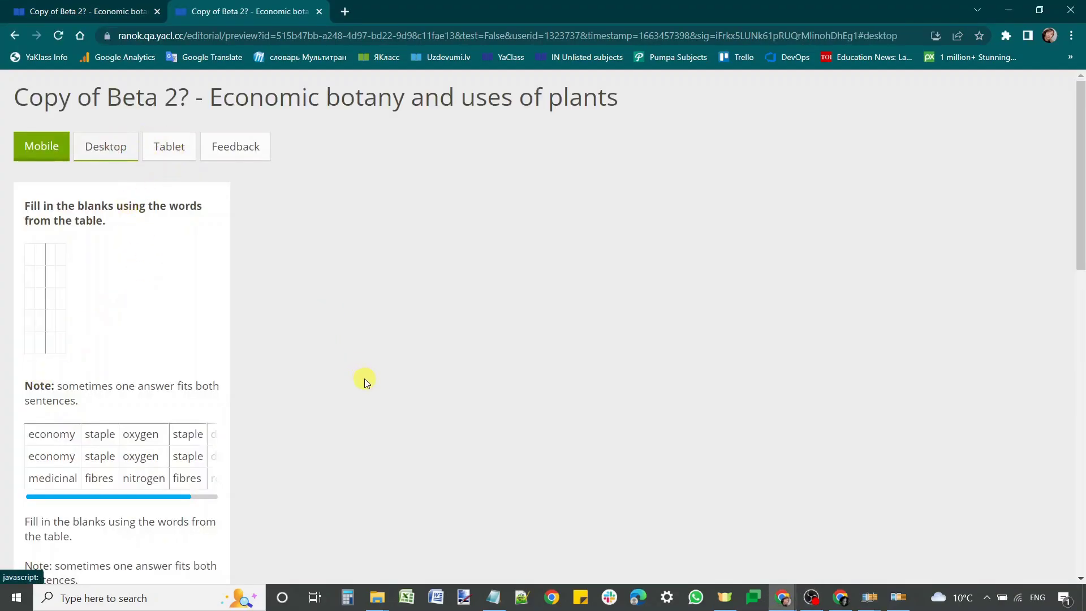
scroll(389, 402, down, 2)
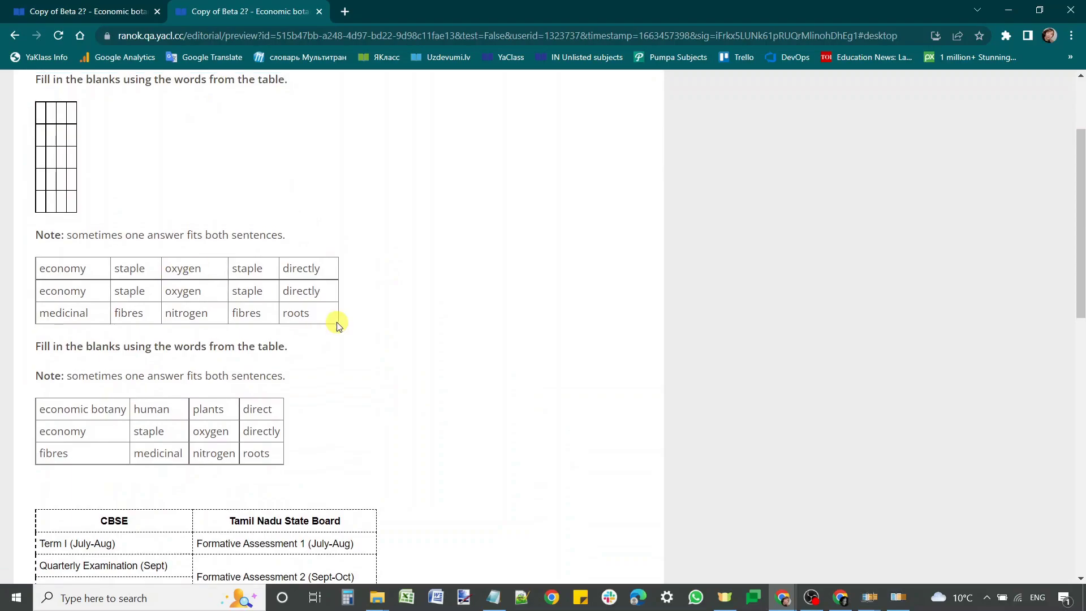
scroll(334, 318, up, 1)
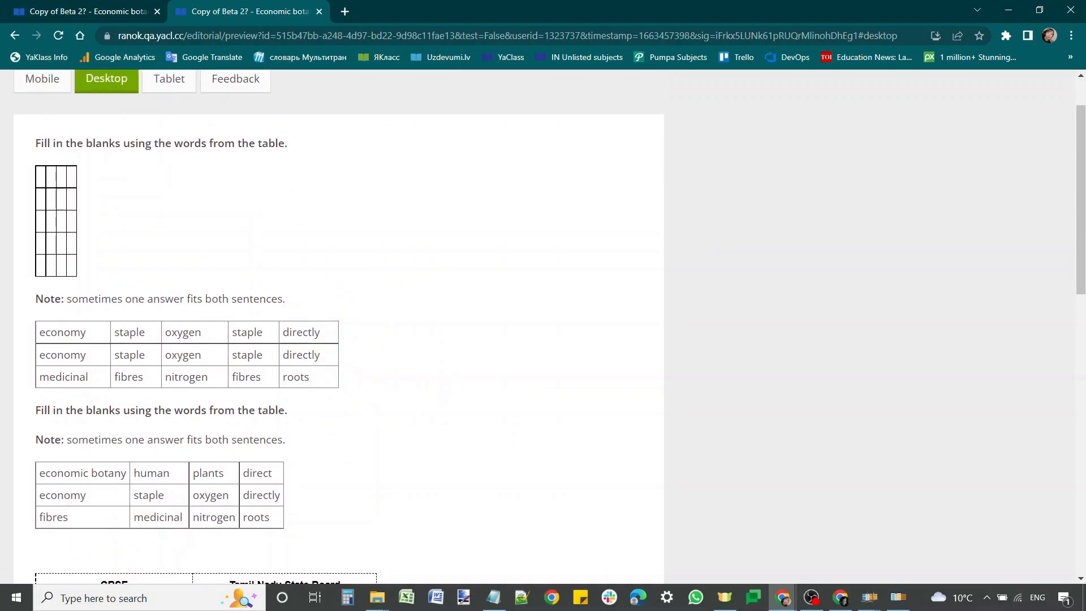
Return to the copied exercise, open the five-column table's properties and clear its width value
mouse_move(895, 596)
click(876, 541)
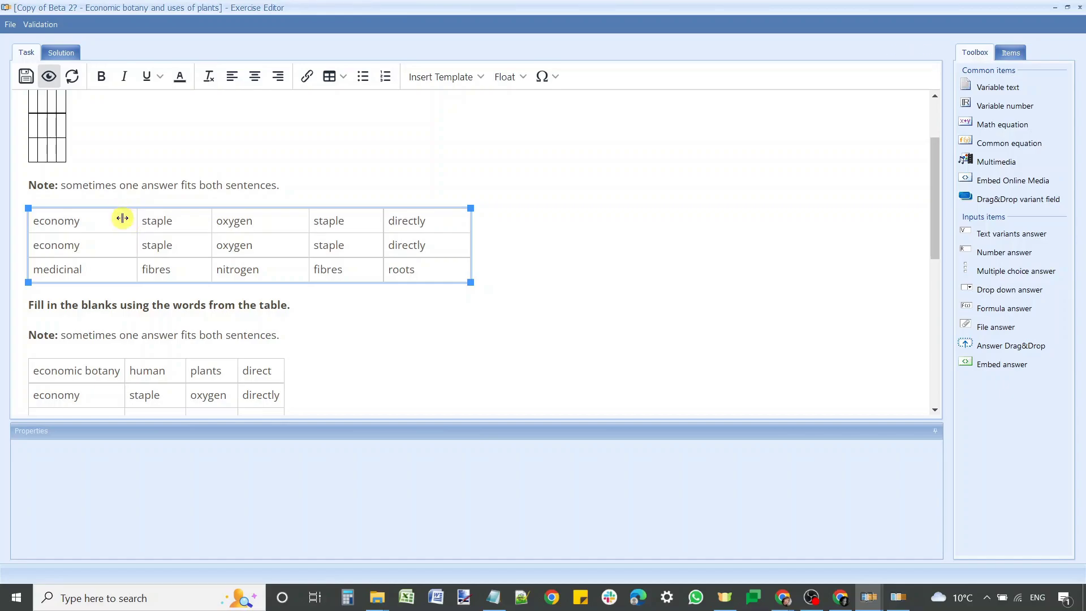
click(122, 218)
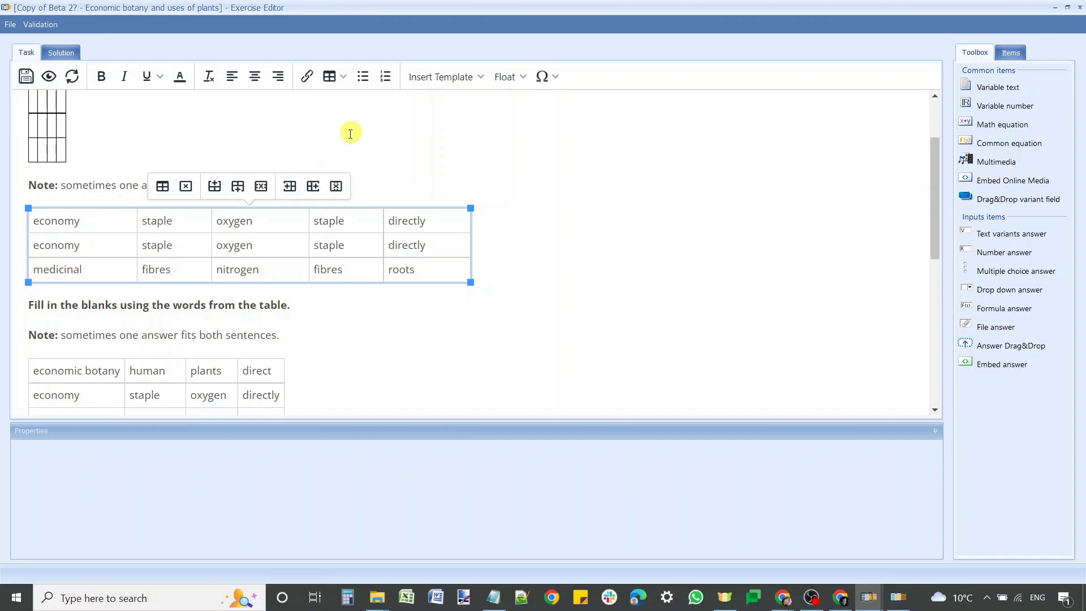
click(340, 80)
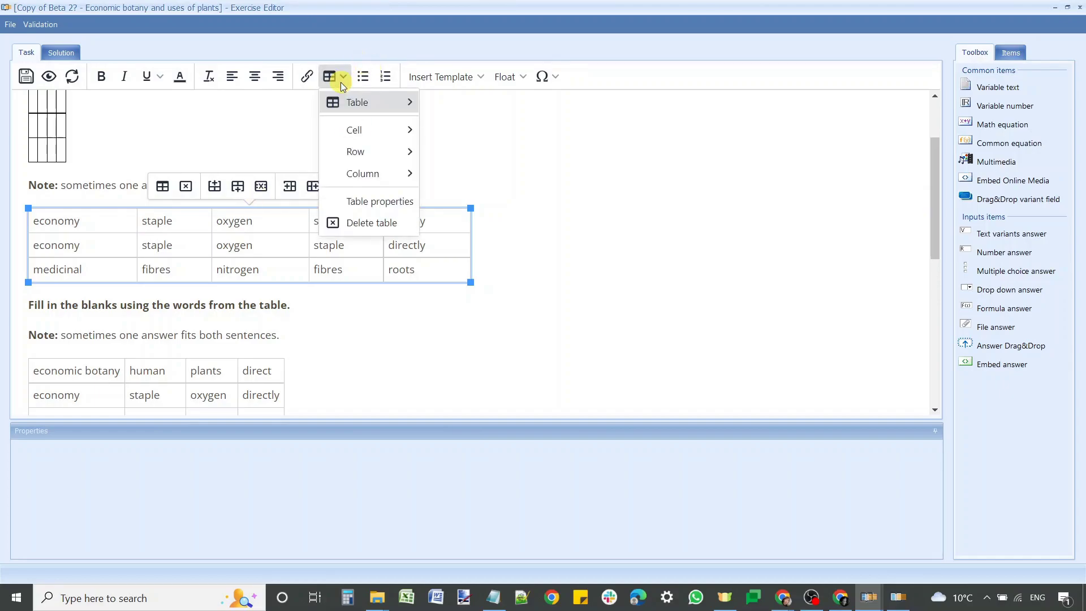
click(380, 201)
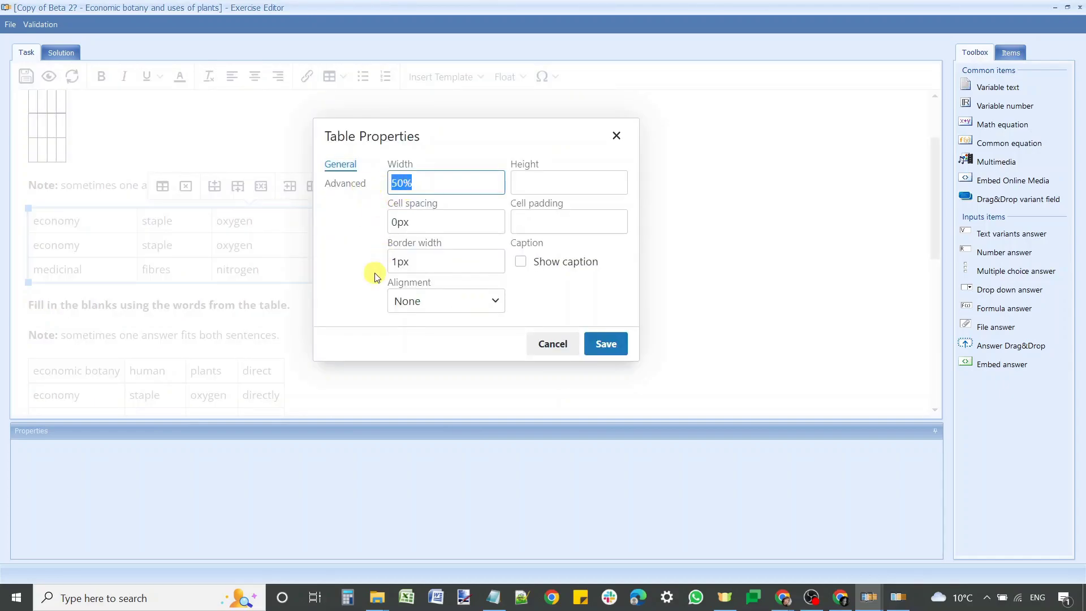
text(auto)
key(BackSpace)
key(BackSpace)
key(BackSpace)
click(542, 179)
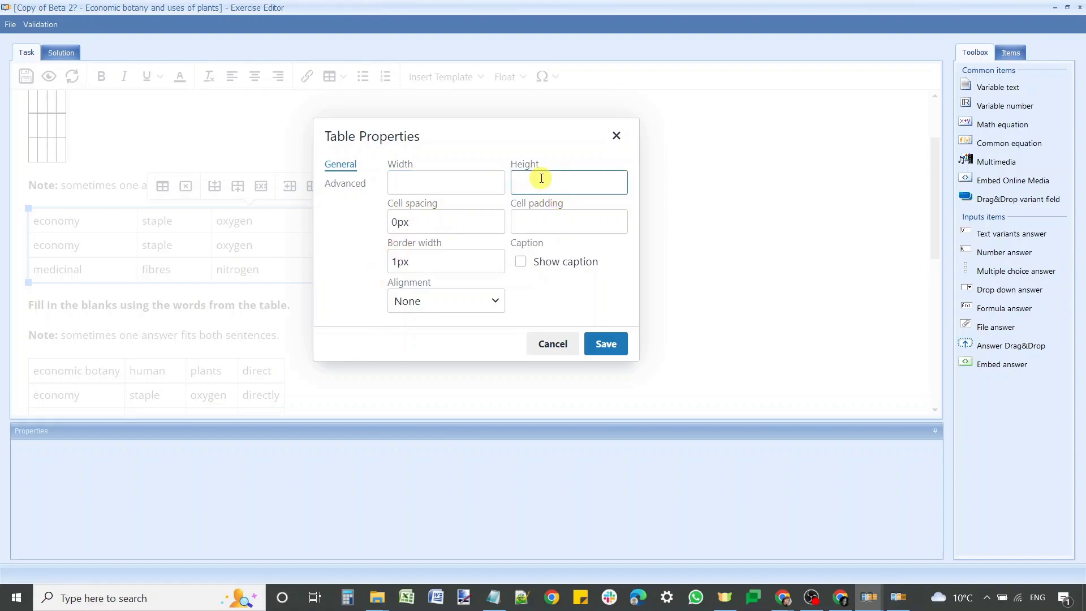
click(427, 222)
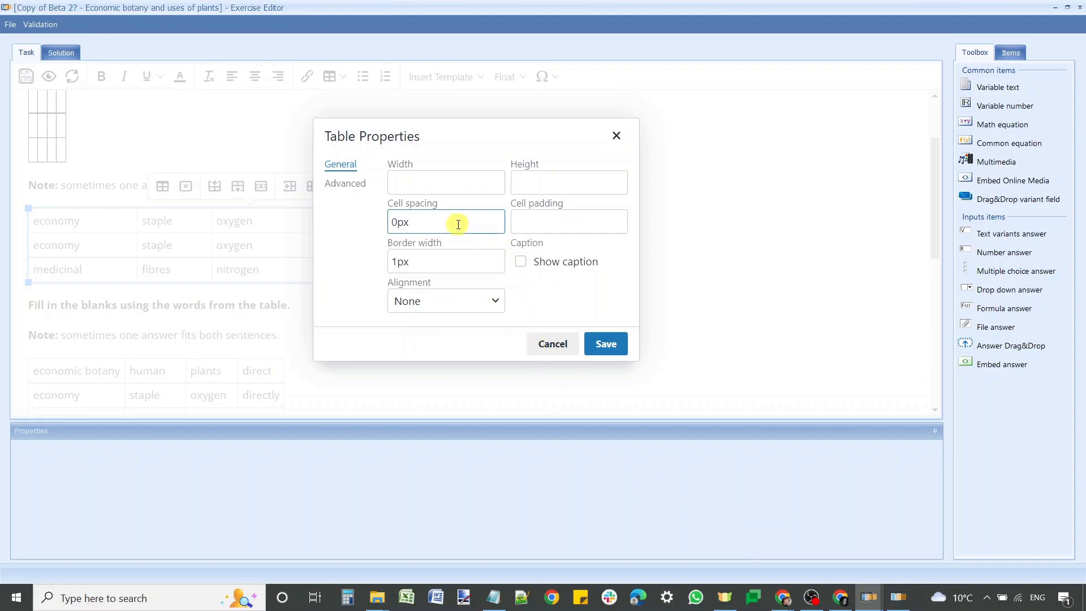
click(532, 222)
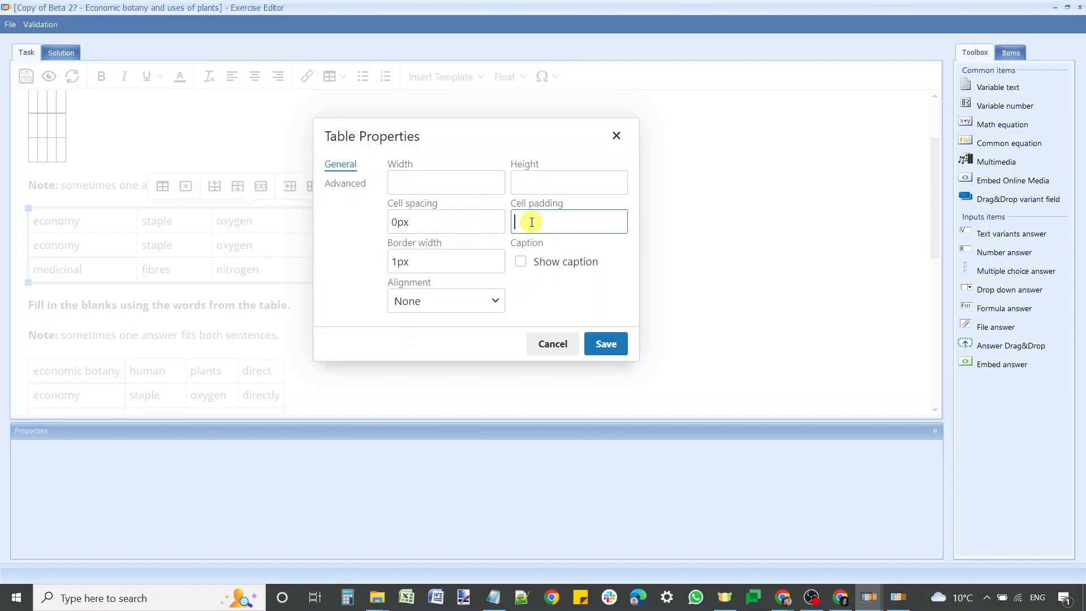
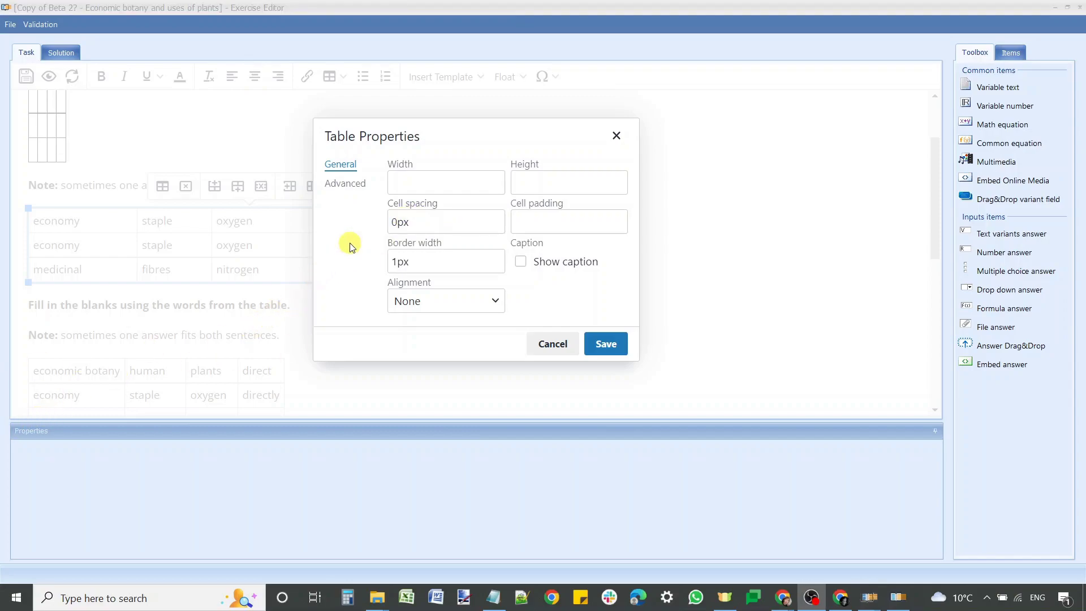
click(395, 223)
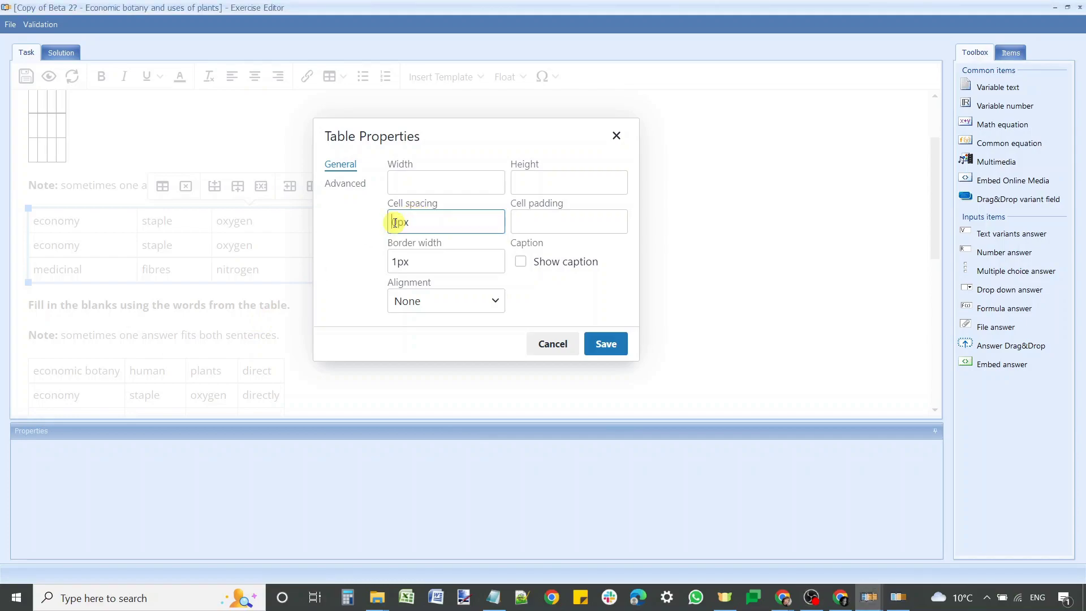
key(Delete)
text(10)
key(BackSpace)
key(BackSpace)
text(0)
Set the five-column table's cell padding to 30px, apply the properties and check the spacing around the words
click(592, 221)
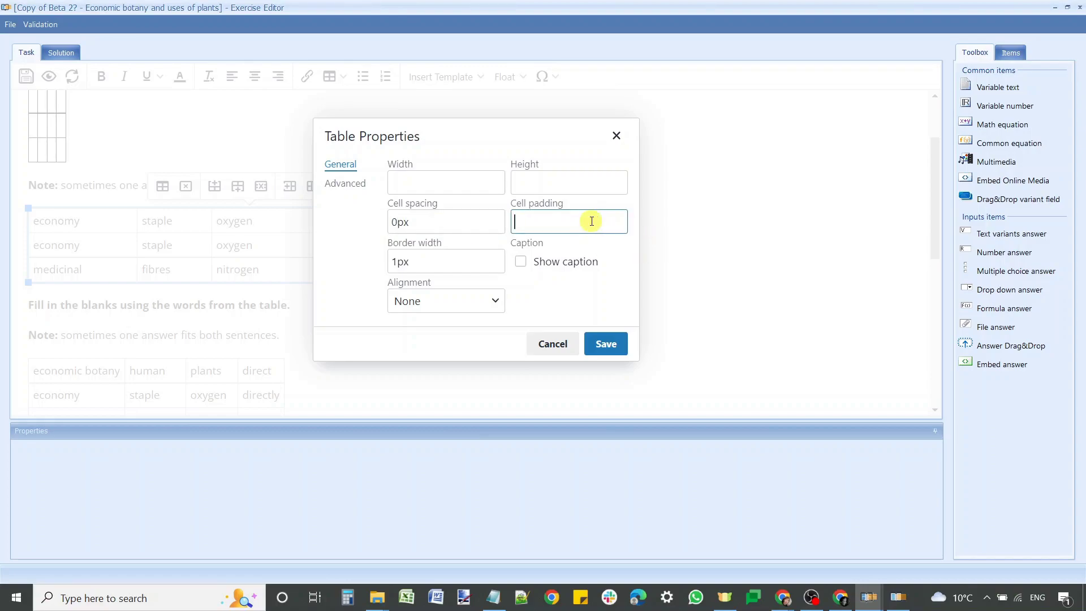
text(30px)
click(605, 343)
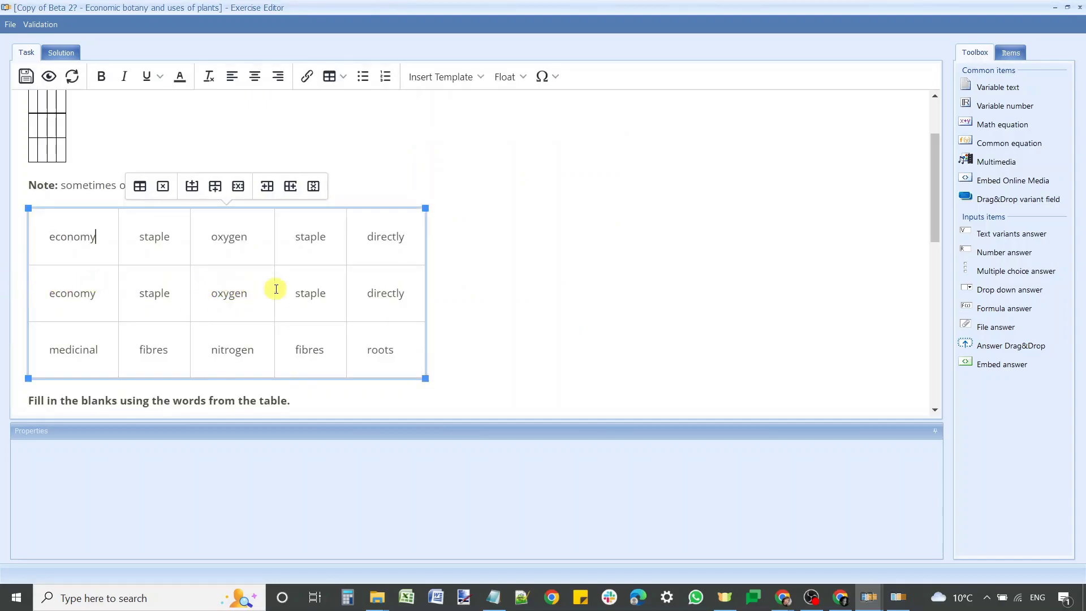
scroll(329, 274, down, 2)
click(451, 254)
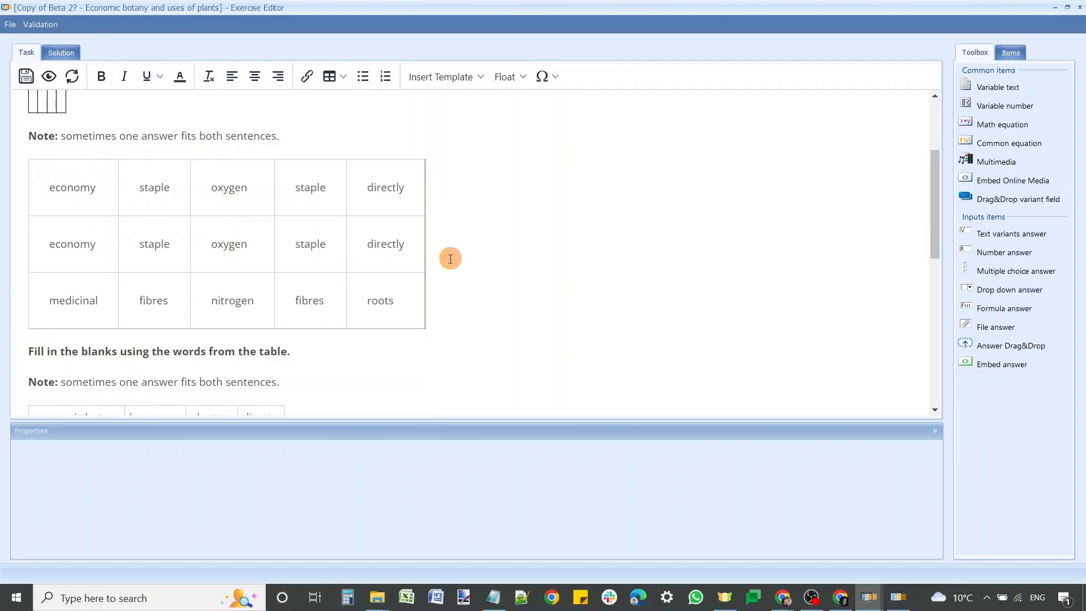
click(393, 253)
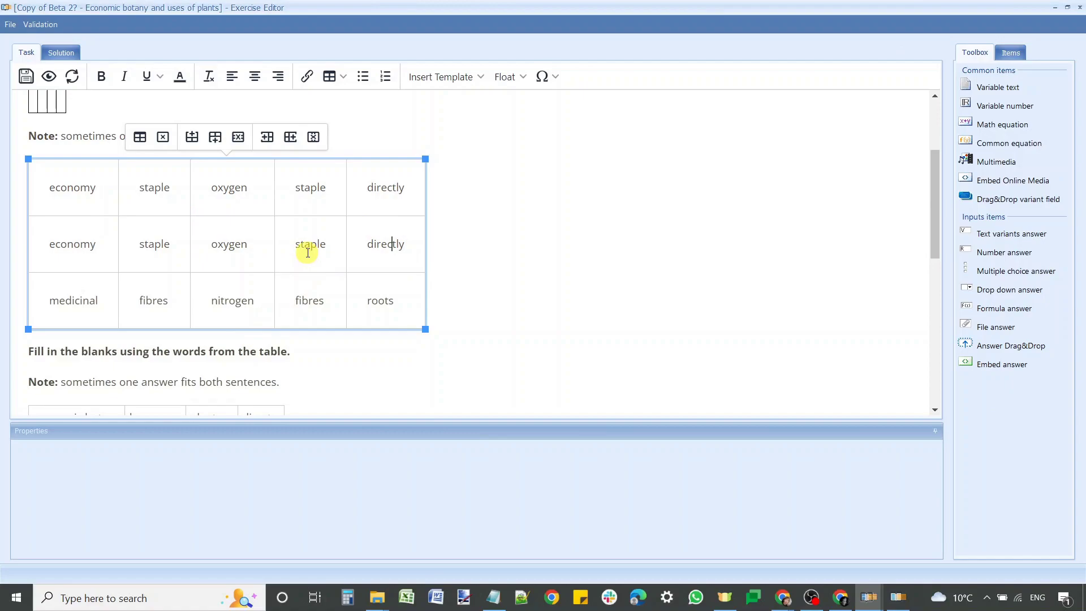
click(296, 258)
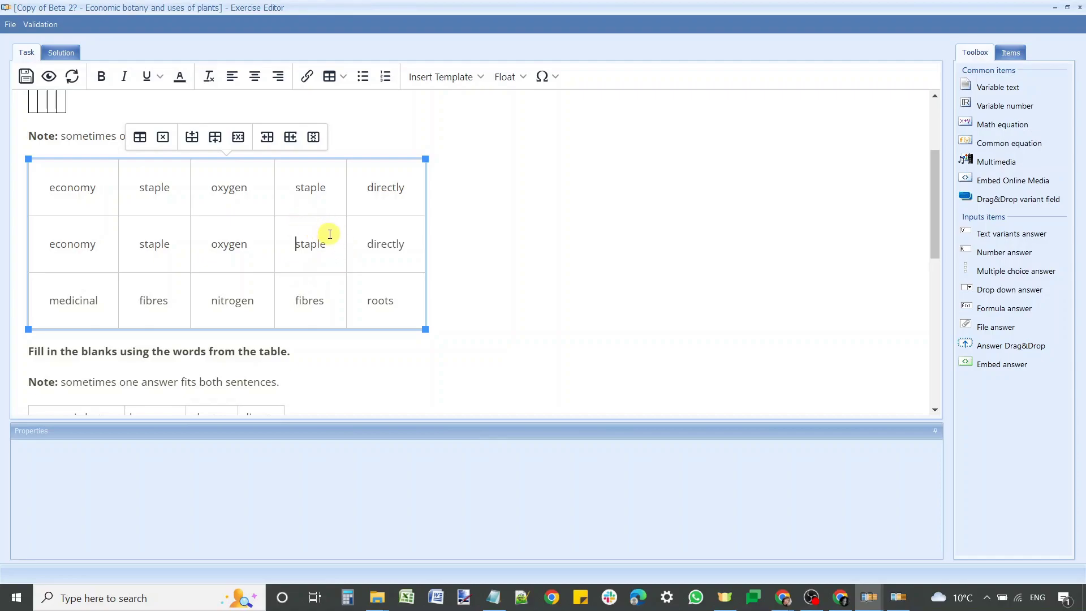
Reopen the five-column table's properties, clear the cell padding and set the border width to 5px
click(338, 76)
click(369, 202)
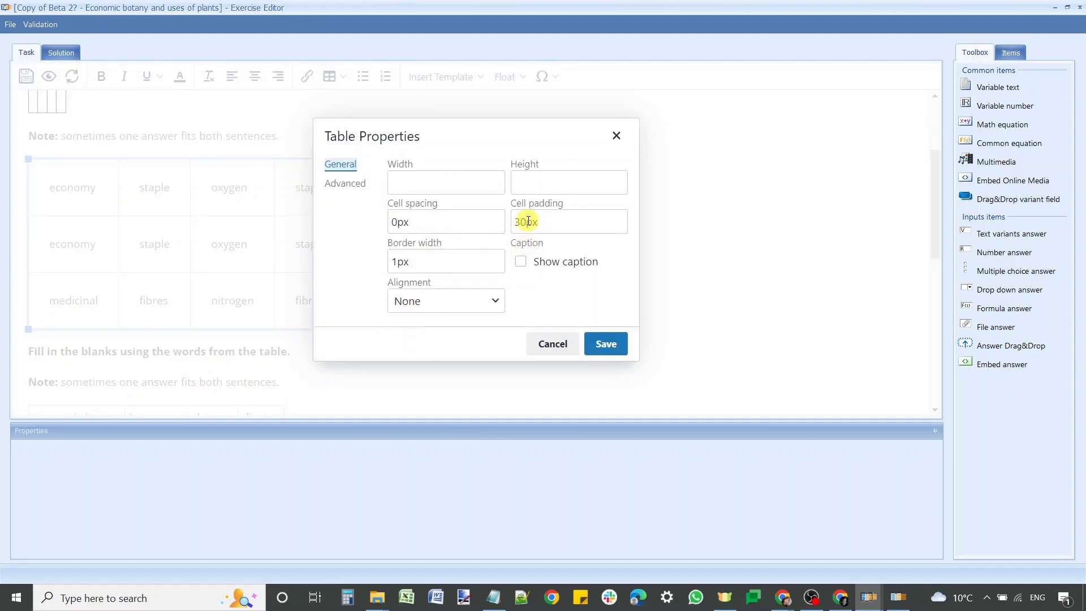
drag(540, 221, 482, 224)
key(BackSpace)
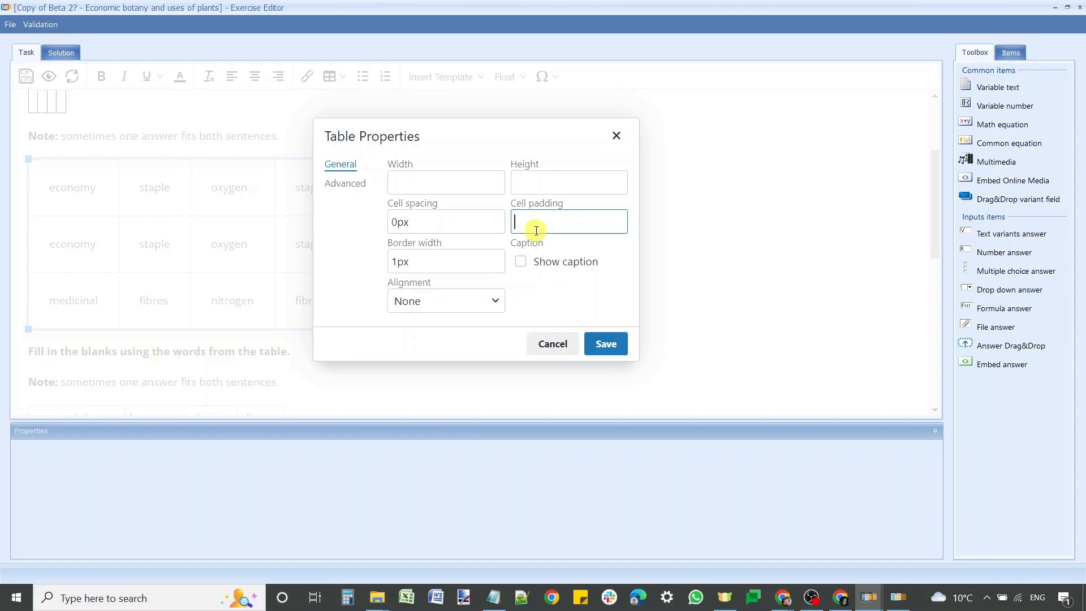
click(453, 260)
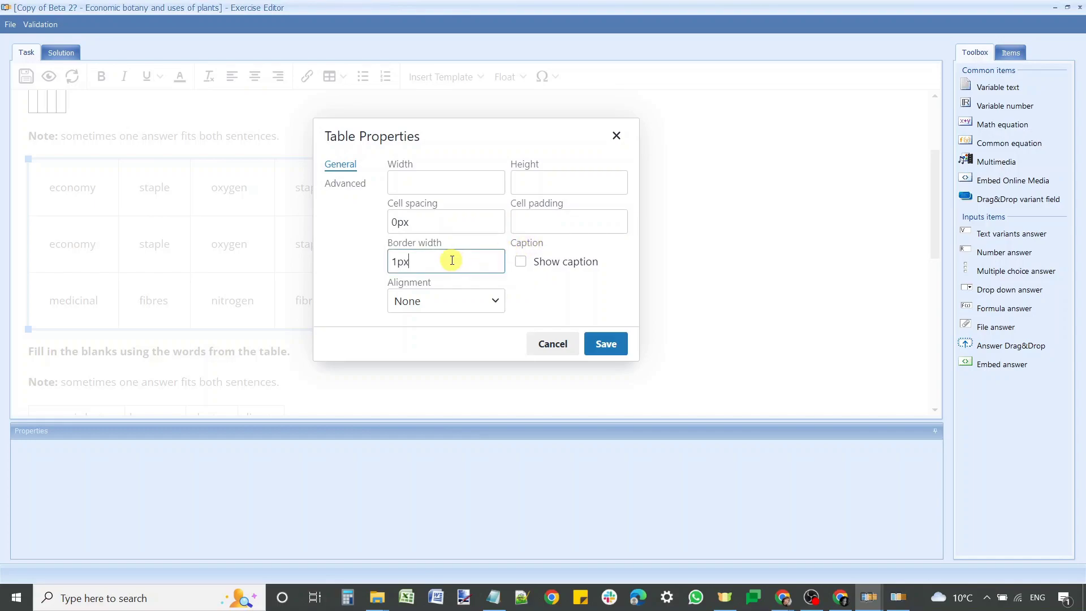
drag(426, 260, 400, 260)
key(BackSpace)
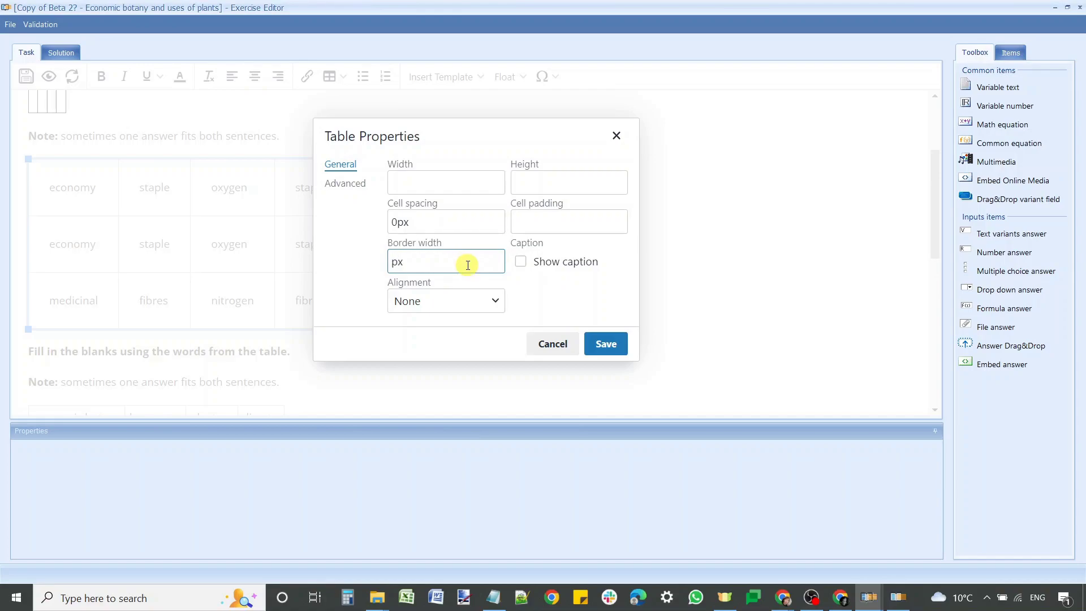
text(5)
click(606, 343)
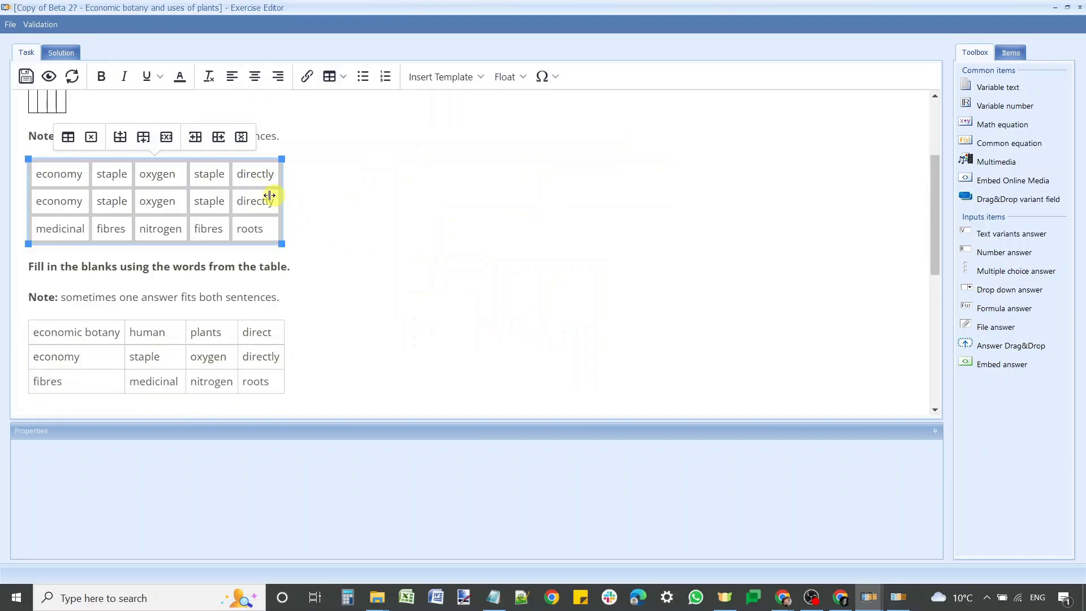
Set the five-column table's border width to 1px and turn on its caption
click(235, 223)
click(341, 77)
mouse_move(376, 153)
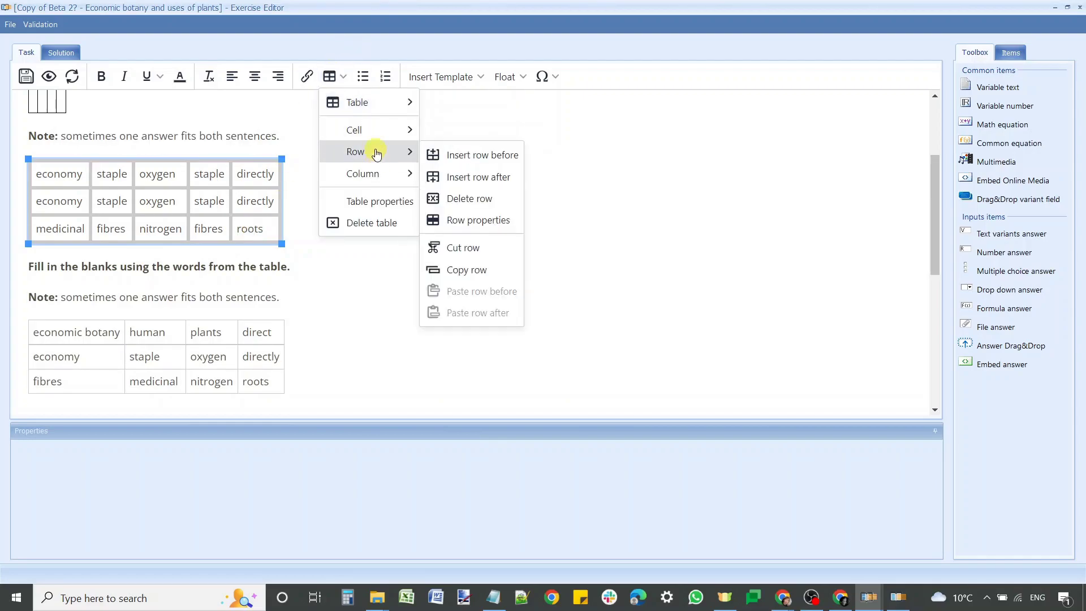
click(375, 202)
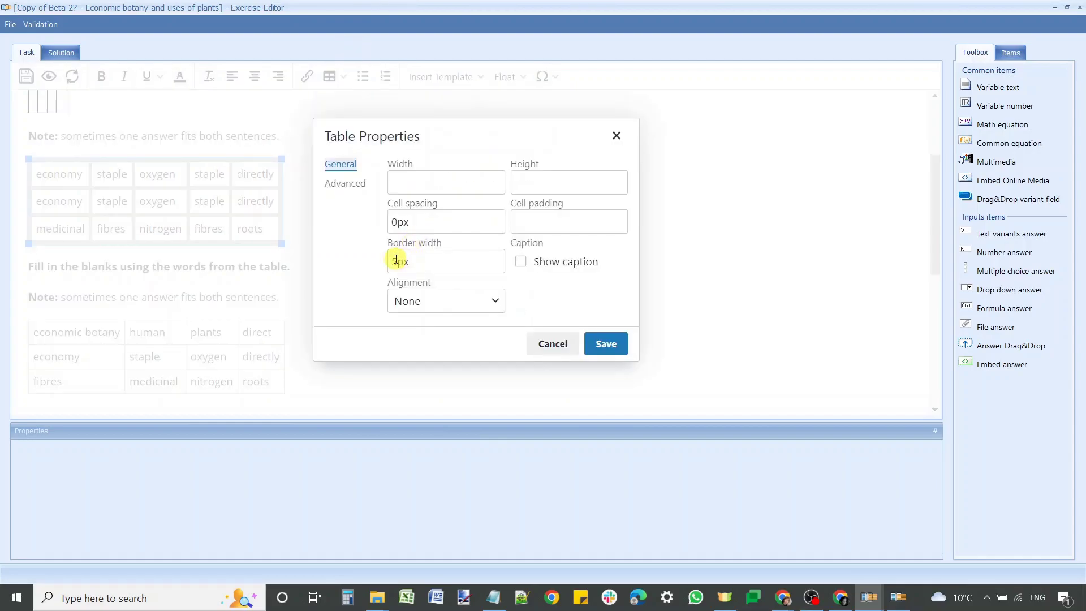
click(392, 261)
key(Delete)
text(1)
click(585, 287)
click(521, 261)
click(603, 342)
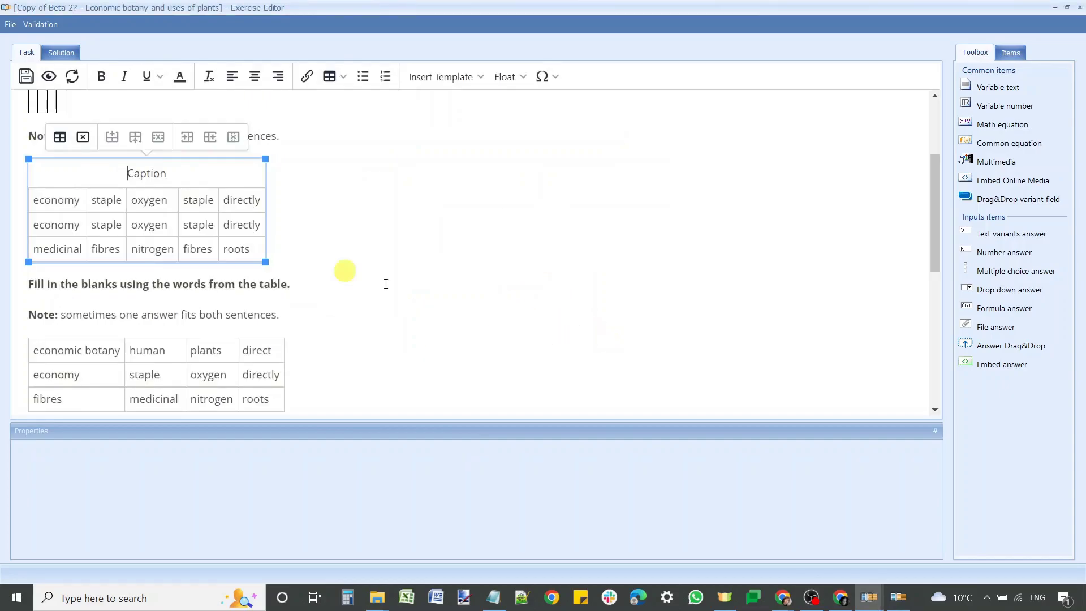
Replace the placeholder caption above the five-column table with "economic botany"
drag(168, 175, 123, 176)
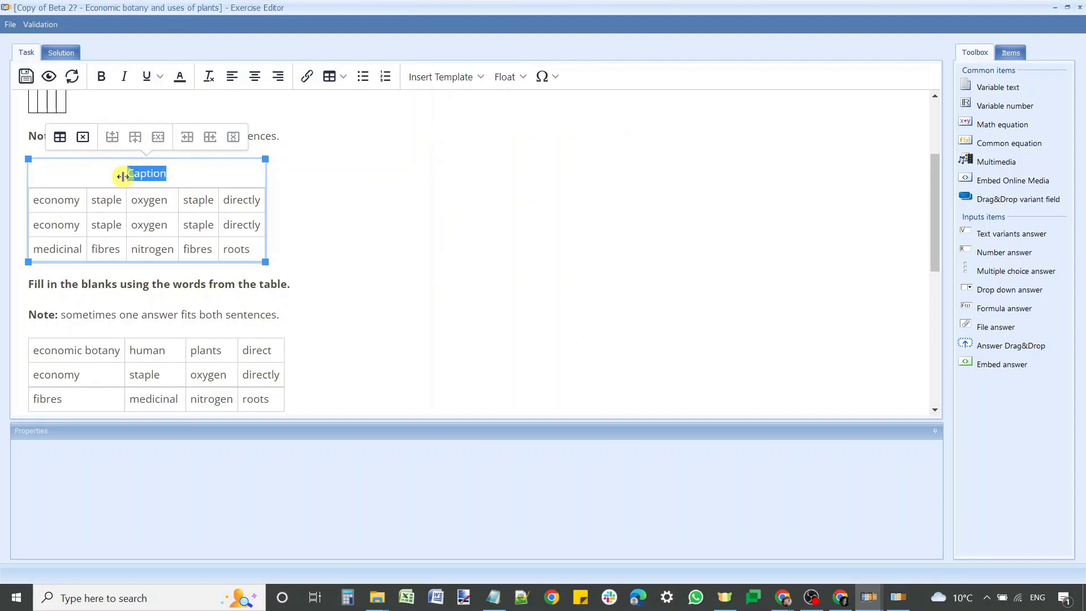
click(281, 193)
double_click(146, 175)
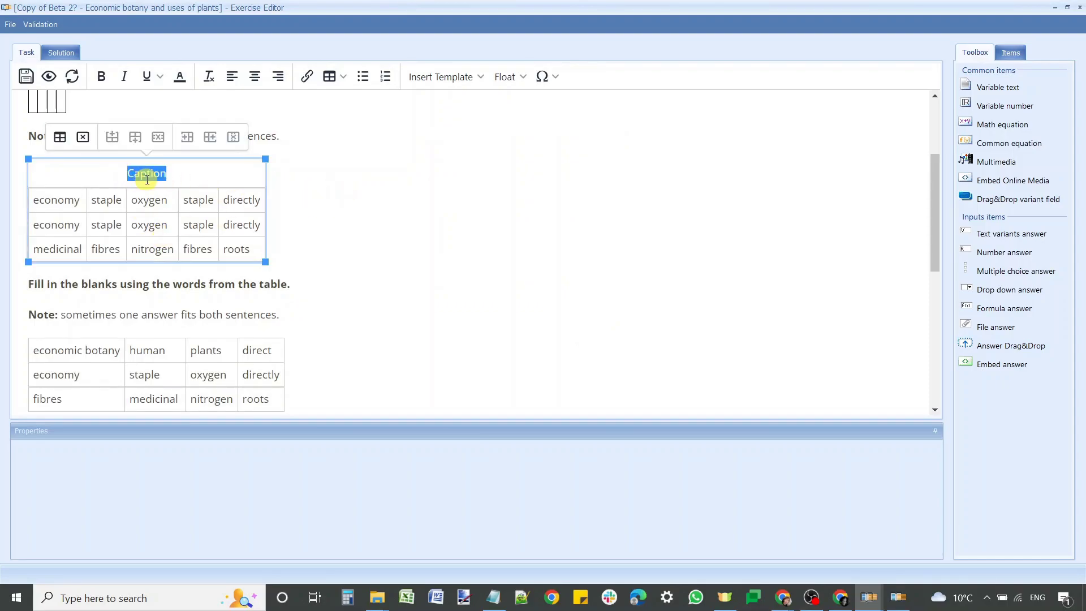
text(economic)
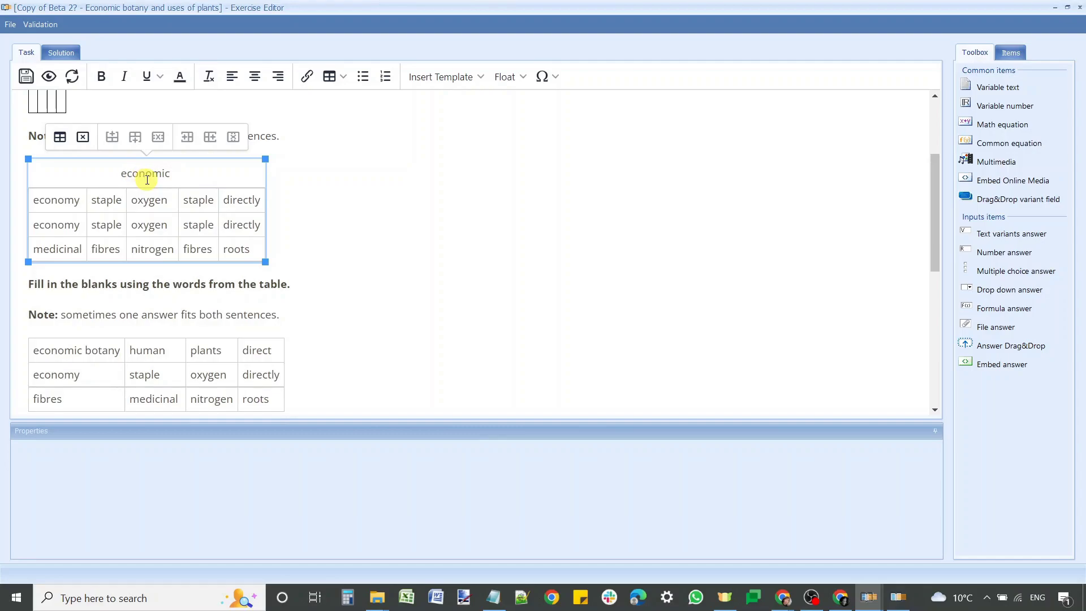
text( botany)
click(311, 213)
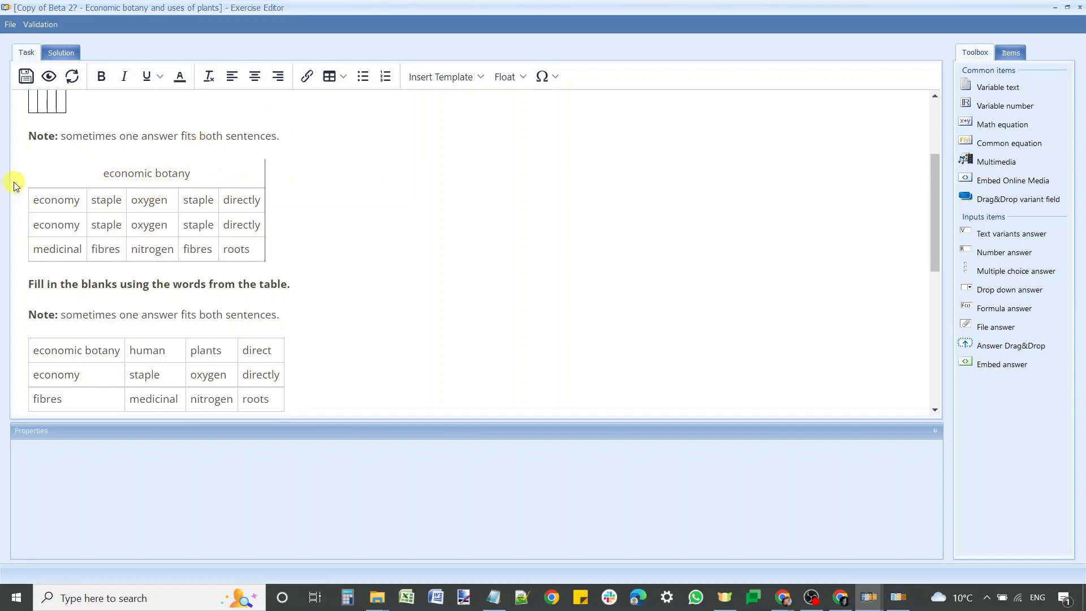
Preview the captioned table in Desktop view and return to the exercise editor
click(49, 76)
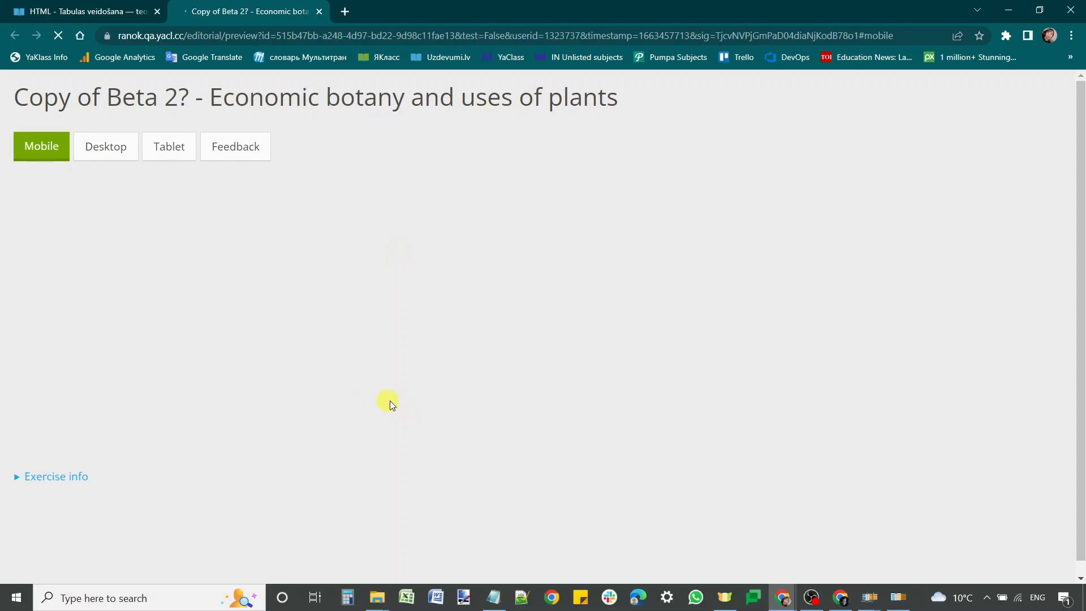
click(121, 148)
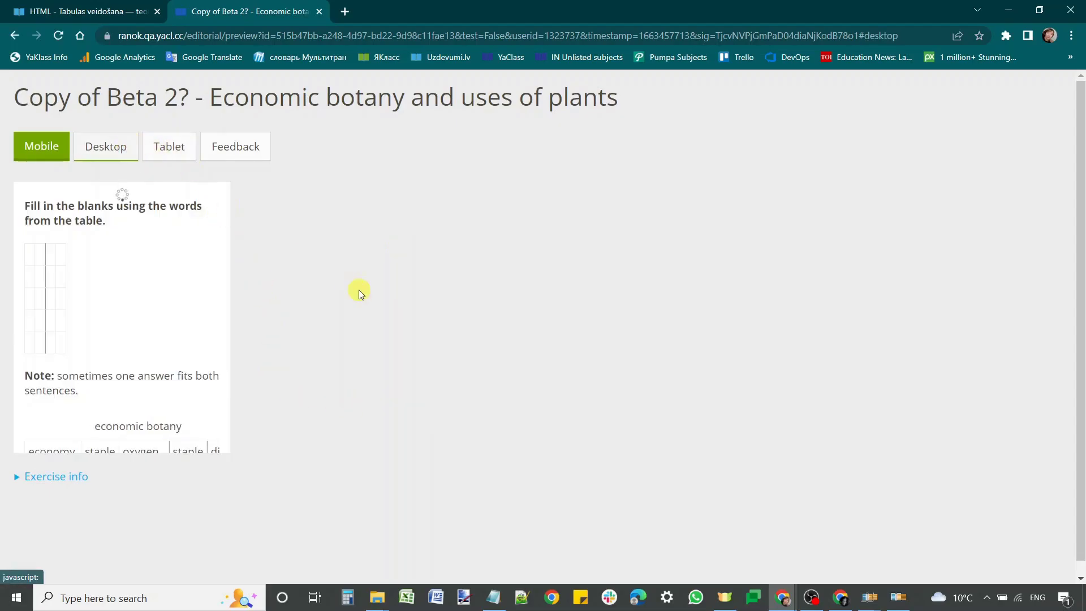
scroll(362, 336, down, 4)
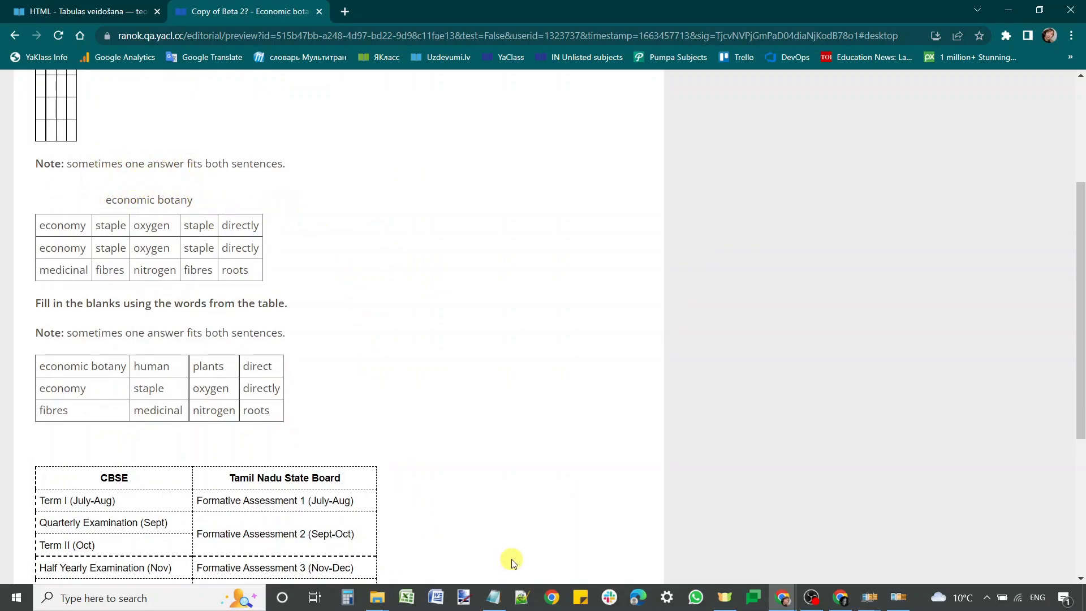
click(1015, 9)
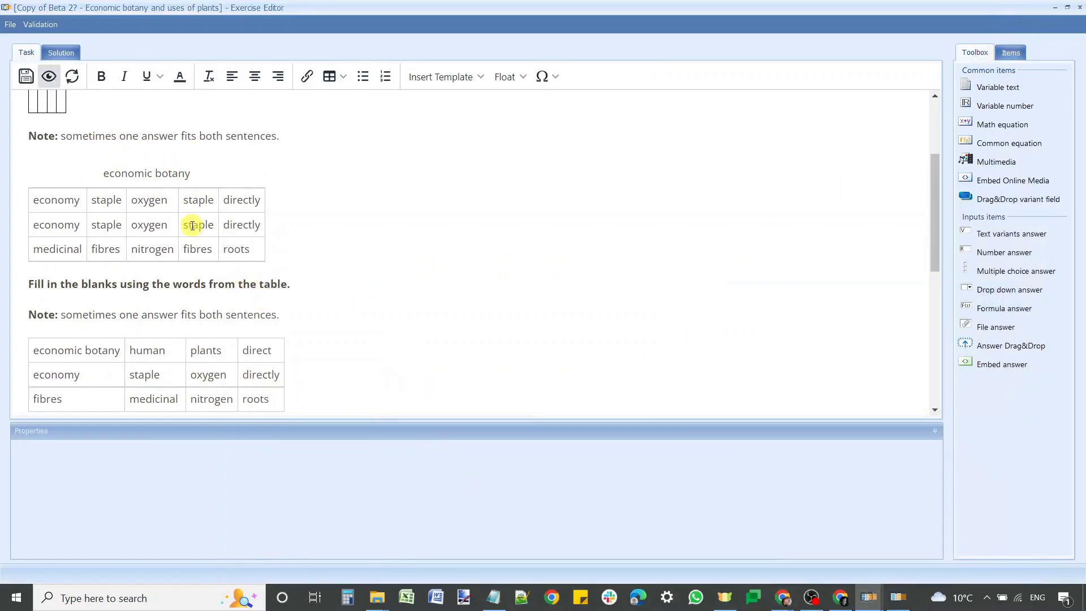
Turn off the five-column table's caption and set its alignment to Center
click(191, 225)
click(333, 79)
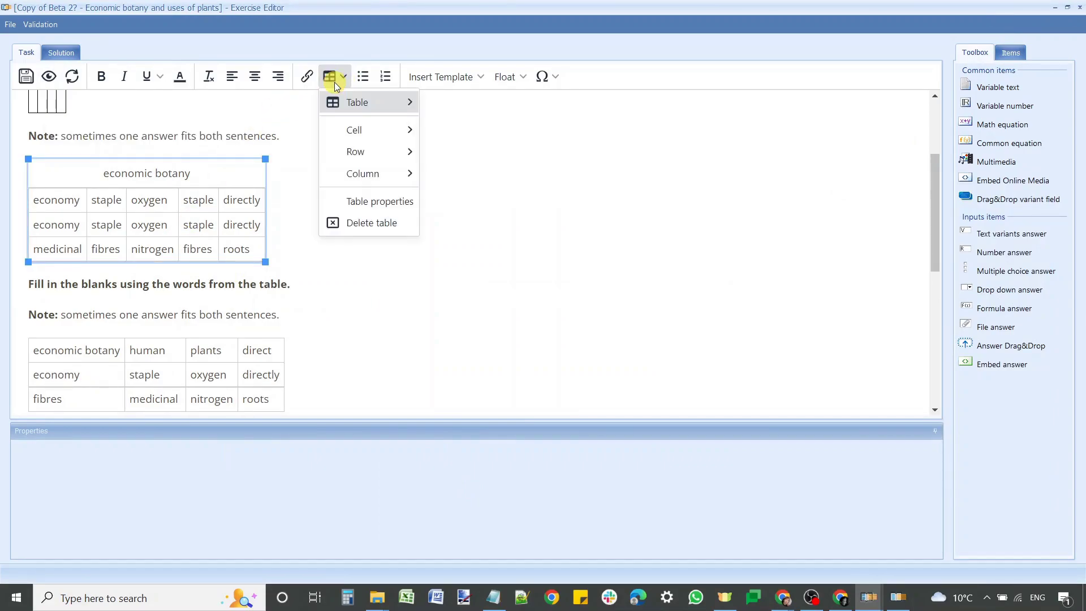
mouse_move(340, 130)
mouse_move(365, 174)
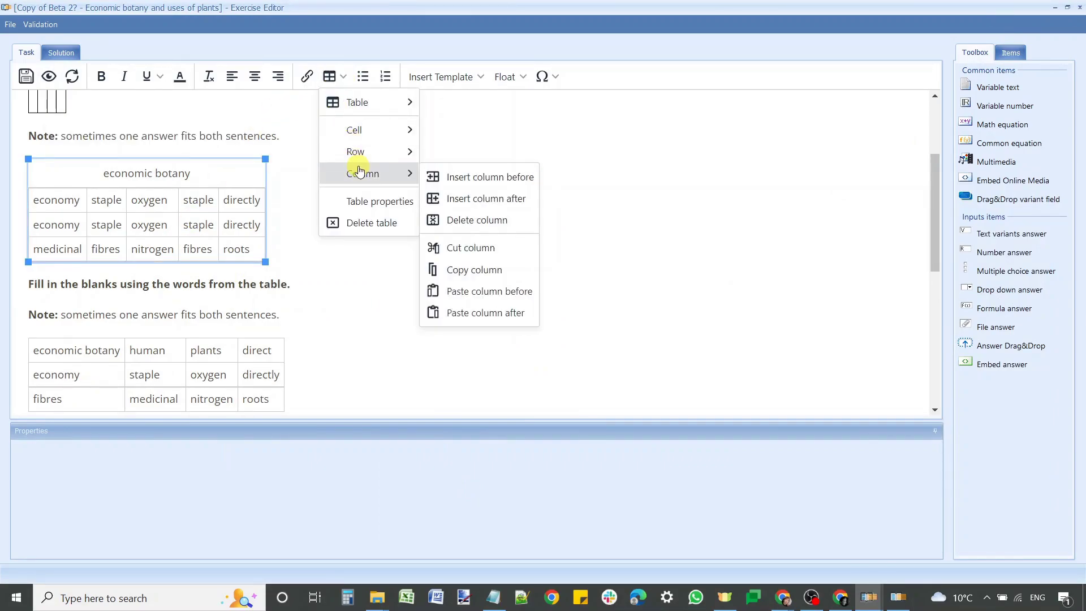
click(366, 201)
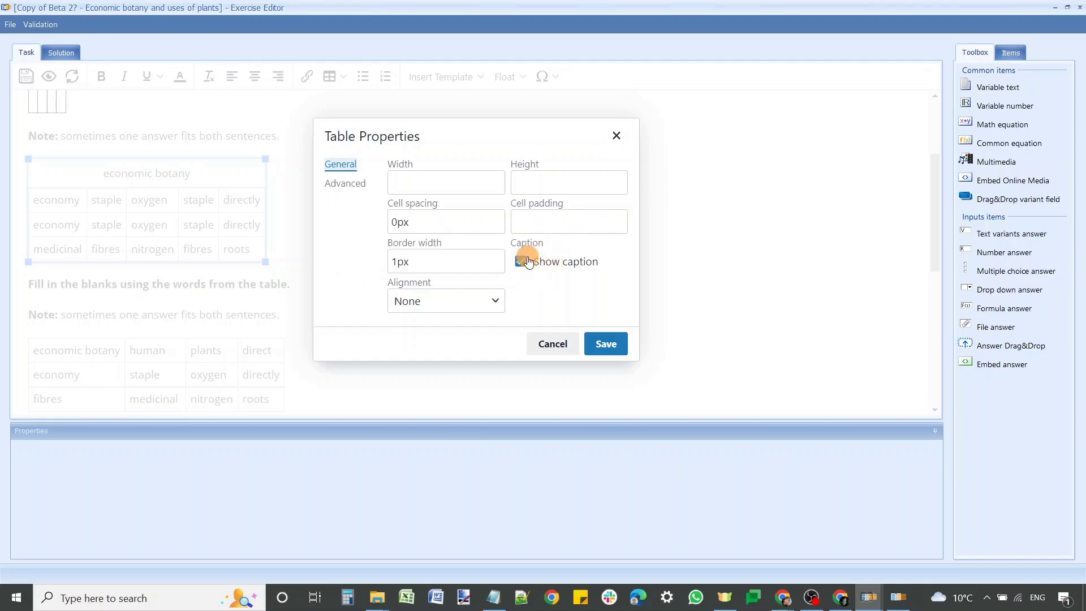
click(522, 261)
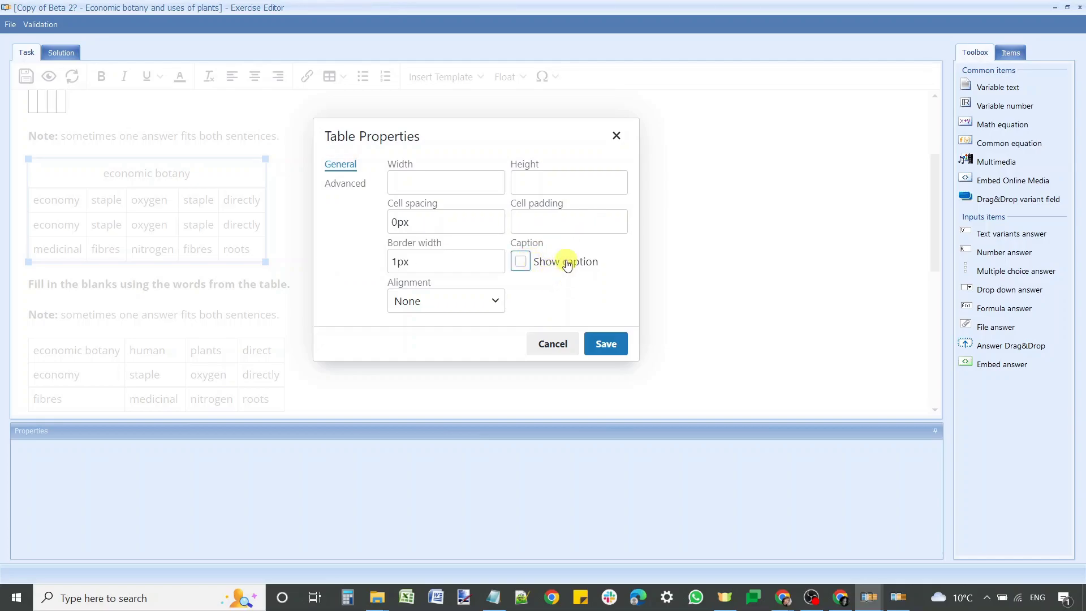
click(557, 279)
click(457, 305)
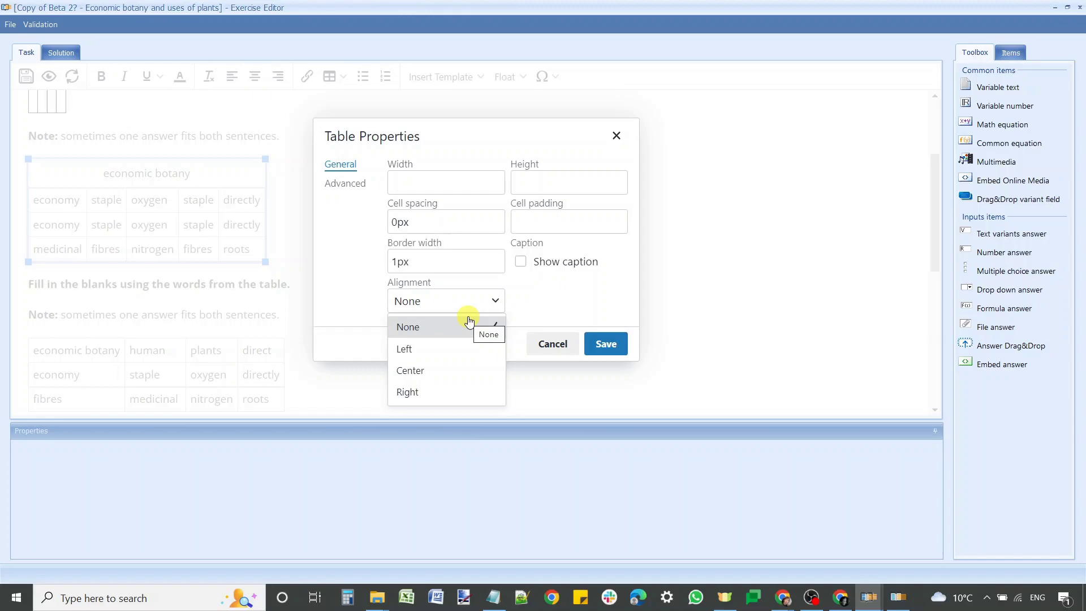
click(468, 370)
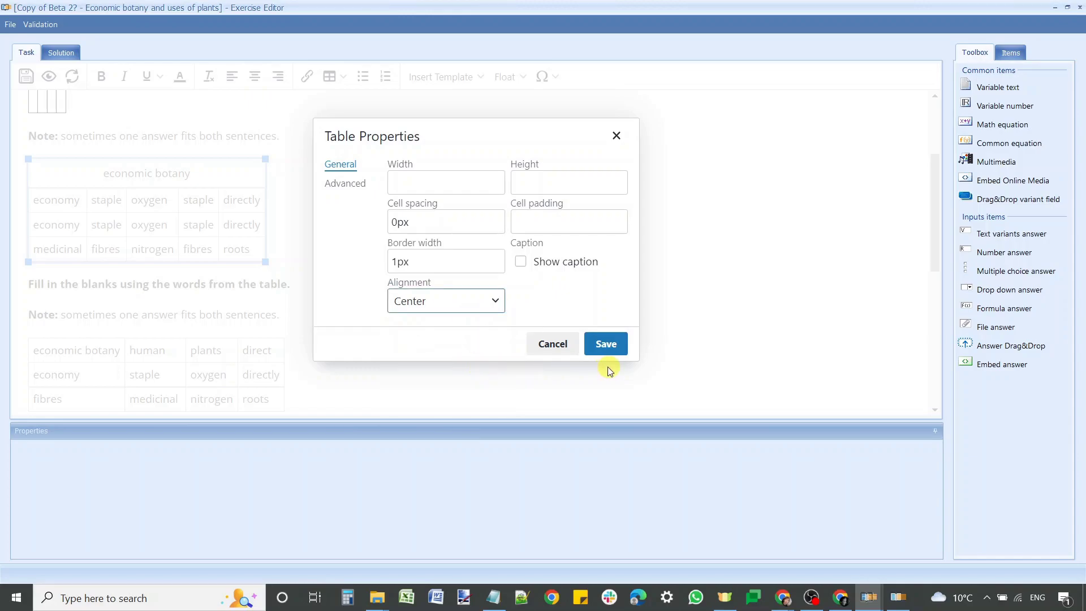
click(606, 342)
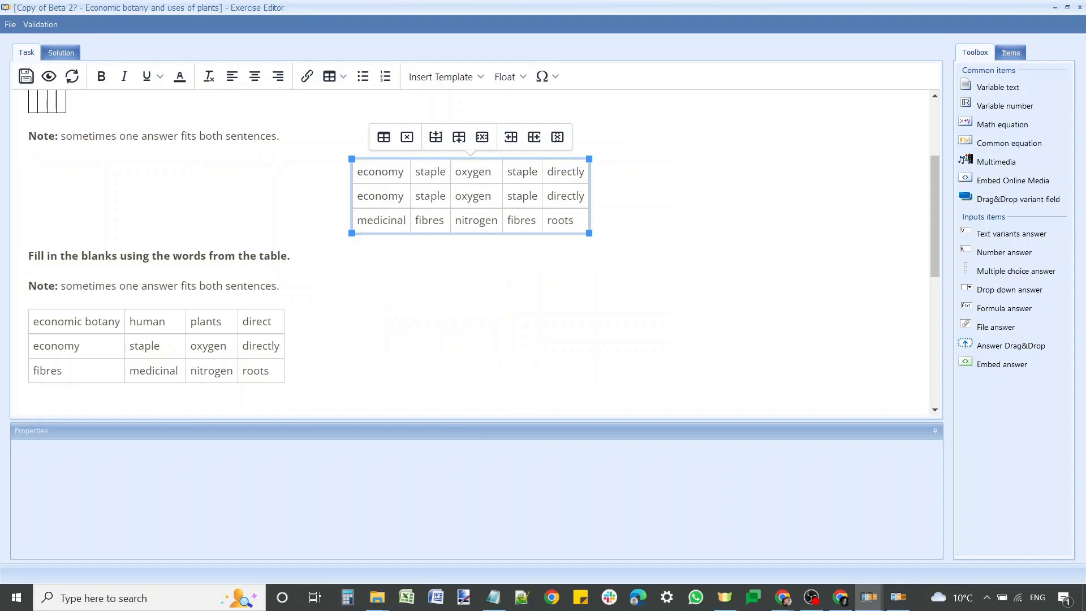
Set the five-column table's alignment to None in its table properties
click(446, 199)
right_click(443, 194)
click(421, 192)
click(332, 76)
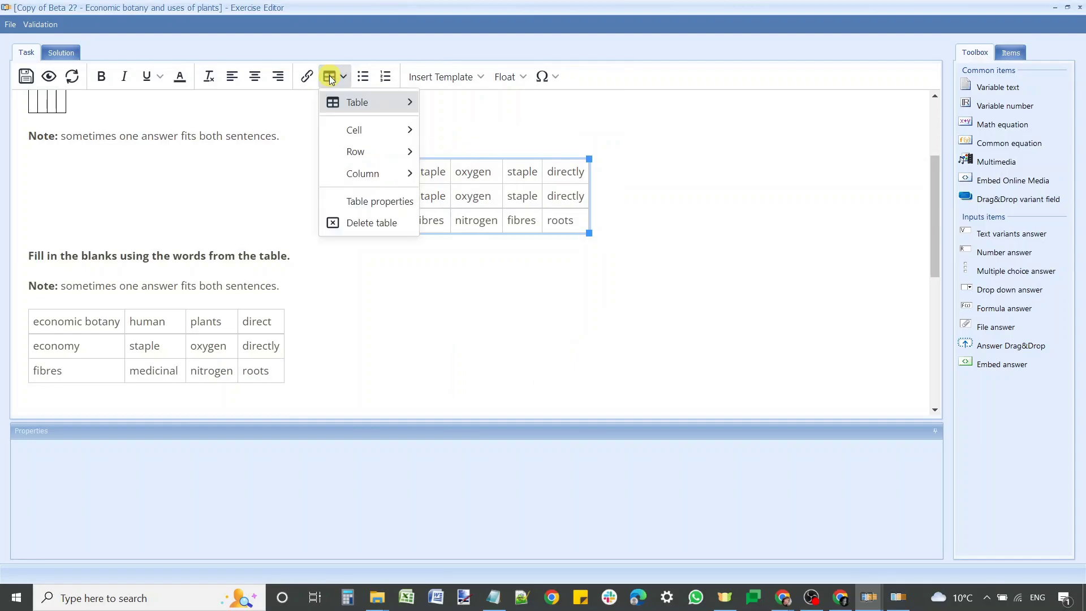
click(381, 204)
click(411, 301)
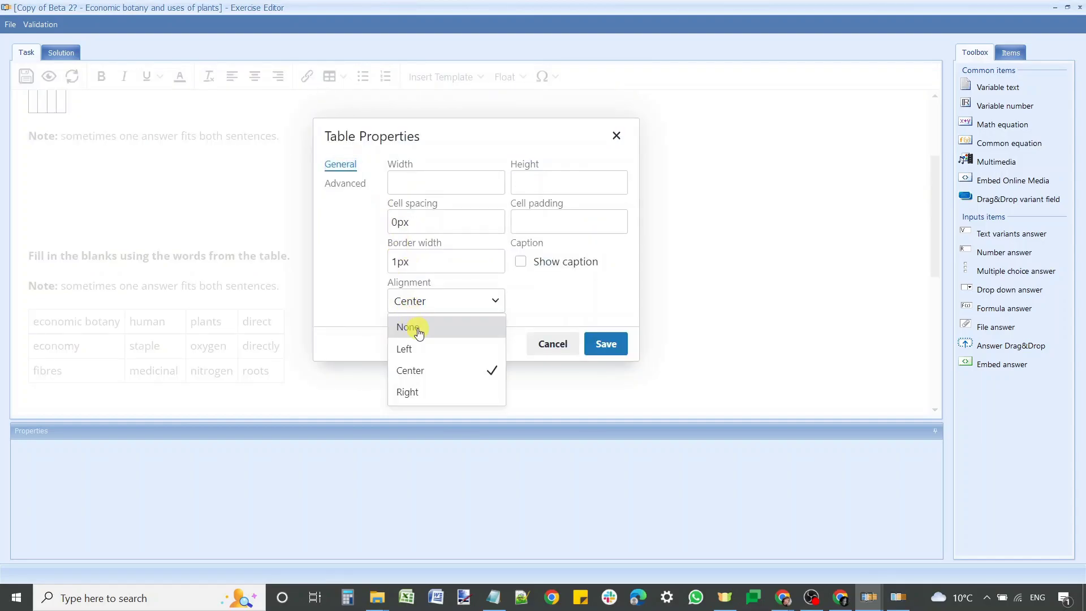
click(418, 333)
click(418, 304)
click(418, 301)
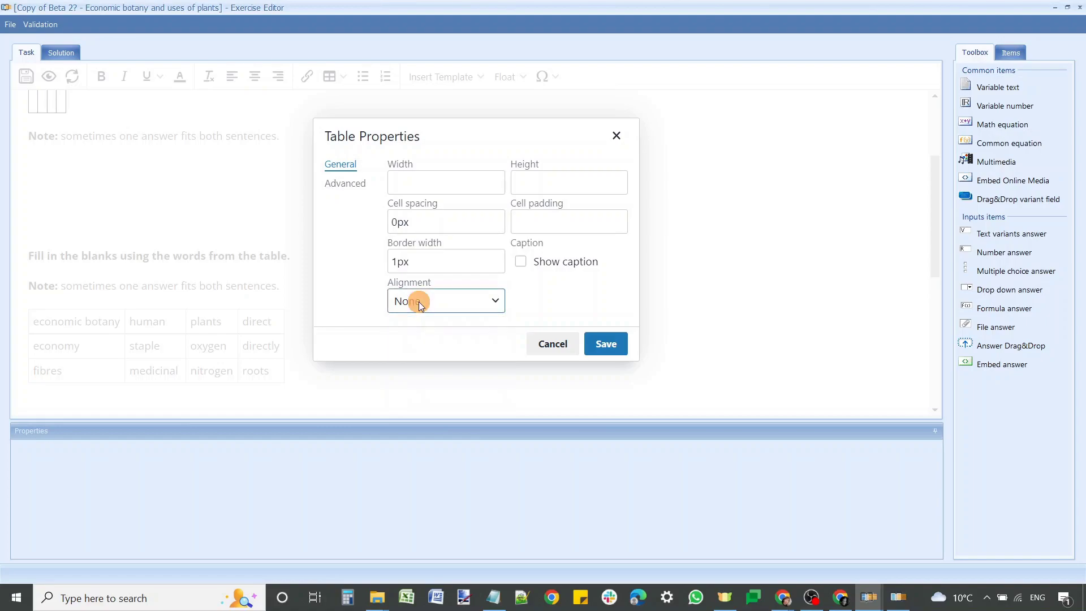
Keep the five-column table's border style Solid, set its border color to black (#000000), and save the properties
click(352, 187)
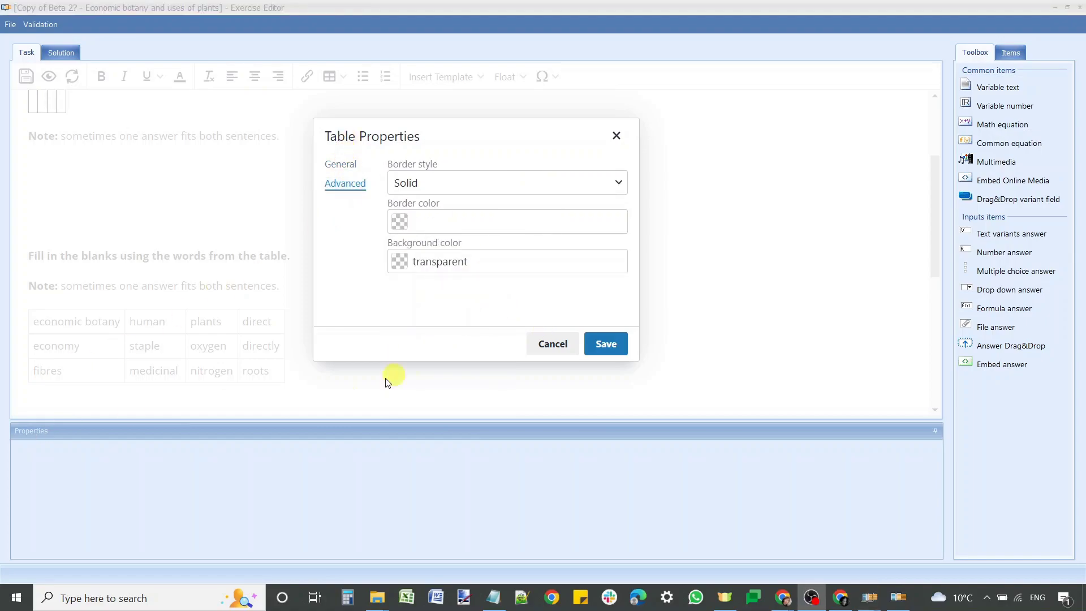
click(429, 182)
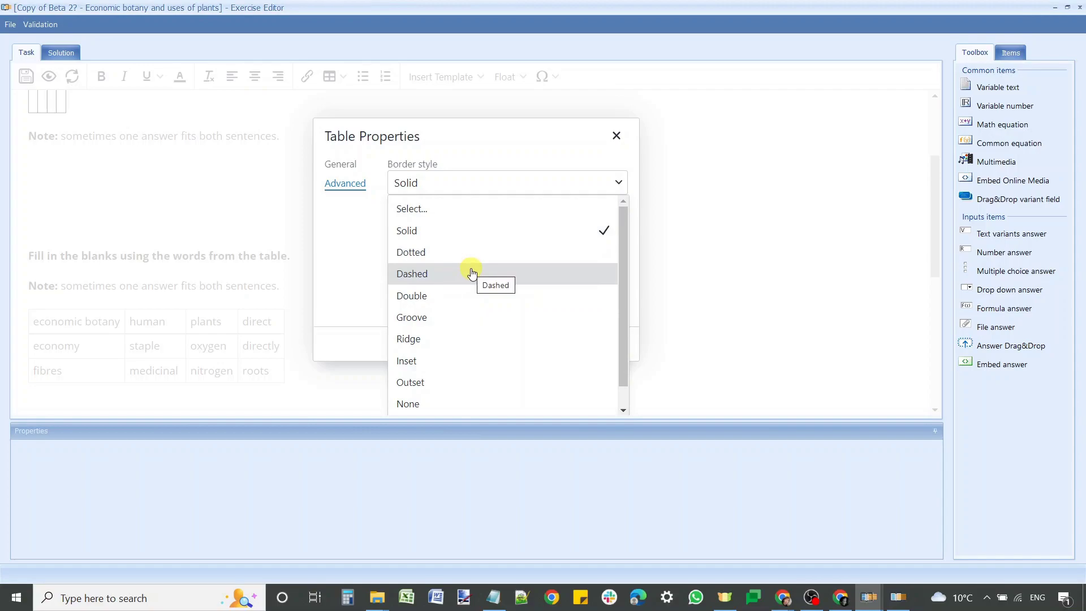
click(473, 229)
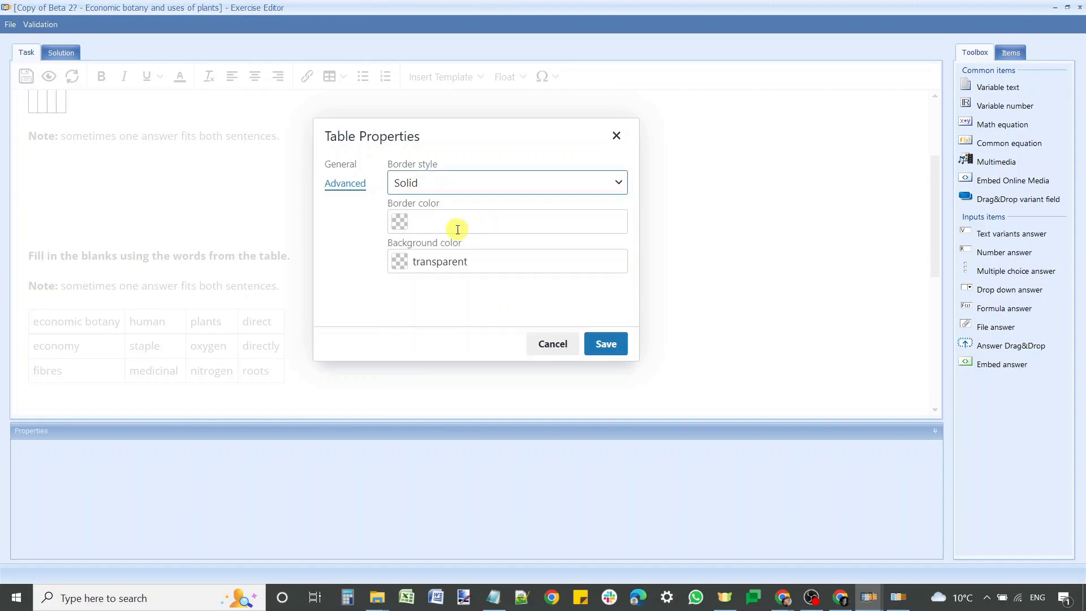
click(398, 228)
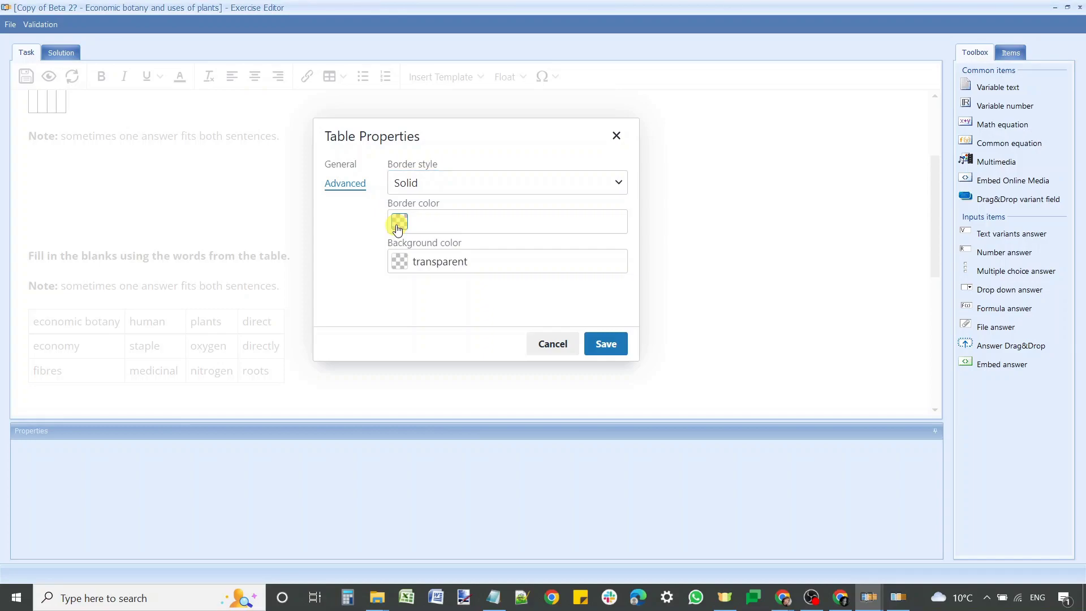
click(399, 223)
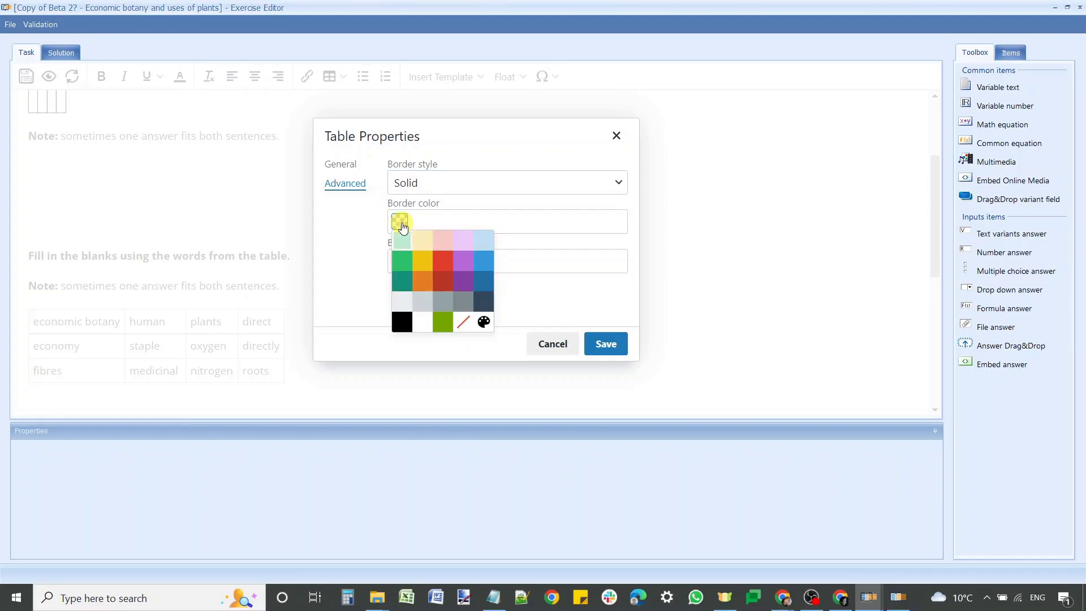
click(401, 322)
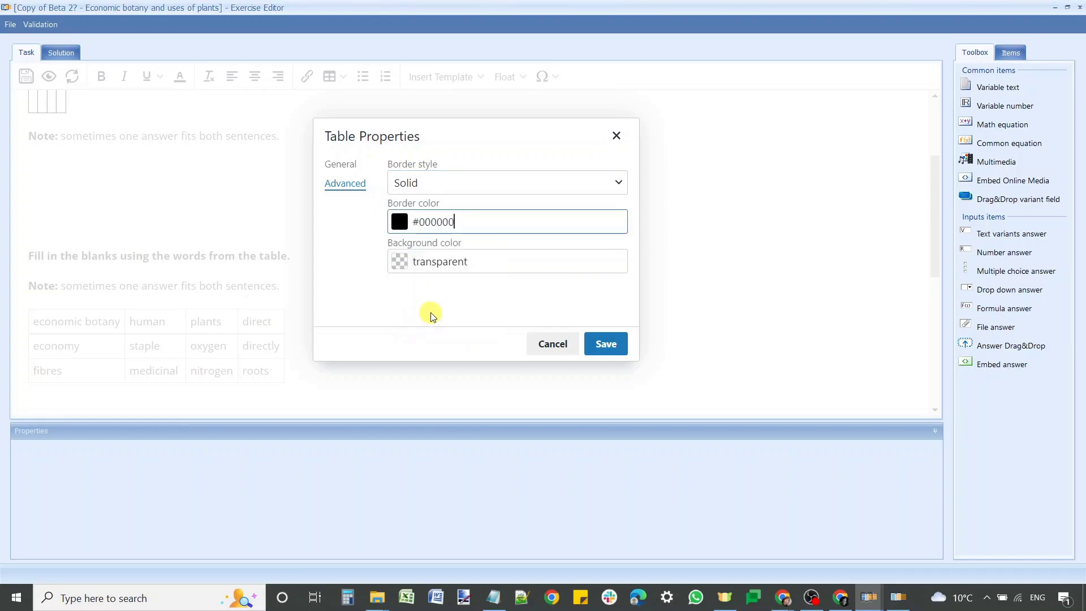
click(606, 343)
click(310, 210)
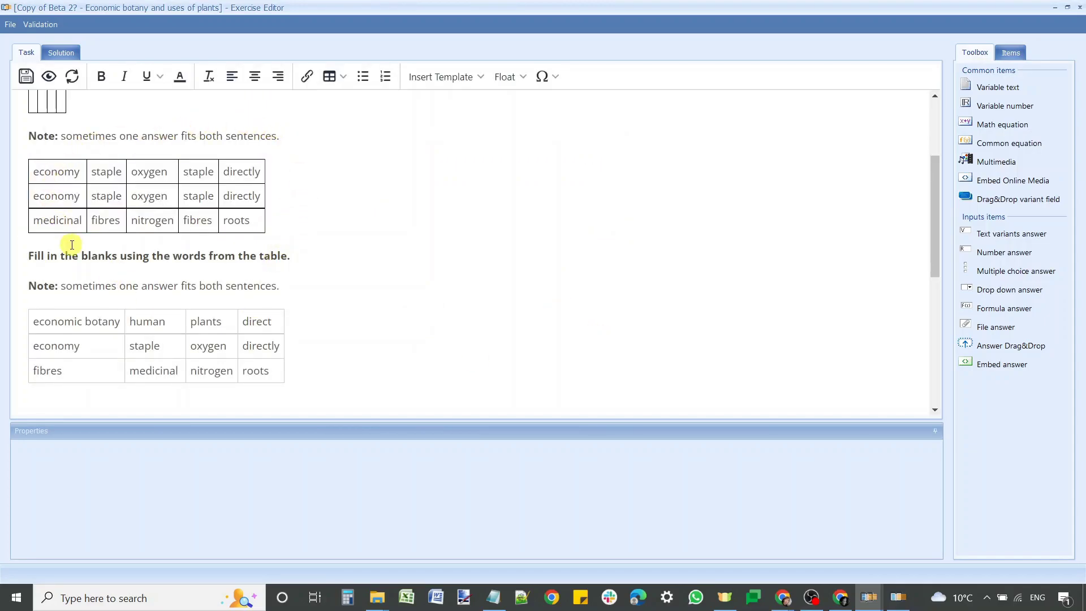
Preview the black-bordered table in Desktop view at 110% zoom and return to the exercise editor
click(49, 76)
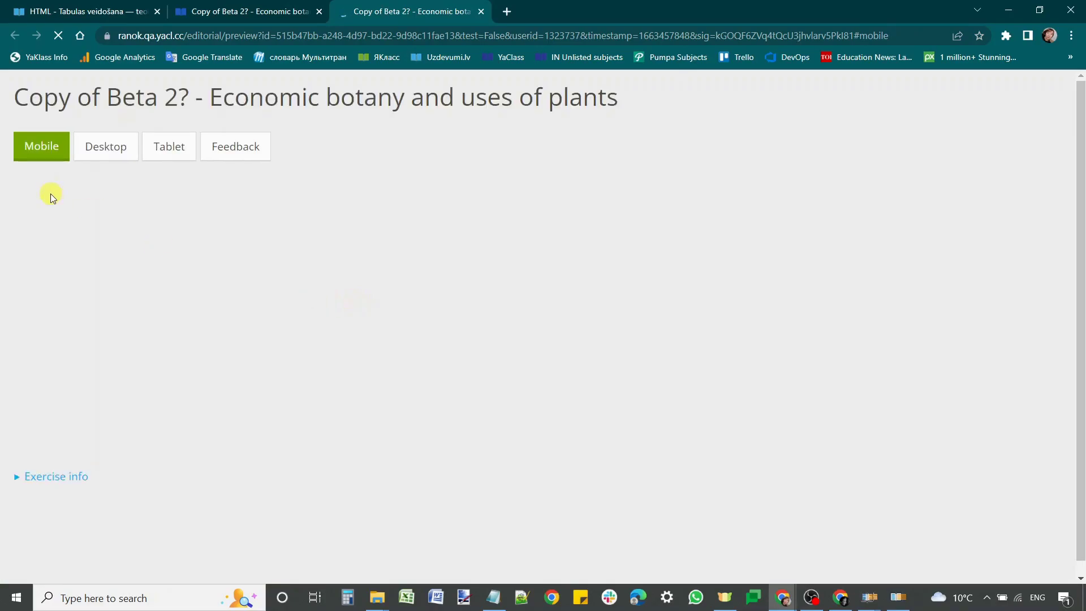
click(84, 153)
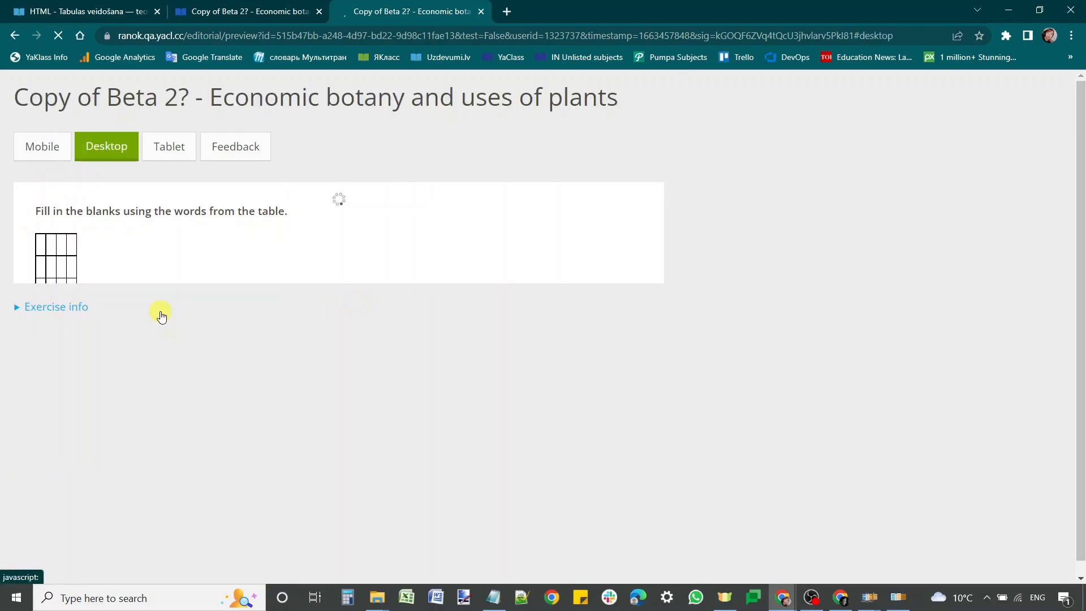
scroll(371, 424, down, 2)
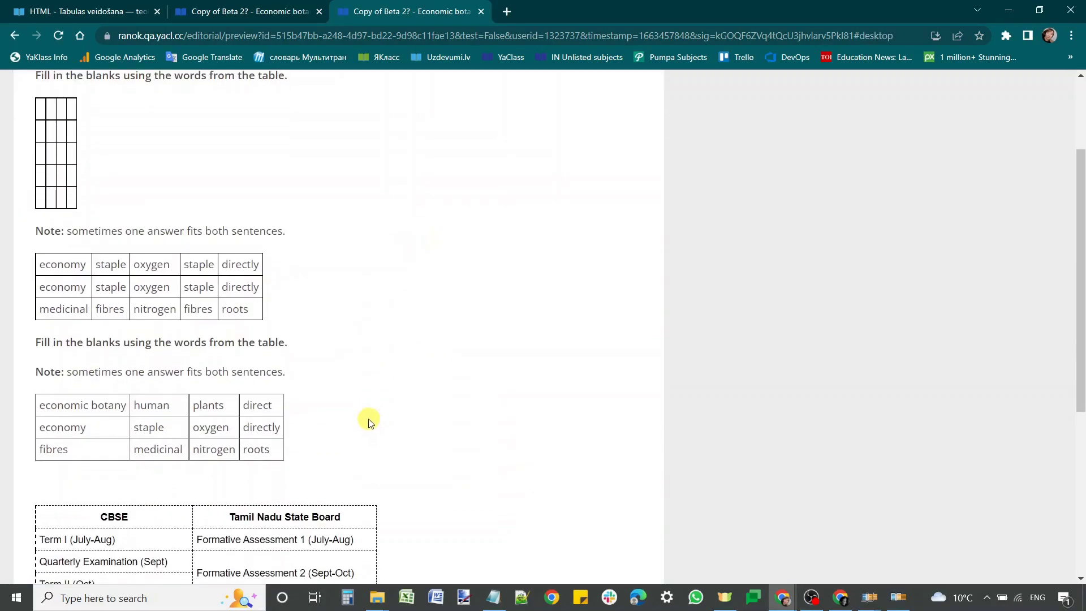
key(ctrl+plus)
key(ctrl+plus)
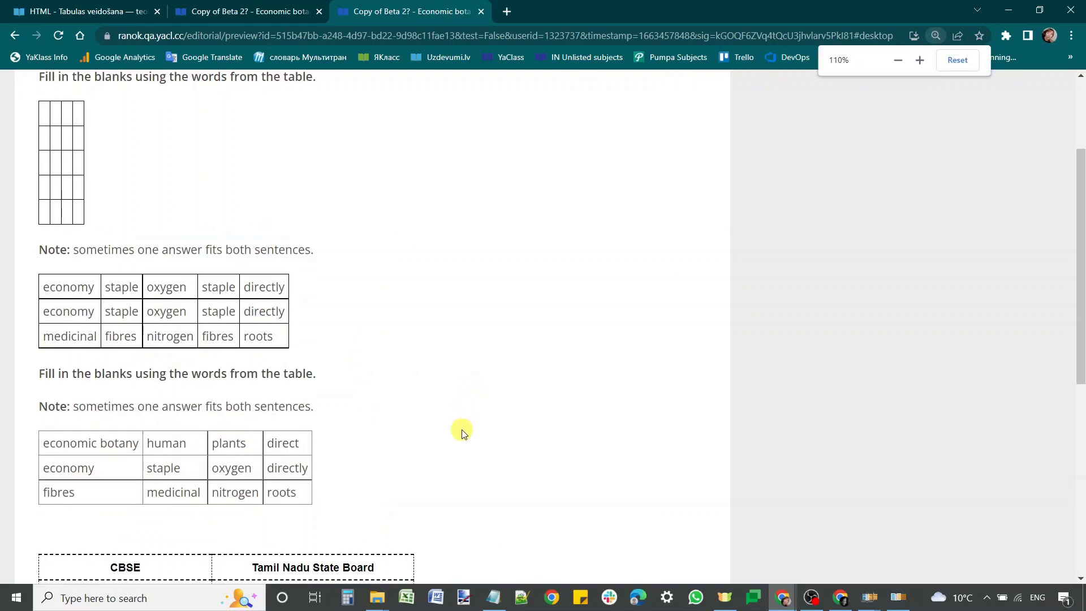
scroll(422, 351, up, 1)
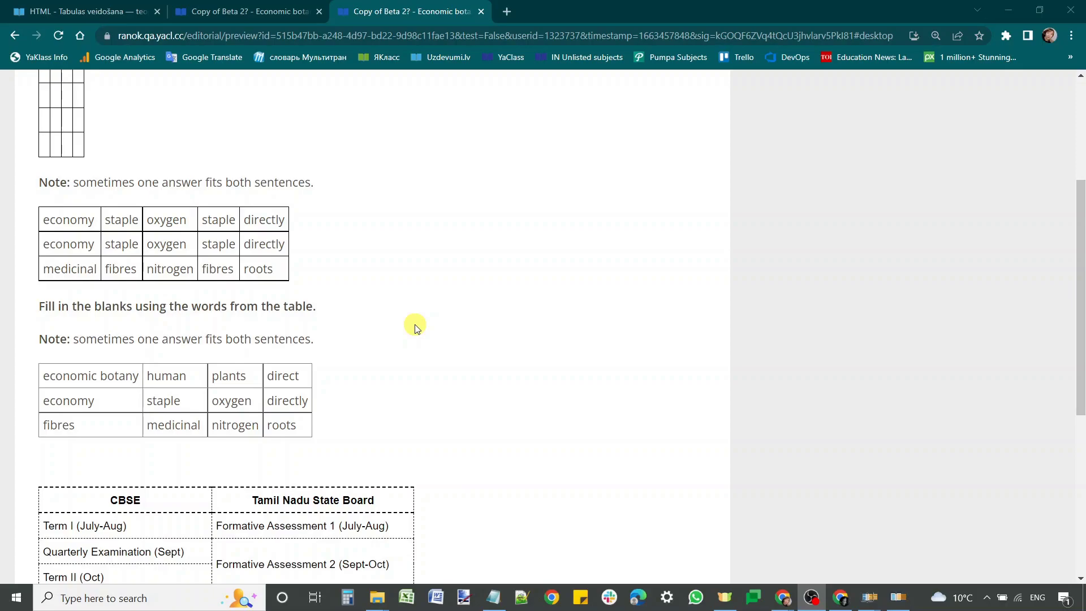
click(280, 262)
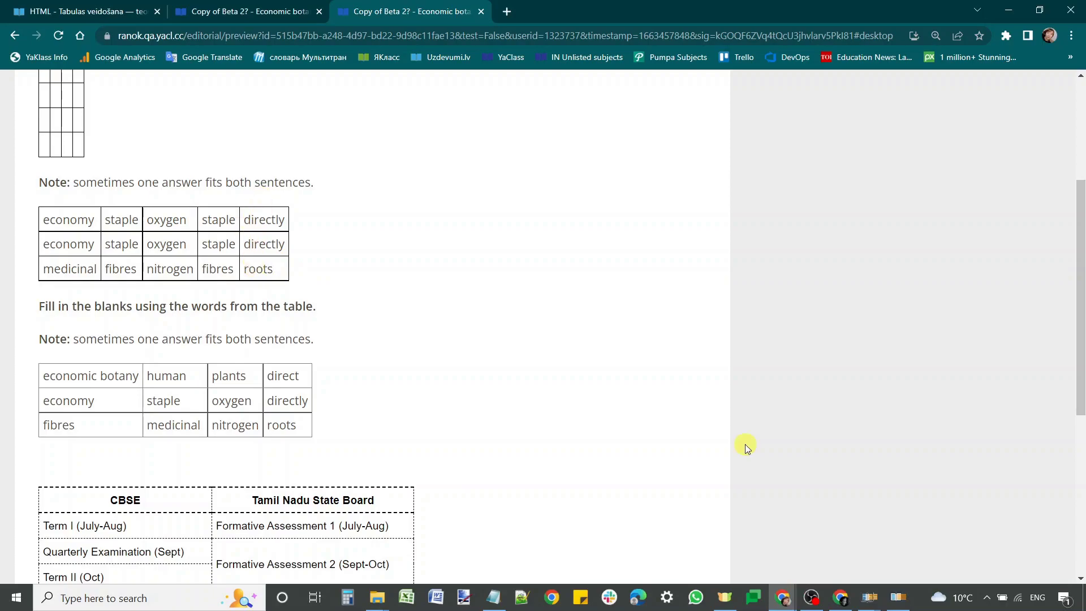
click(898, 600)
click(897, 602)
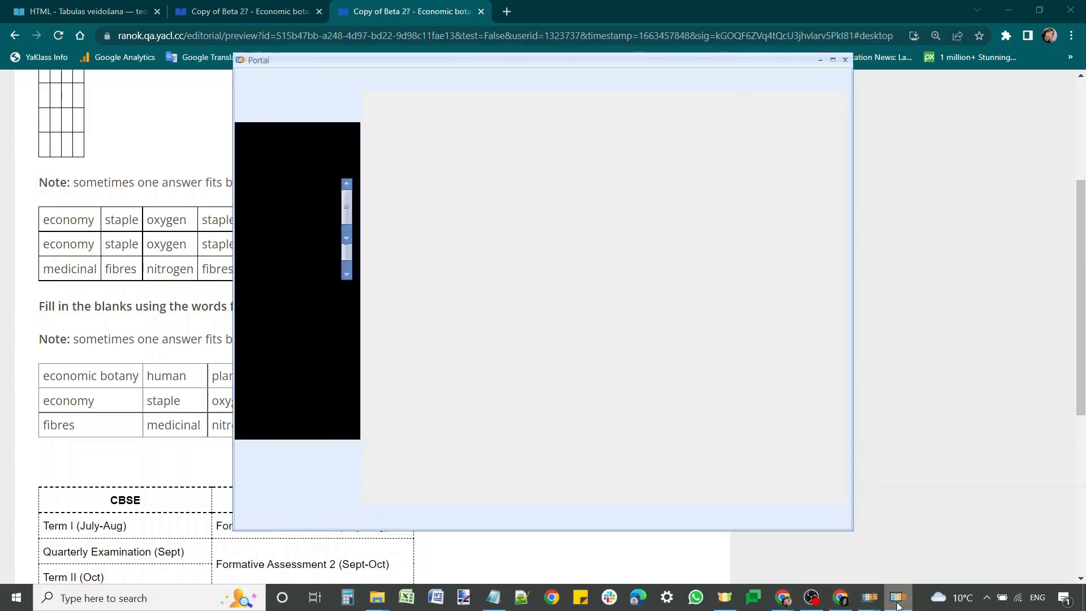
click(869, 600)
click(911, 549)
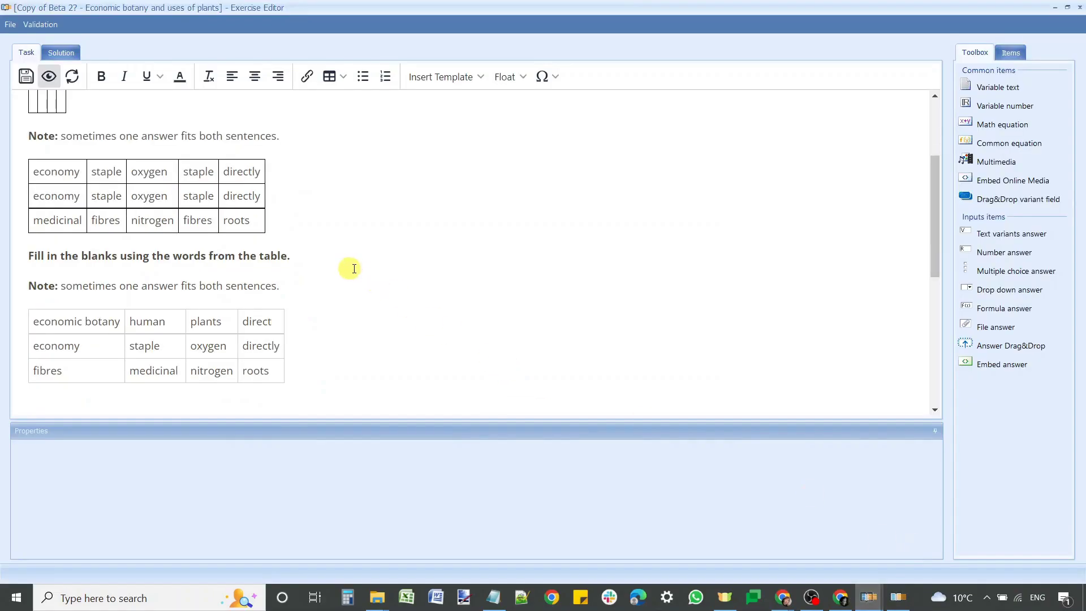
Open the five-column table's advanced properties and remove its border color
click(222, 213)
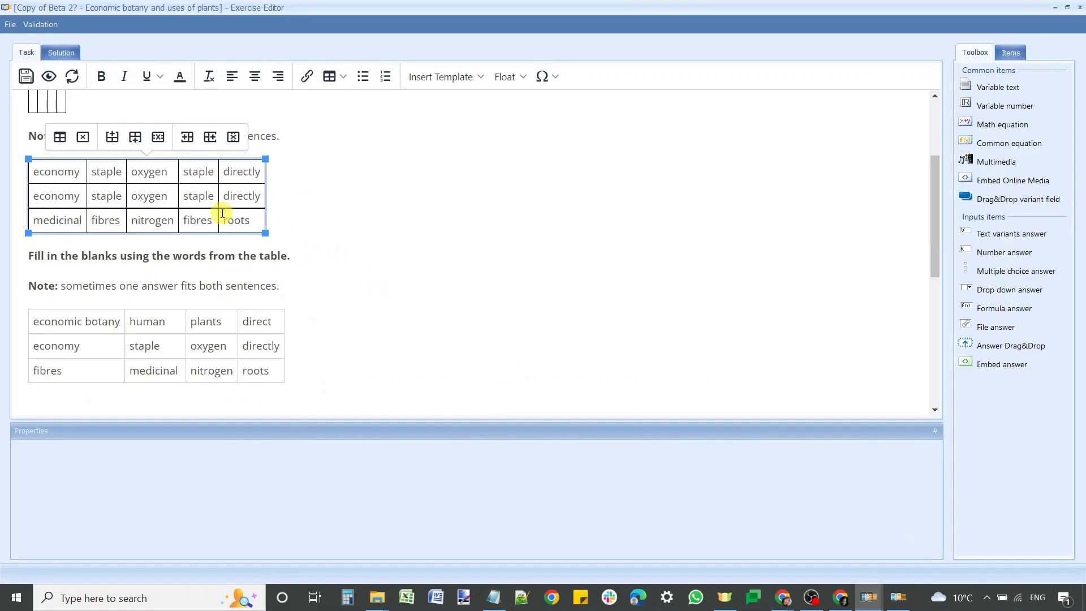
click(334, 79)
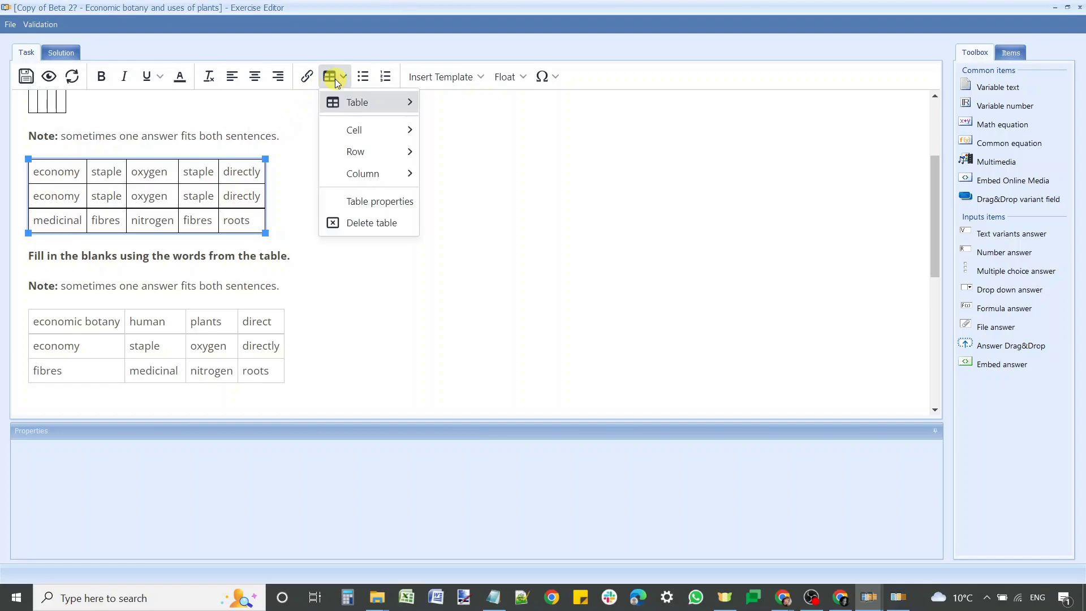
click(365, 200)
click(345, 183)
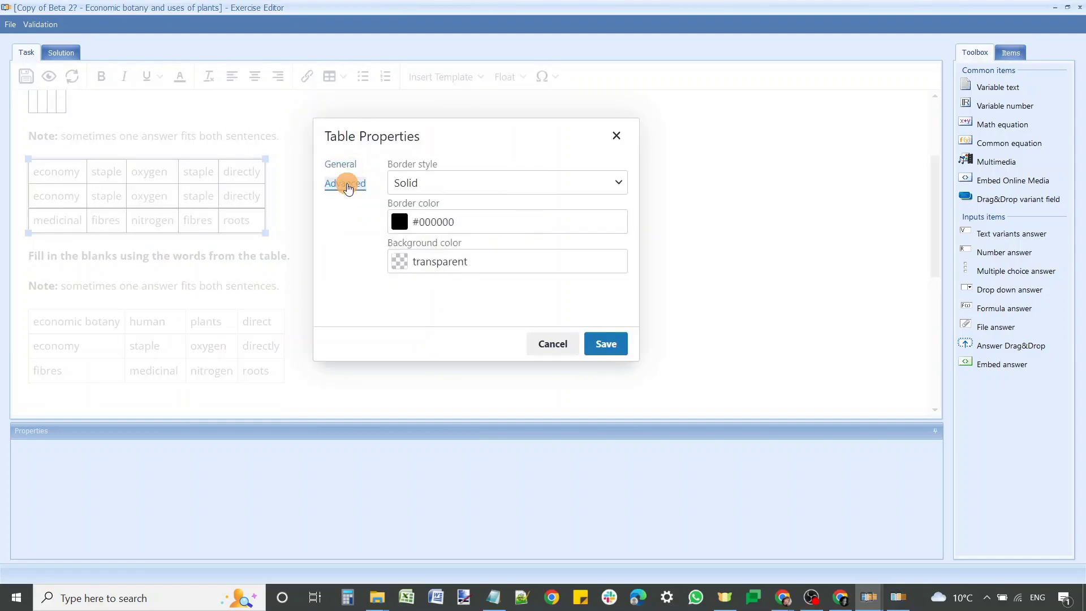
click(401, 223)
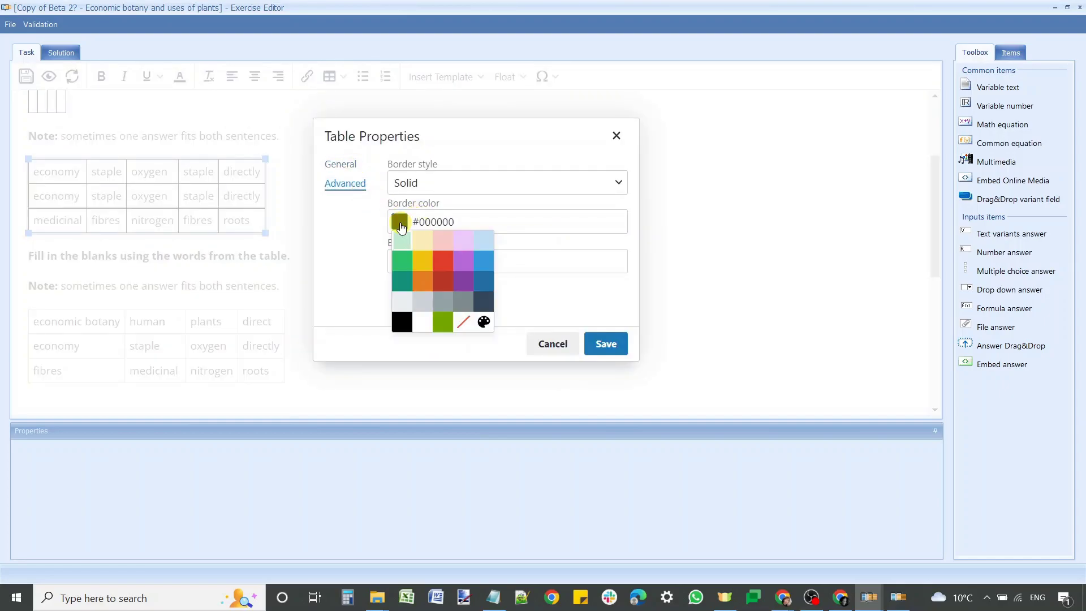
click(465, 327)
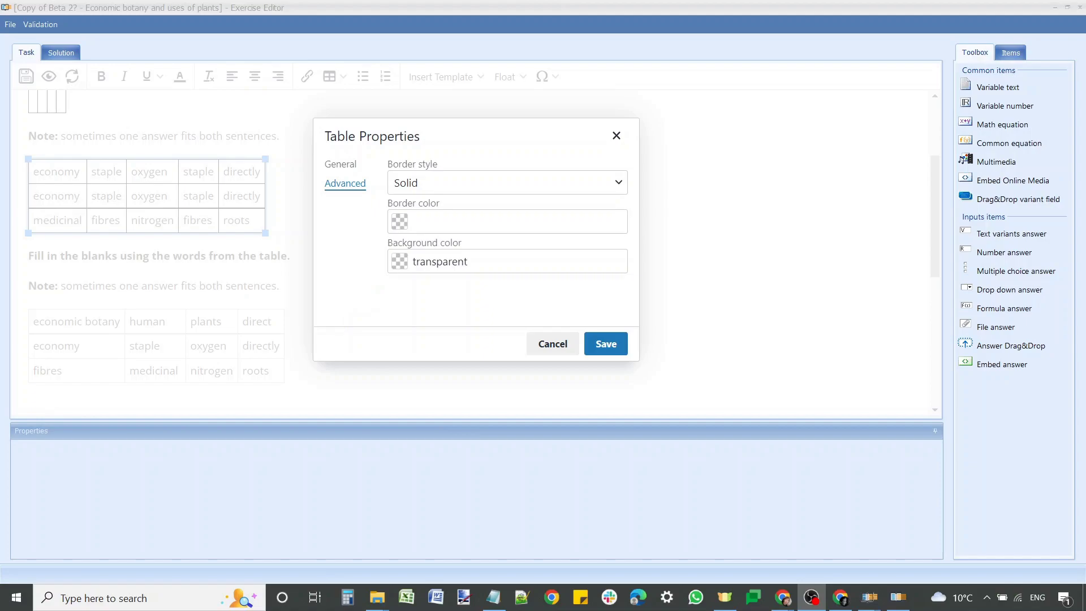
Give the five-column table the custom border color #76a900 and save the table properties
key(alt+Tab)
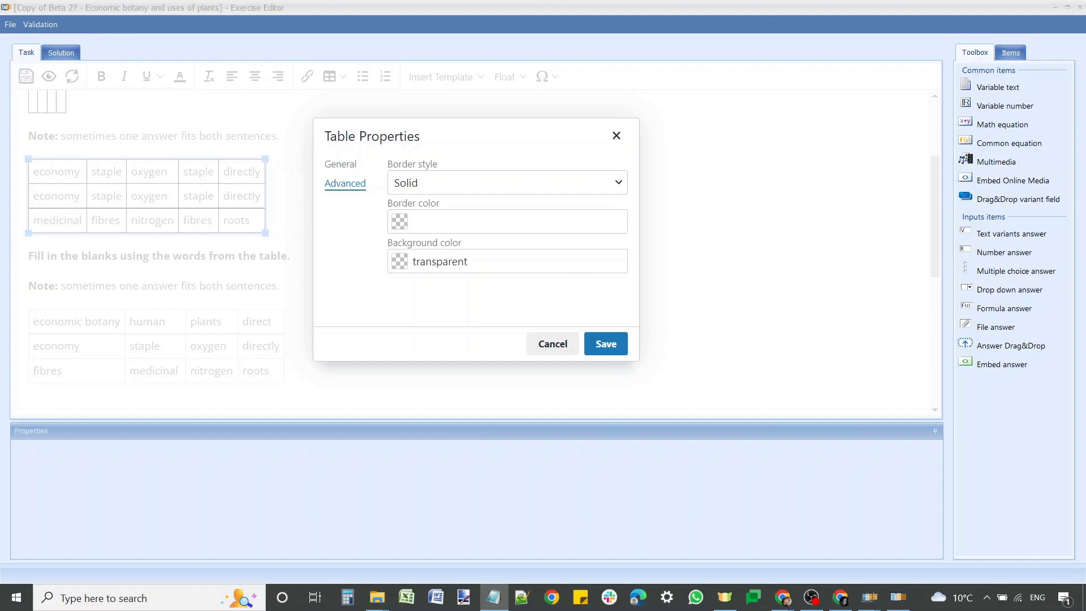
click(400, 222)
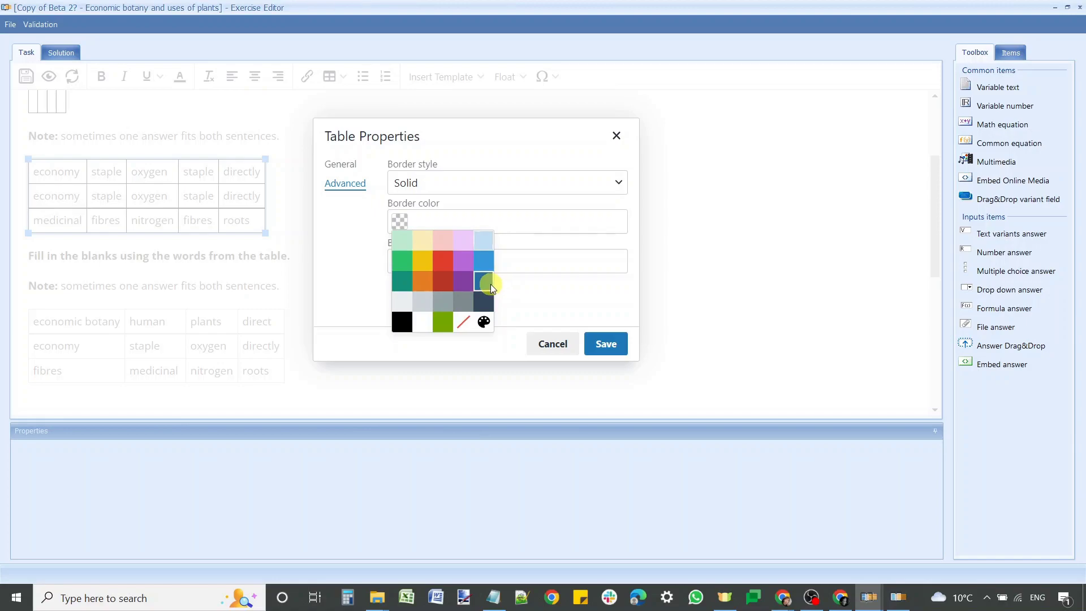
click(484, 322)
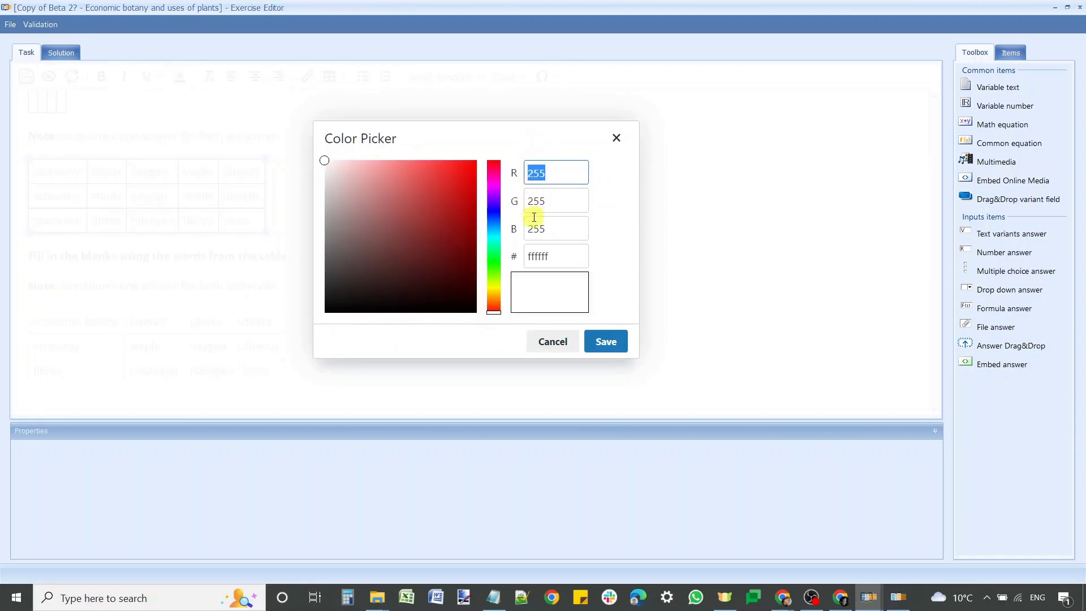
click(553, 258)
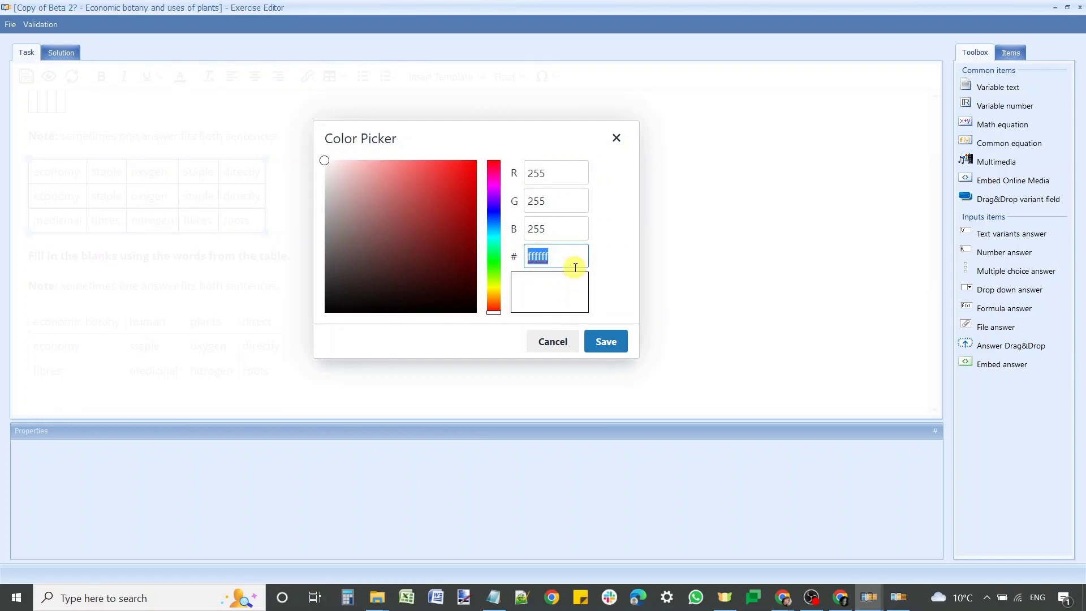
key(alt+Tab)
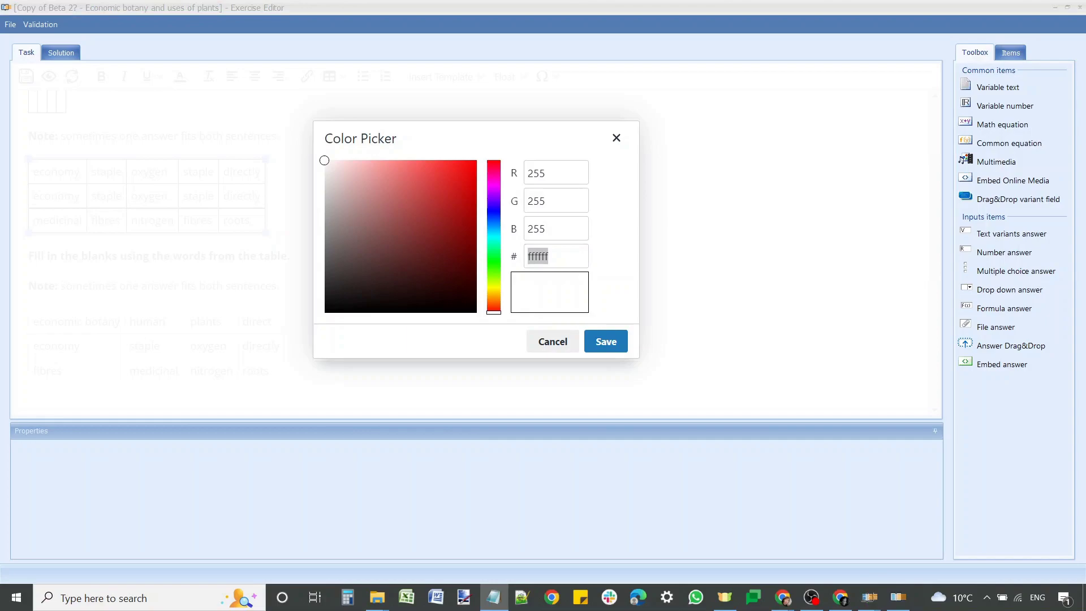
click(572, 252)
drag(567, 253, 522, 261)
text(76a900)
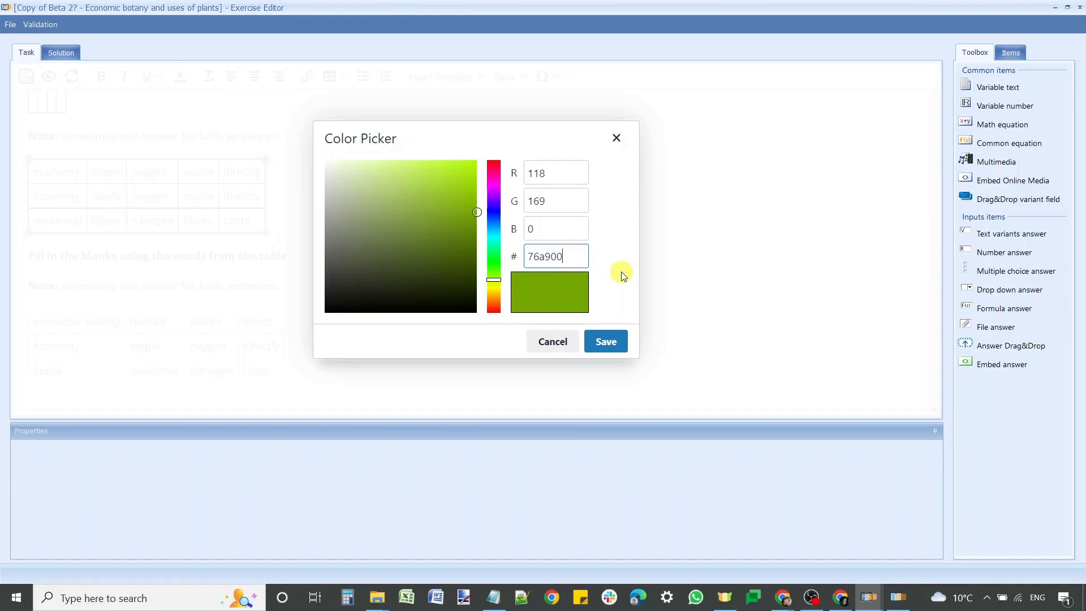
click(606, 342)
click(608, 342)
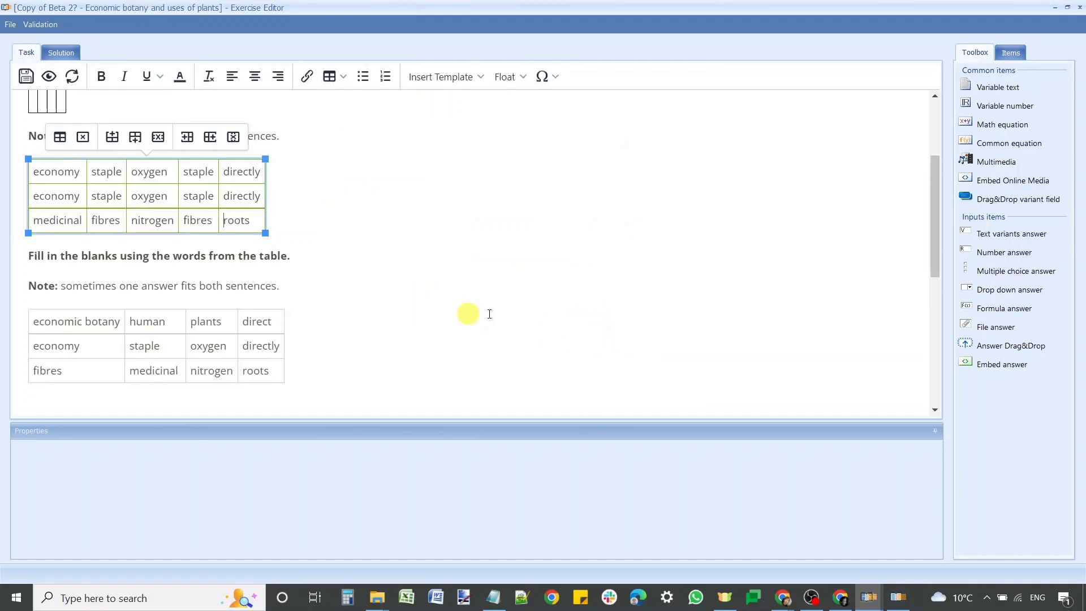
click(310, 211)
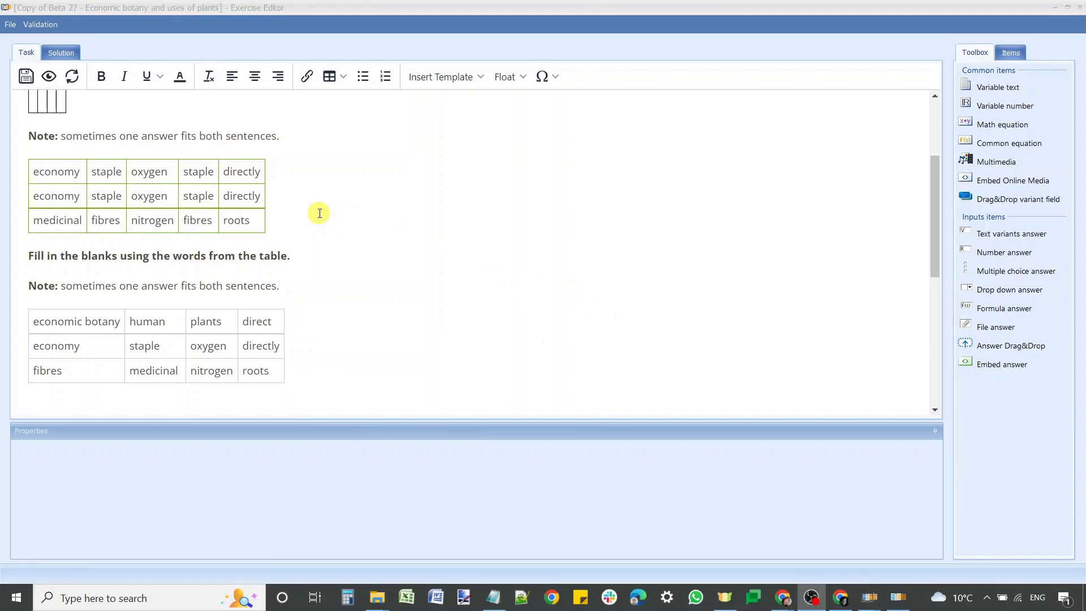
Remove the border color from the five-column table and save the table properties
click(151, 220)
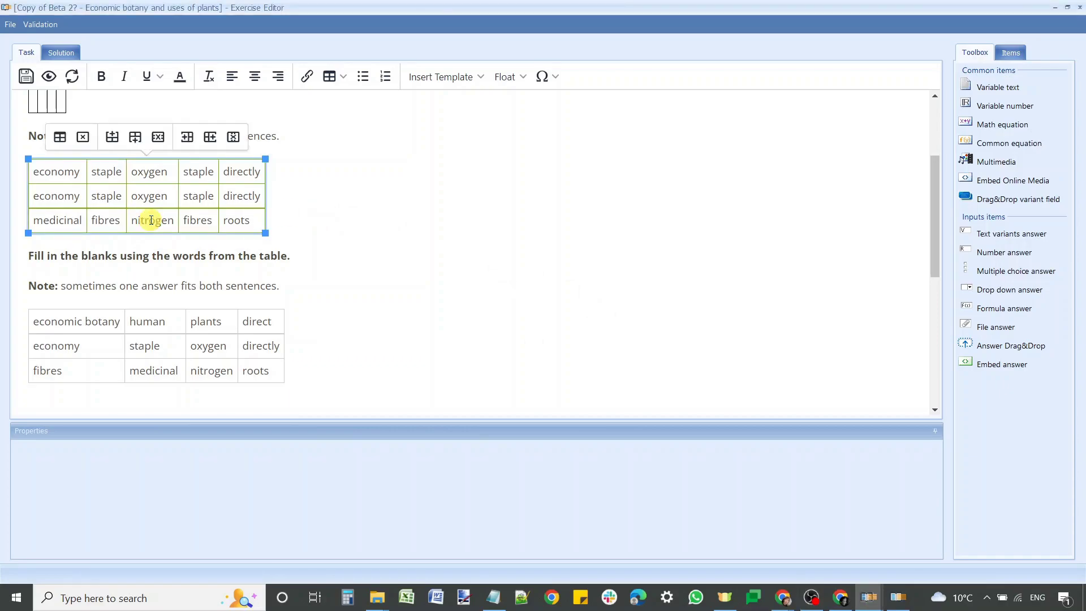
click(330, 77)
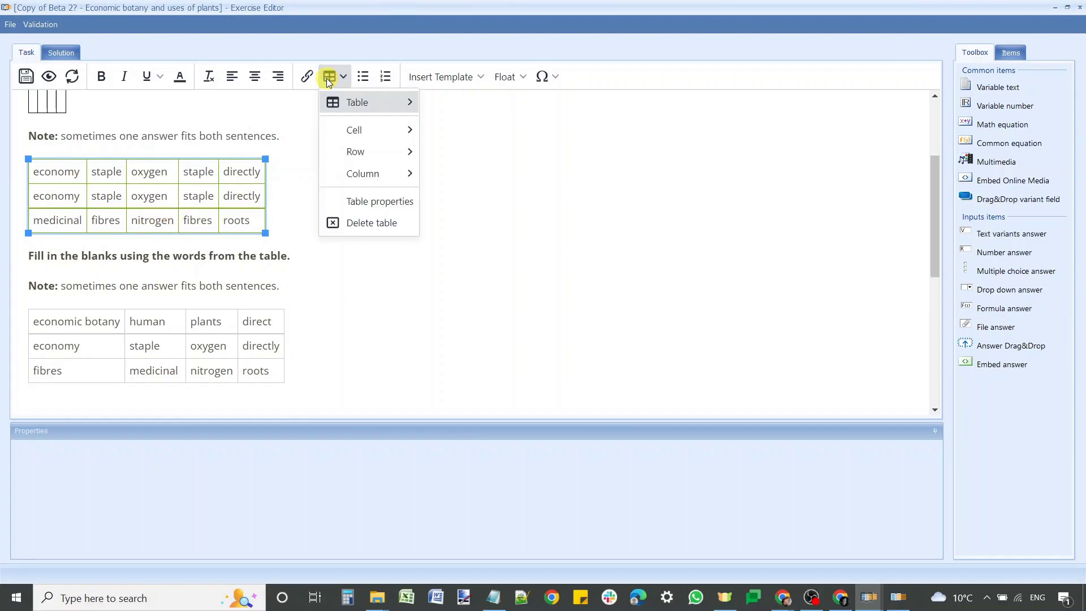
click(371, 198)
click(342, 183)
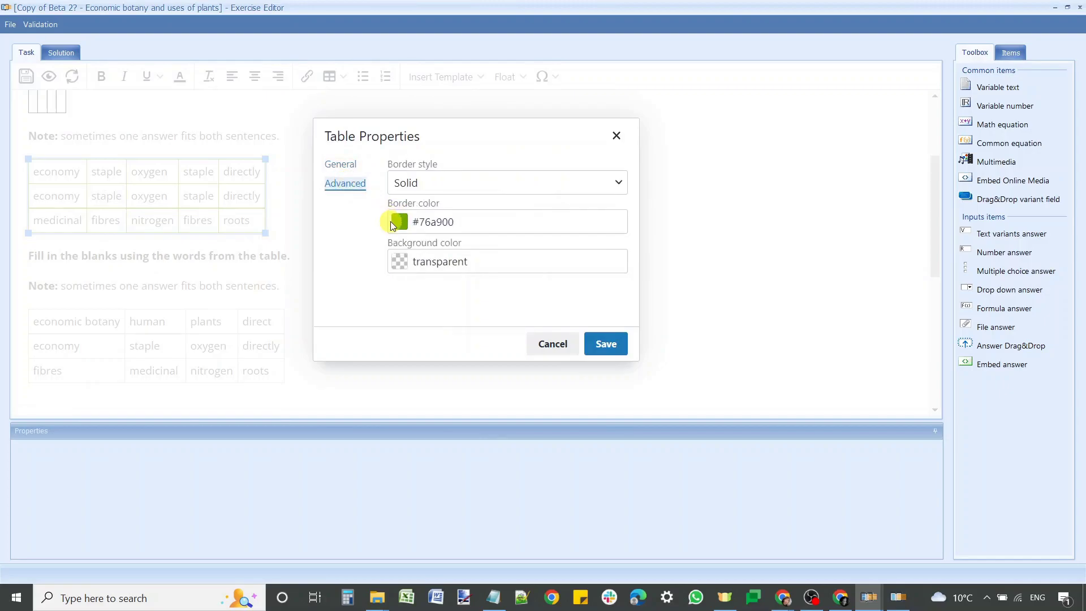
click(398, 223)
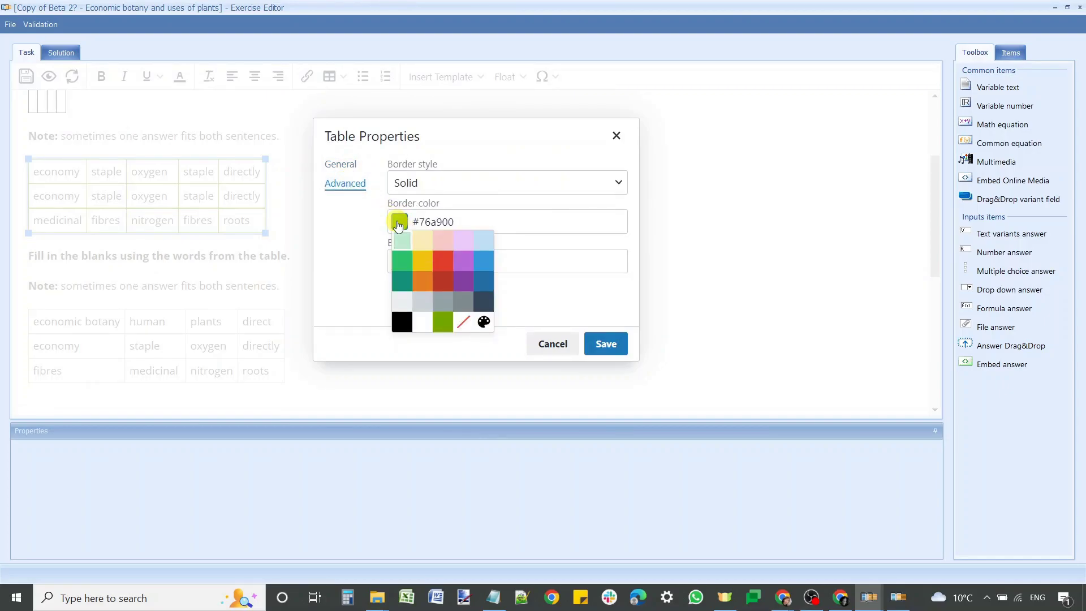
click(463, 324)
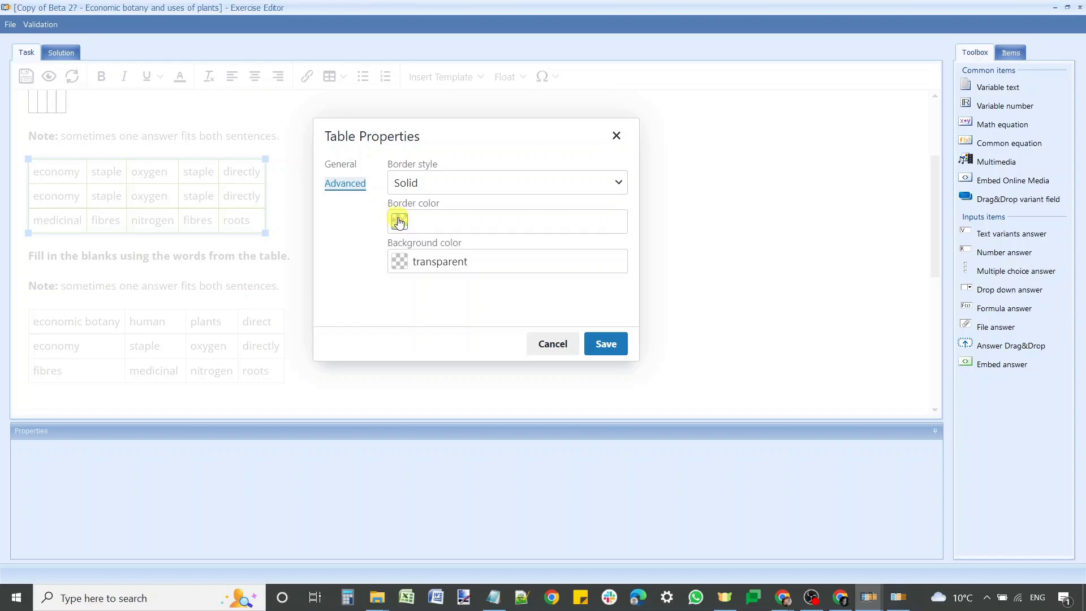
click(606, 344)
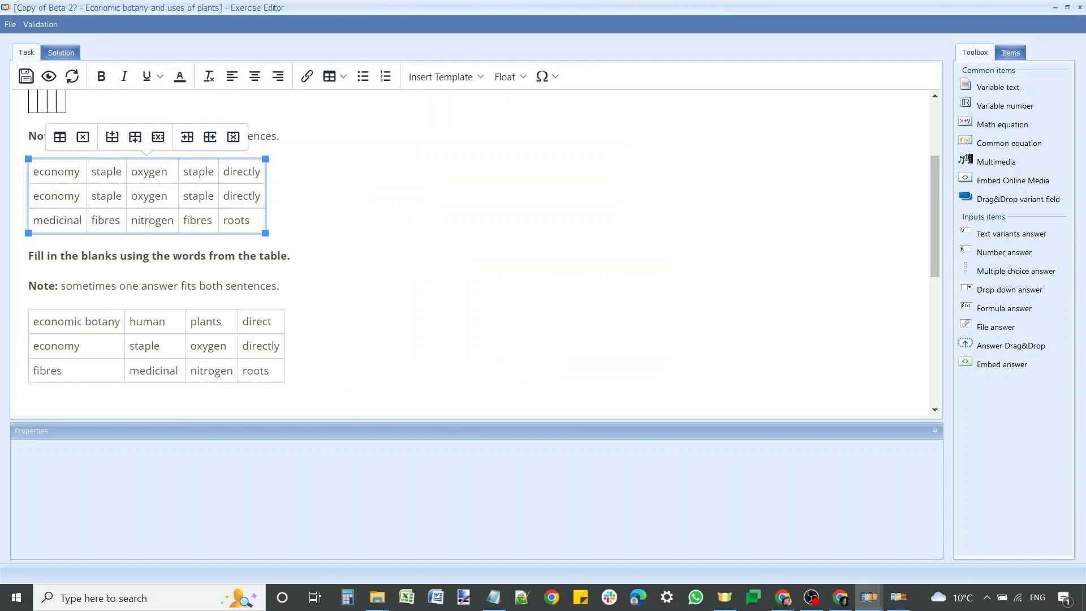
Delete the five-column table and undo the deletion
click(73, 191)
click(330, 79)
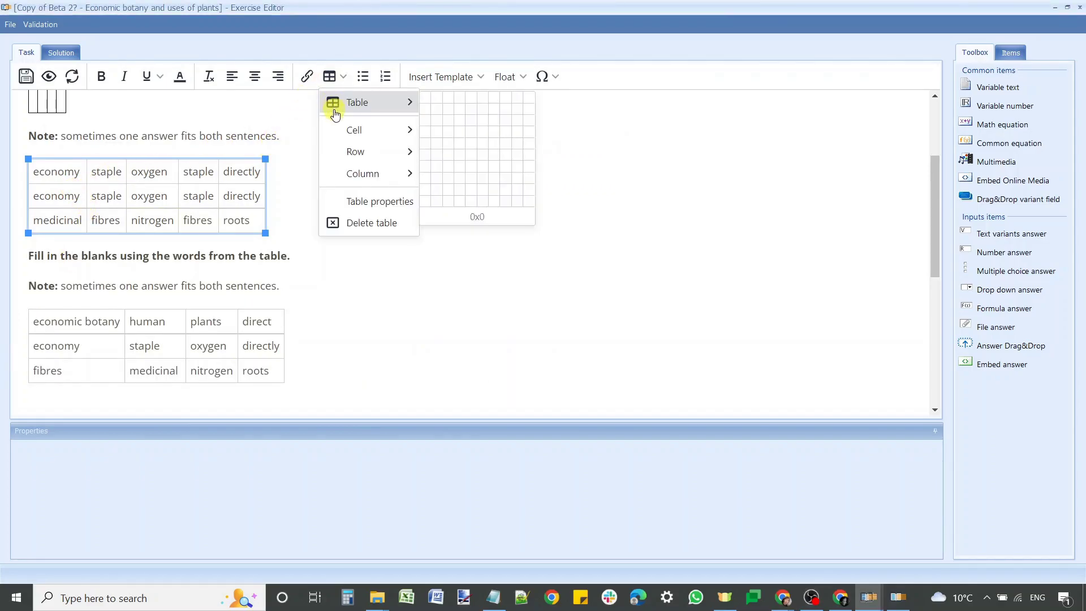
click(359, 226)
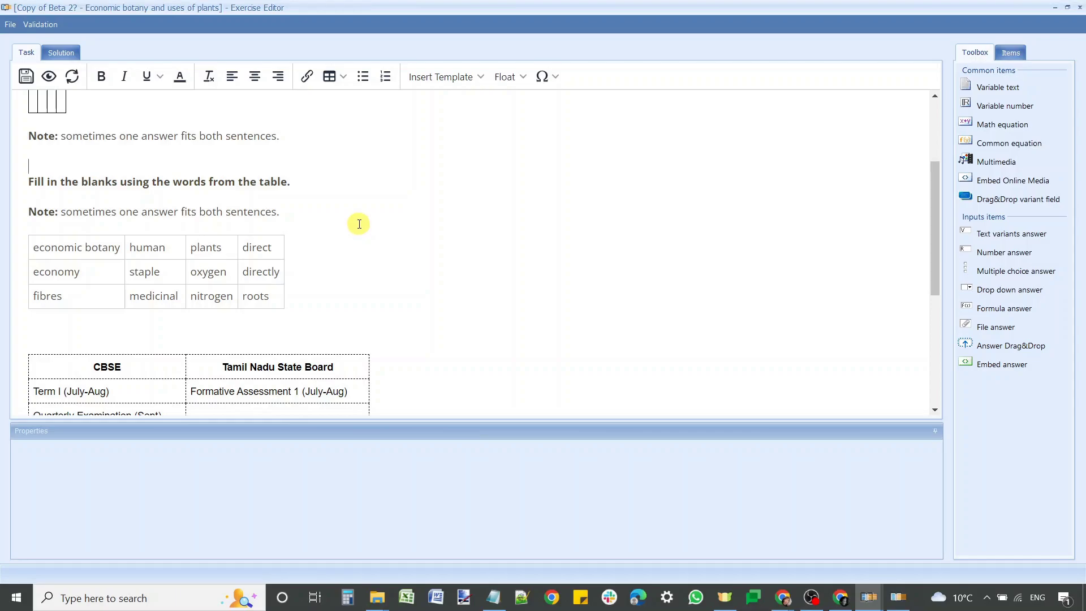
key(ctrl+z)
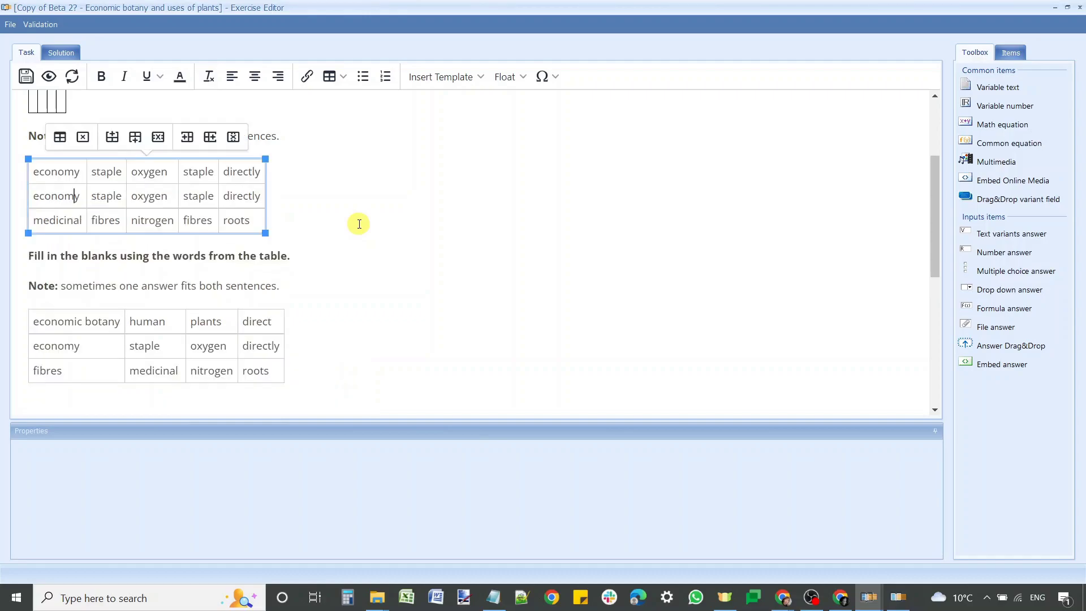
click(302, 201)
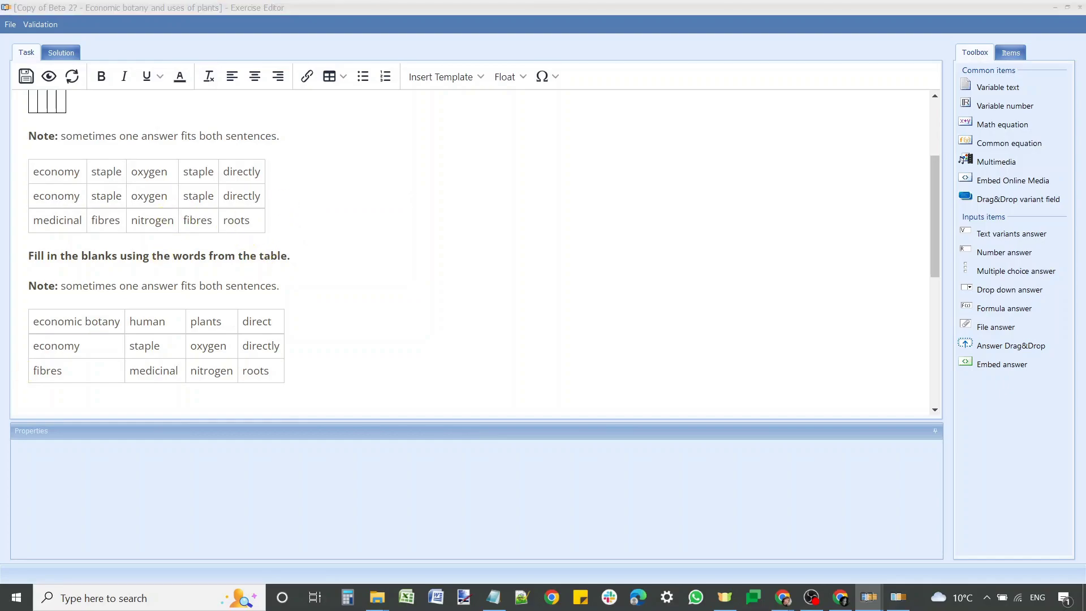
Review the five-column table's advanced properties and close them without changes
click(96, 175)
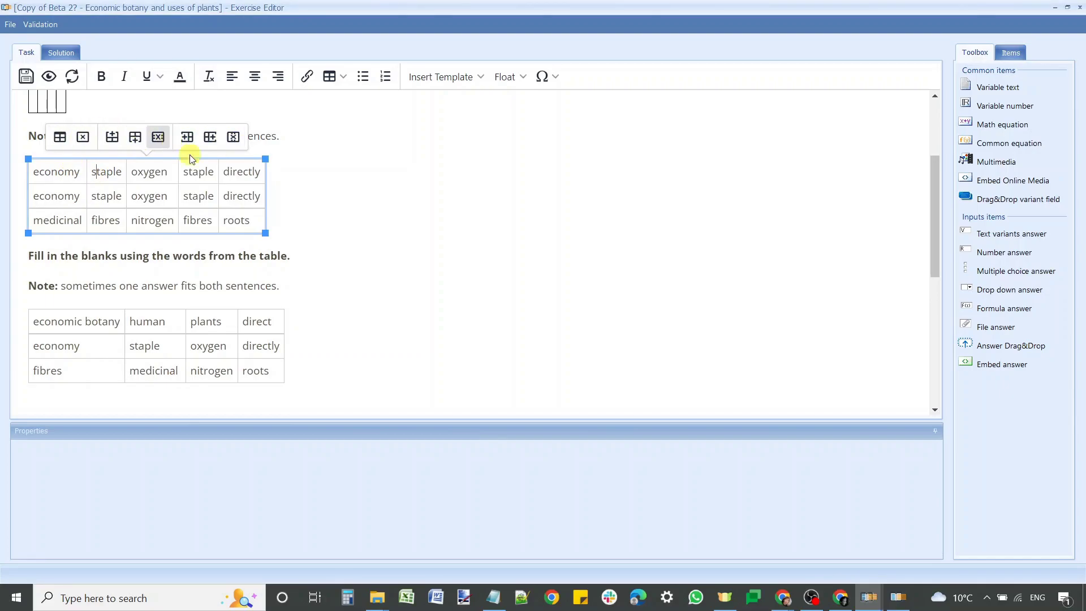
ctrl+scroll(343, 227, up, 4)
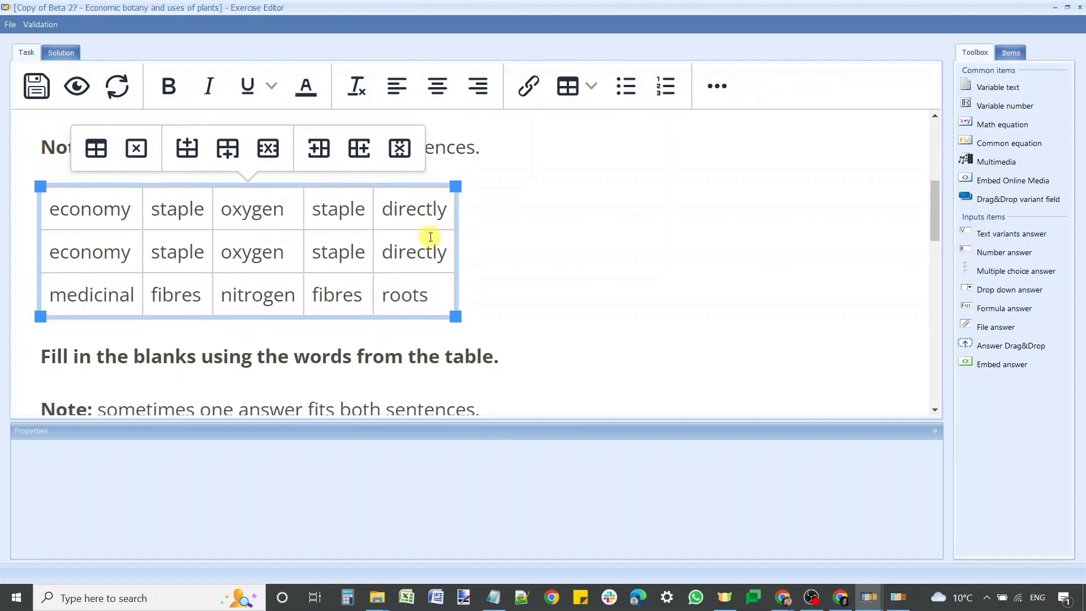
ctrl+scroll(469, 234, down, 3)
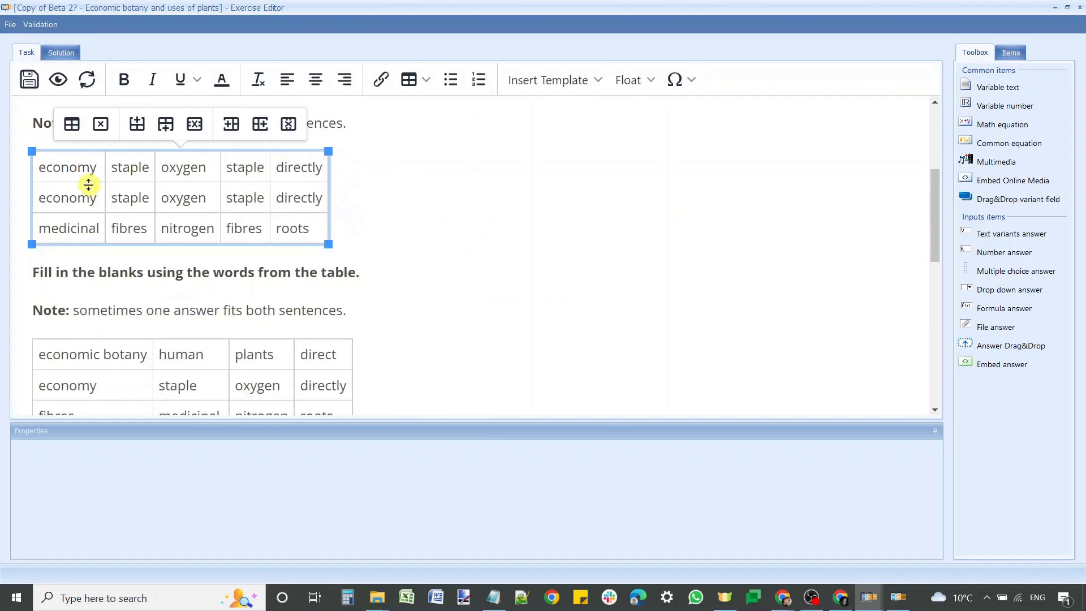
click(73, 124)
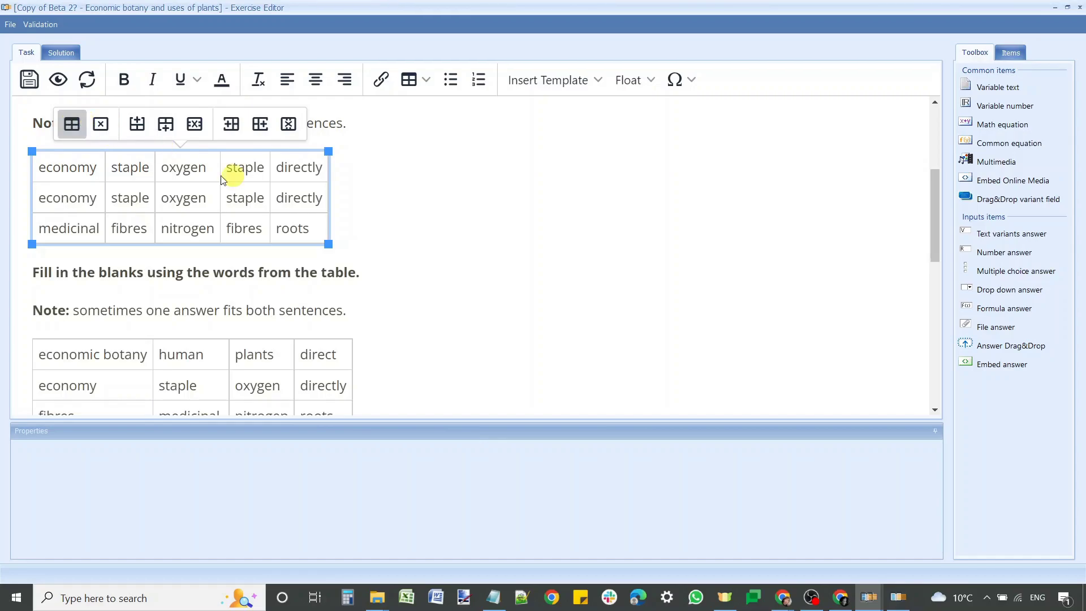
click(312, 169)
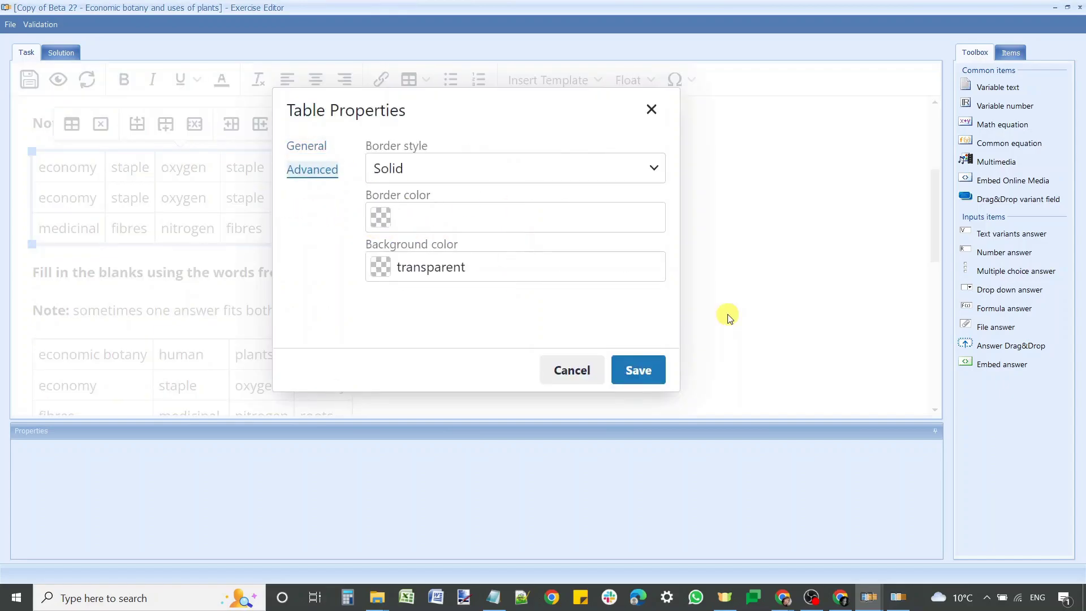
click(652, 108)
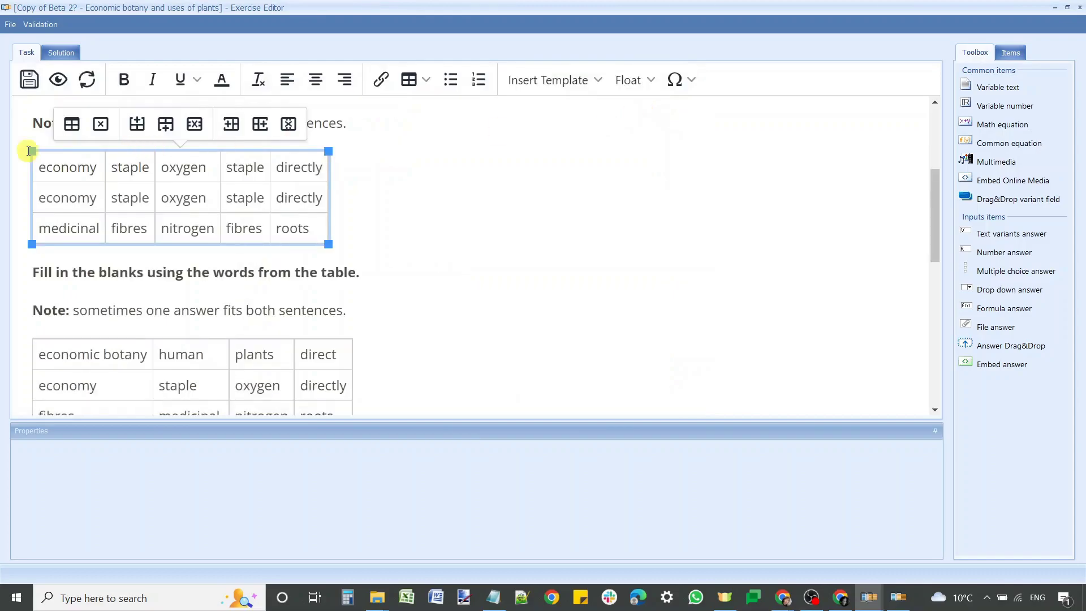
Delete the whole five-column table using its quick table controls, and restore it
click(99, 127)
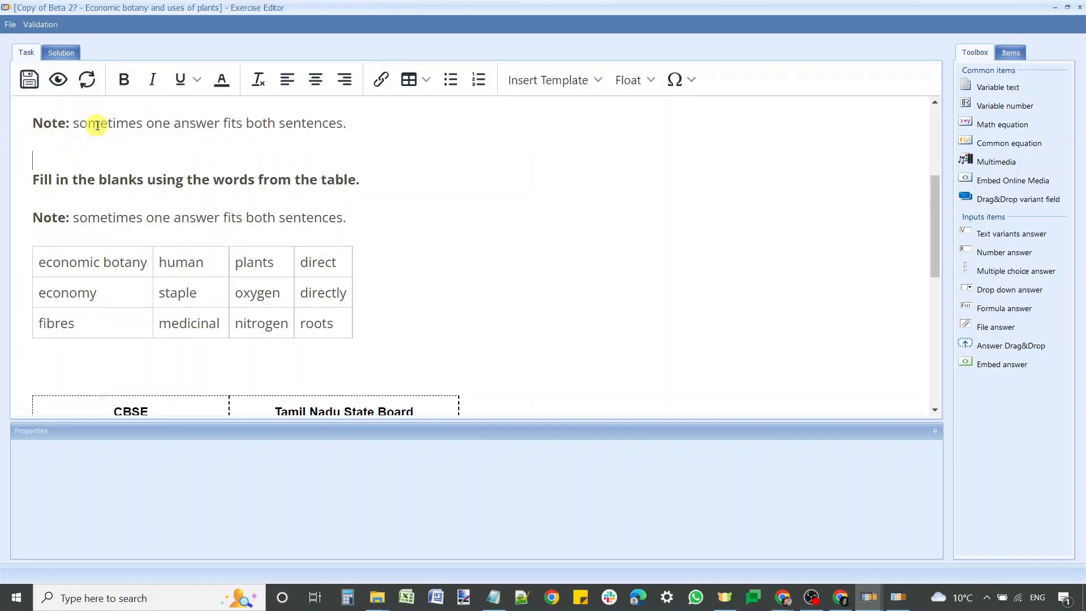
key(ctrl+z)
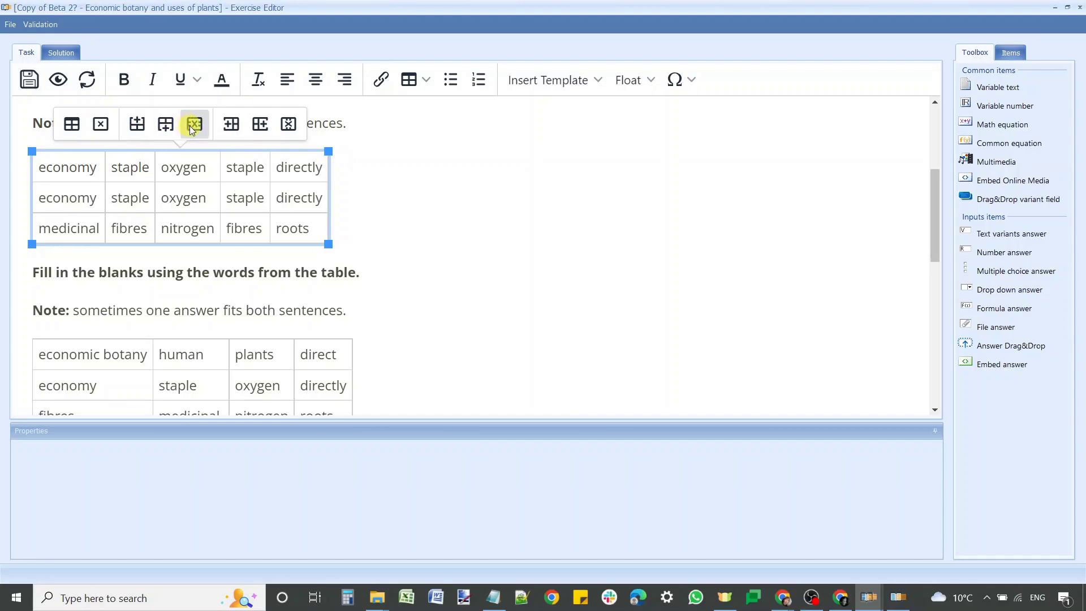
Insert an empty row before and another after the second row of the five-column table, deleting each one again
click(85, 182)
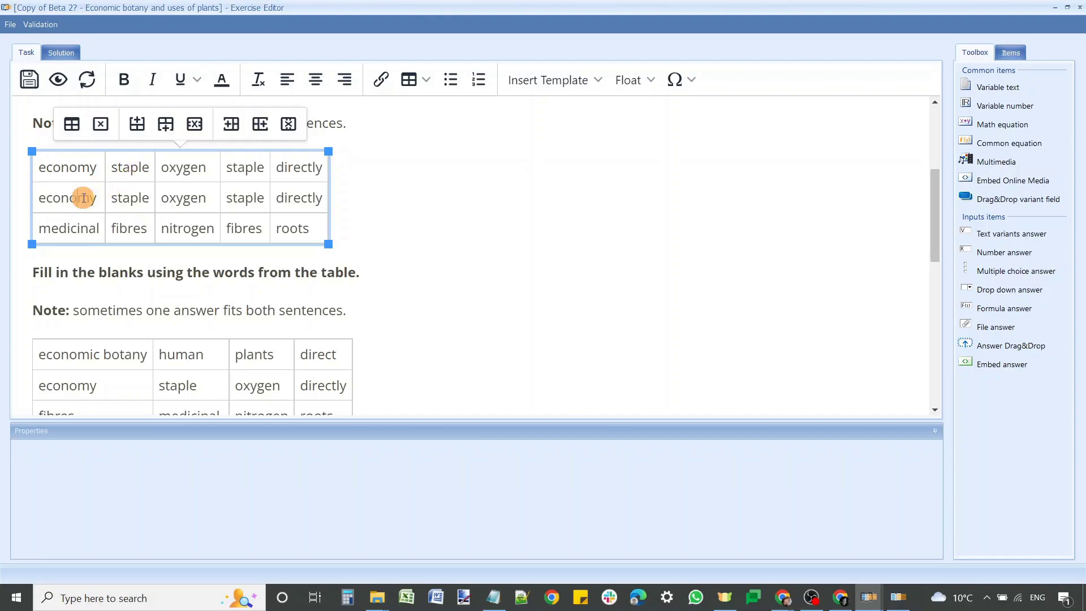
click(137, 123)
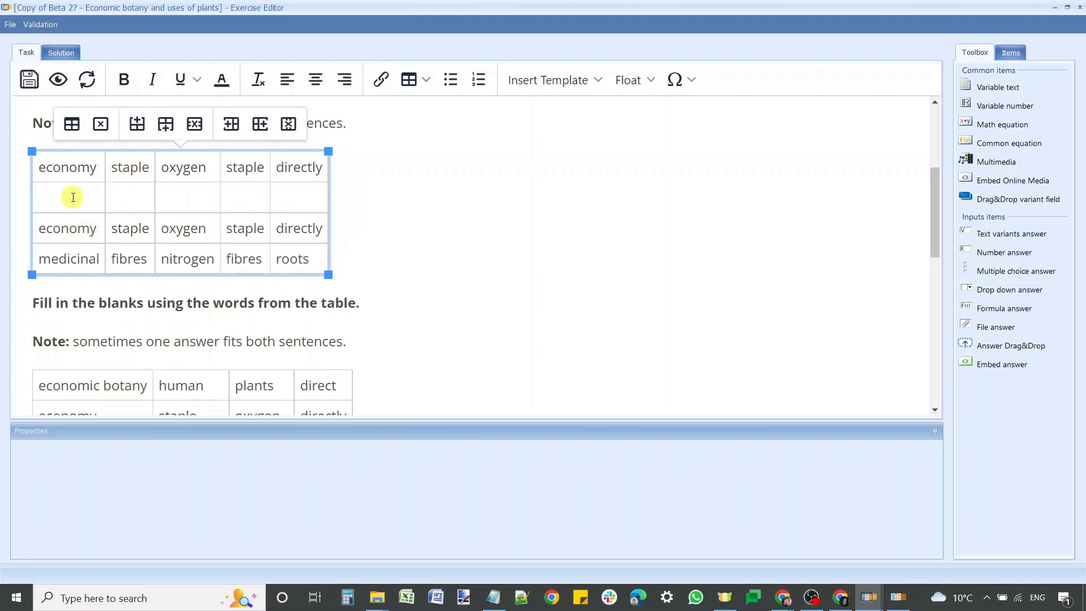
click(71, 196)
click(195, 124)
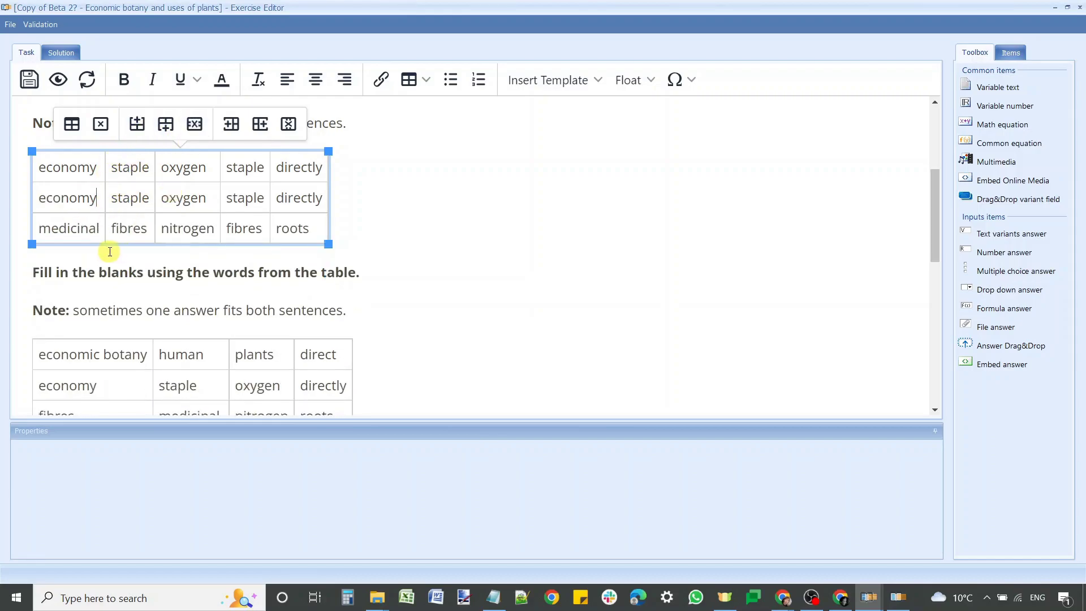
click(78, 200)
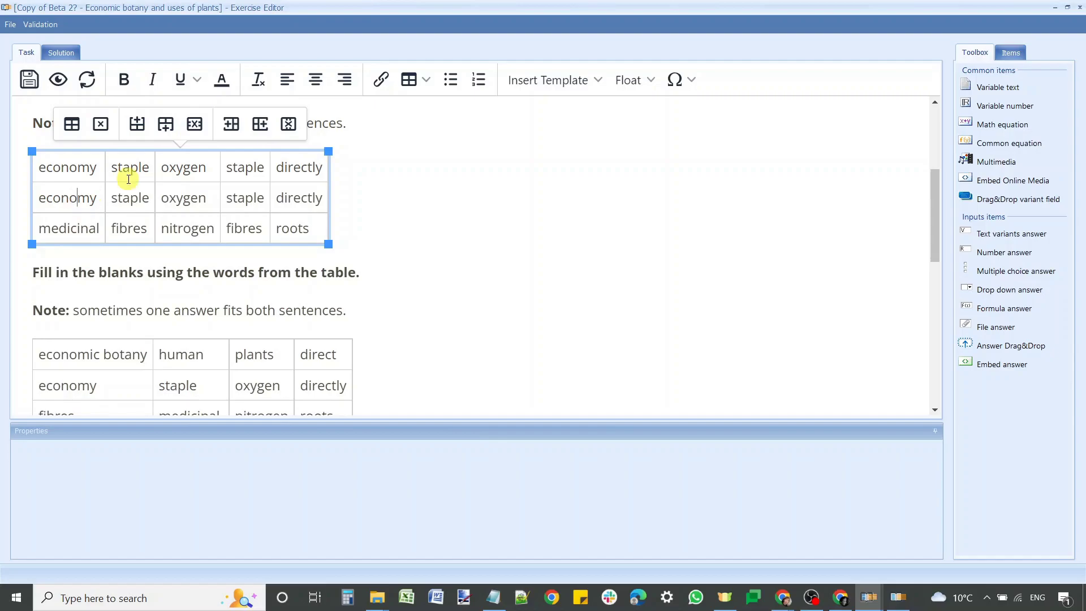
click(165, 125)
click(192, 130)
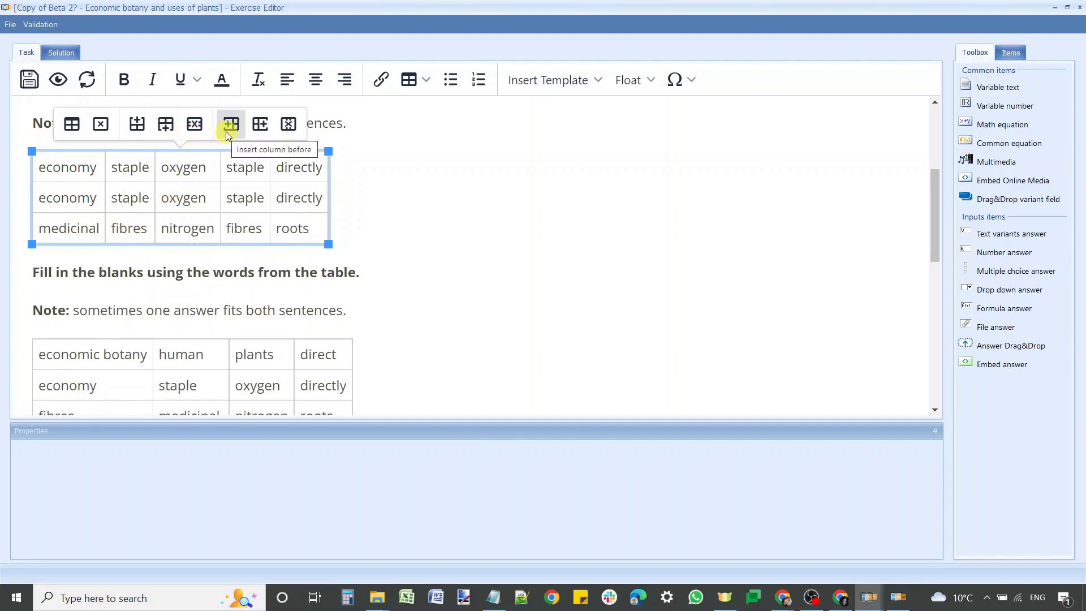
Insert an empty column on each side of the five-column table's oxygen column, and delete both empty columns again
click(196, 168)
click(237, 124)
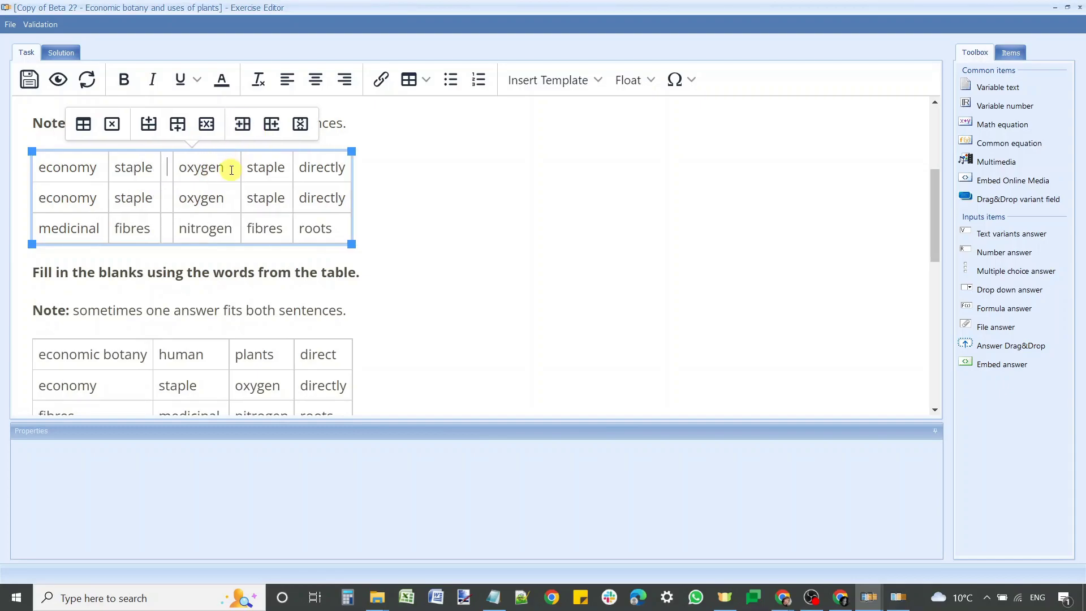
click(272, 129)
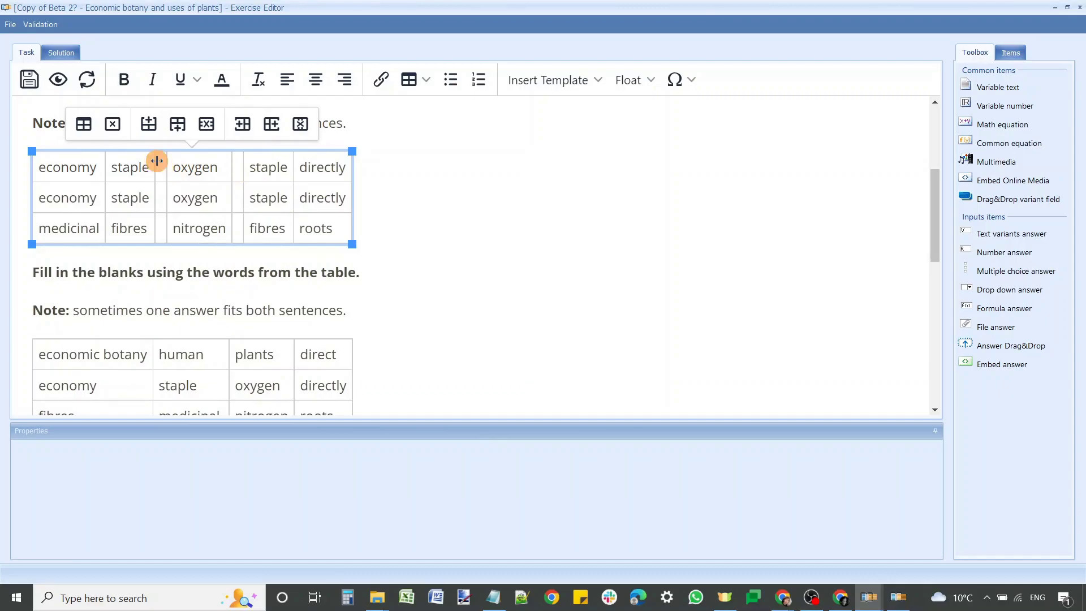
click(299, 124)
drag(238, 168, 250, 176)
click(300, 124)
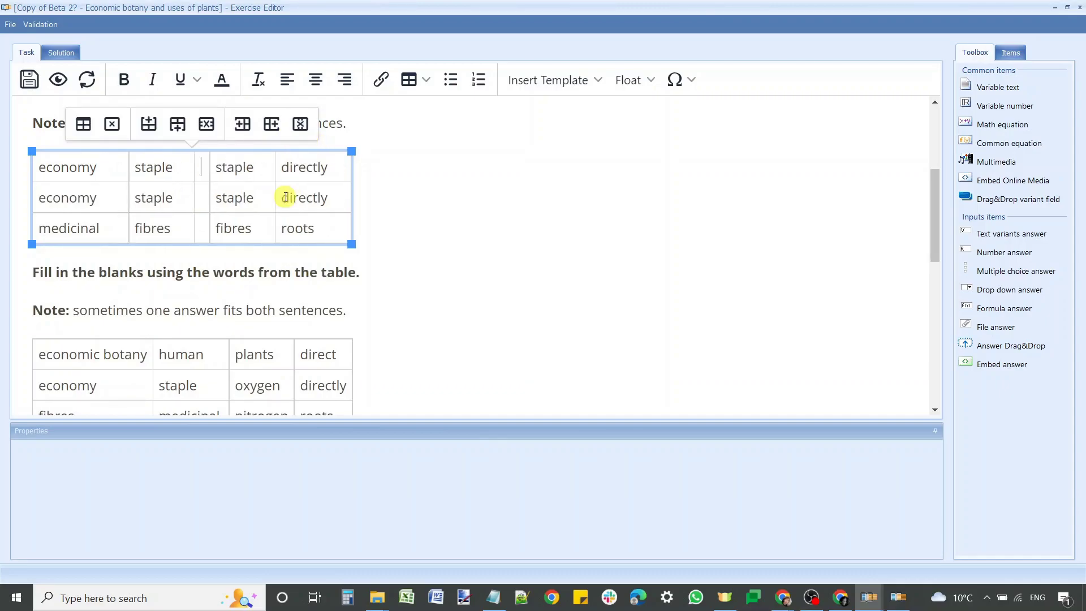
key(ctrl+z)
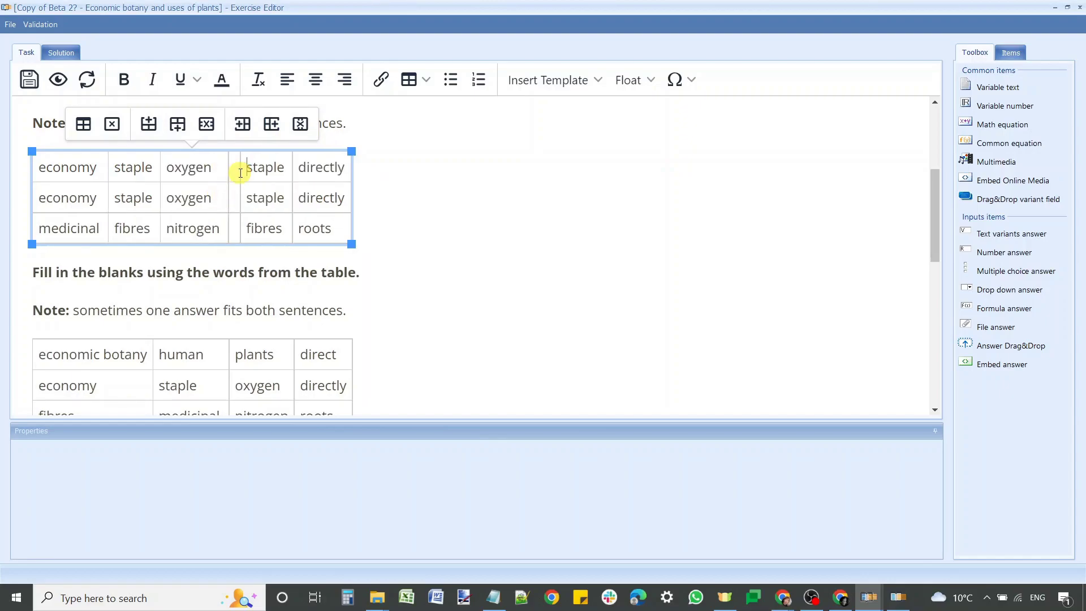
click(300, 125)
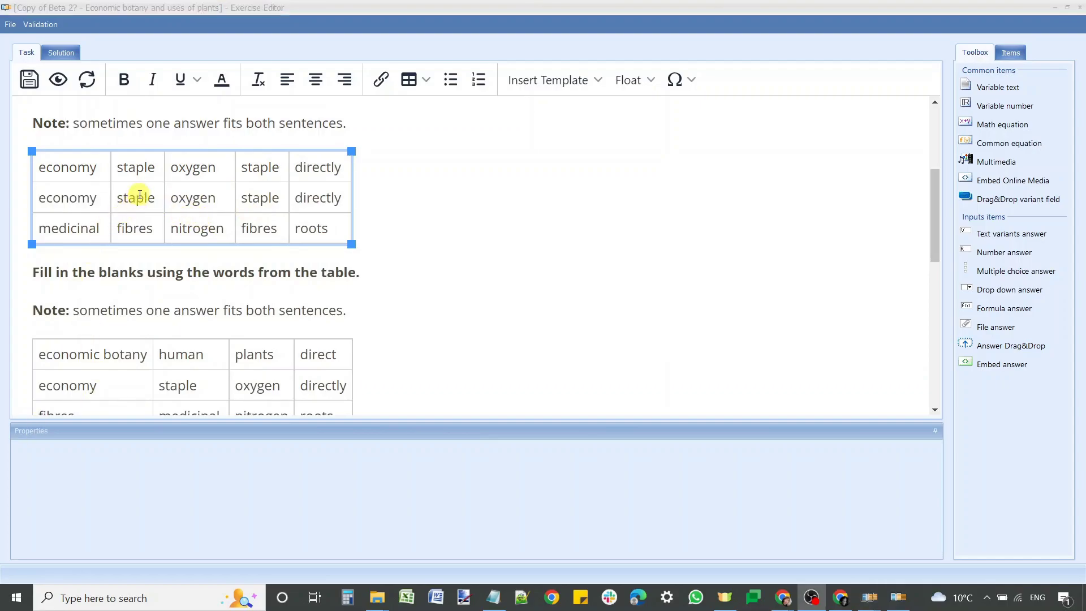
Examine the cell, row, column and table commands offered for the first cell of the five-column table
right_click(88, 169)
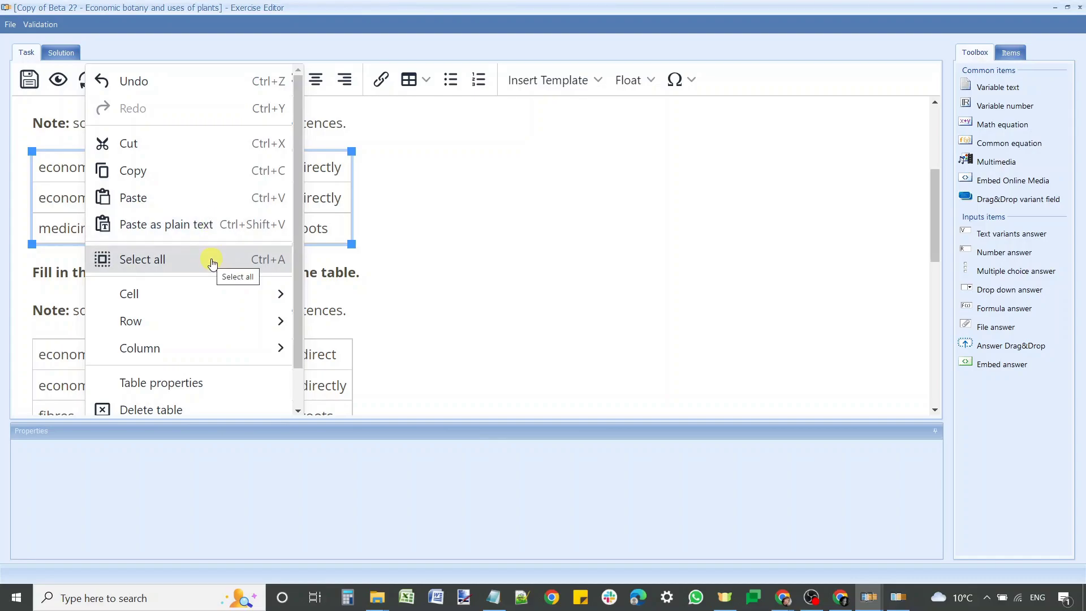
scroll(211, 262, down, 1)
mouse_move(212, 264)
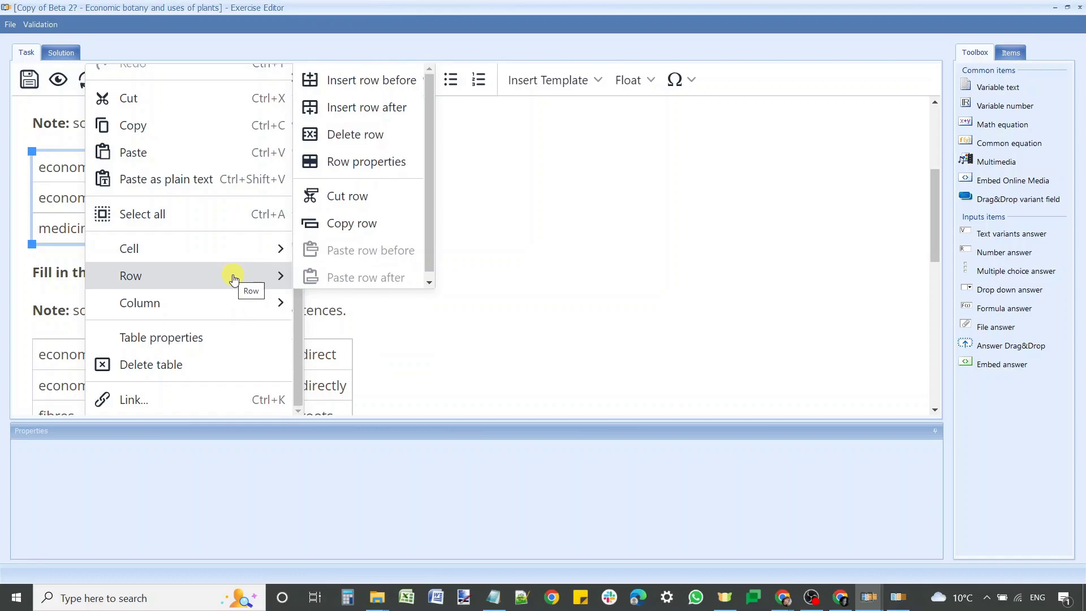
mouse_move(231, 301)
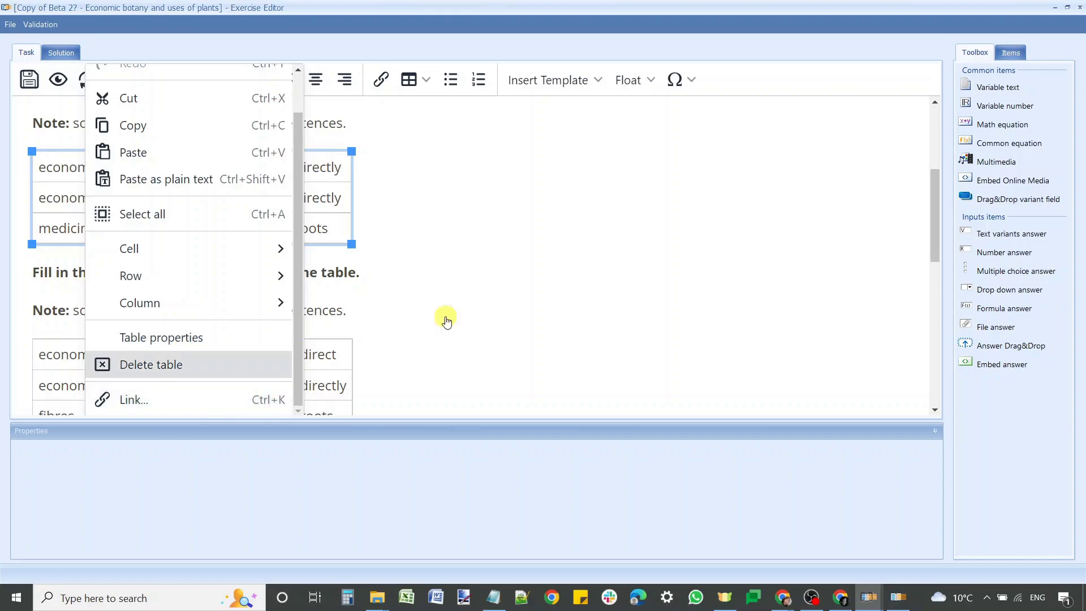
click(455, 290)
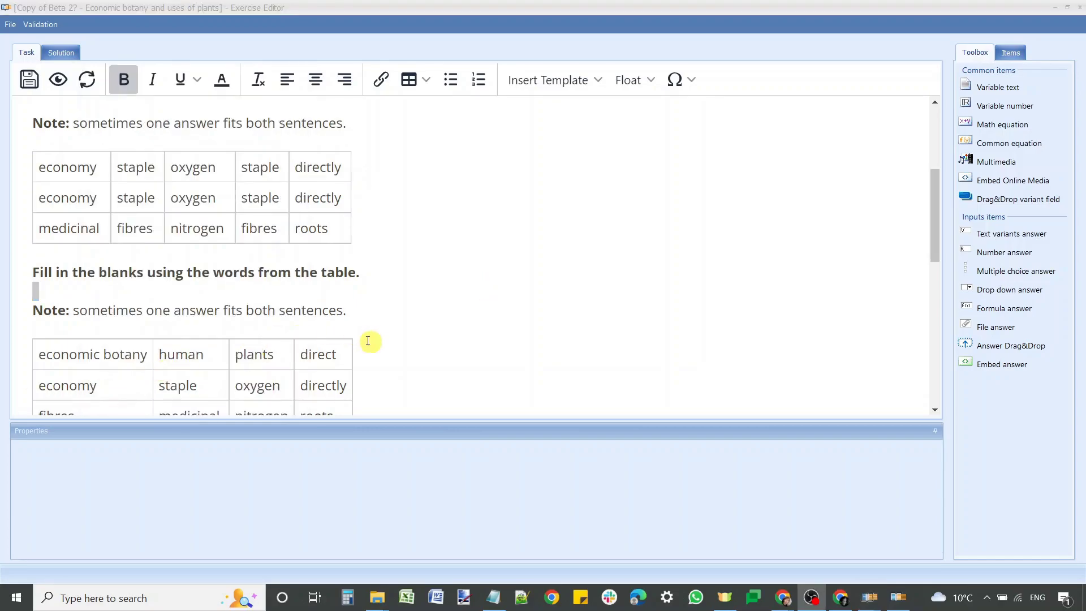
Clear the text formatting from all cells of the CBSE and Tamil Nadu State Board examination table
scroll(440, 341, down, 6)
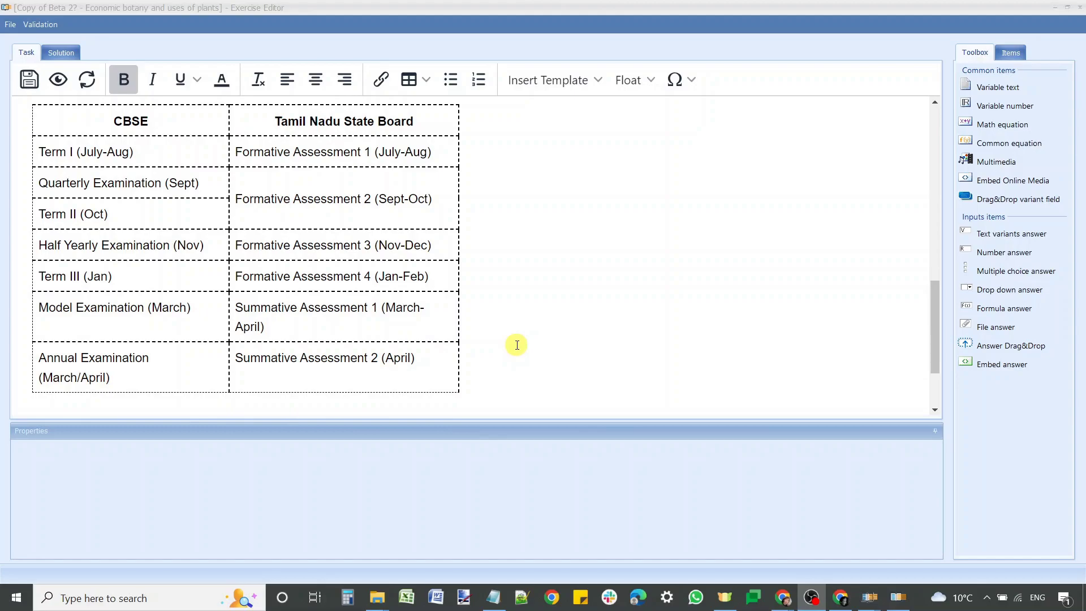
ctrl+scroll(516, 303, down, 1)
scroll(523, 317, up, 3)
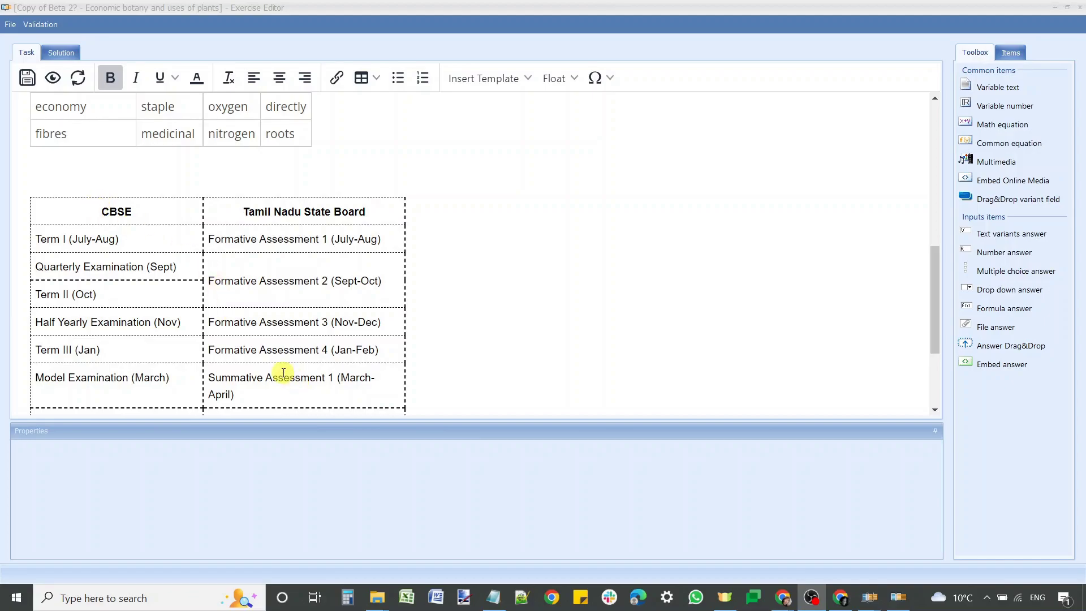
scroll(298, 380, up, 1)
click(229, 156)
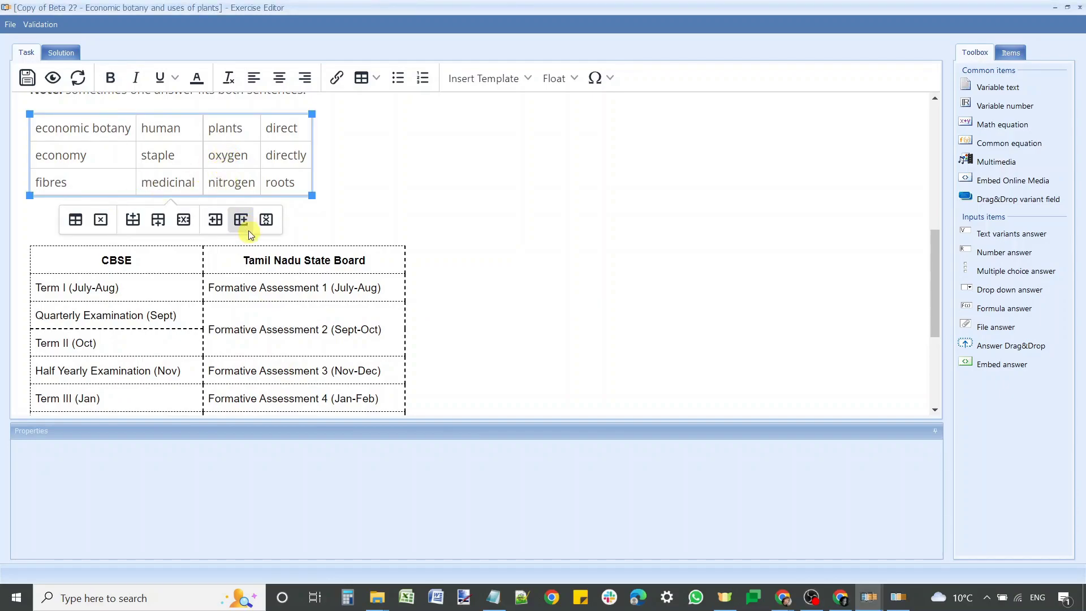
scroll(249, 240, down, 2)
drag(88, 164, 351, 383)
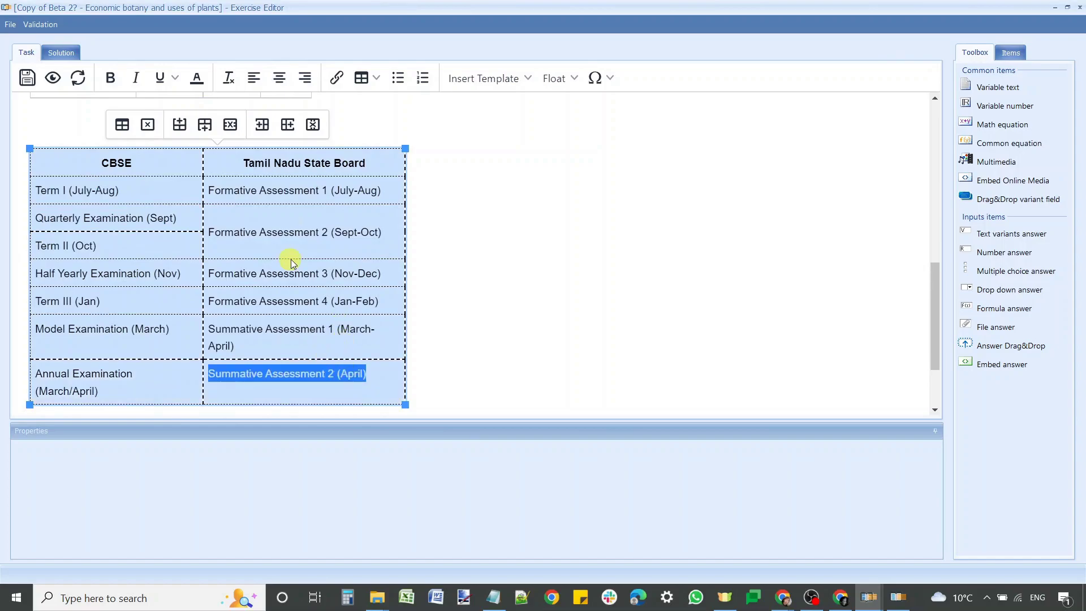
click(229, 80)
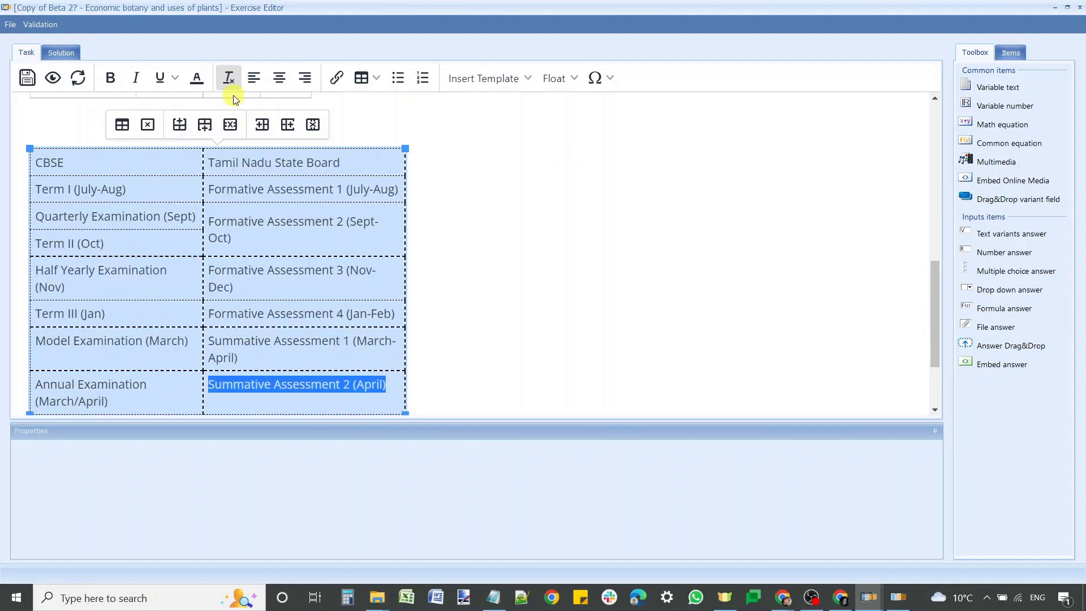
click(421, 263)
scroll(432, 308, down, 1)
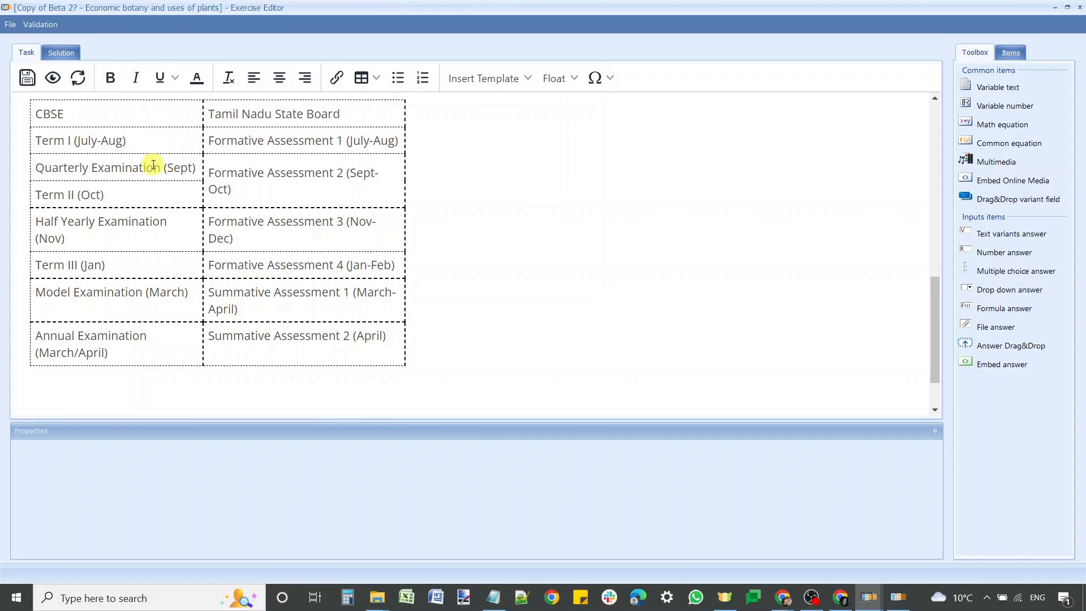
Set the examination table's border style to Solid and remove its border color in the table properties
scroll(151, 165, up, 1)
click(68, 162)
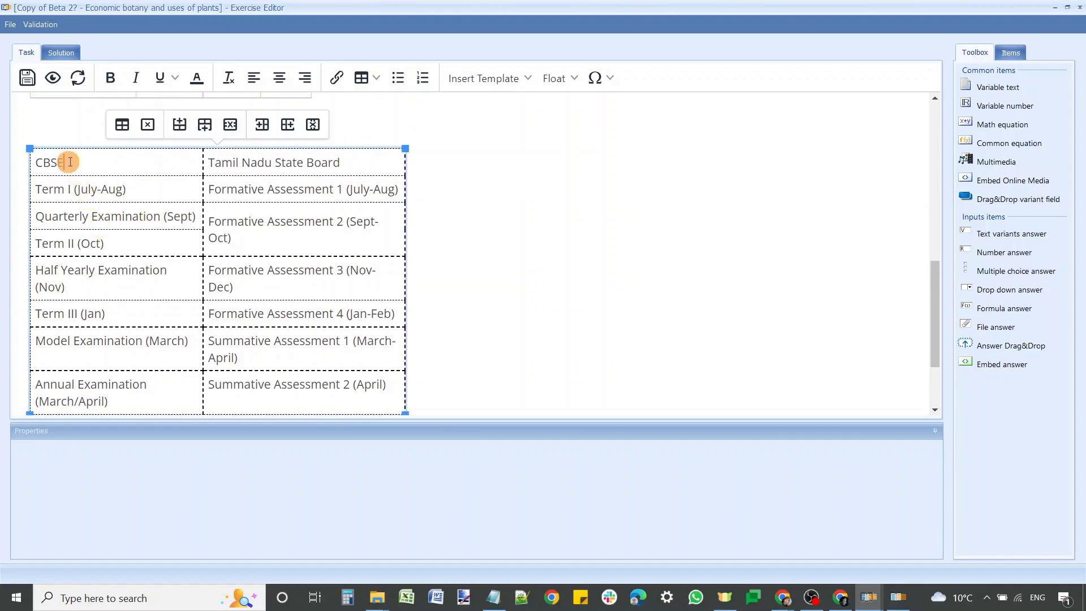
click(123, 124)
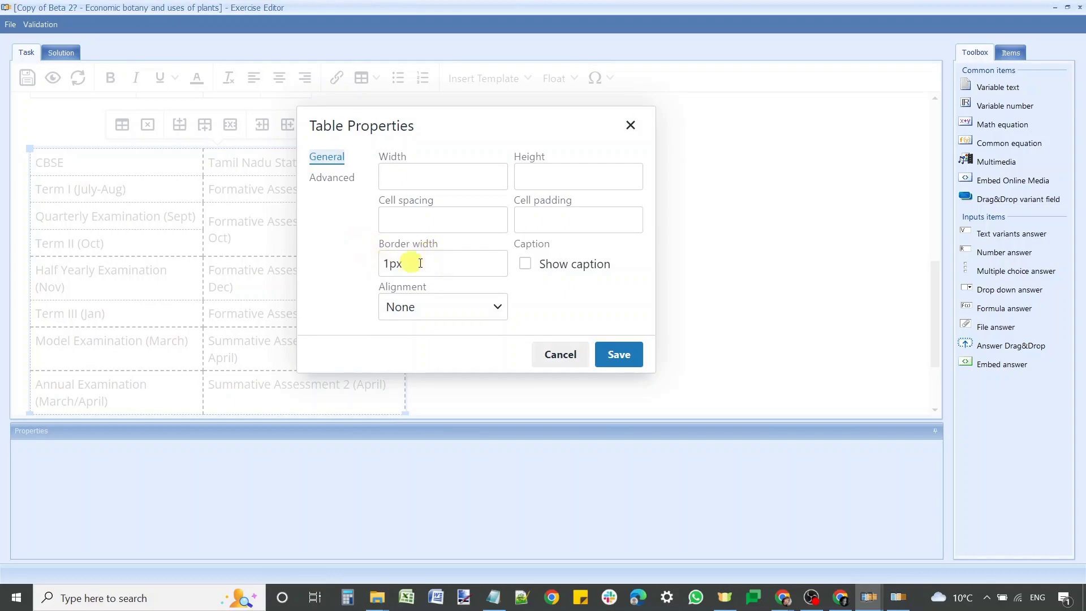
click(316, 177)
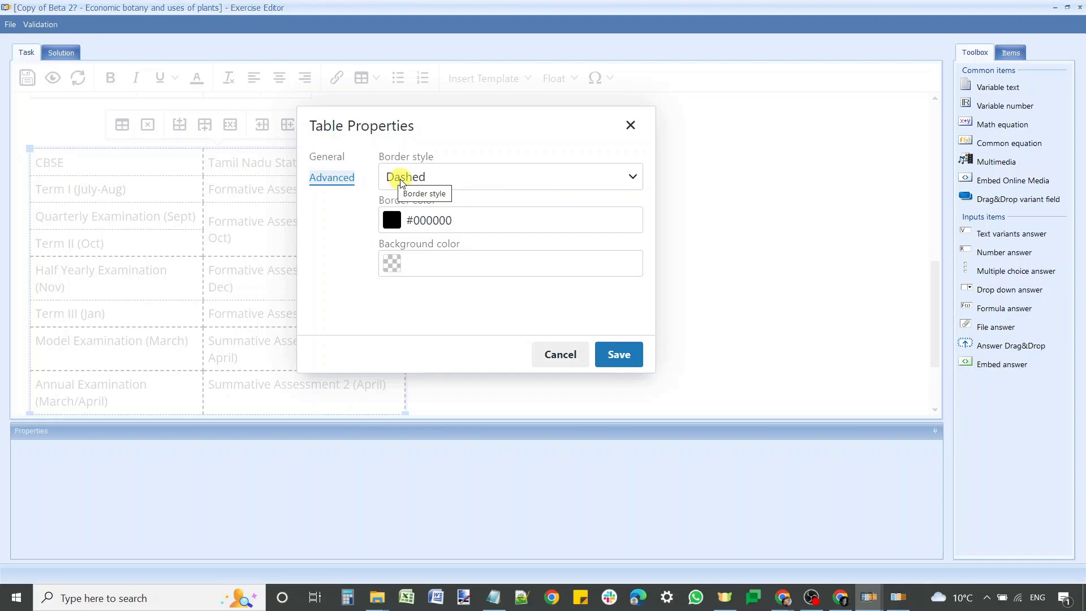
click(401, 180)
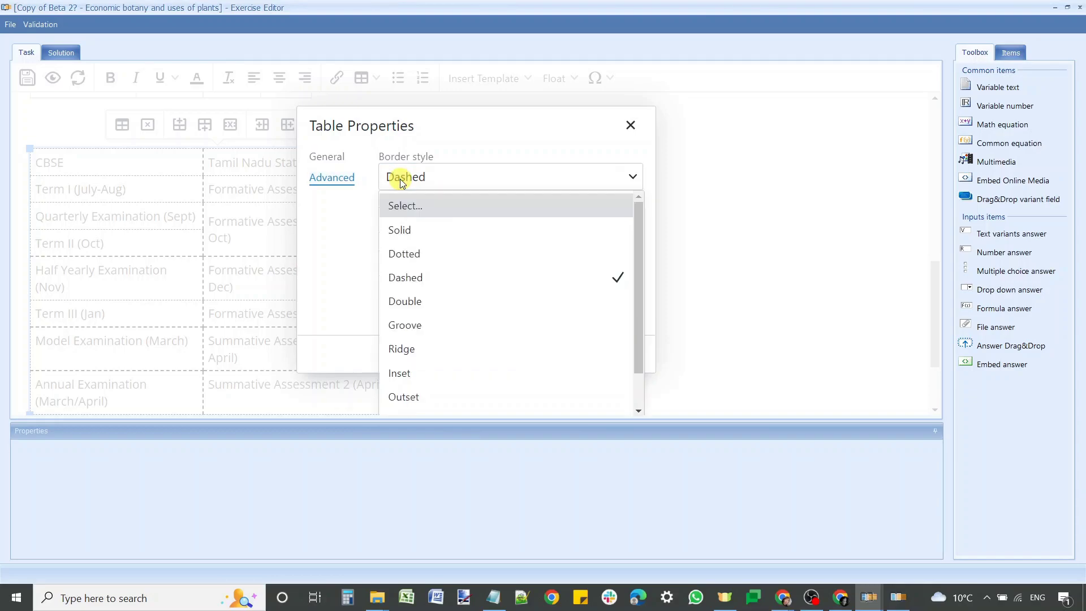
click(401, 237)
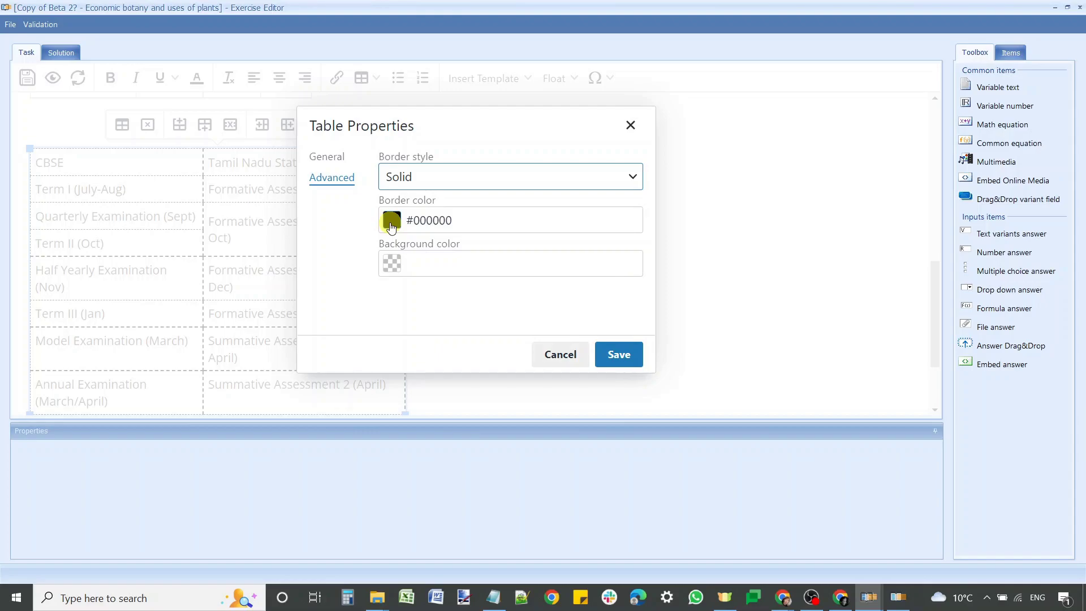
click(391, 223)
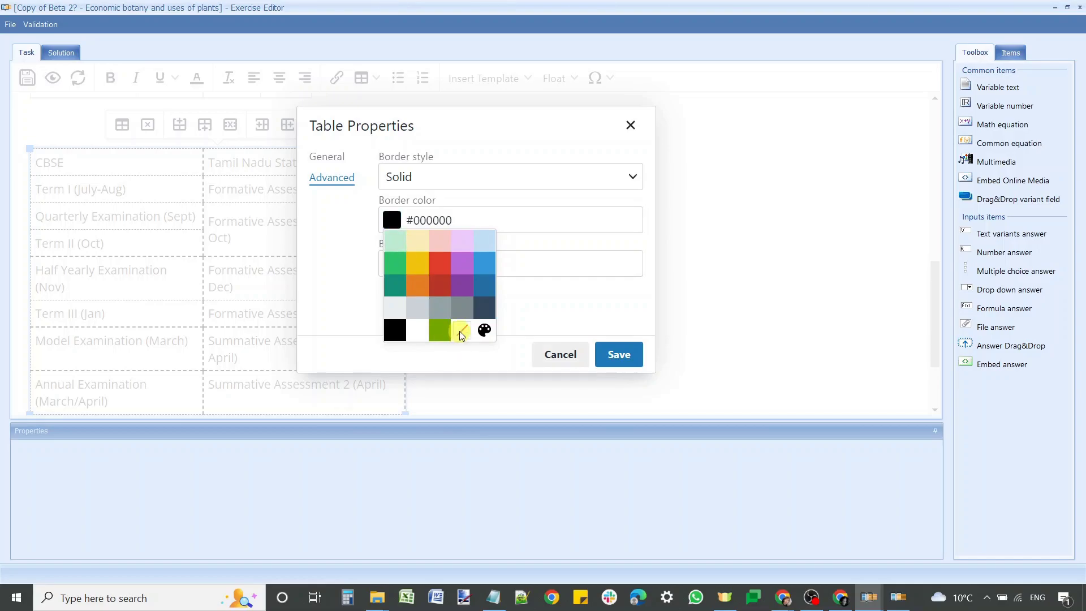
click(398, 222)
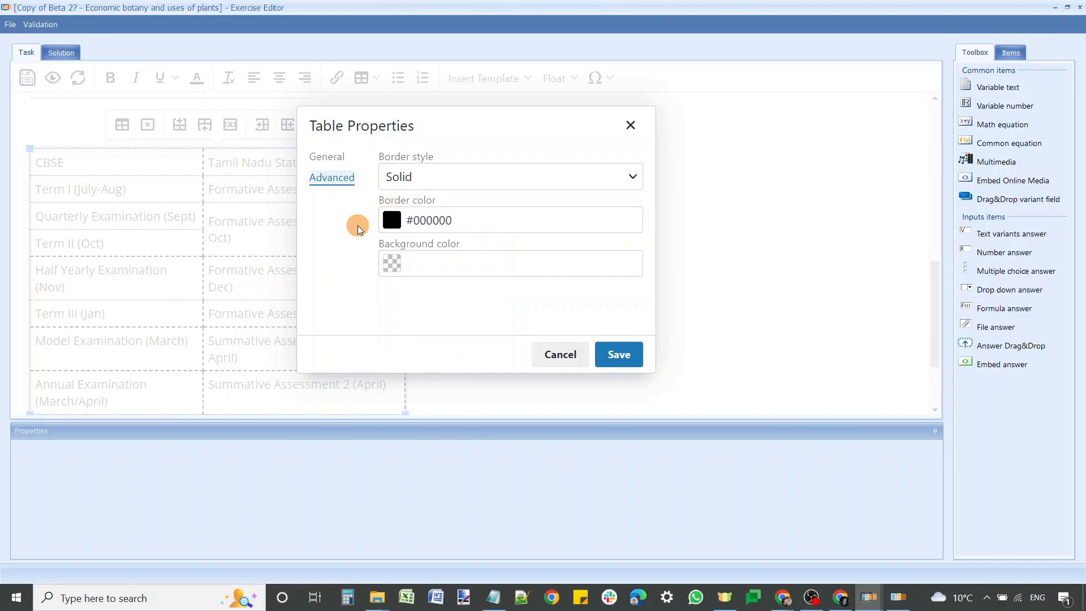
click(394, 222)
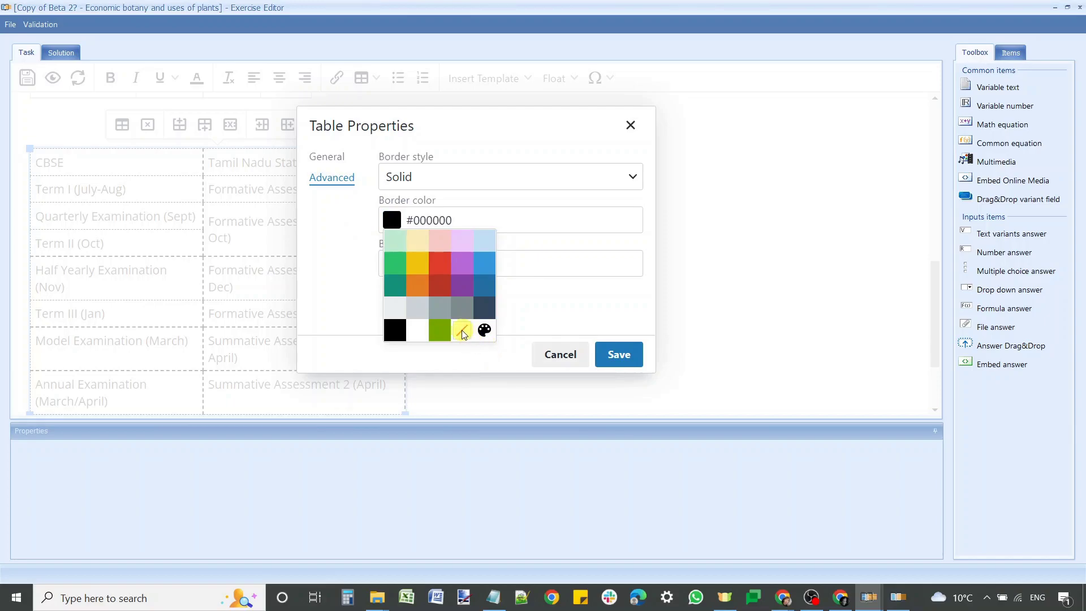
click(462, 332)
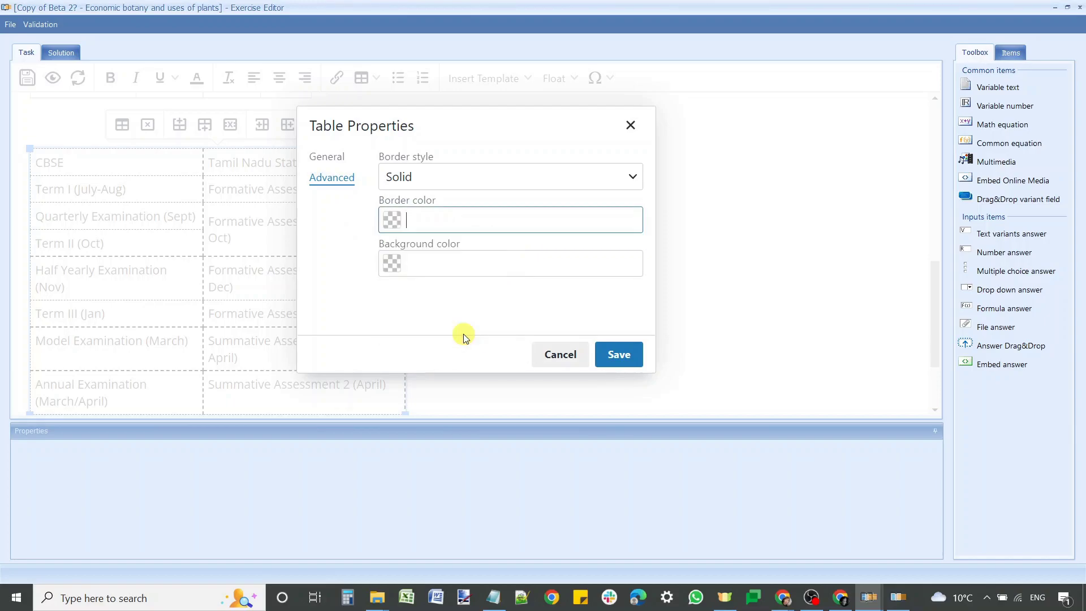
click(632, 355)
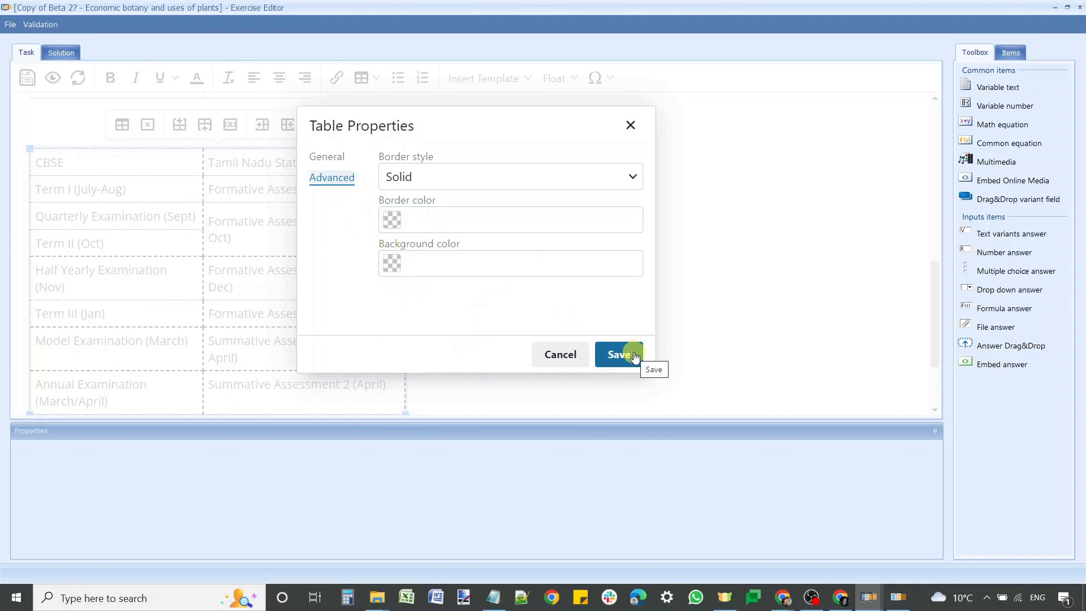
click(632, 355)
Preview the exercise in the browser, compare how its tables are displayed, and return to the Exercise Editor
scroll(524, 292, up, 1)
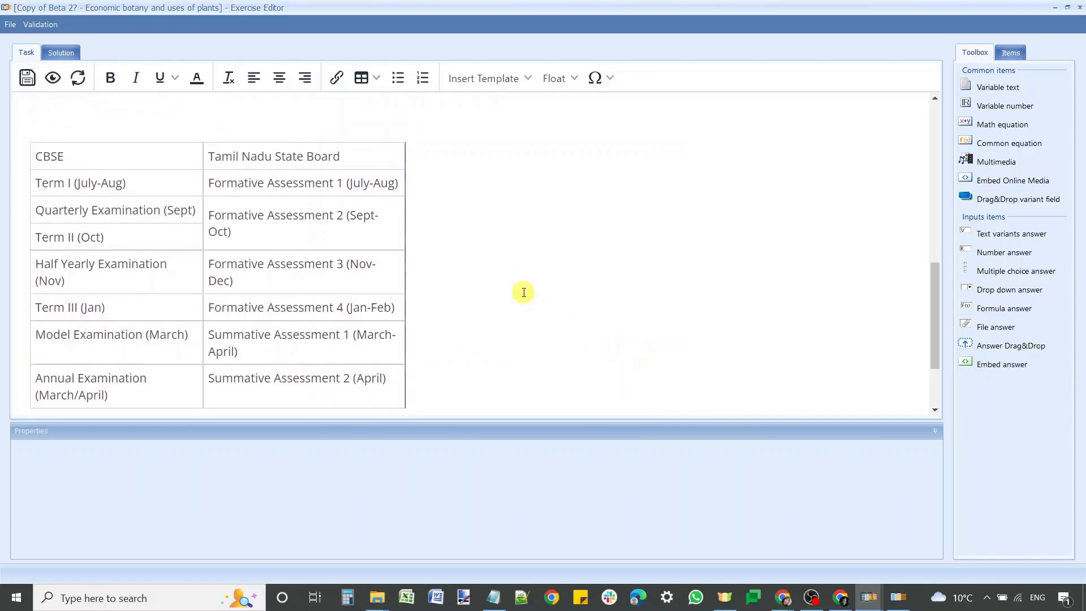
click(53, 77)
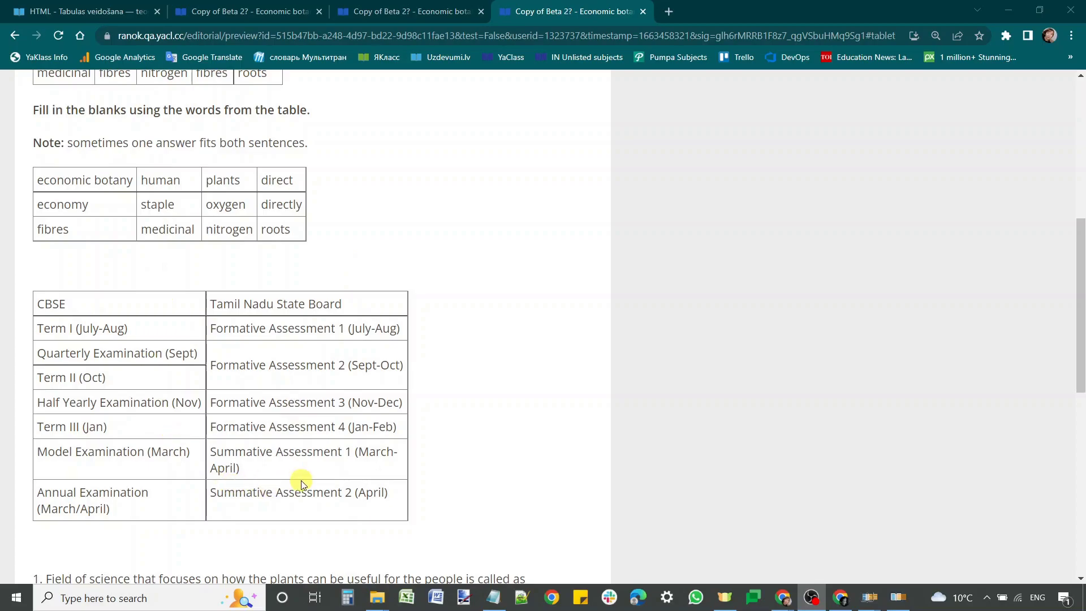
scroll(301, 480, up, 4)
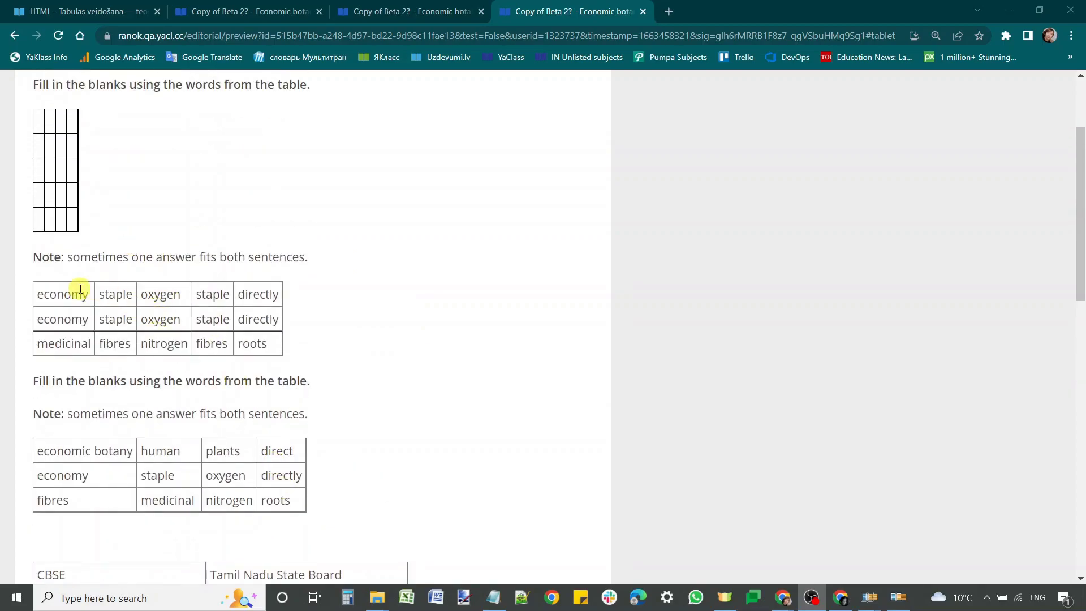
drag(57, 294, 271, 320)
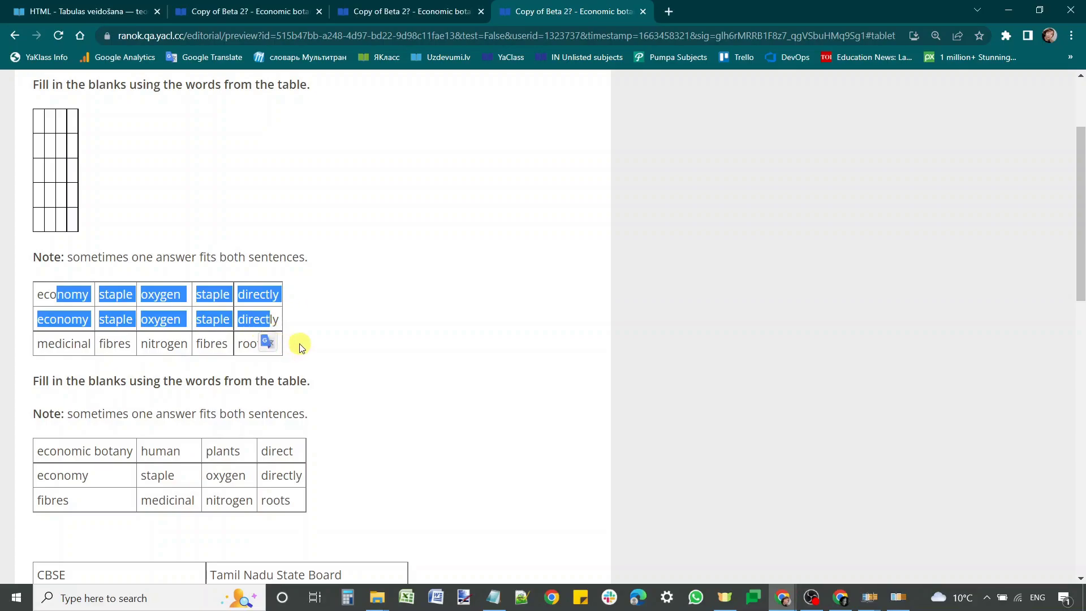
click(300, 346)
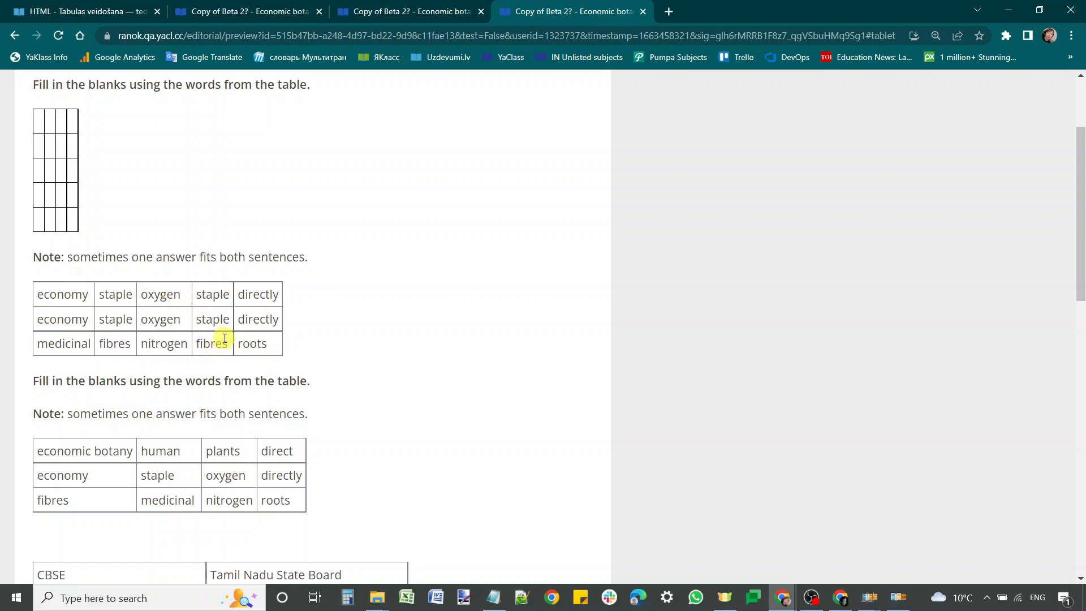
scroll(390, 407, down, 5)
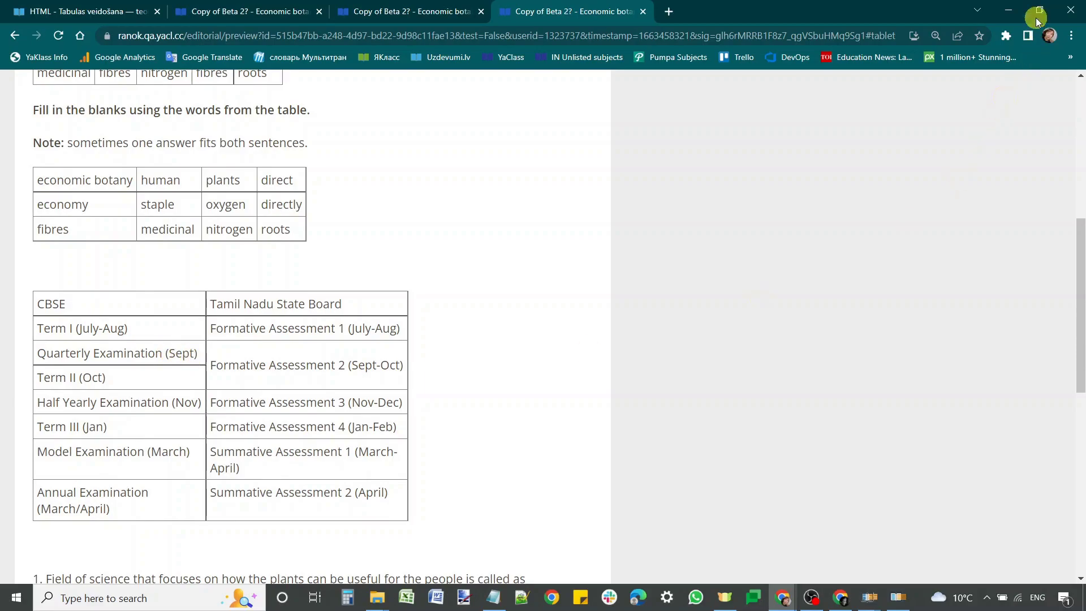
click(1007, 10)
Delete all rows spanned by the last three columns of the five-column table, and undo the deletion
scroll(563, 353, up, 5)
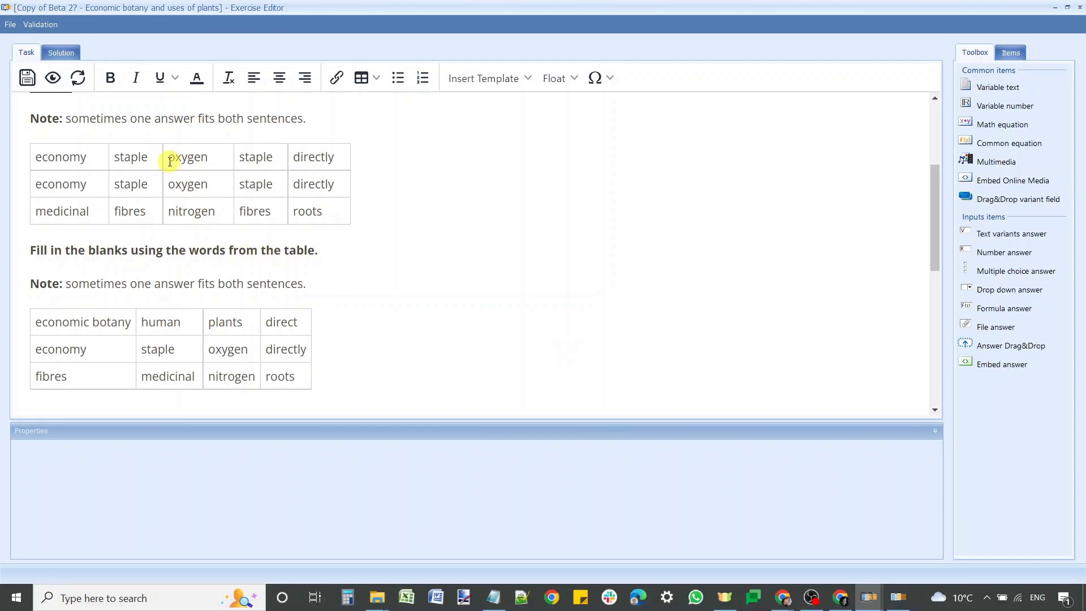
drag(173, 157, 405, 214)
click(338, 186)
drag(220, 158, 318, 218)
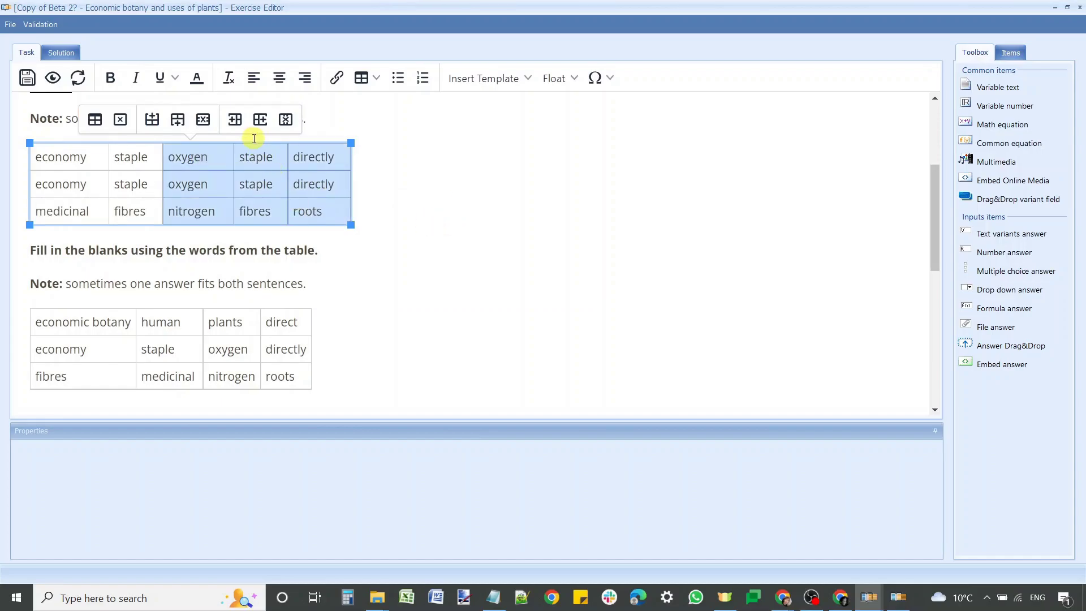
click(202, 120)
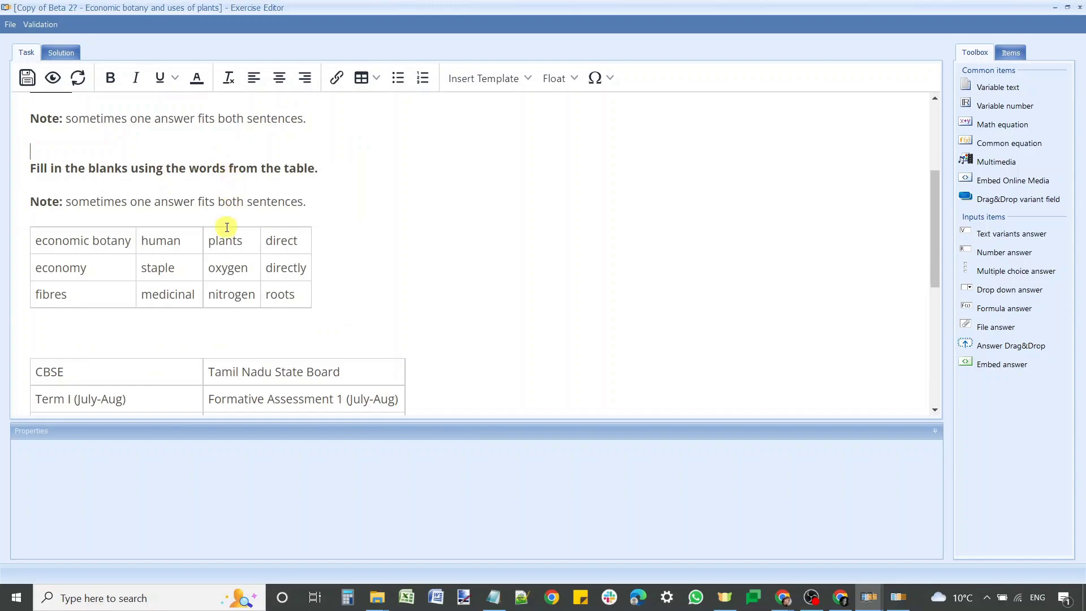
key(ctrl+z)
Delete the last three columns of the five-column table and merge all its remaining cells into one
drag(210, 154, 318, 215)
click(285, 119)
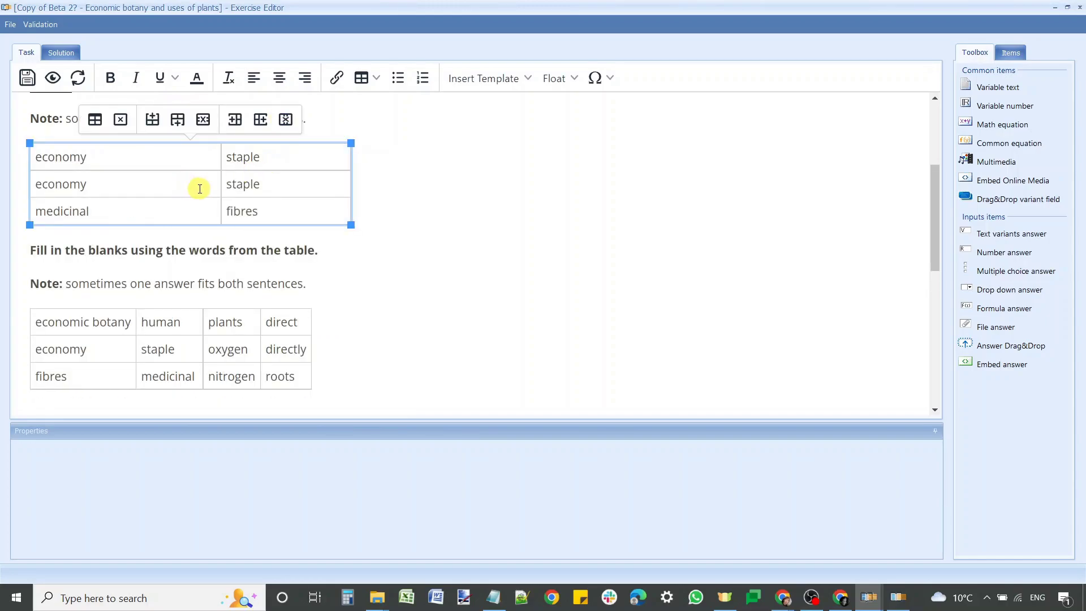
click(183, 168)
drag(186, 156, 250, 227)
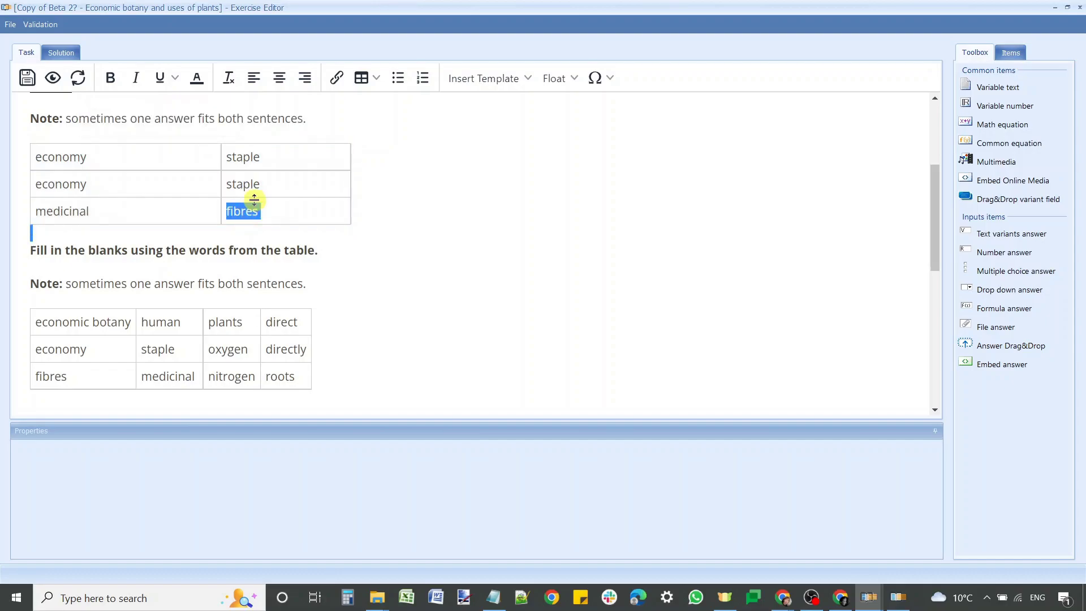
drag(179, 152, 277, 208)
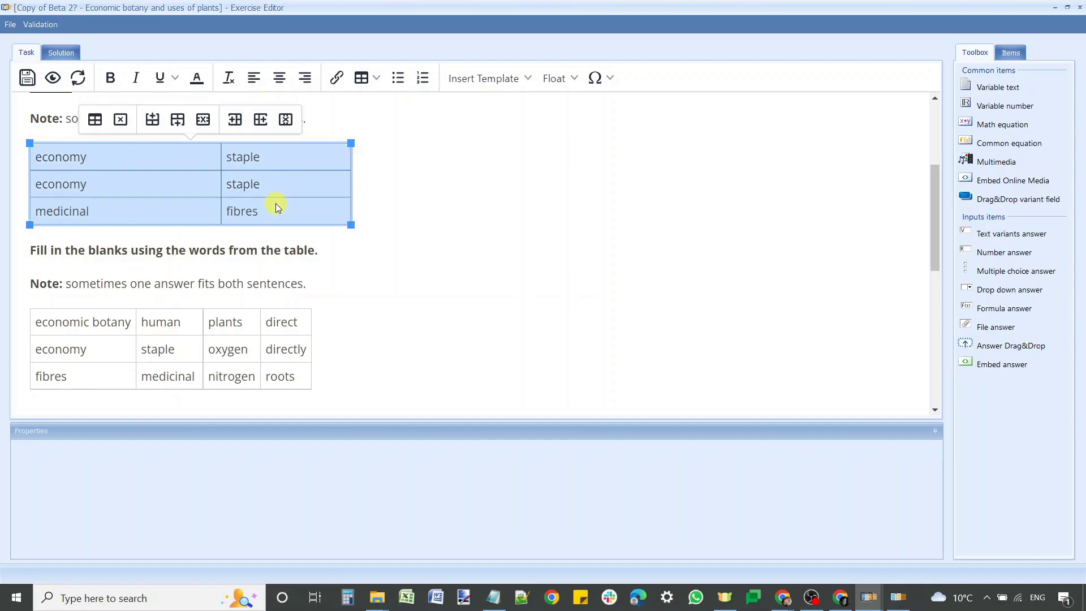
right_click(267, 214)
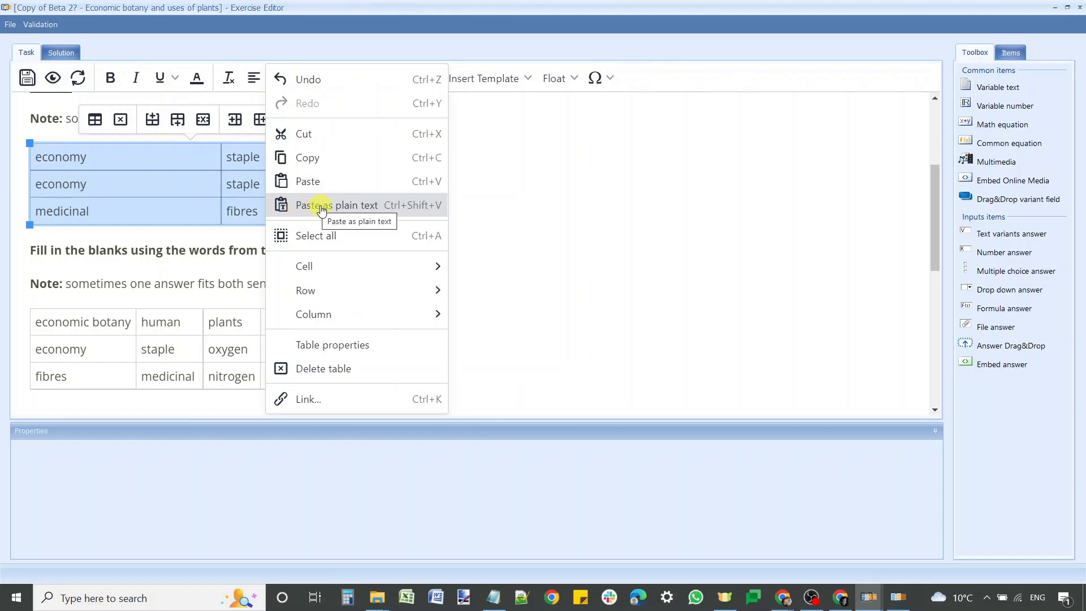
mouse_move(325, 280)
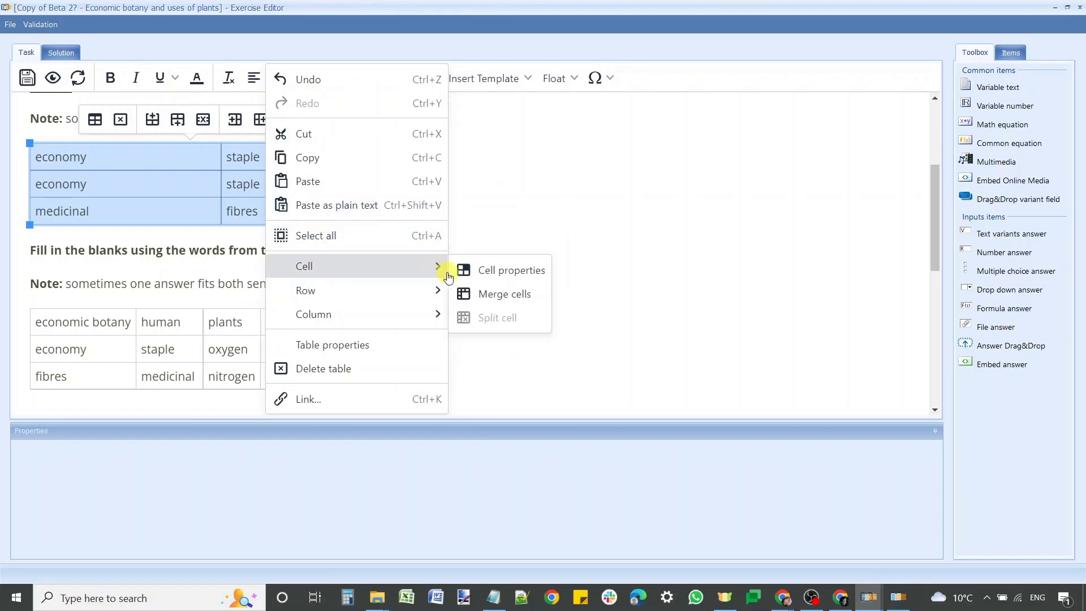
click(498, 294)
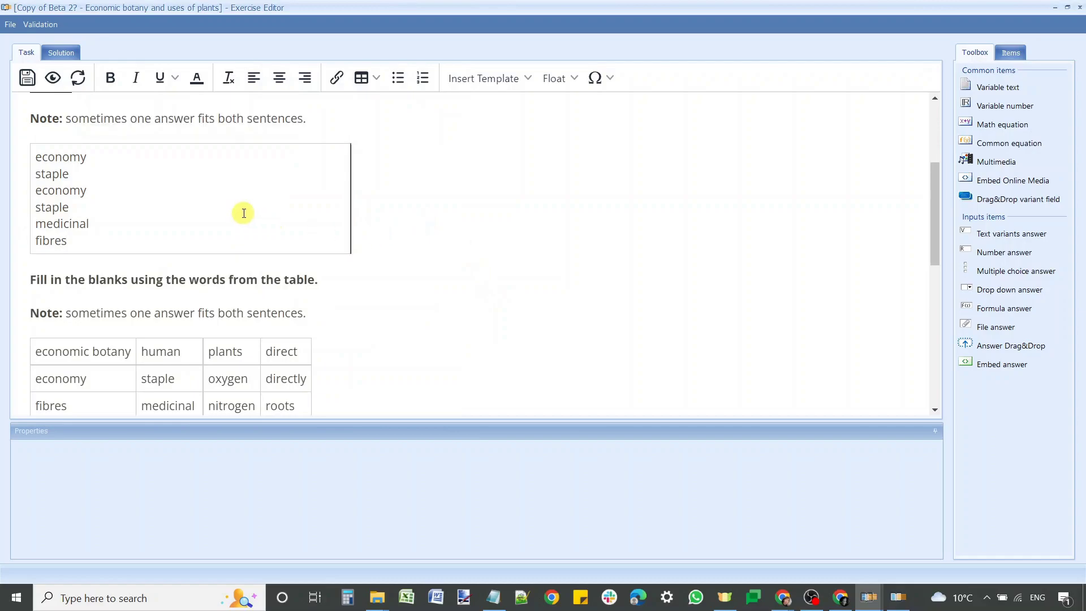
Clear the width value of the merged single-cell word table in its table properties and save
click(191, 180)
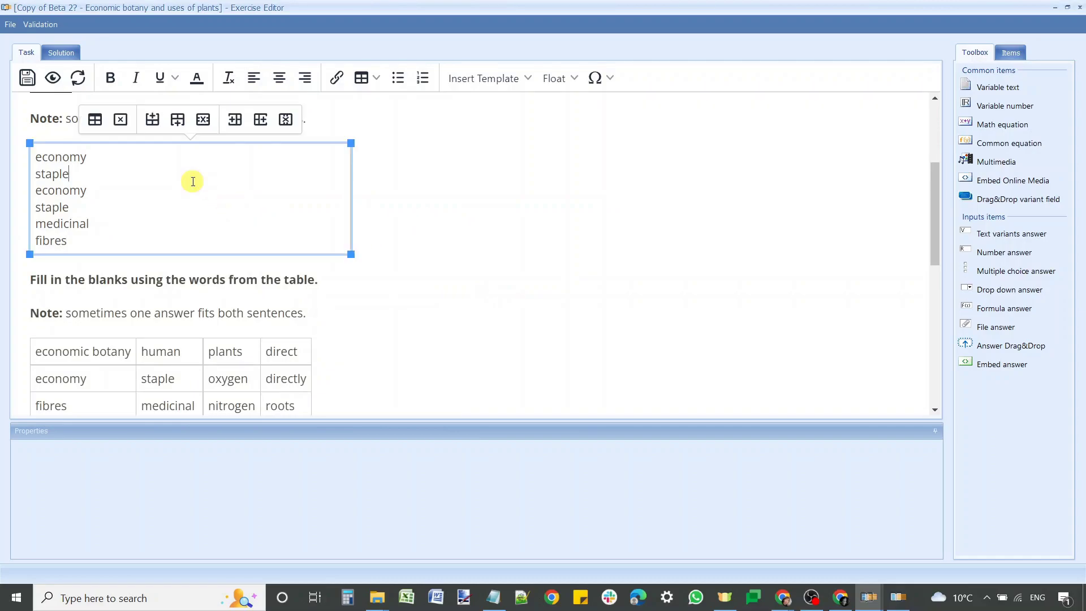
click(362, 78)
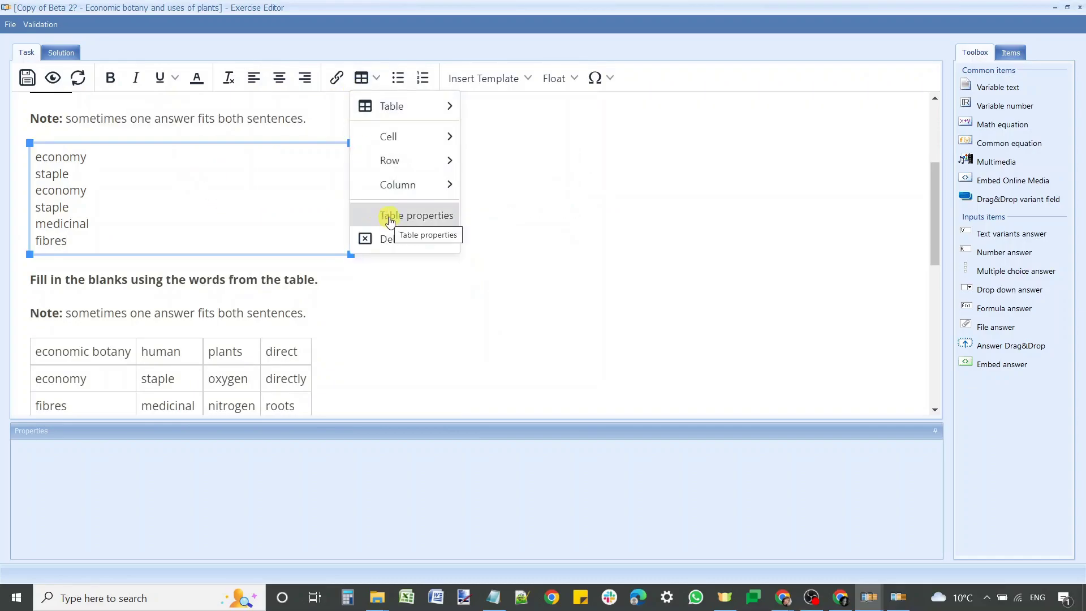
click(390, 221)
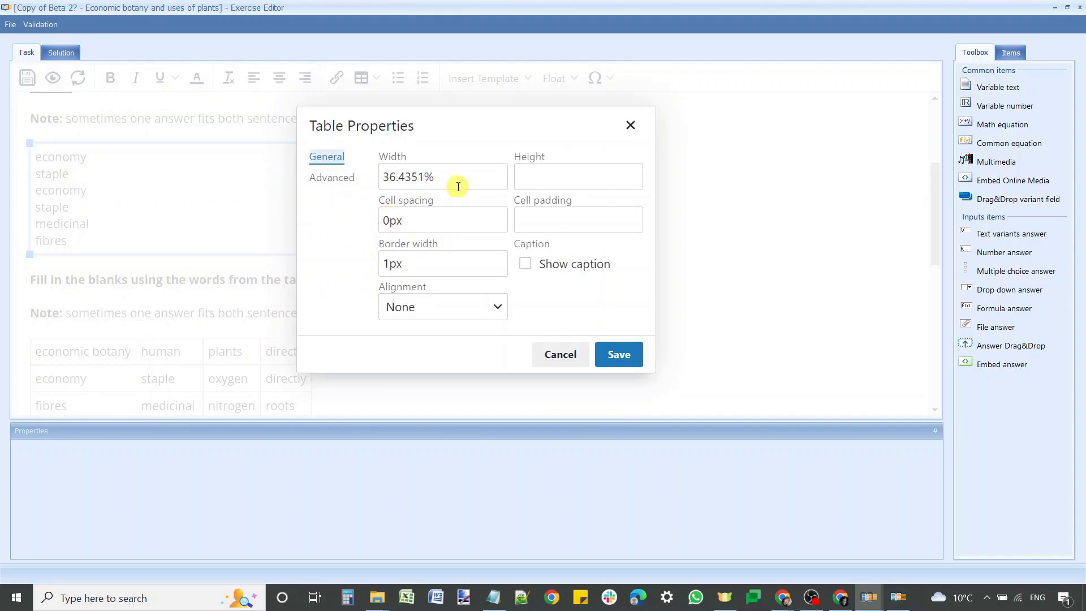
drag(456, 185, 275, 182)
key(BackSpace)
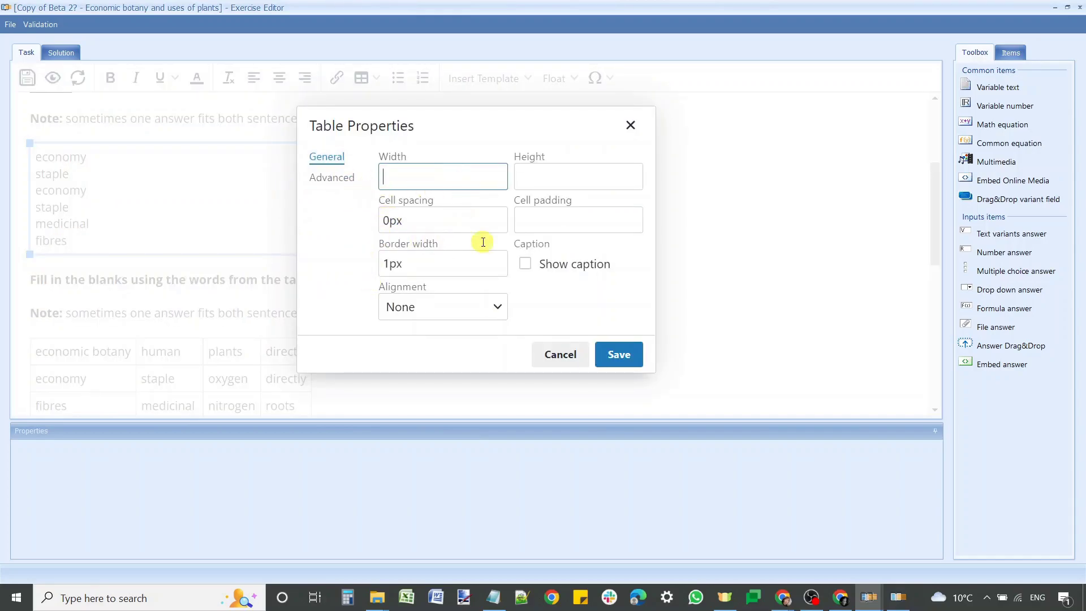
click(619, 354)
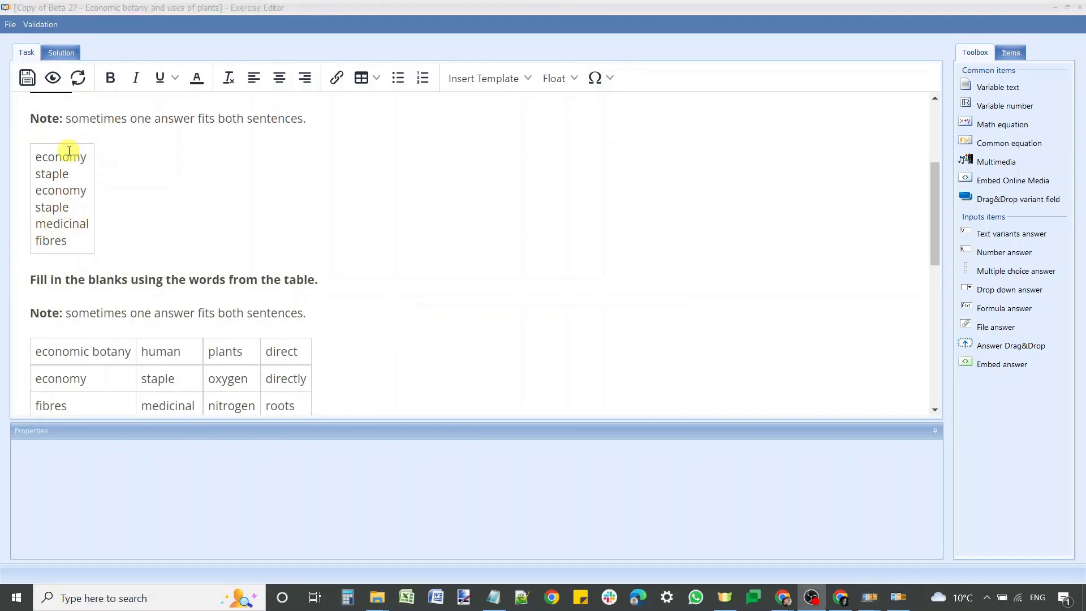
Set the single-cell word table's border style to Hidden in the advanced table properties and save
click(63, 184)
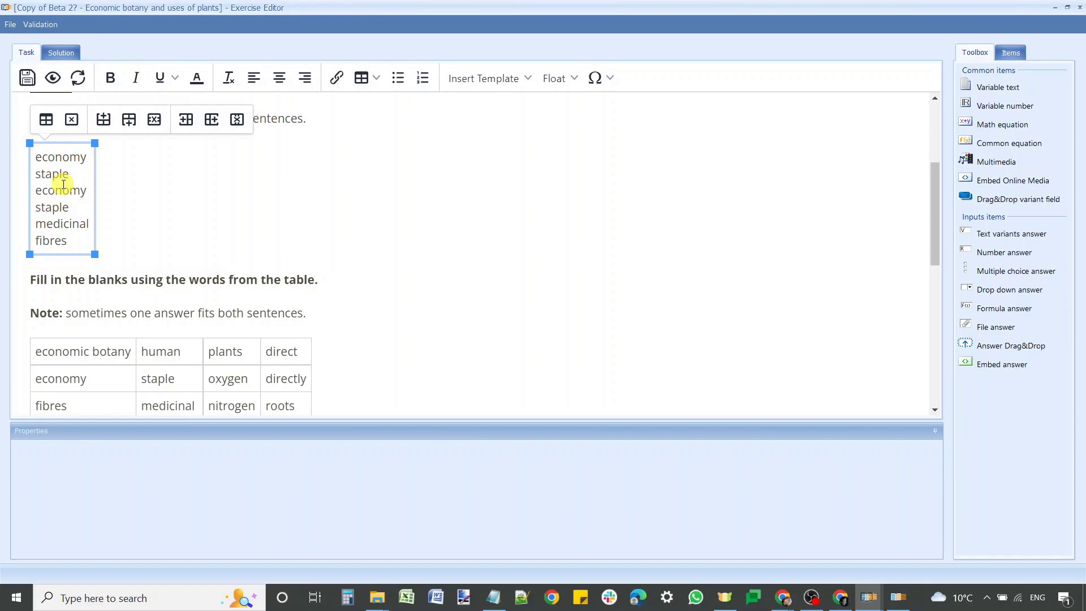
click(46, 120)
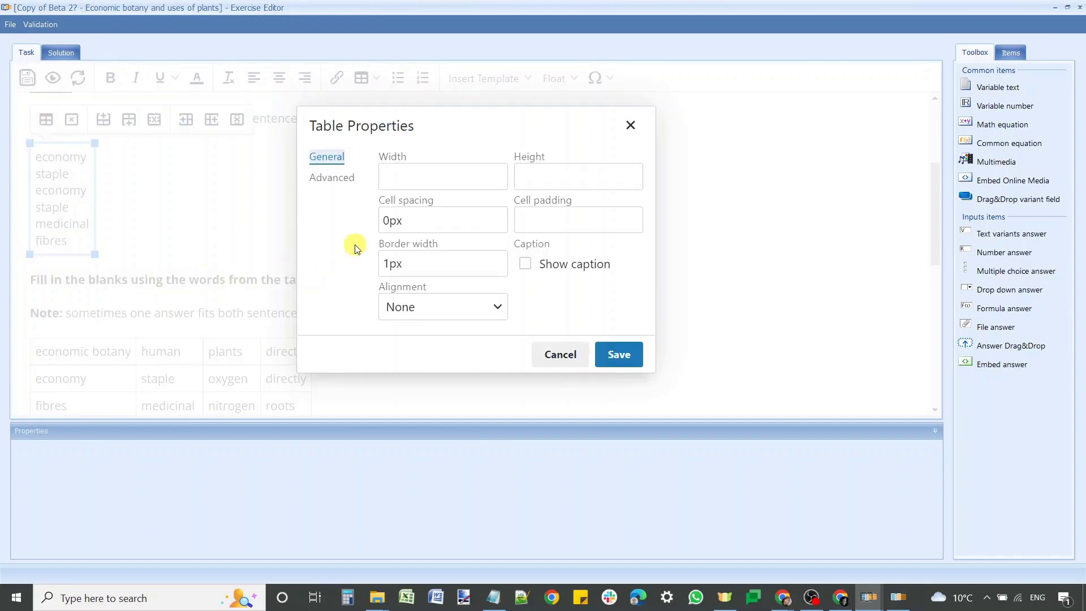
click(328, 178)
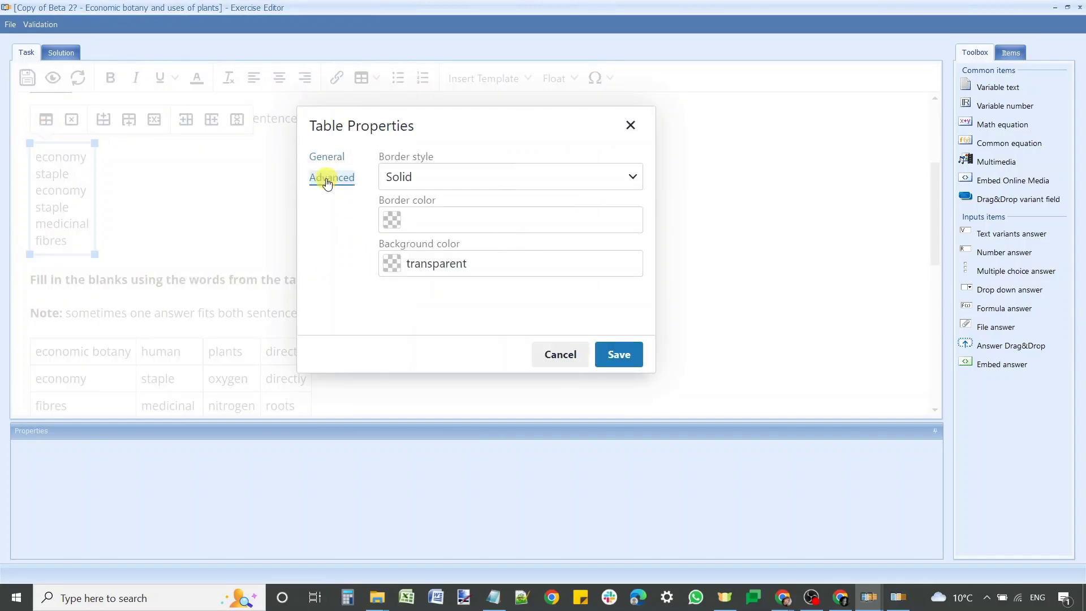
click(406, 184)
scroll(447, 351, down, 1)
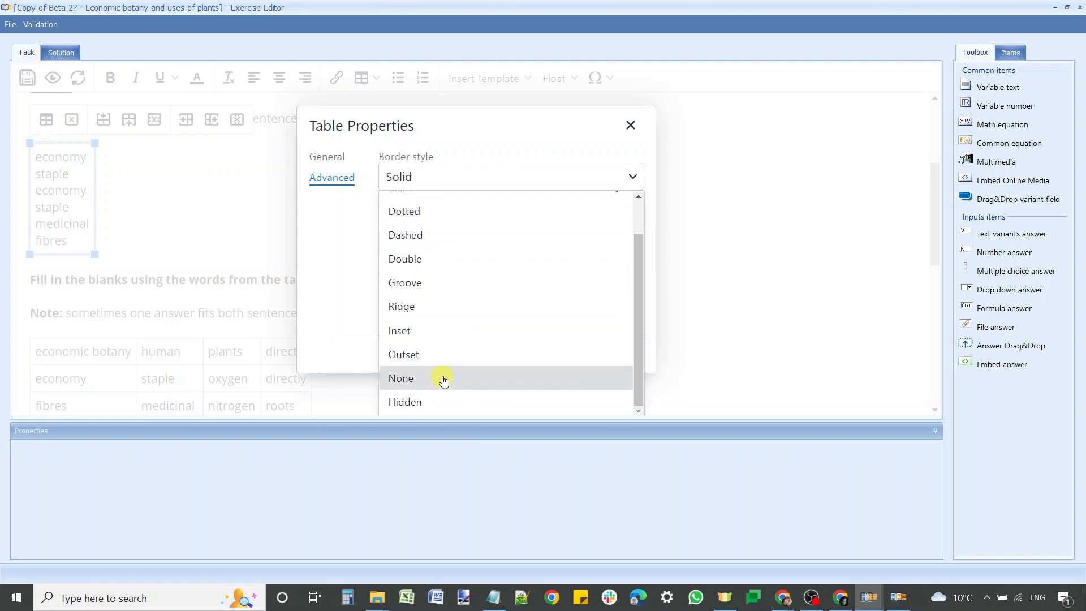
click(417, 402)
click(620, 354)
click(150, 153)
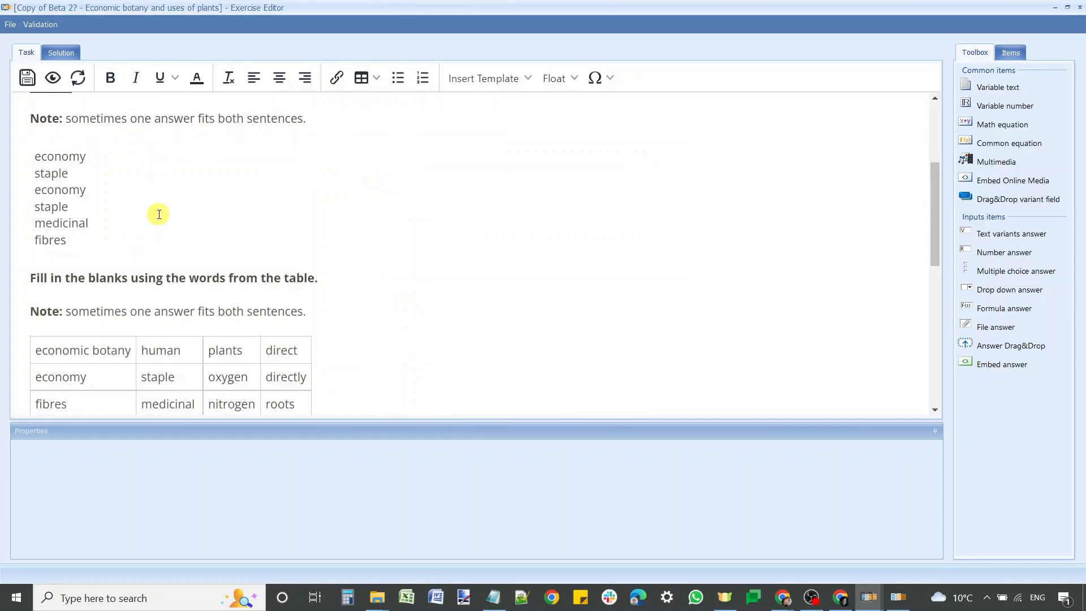
Preview the exercise in the browser, compare the single-cell table in Mobile and Desktop views, and return to the Exercise Editor
click(53, 78)
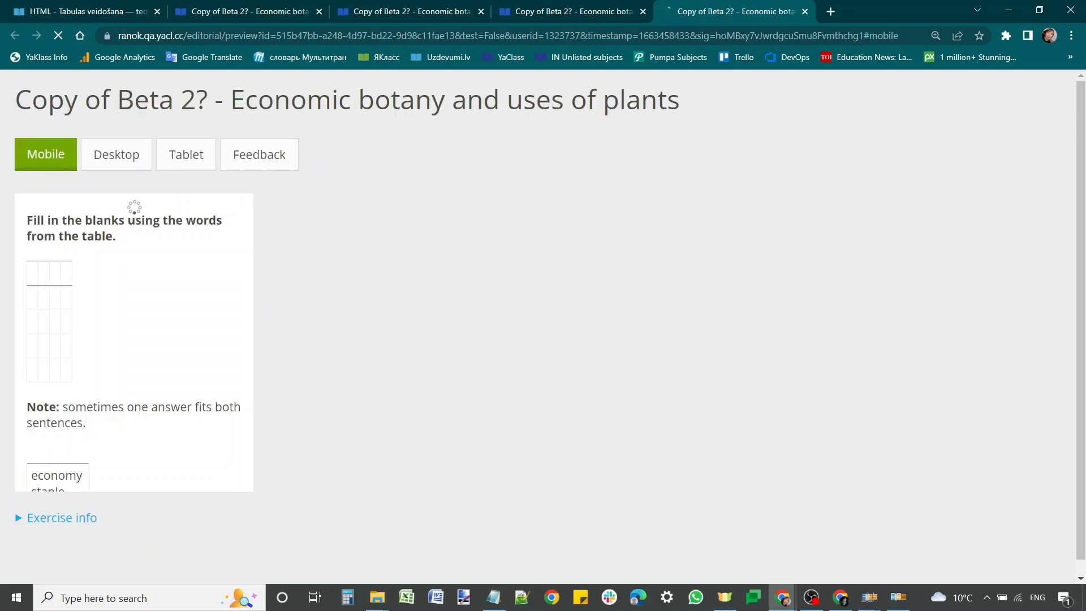
scroll(134, 208, down, 3)
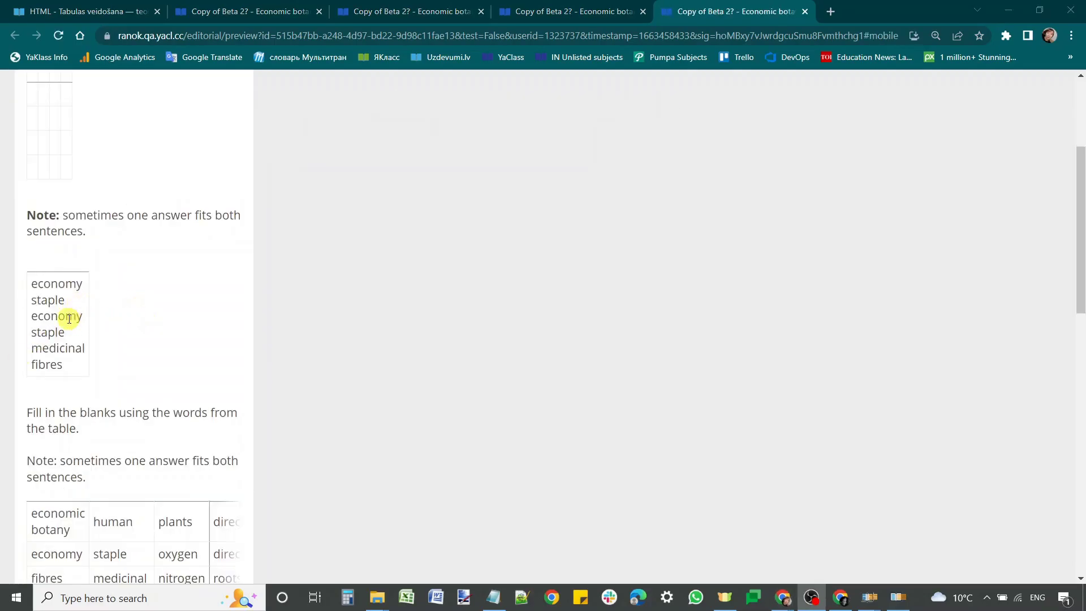
scroll(111, 296, up, 4)
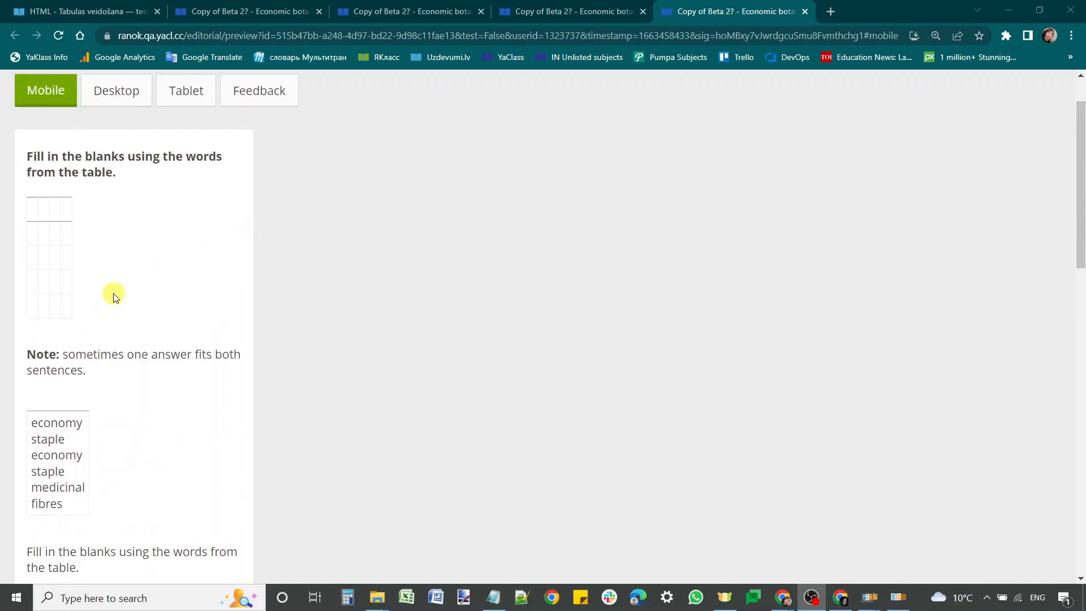
click(124, 160)
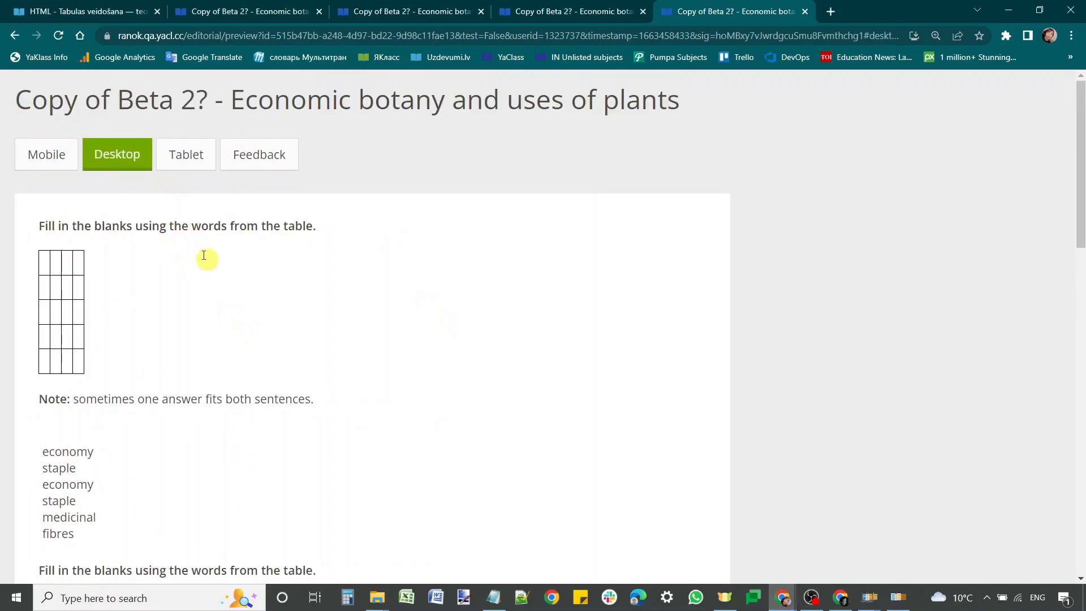
scroll(271, 350, down, 3)
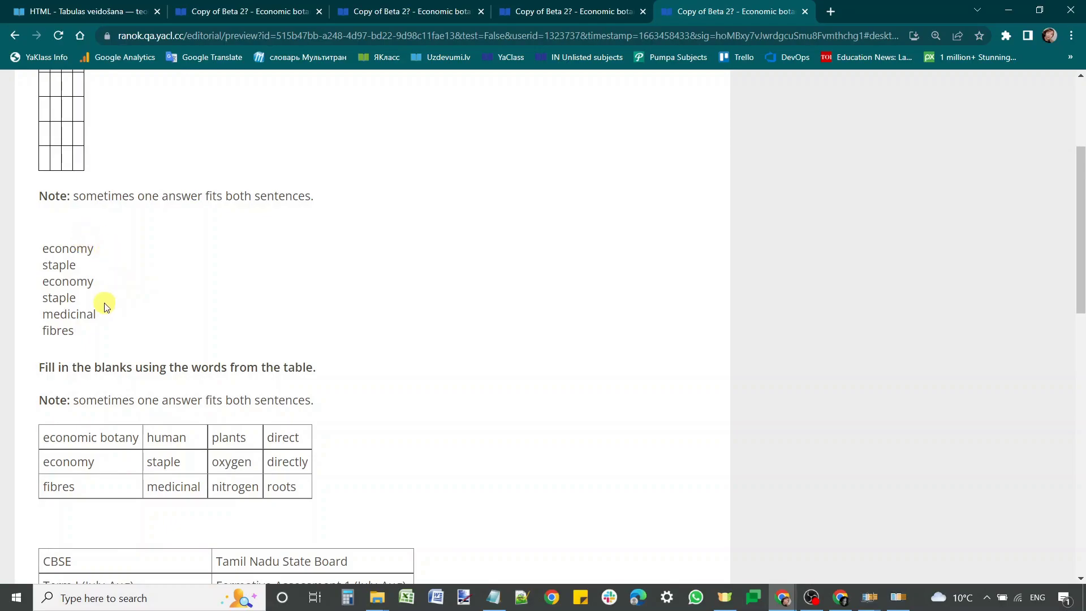
key(ctrl+plus)
key(ctrl+plus)
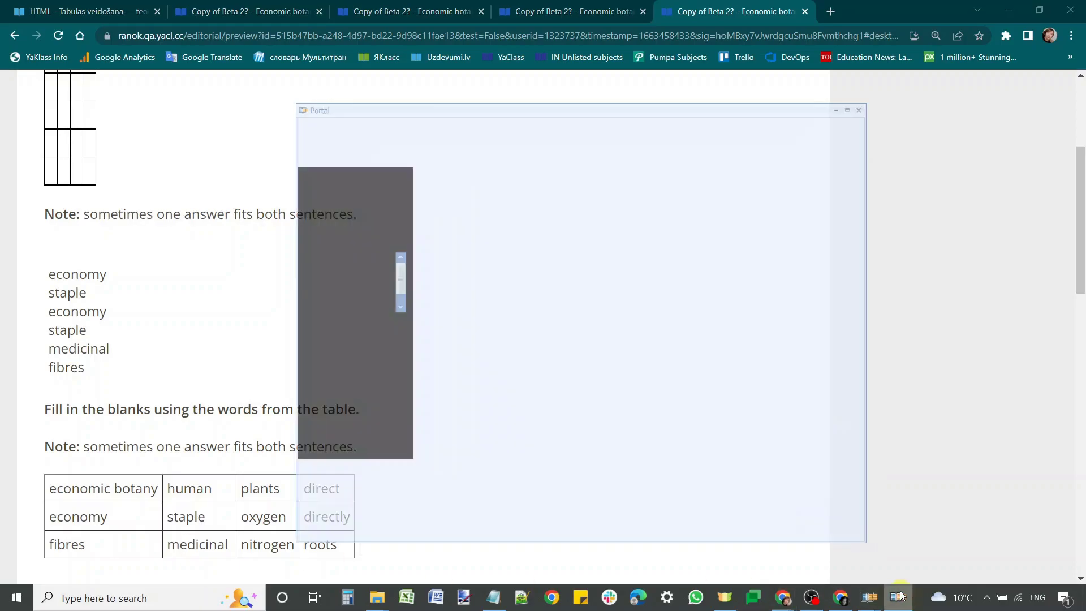
click(897, 598)
mouse_move(869, 598)
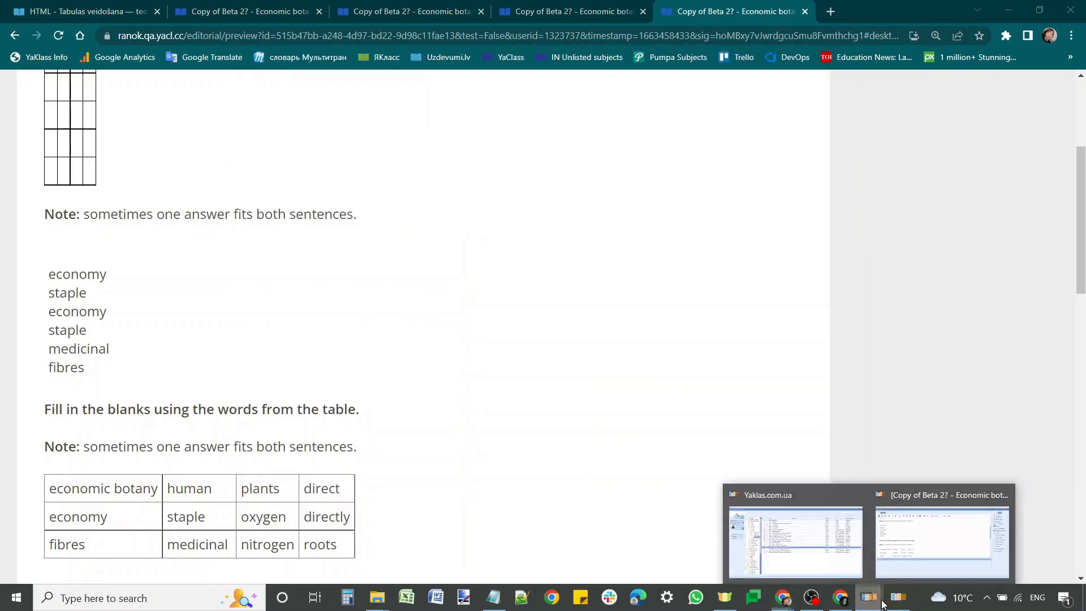
click(913, 558)
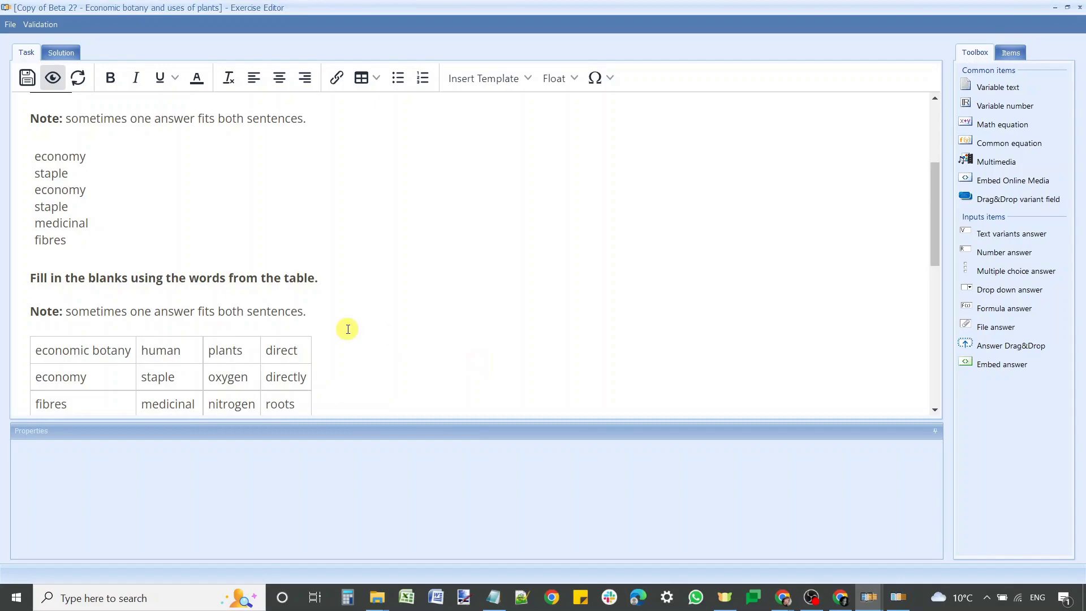
Set the border style of the four-column word table starting with "economic botany" to Hidden and save
scroll(342, 317, down, 3)
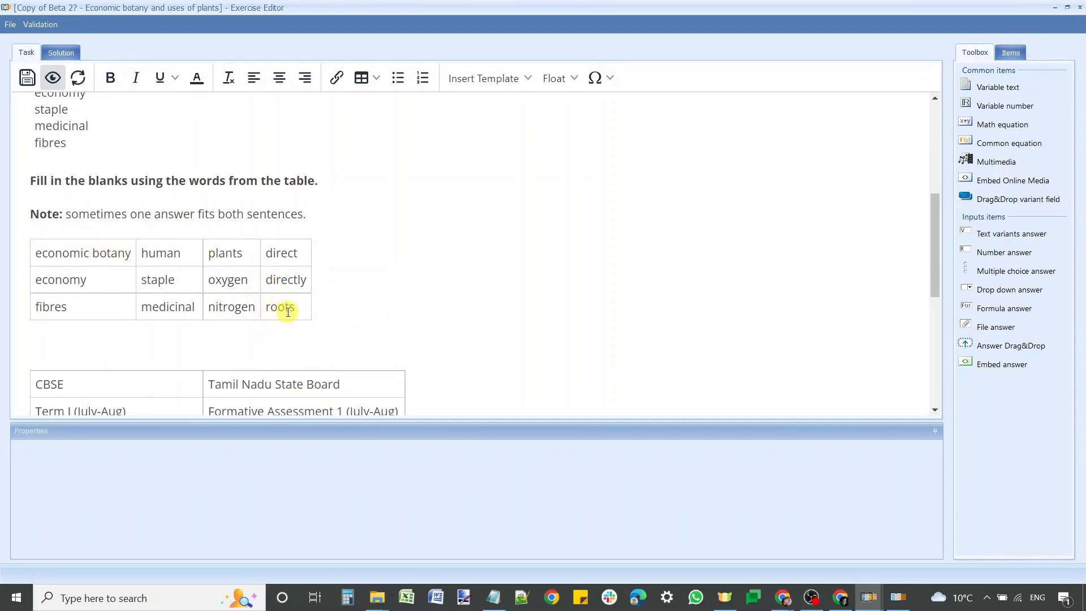
click(104, 248)
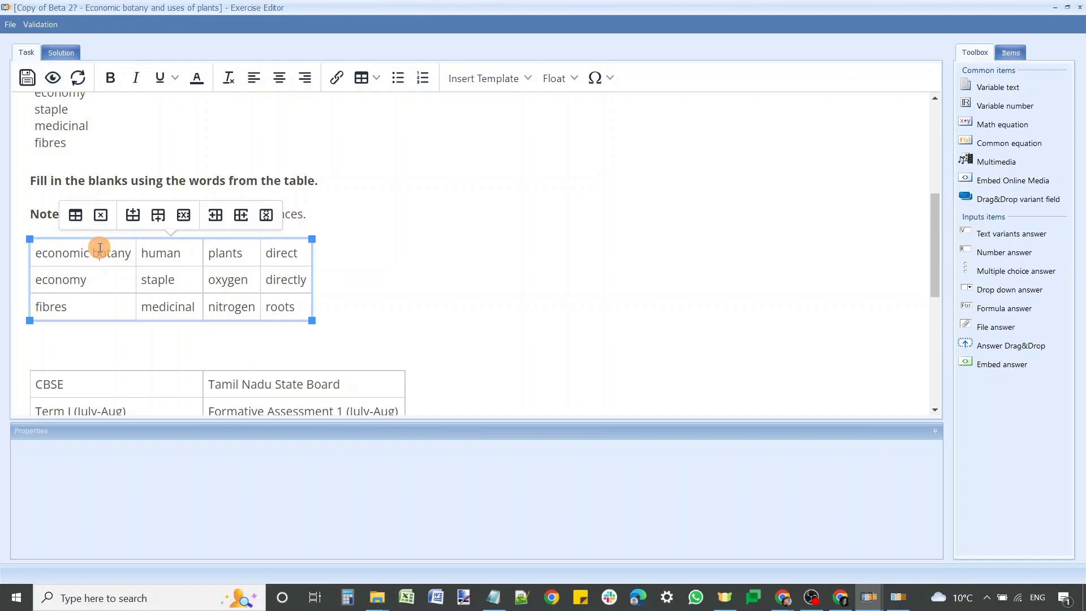
click(75, 215)
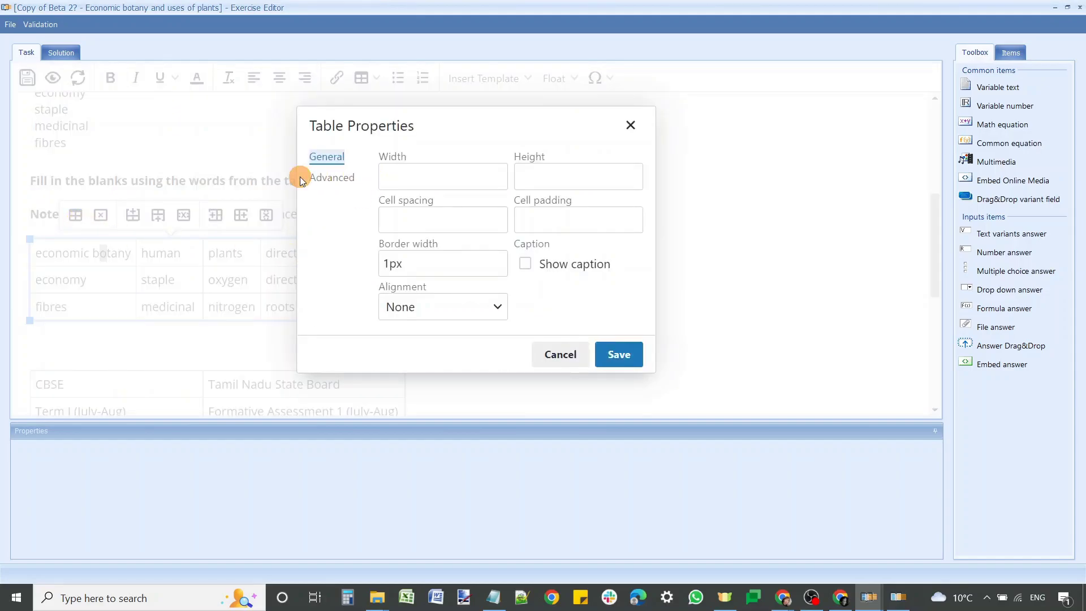
click(333, 177)
click(429, 174)
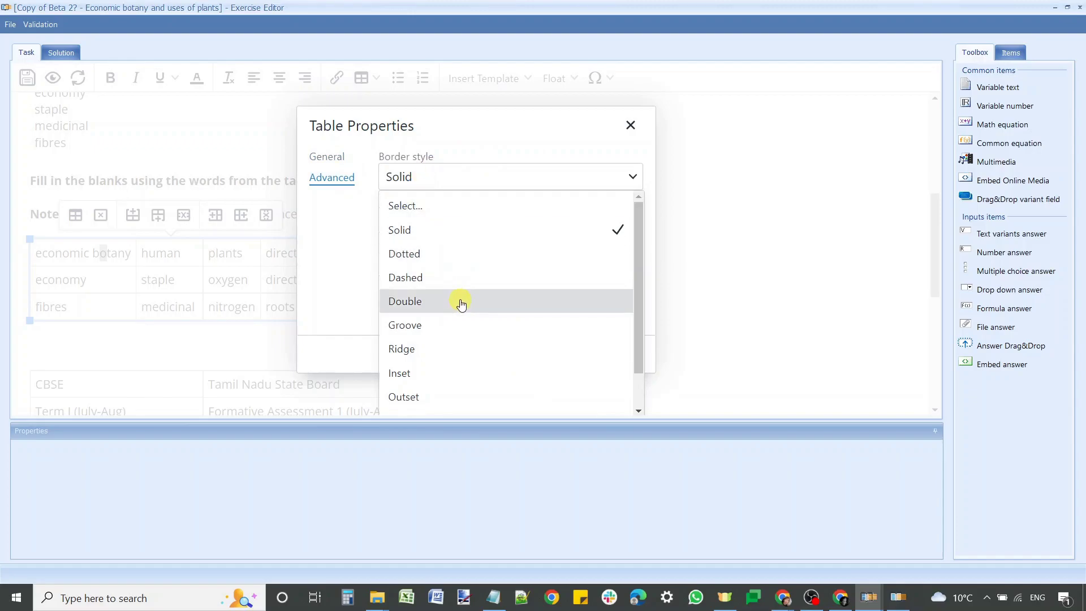
scroll(438, 292, down, 1)
click(422, 401)
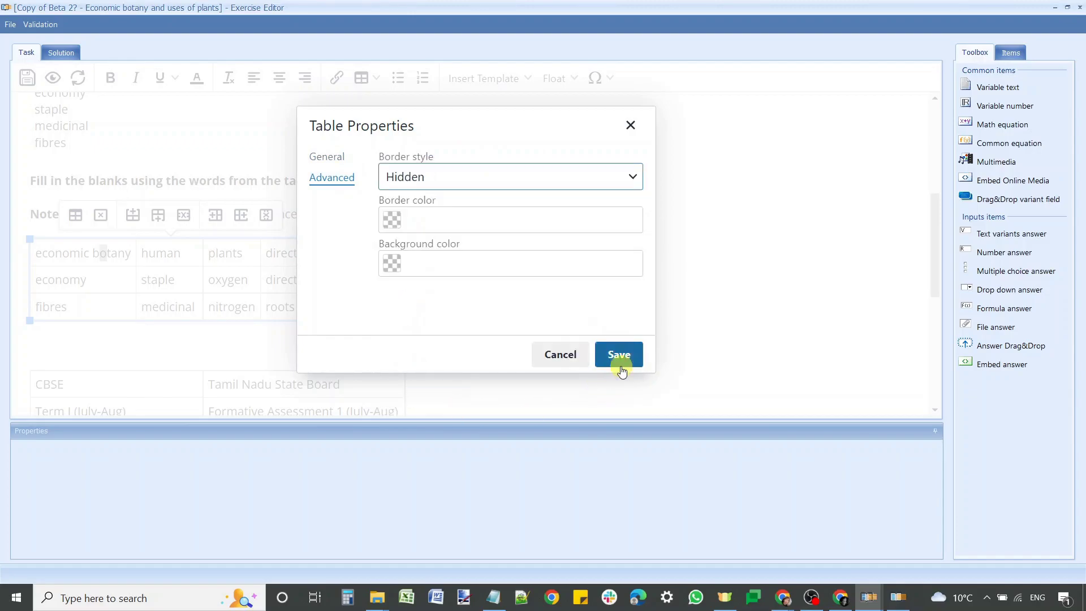
click(620, 354)
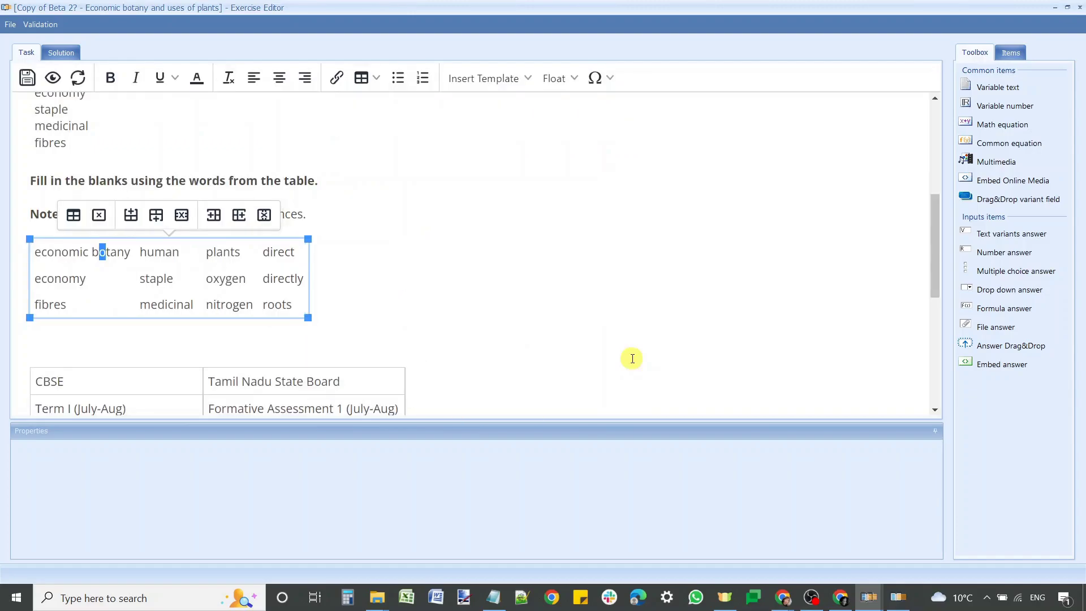
click(385, 265)
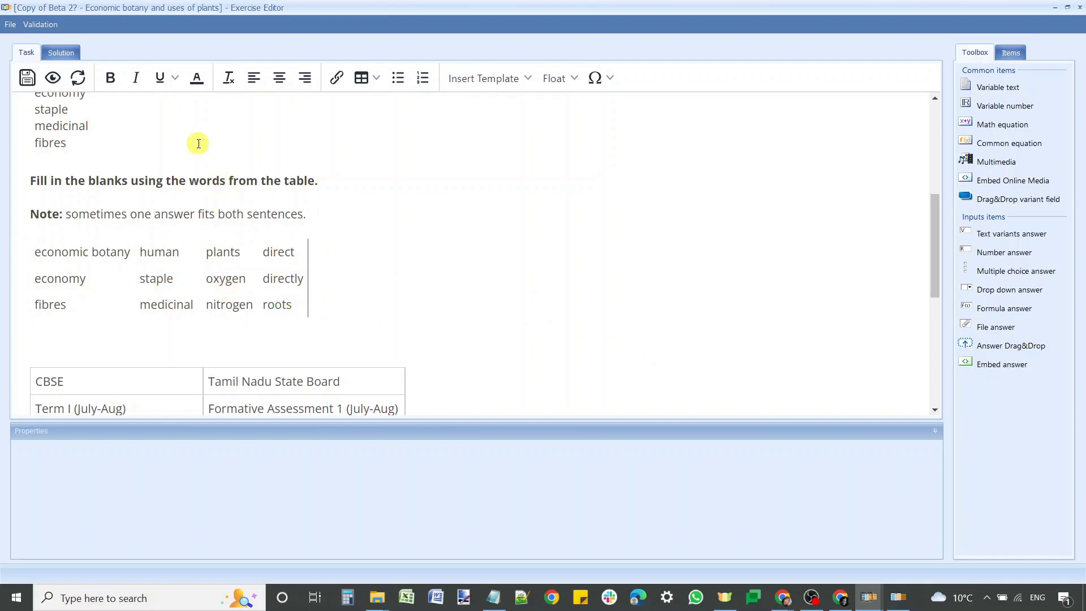
Preview the exercise in Desktop view, examine the borders of the four-column word table, and minimize the preview window
click(51, 79)
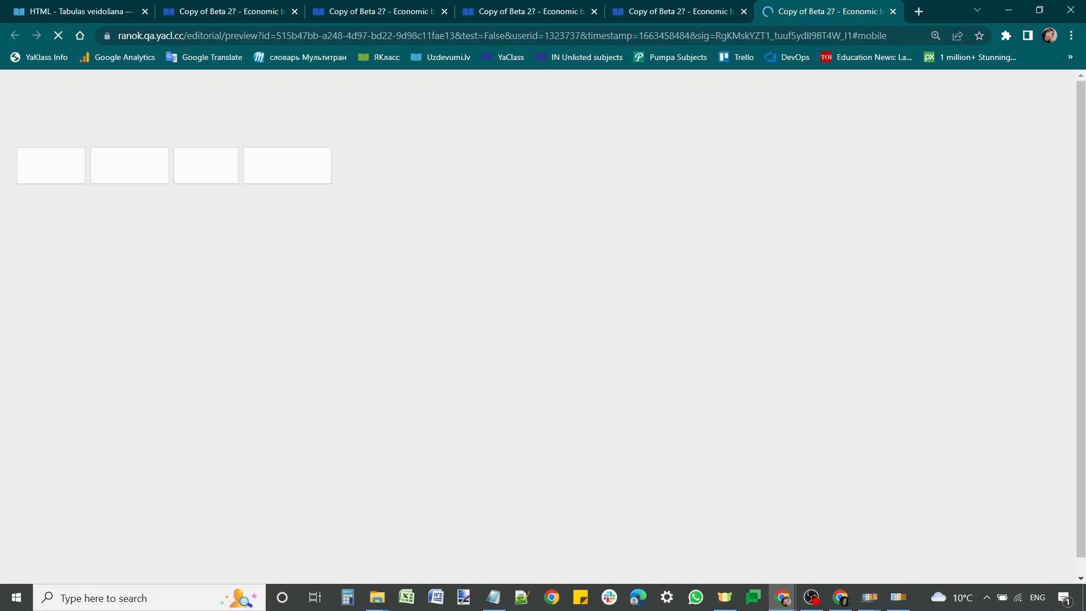
click(122, 176)
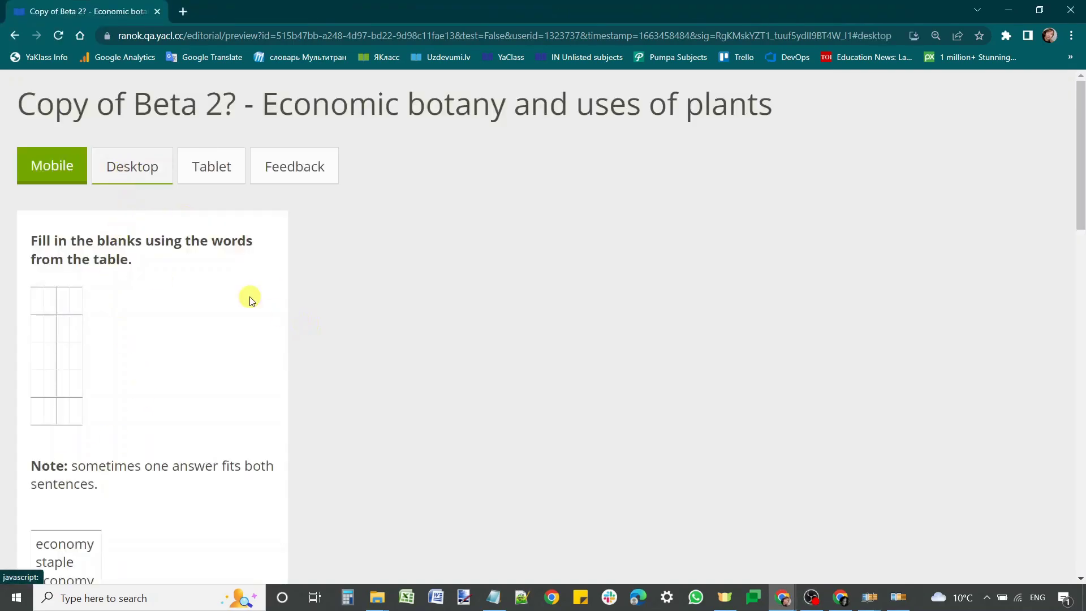
scroll(294, 368, down, 4)
scroll(304, 384, down, 3)
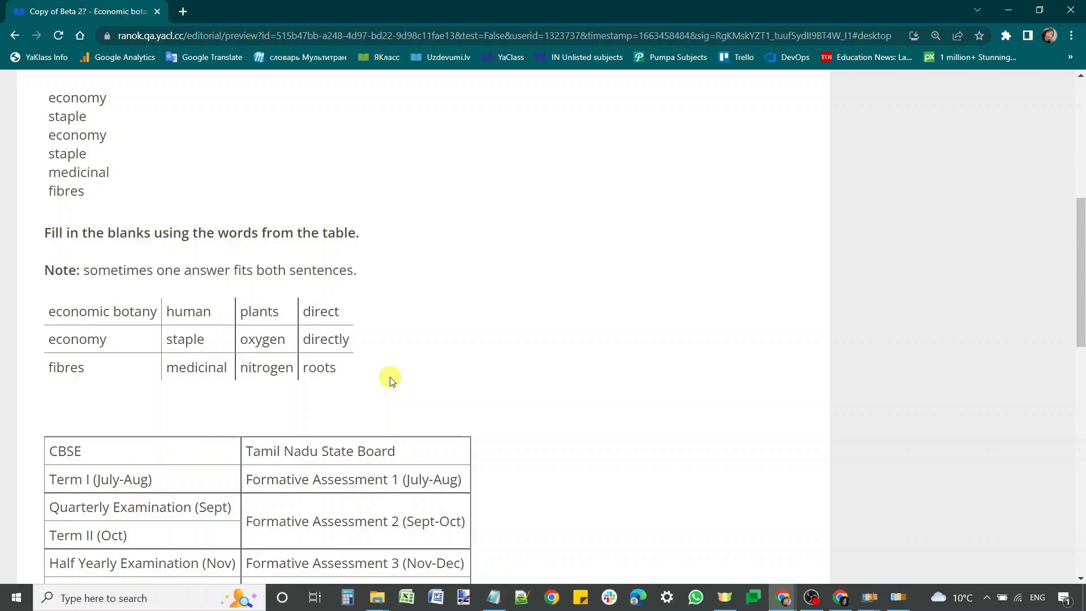
click(1009, 20)
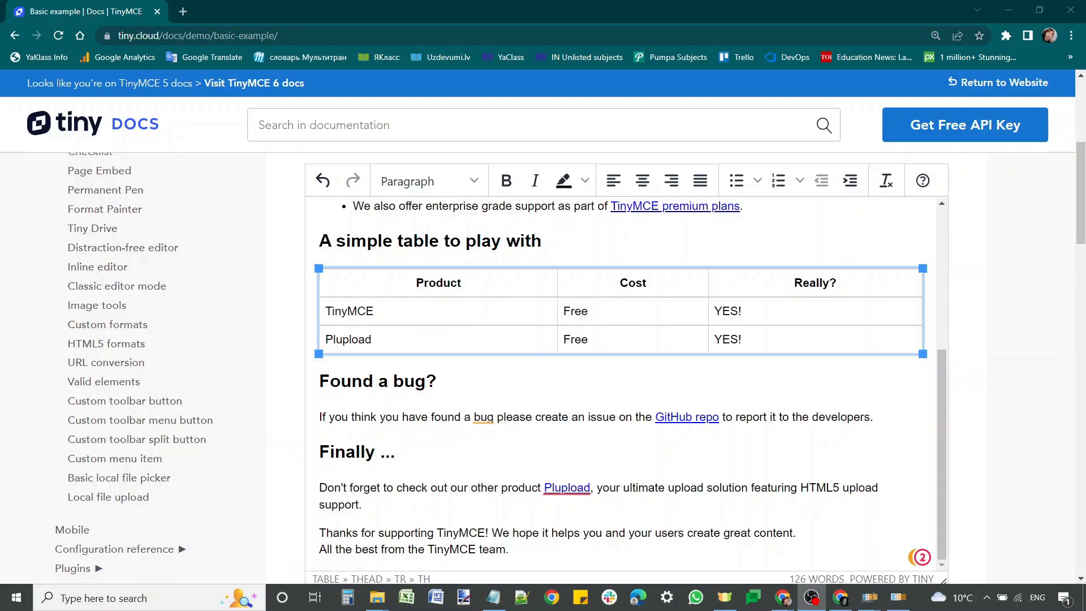
click(698, 369)
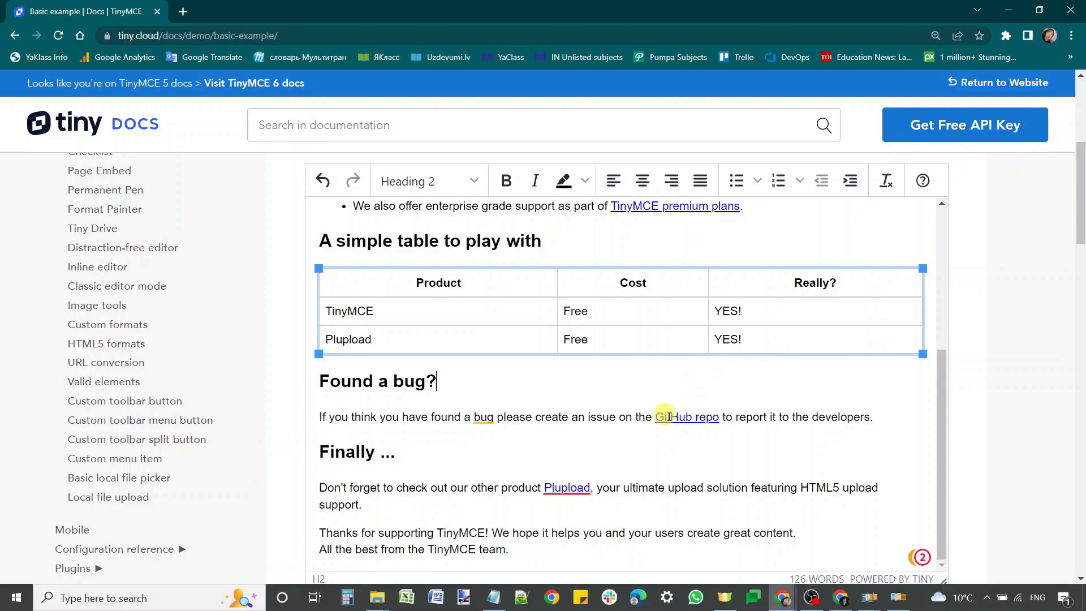
double_click(406, 282)
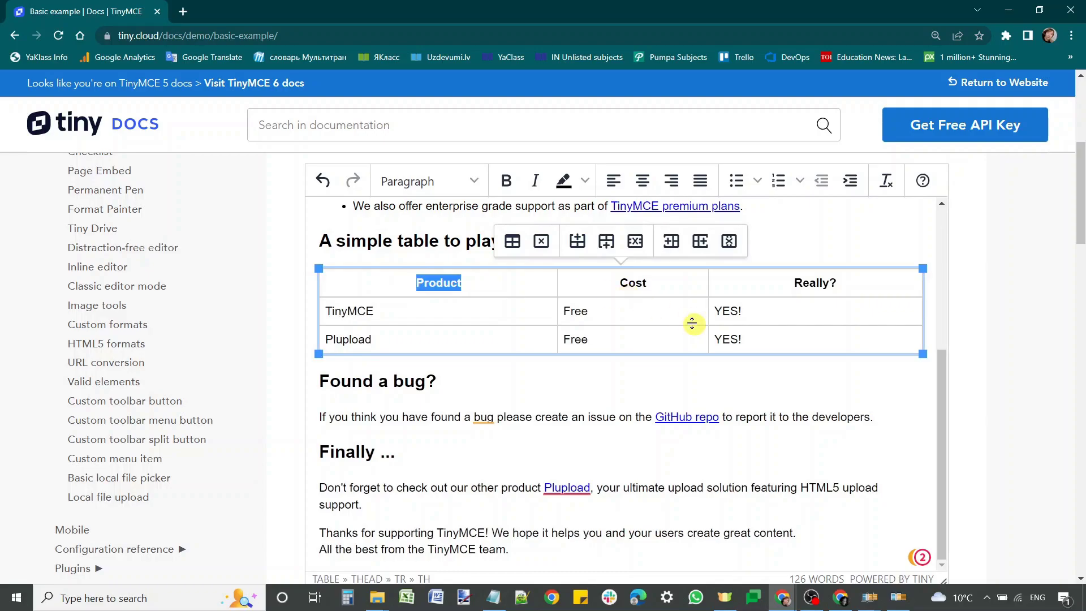
click(806, 390)
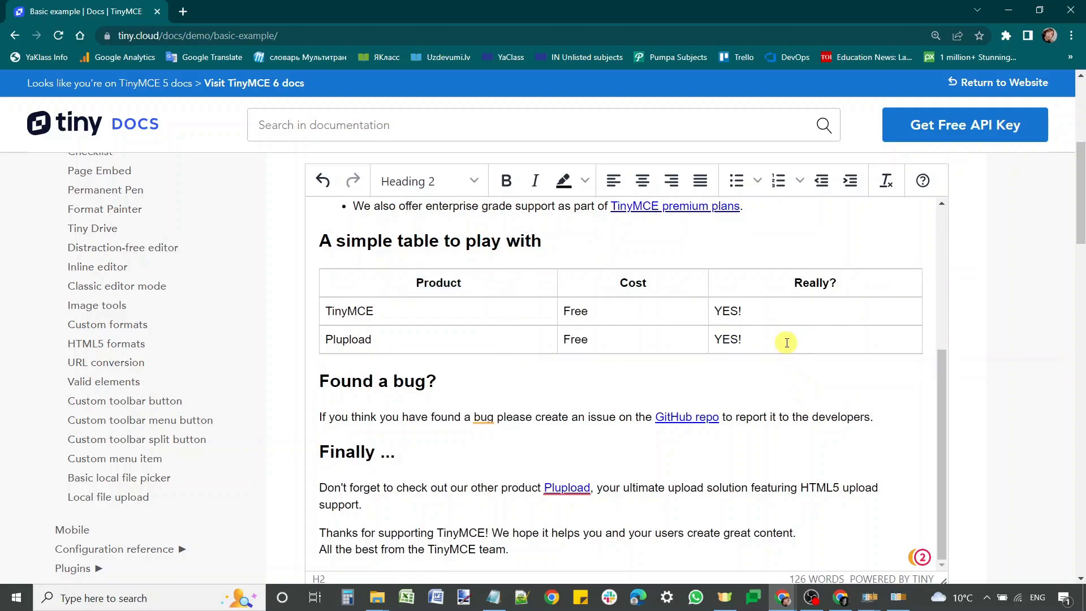
Set the border style of all cells in the Product, Cost and Really? table to Hidden through the advanced cell properties and save
drag(402, 280, 842, 338)
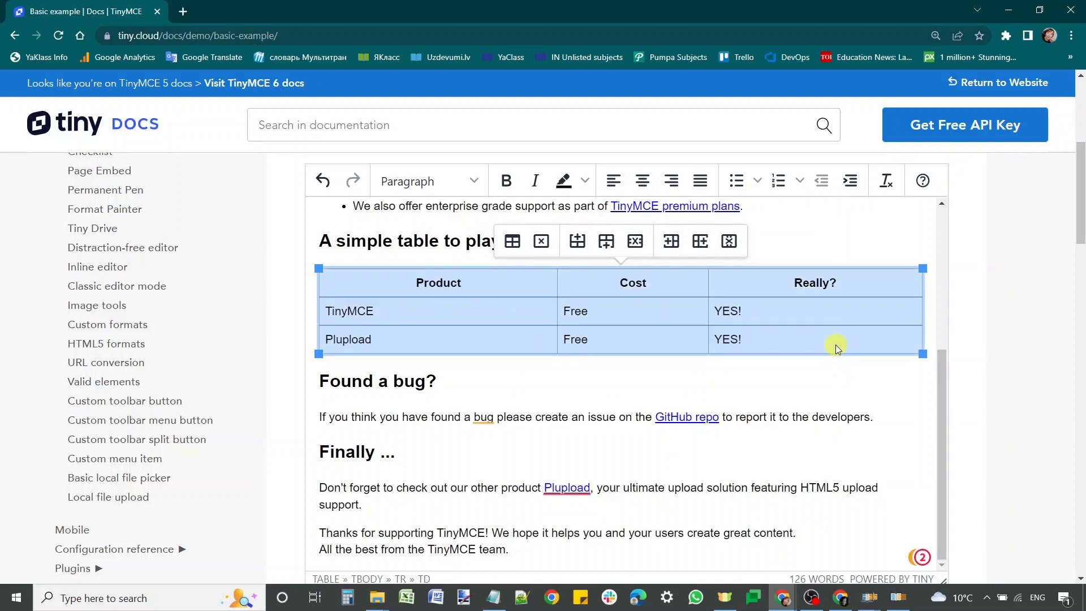
right_click(655, 283)
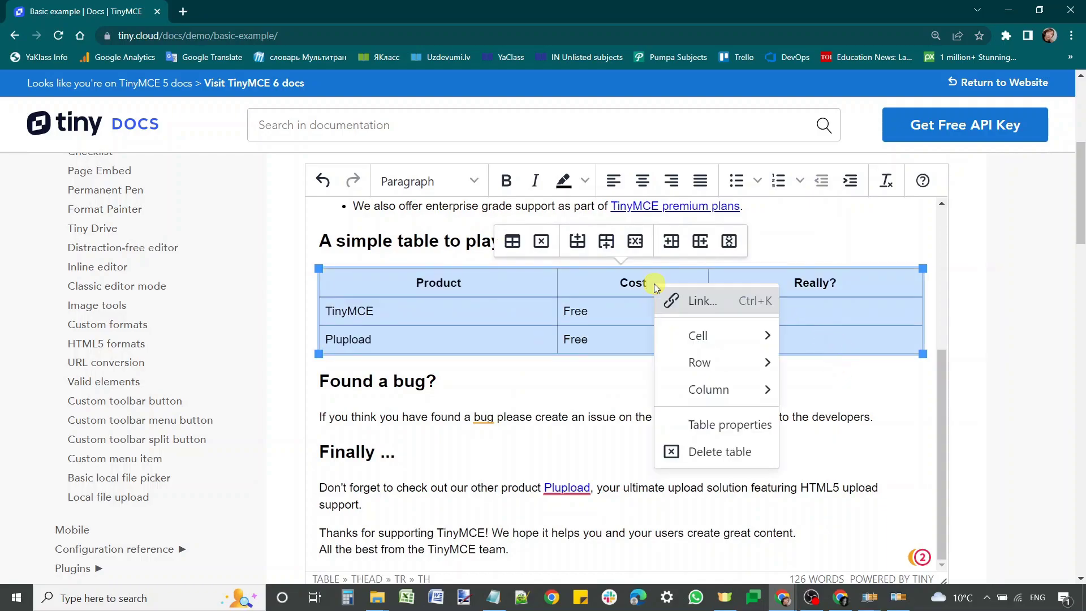
mouse_move(704, 343)
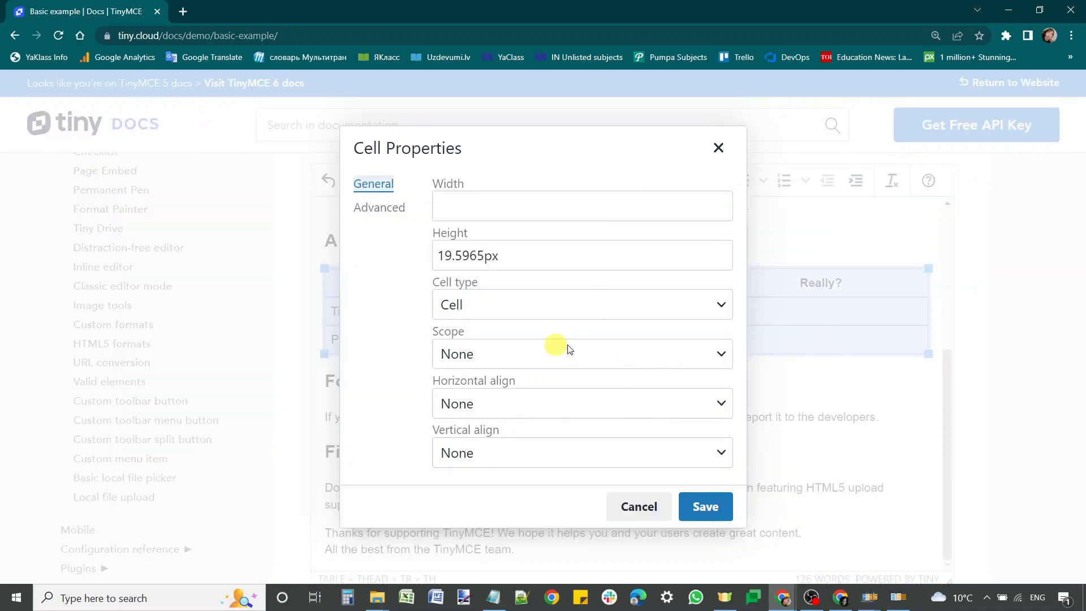
click(373, 208)
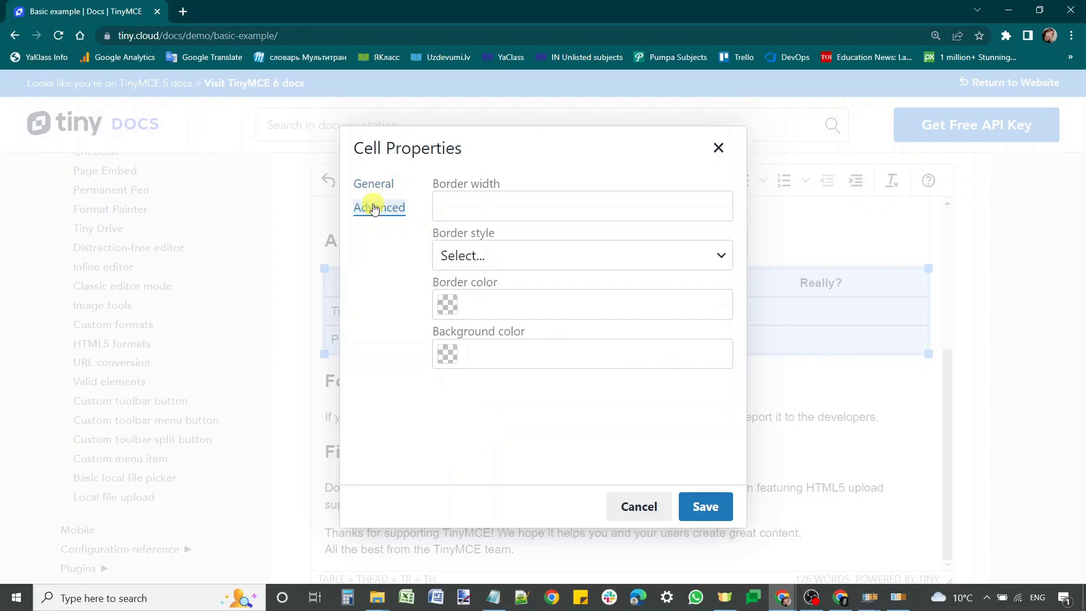
click(374, 185)
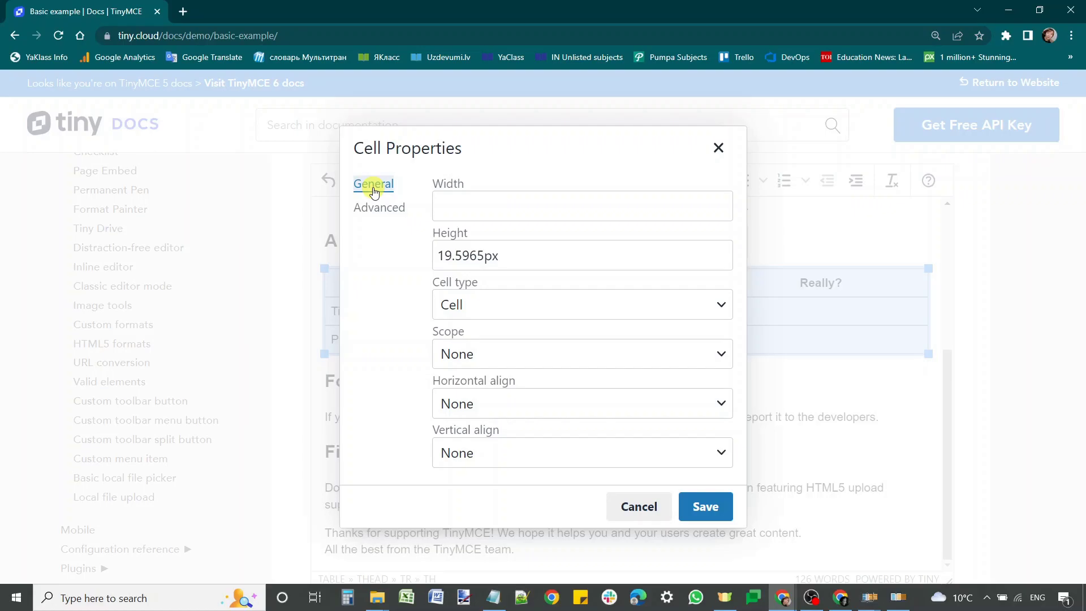
click(379, 209)
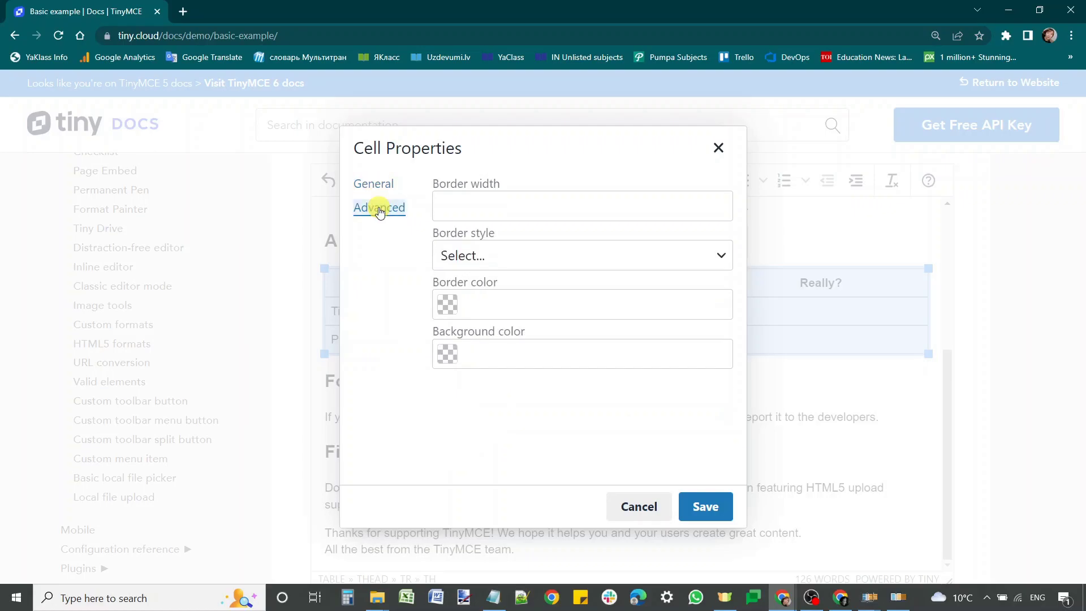
click(454, 257)
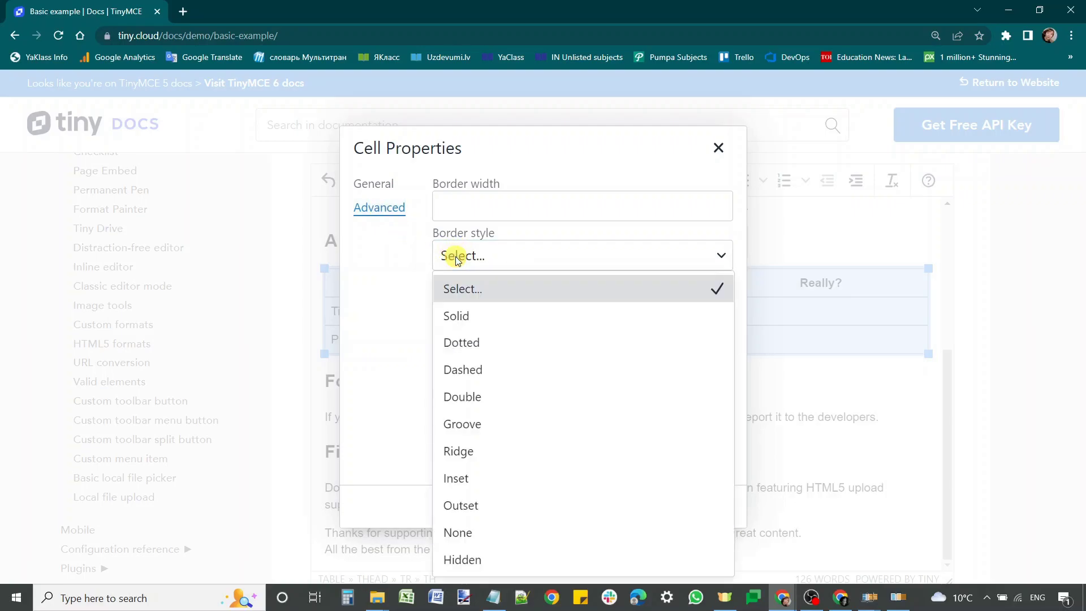
click(459, 559)
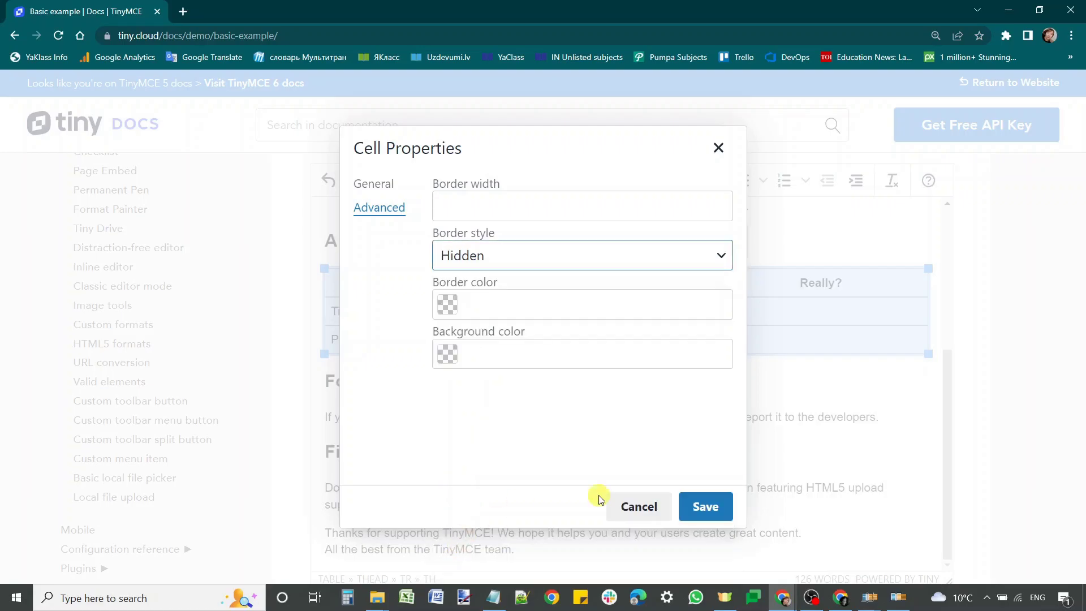
click(701, 502)
click(712, 375)
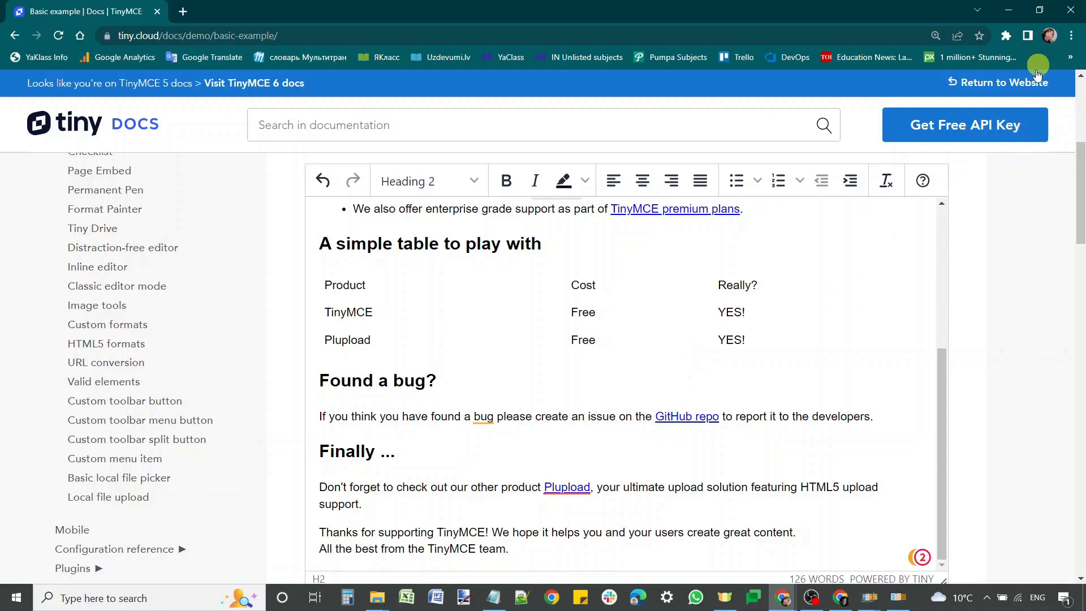
Switch back to the Exercise Editor and examine the borders of the word tables and the CBSE schedule table
click(1008, 10)
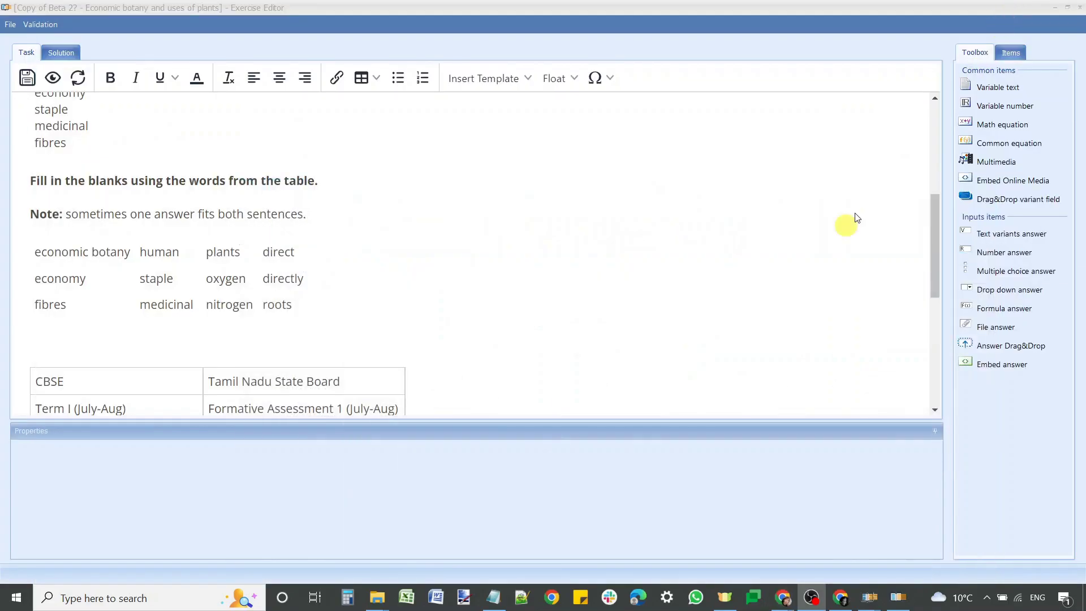
click(149, 278)
click(366, 79)
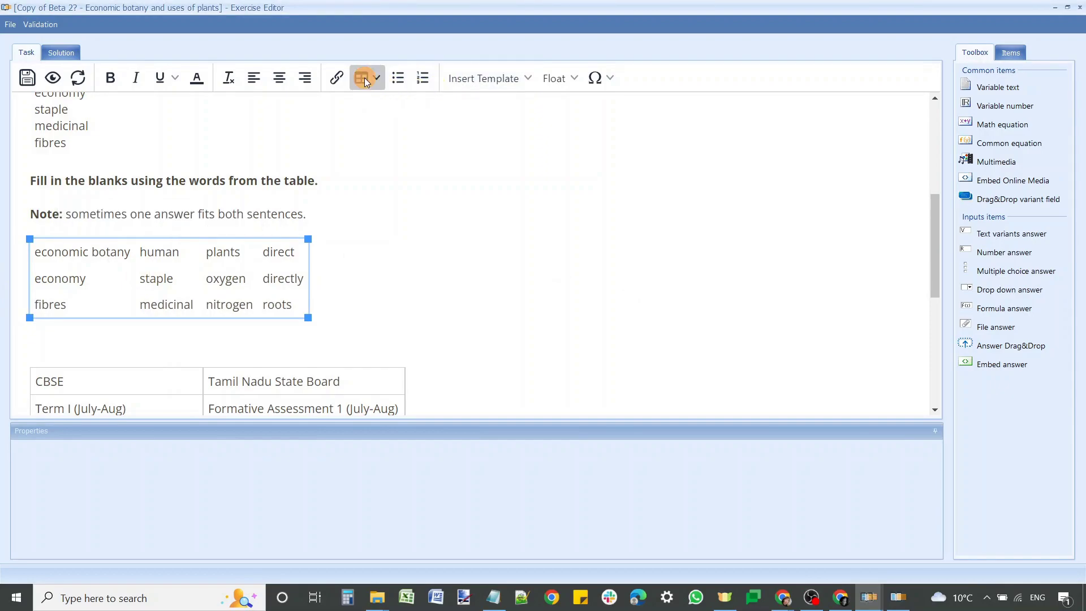
click(243, 232)
scroll(84, 300, down, 3)
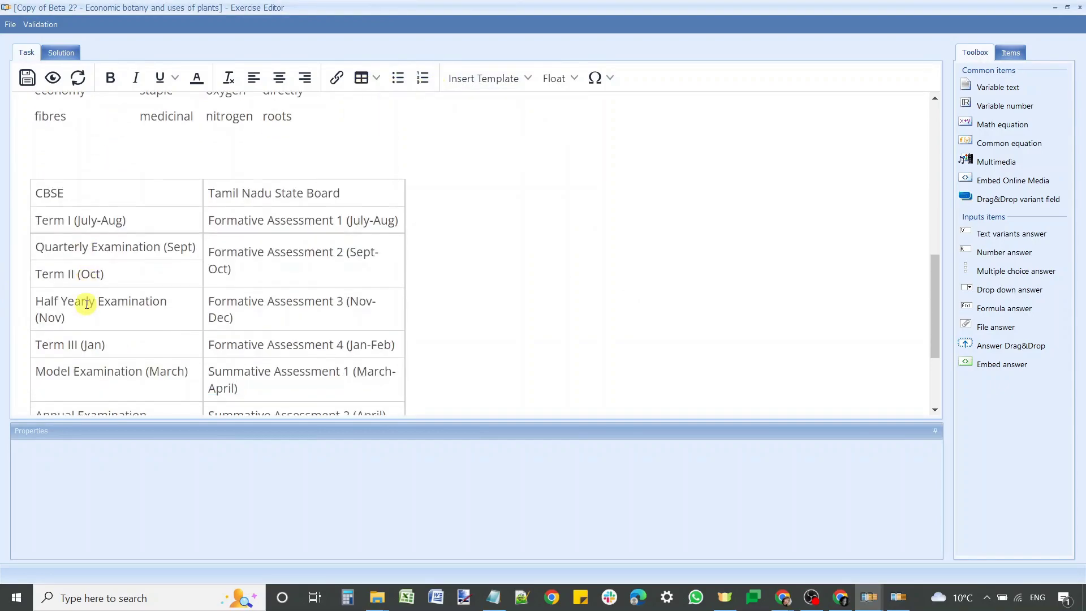
scroll(56, 229, up, 2)
scroll(60, 238, up, 2)
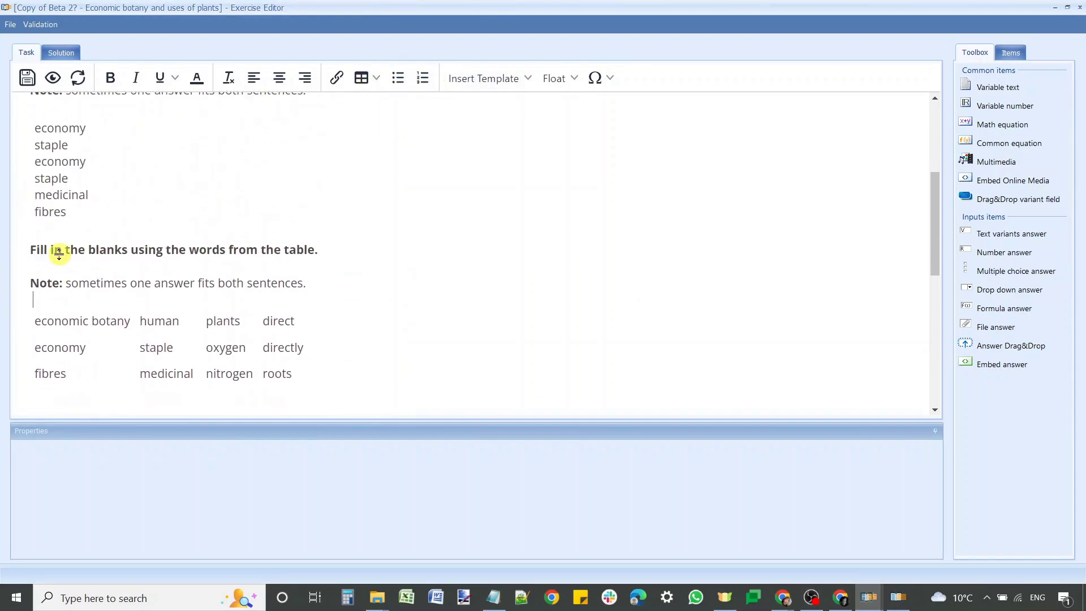
Open the cell properties for all cells of the CBSE and Tamil Nadu State Board table, review the available settings, and close them
scroll(56, 252, down, 5)
drag(47, 153, 378, 364)
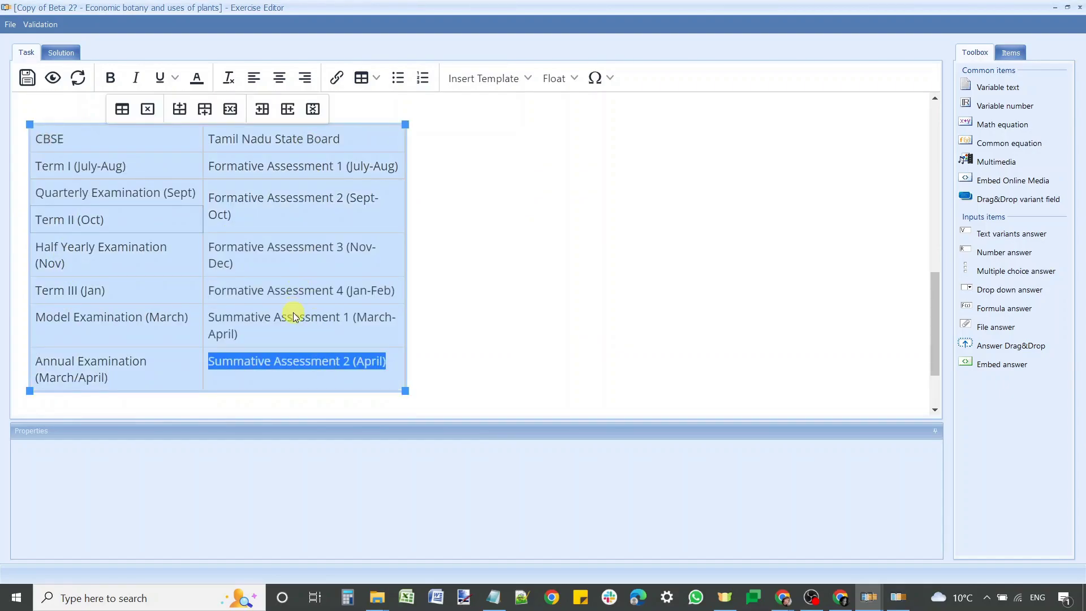
click(376, 78)
click(256, 198)
drag(142, 141, 335, 358)
click(360, 70)
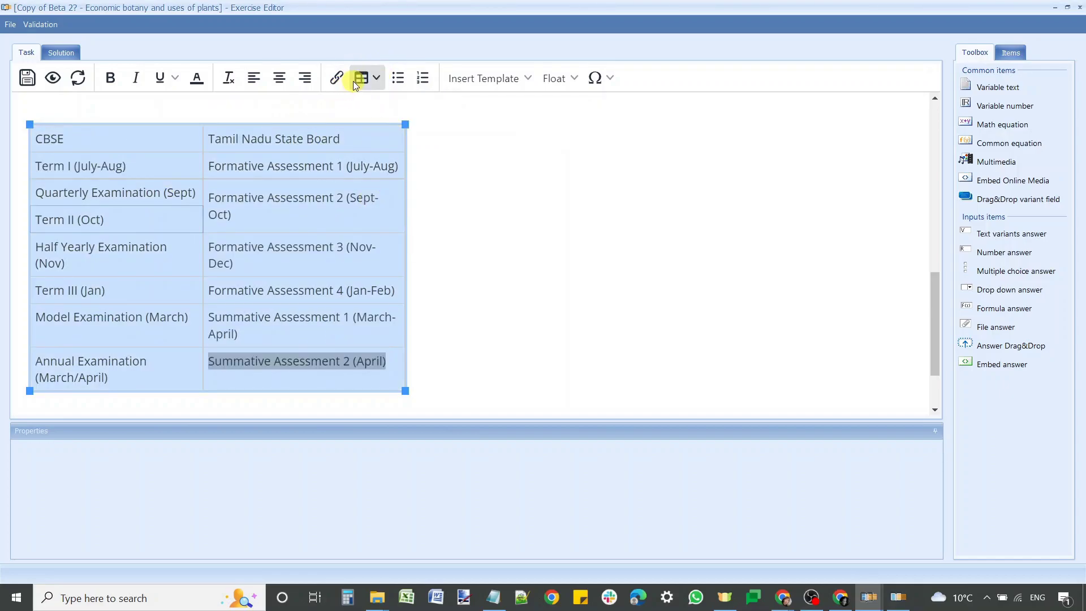
click(360, 77)
mouse_move(405, 139)
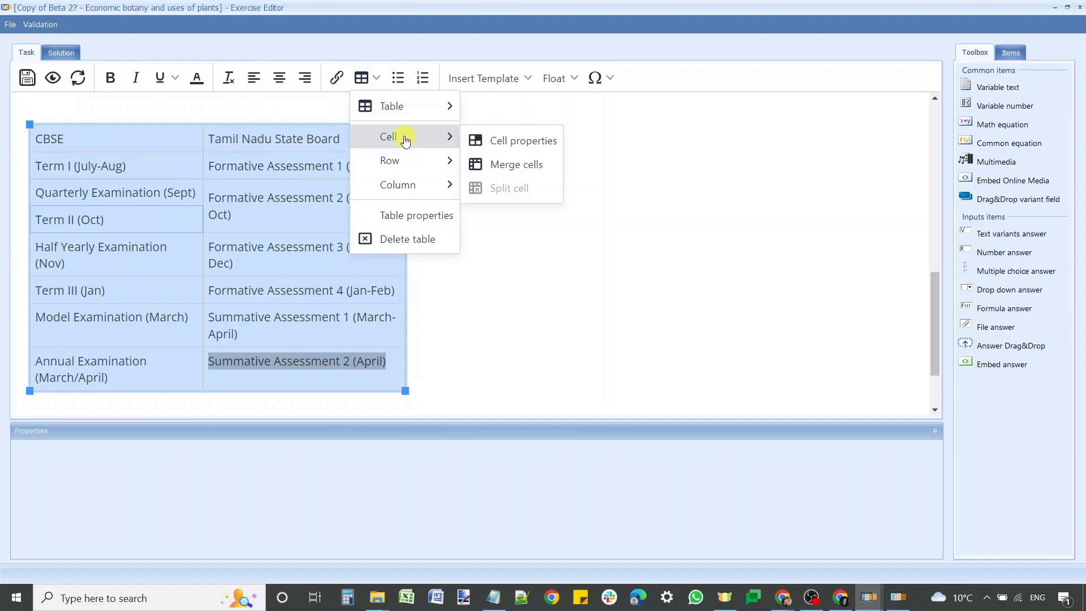
right_click(308, 189)
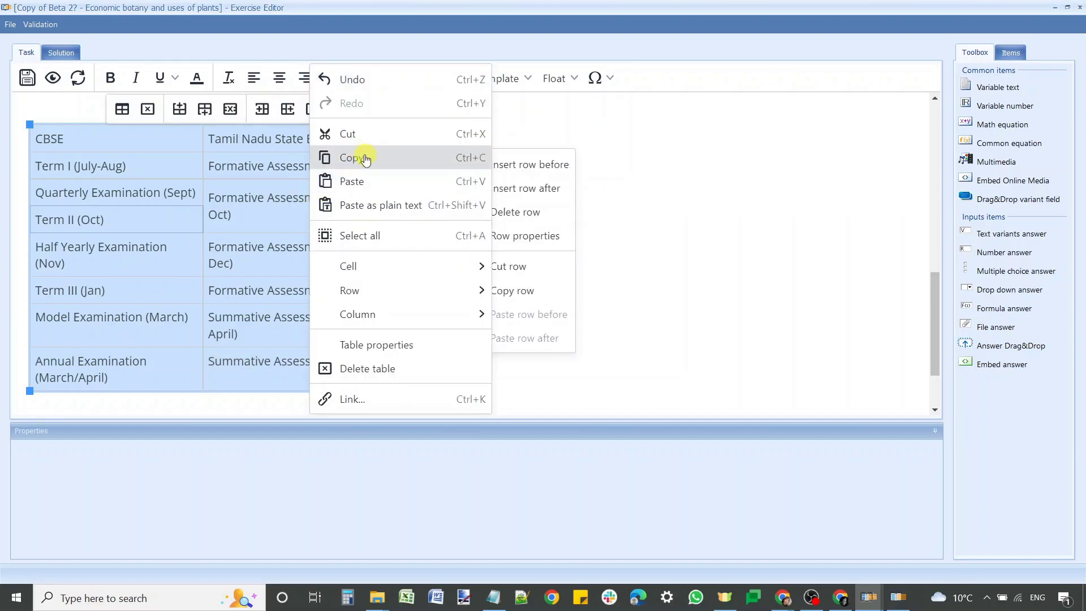
mouse_move(365, 274)
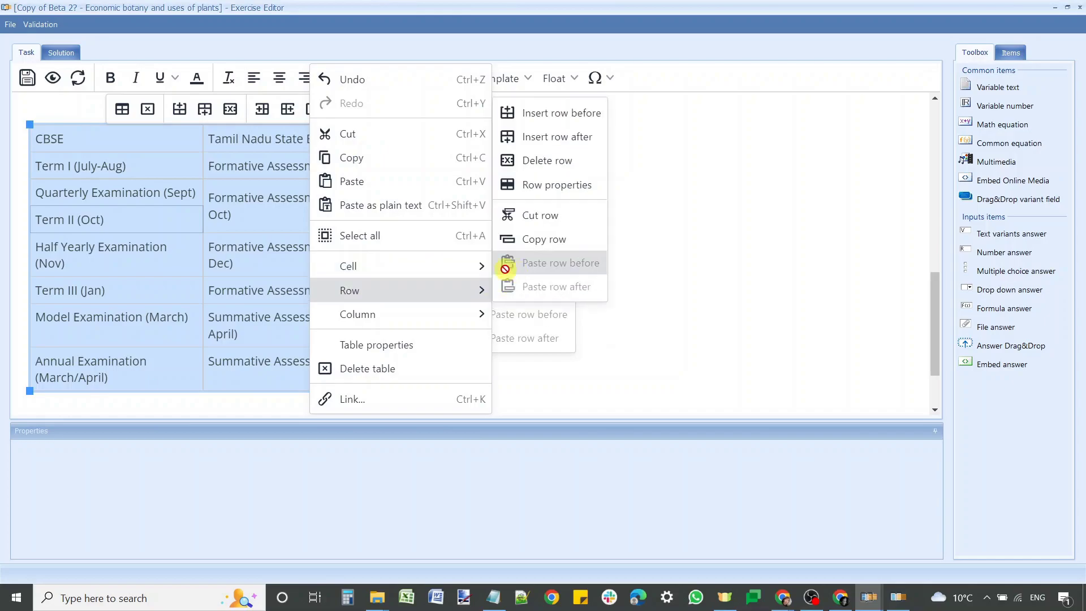
click(510, 268)
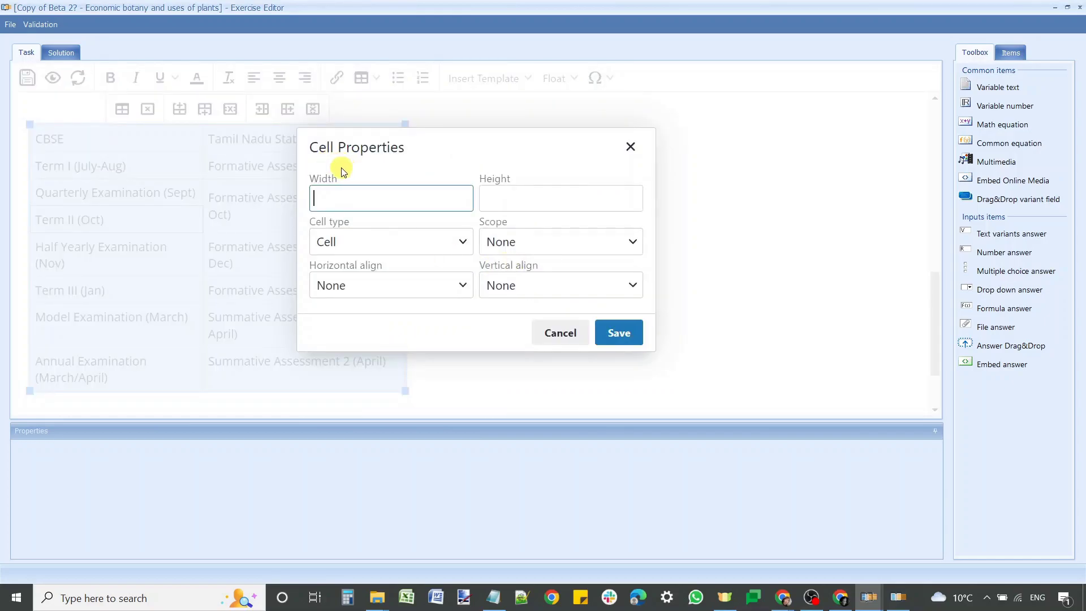
click(631, 146)
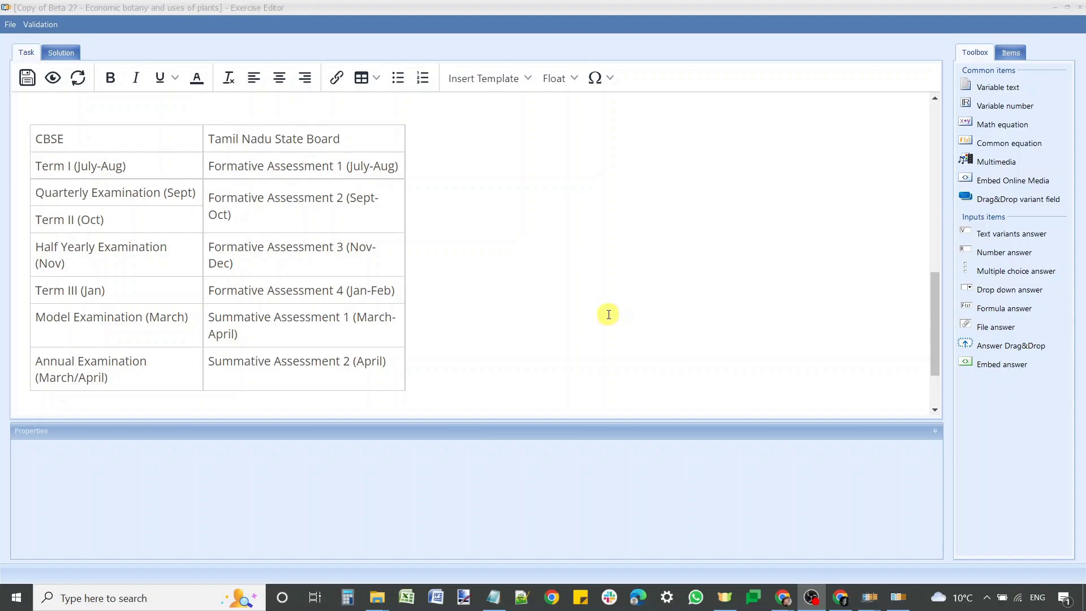
Make the "CBSE" heading in the first cell of the schedule table bold
click(53, 137)
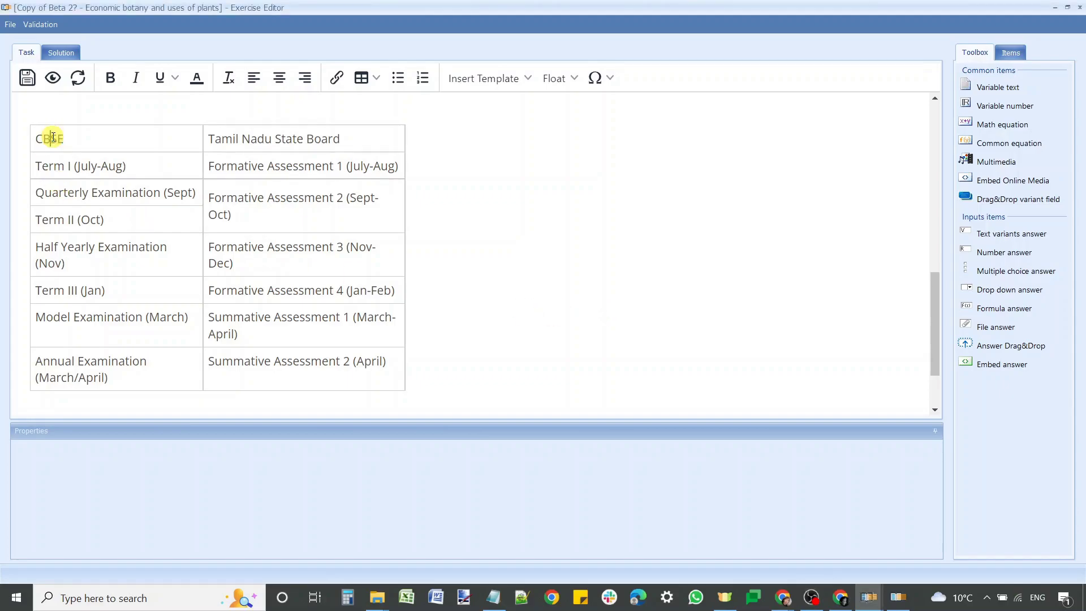
double_click(52, 138)
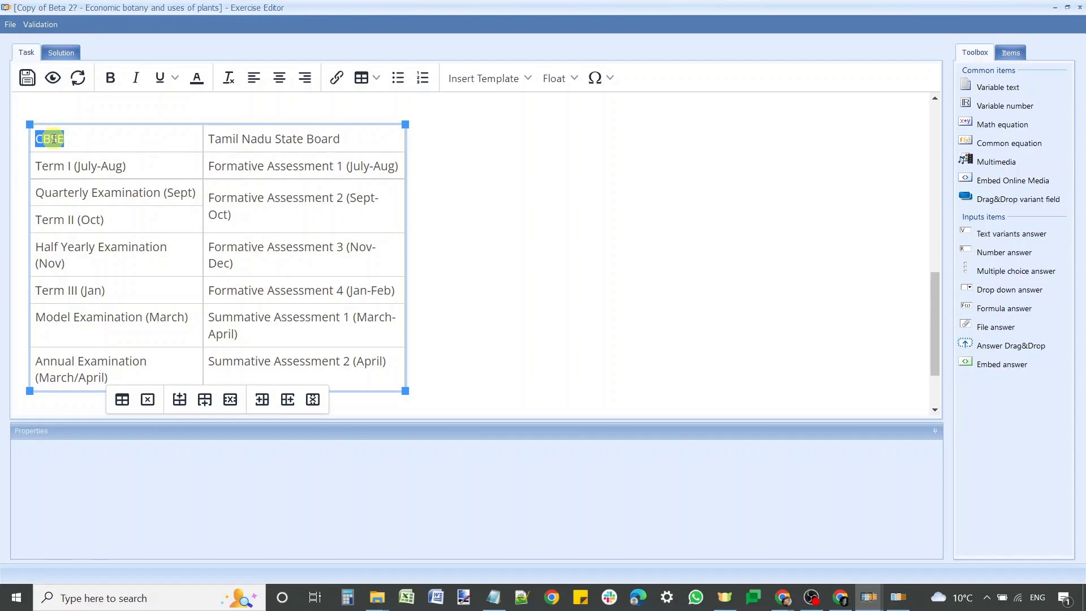
click(112, 78)
click(114, 135)
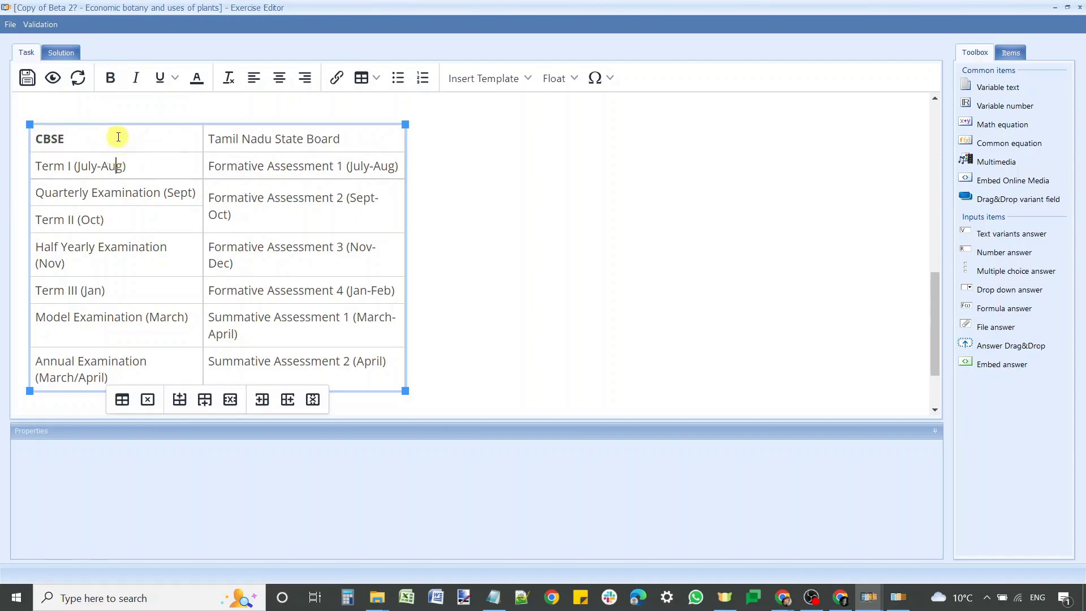
Apply the green text color to the "Tamil Nadu State Board" heading in the schedule table
triple_click(223, 138)
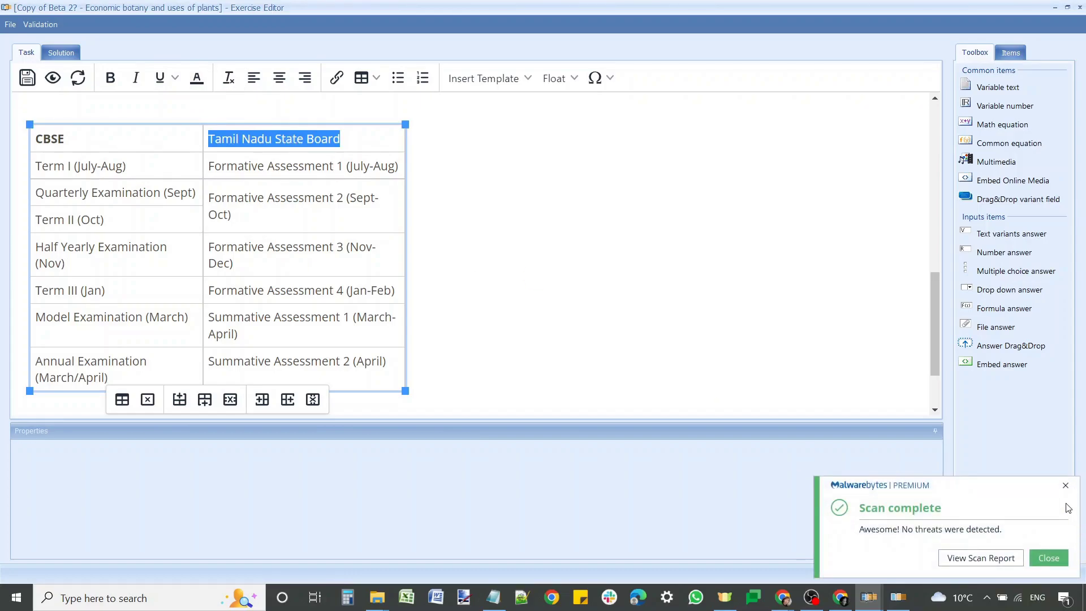
click(1065, 485)
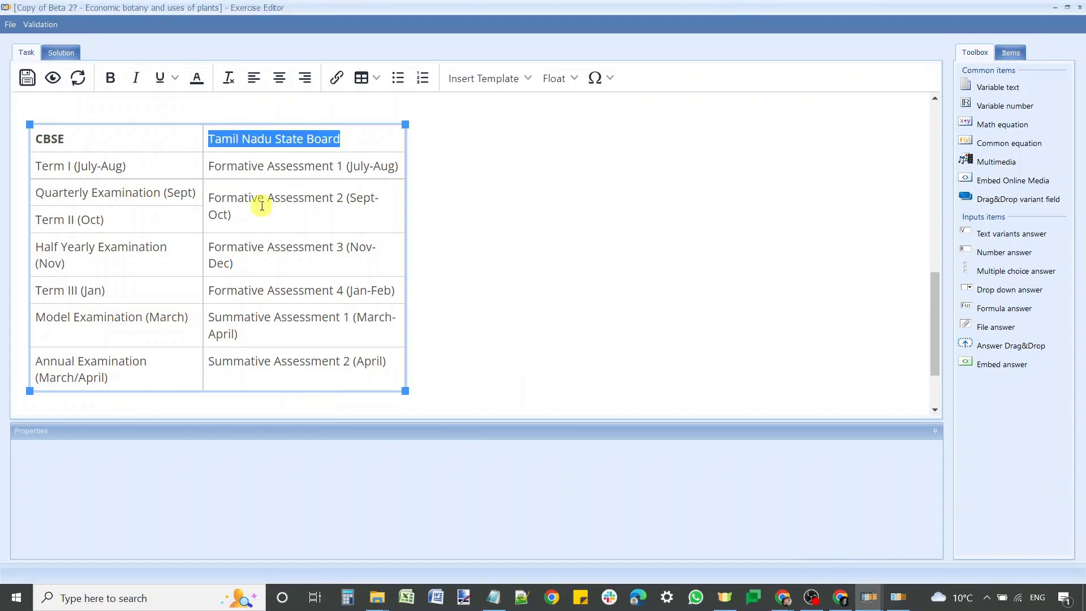
click(199, 78)
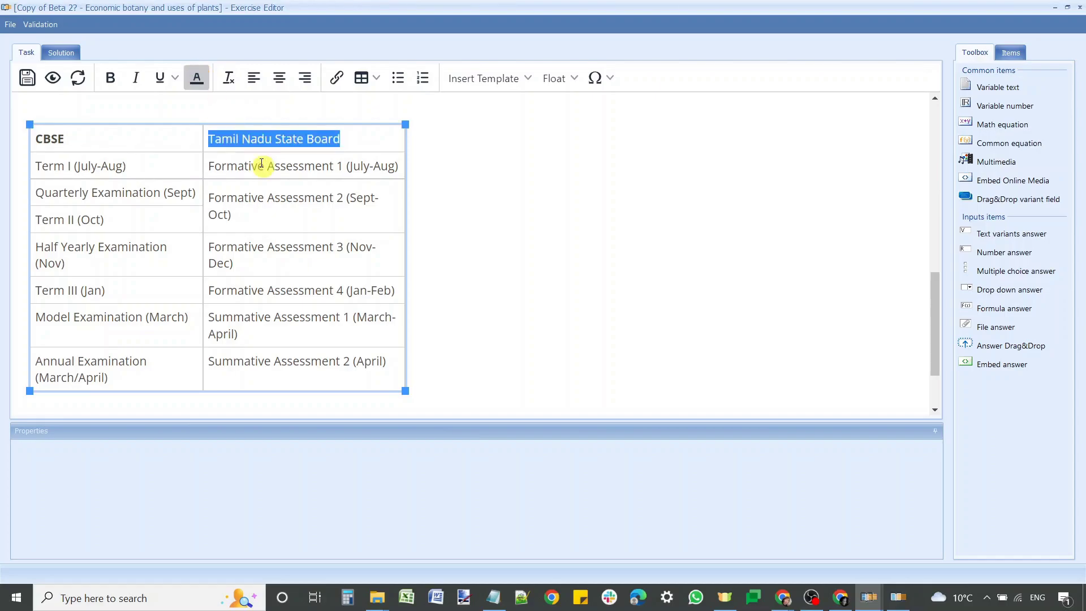
click(395, 147)
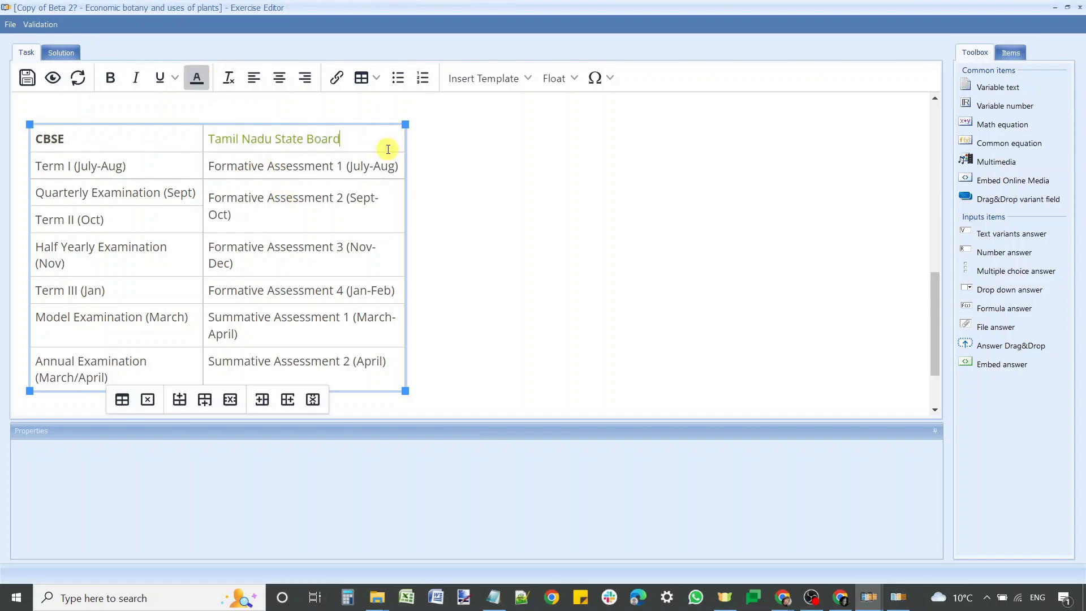
Apply the Emphasize template to the text "Formative Assessment 1 (July-Aug)" in the schedule table
triple_click(255, 165)
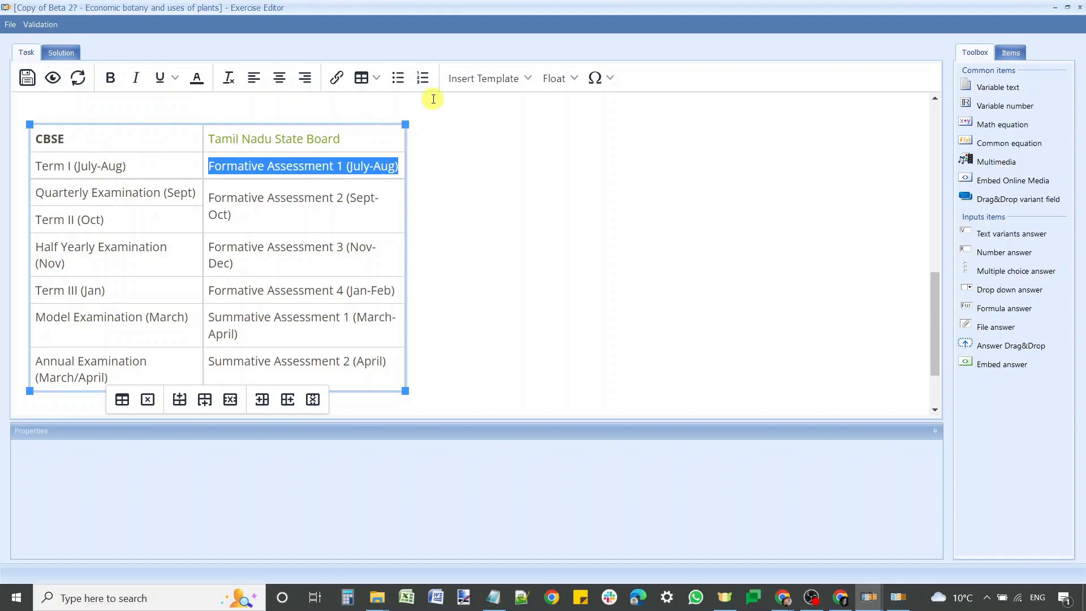
click(460, 77)
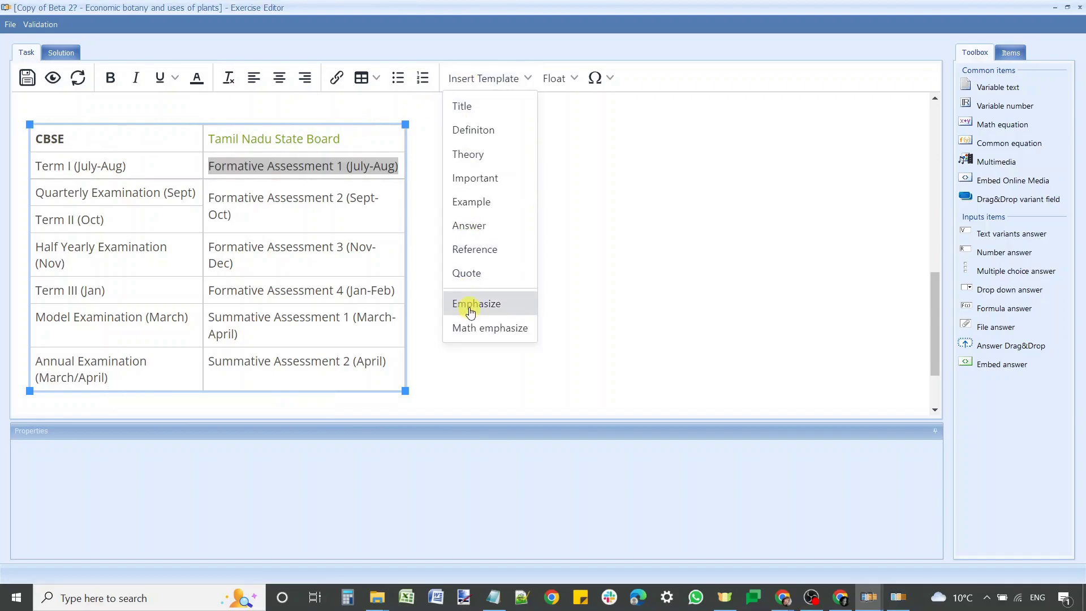
click(470, 308)
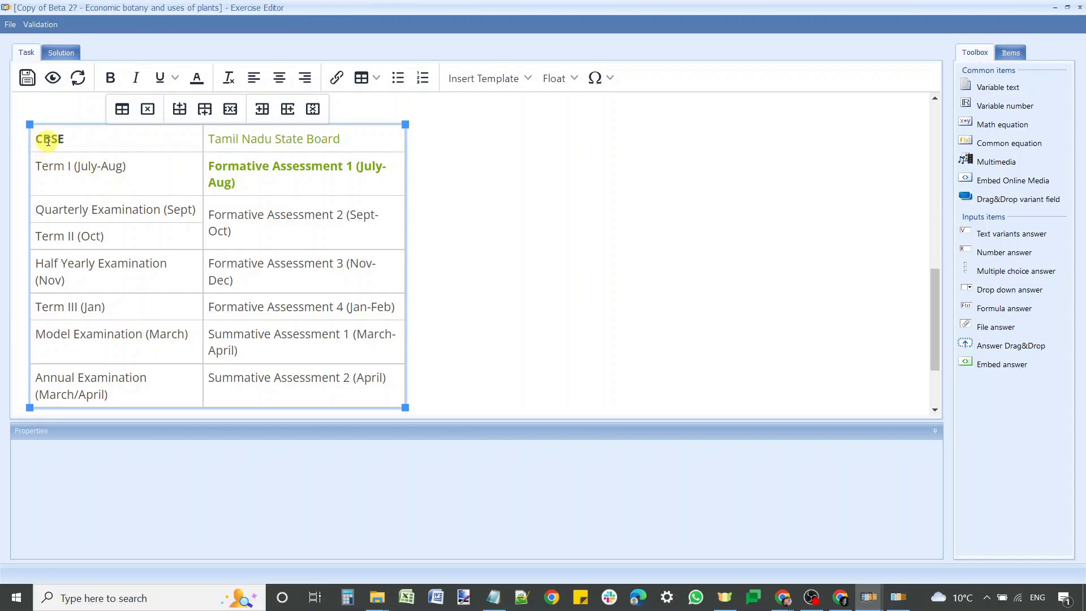
Review the available table commands and the list of text templates, including Emphasize
click(362, 78)
mouse_move(375, 112)
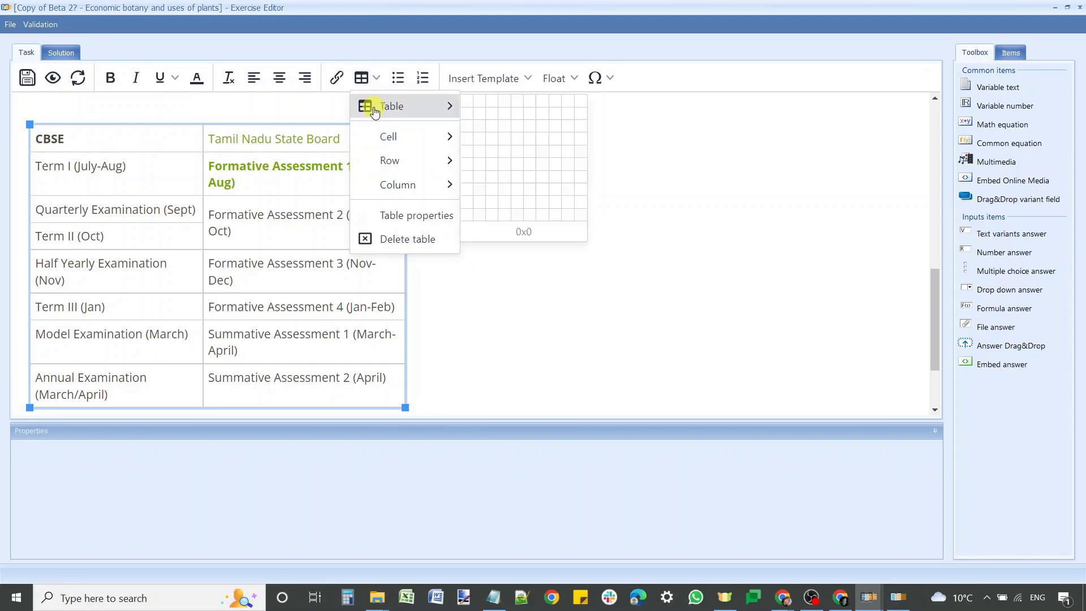
click(463, 80)
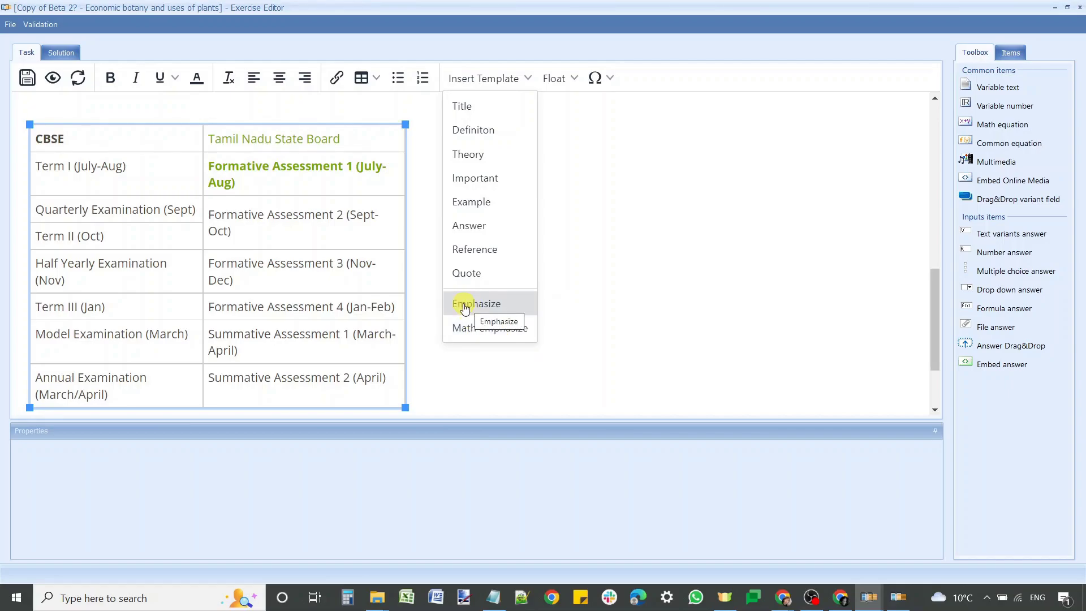
Review the cell commands available for the "Term I (July-Aug)" cell in the schedule table, without applying any
click(318, 262)
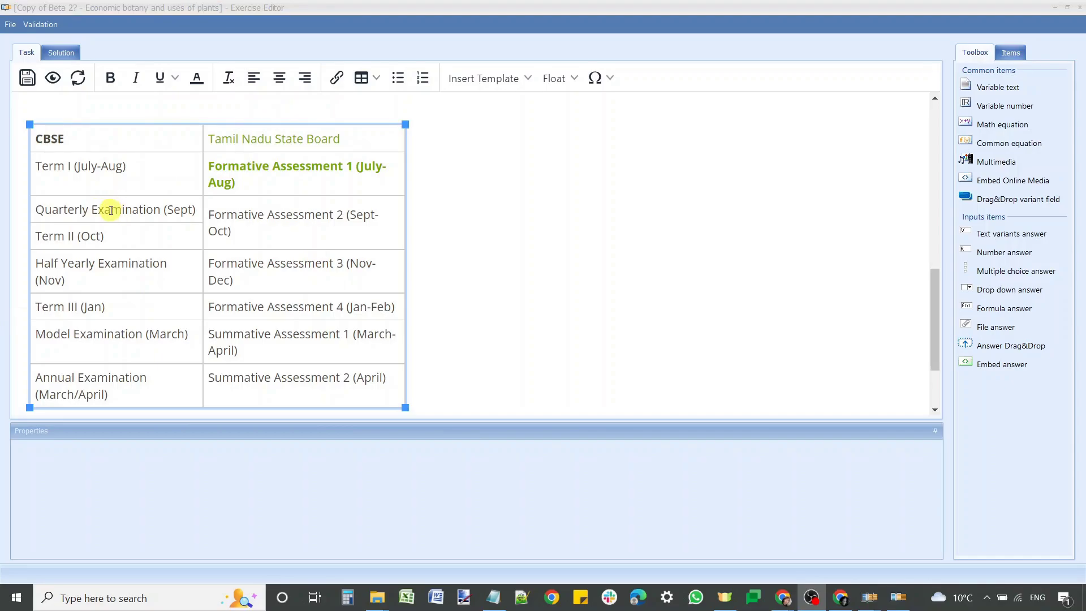
scroll(111, 210, up, 2)
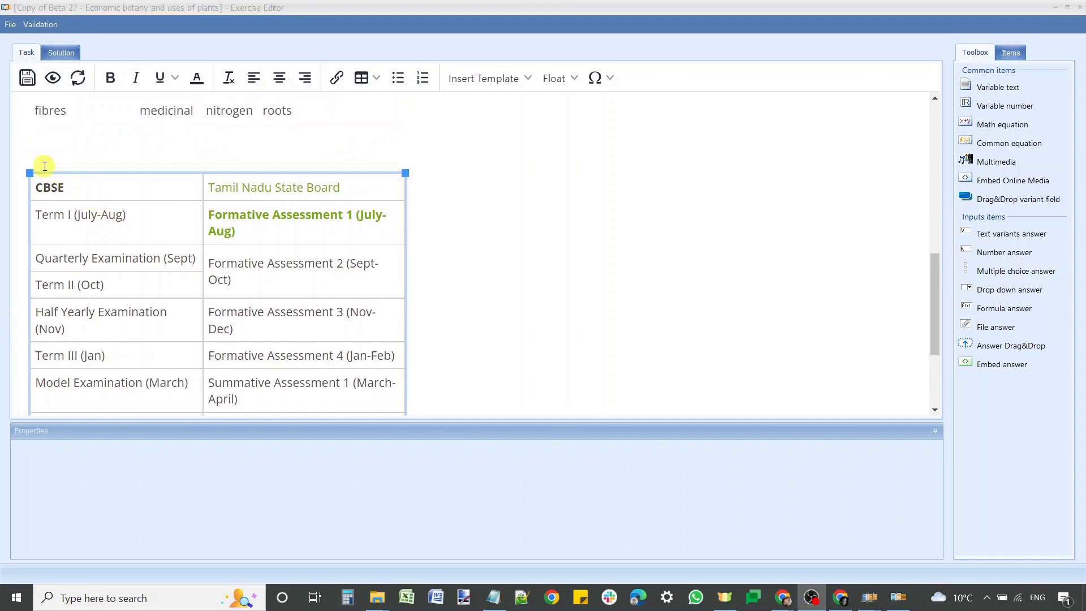
click(40, 182)
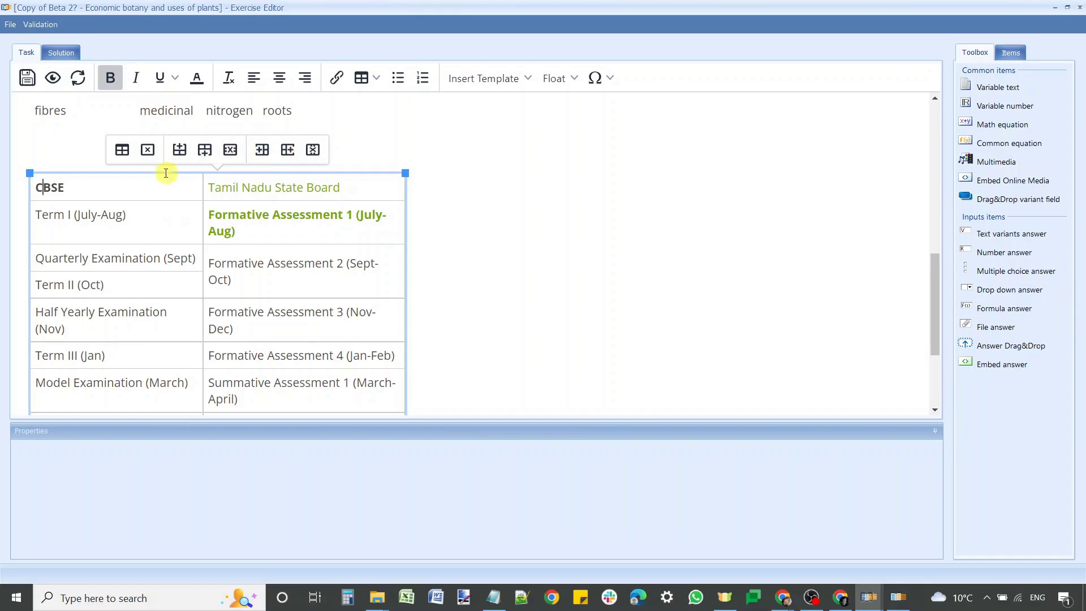
click(169, 216)
right_click(170, 218)
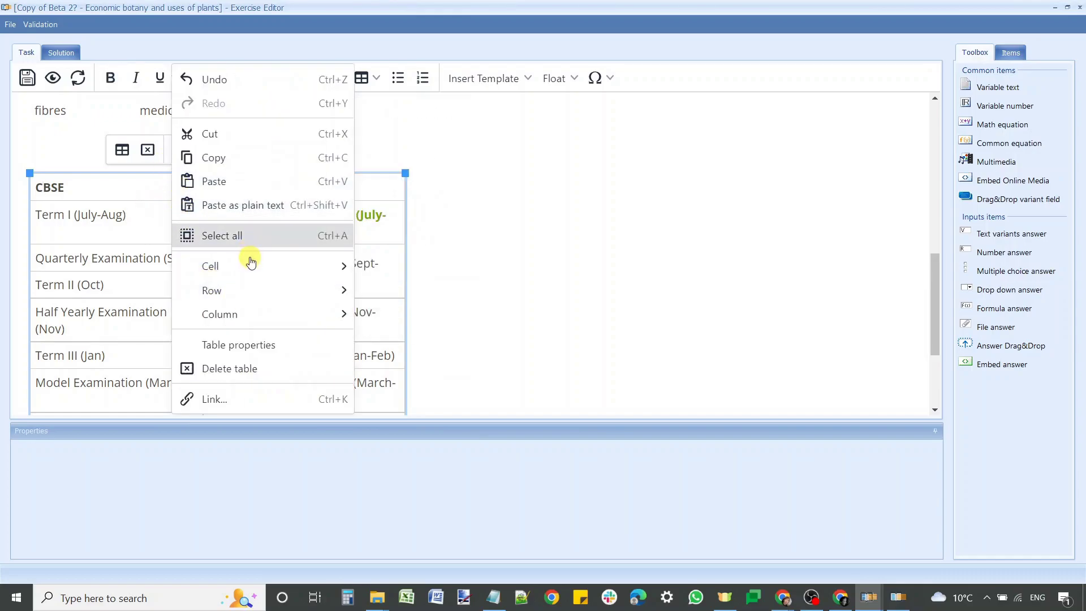
mouse_move(310, 263)
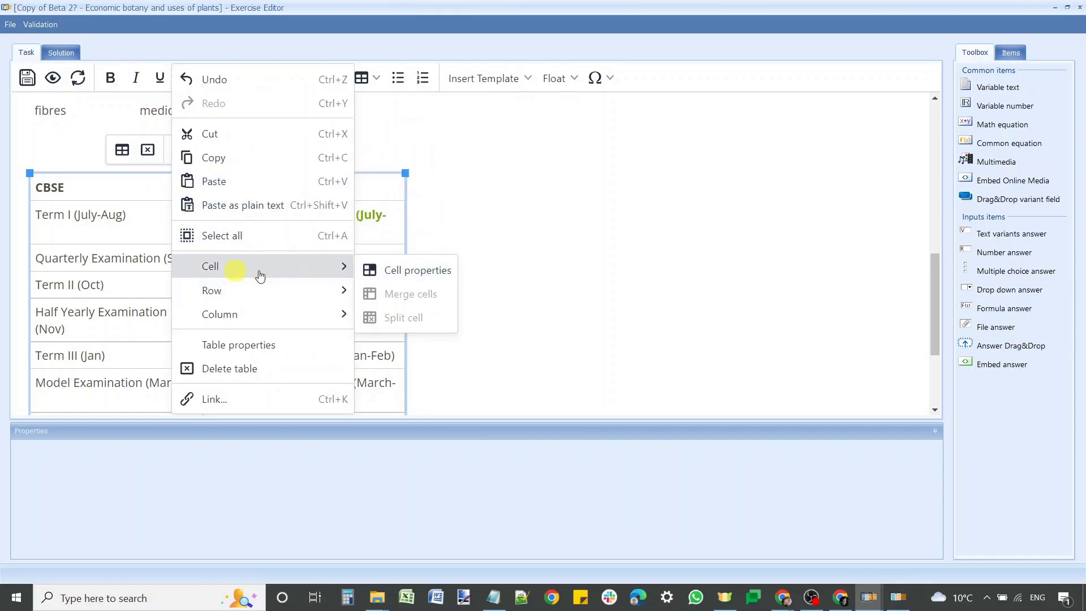
click(130, 260)
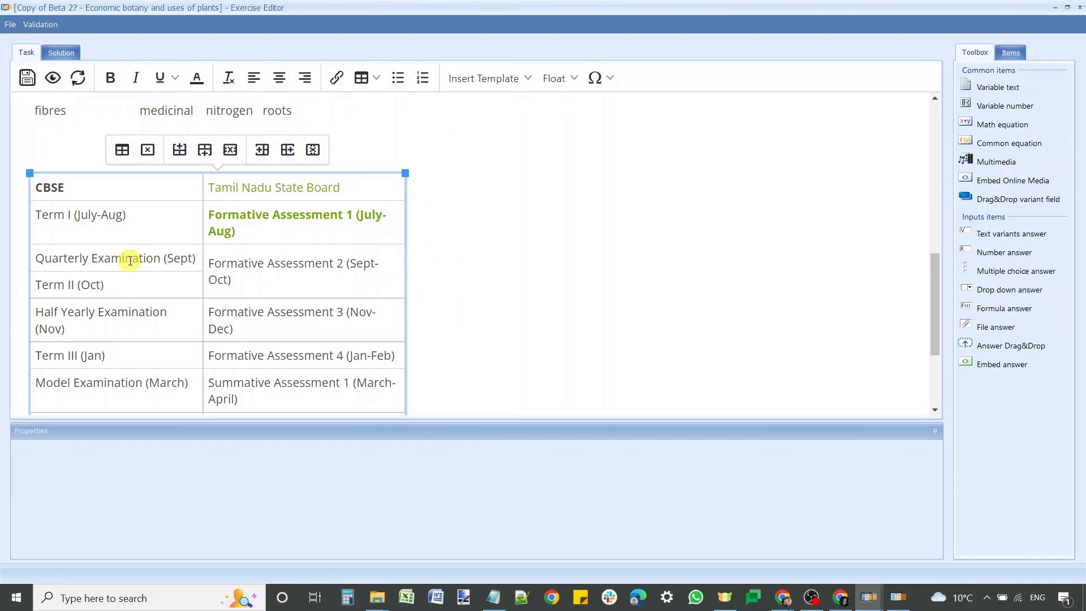